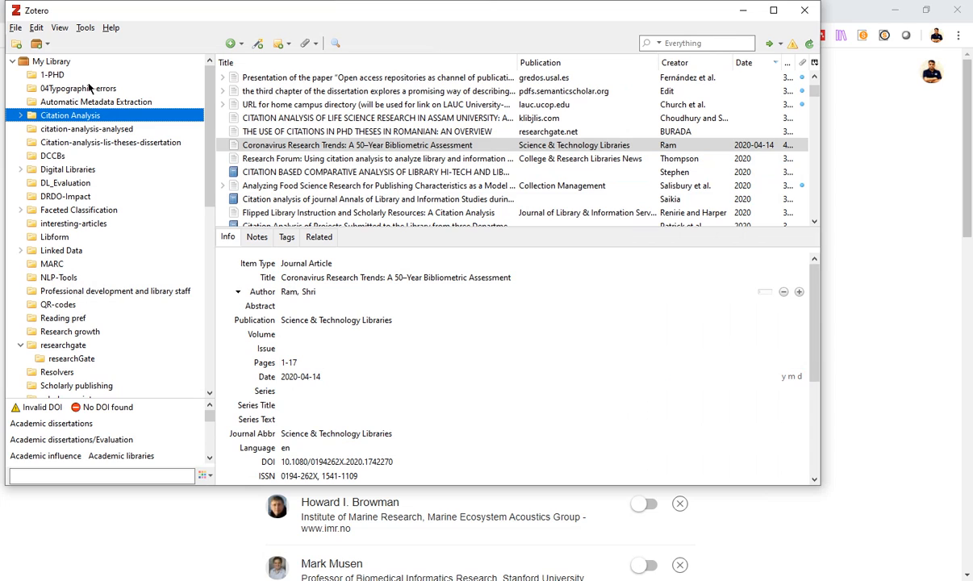
# Look through the collections in My Library and the group libraries and feeds listed beneath it.
pyautogui.click(80, 61)
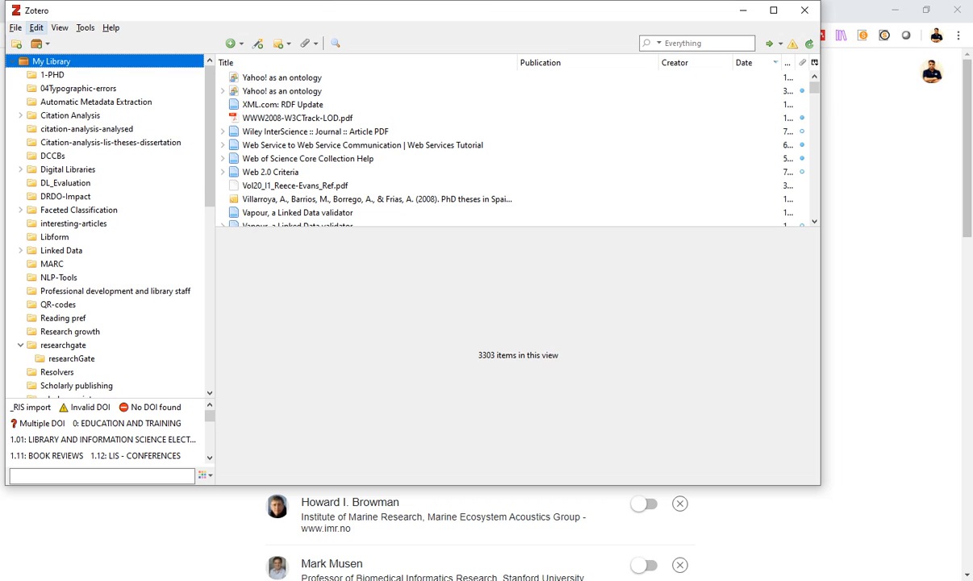
pyautogui.click(13, 62)
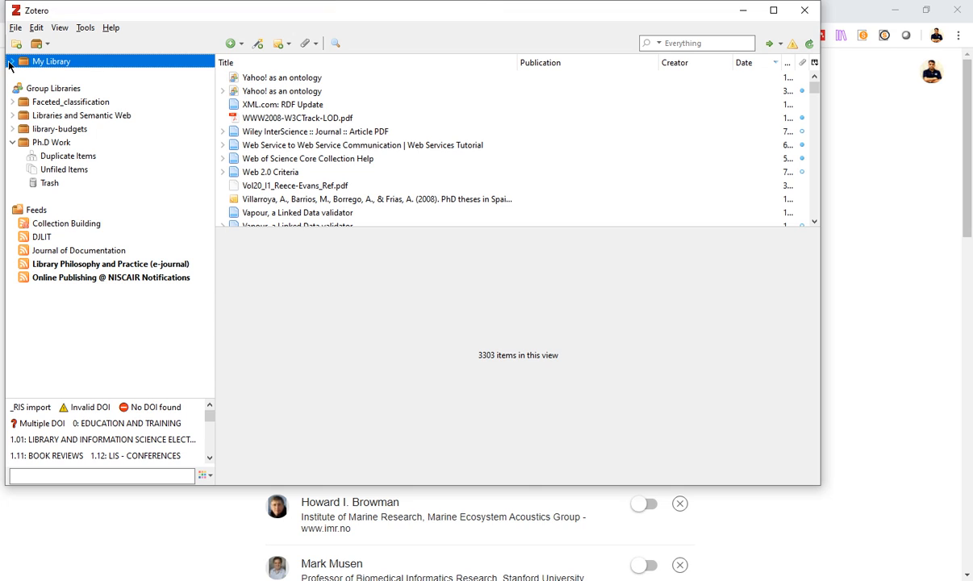
pyautogui.click(13, 62)
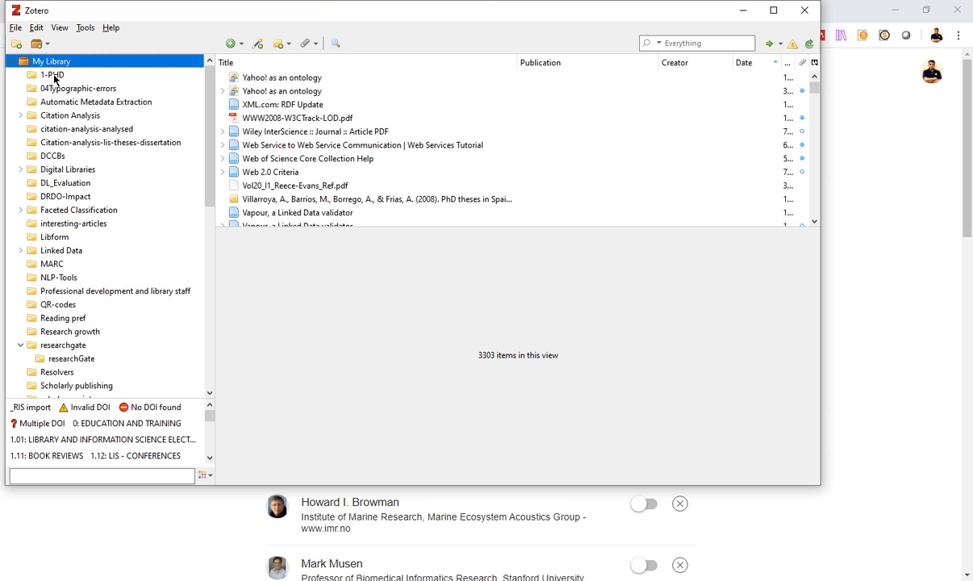
pyautogui.scroll(-5, 74, 184)
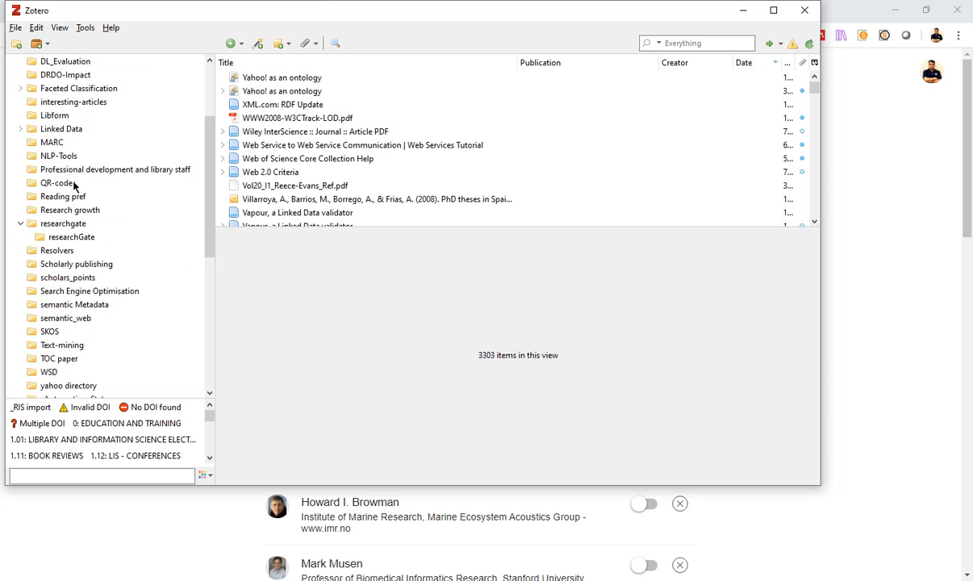
pyautogui.scroll(3, 73, 246)
pyautogui.scroll(2, 72, 246)
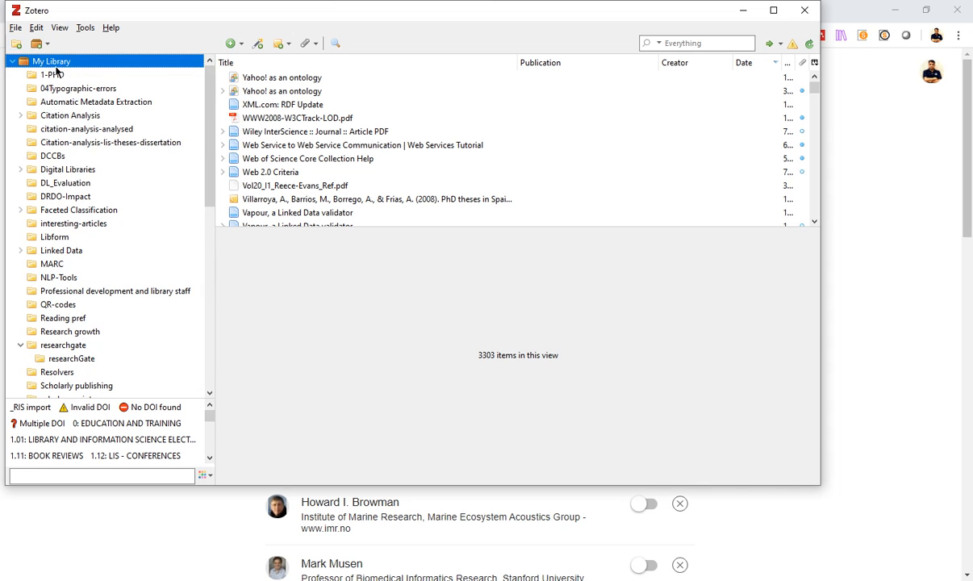
# Create a new collection named MLIS-Demo in My Library and sync the library.
pyautogui.click(46, 46)
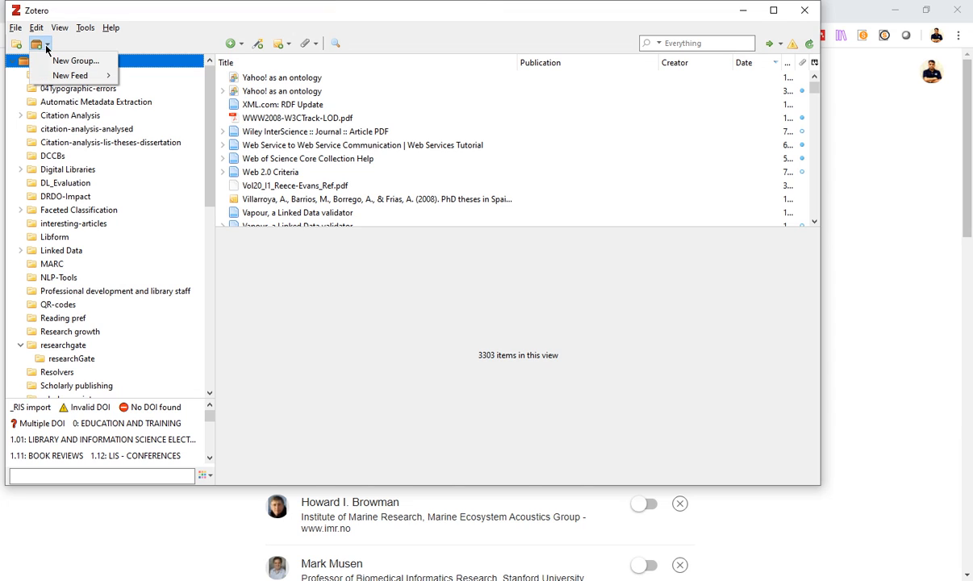
pyautogui.click(17, 44)
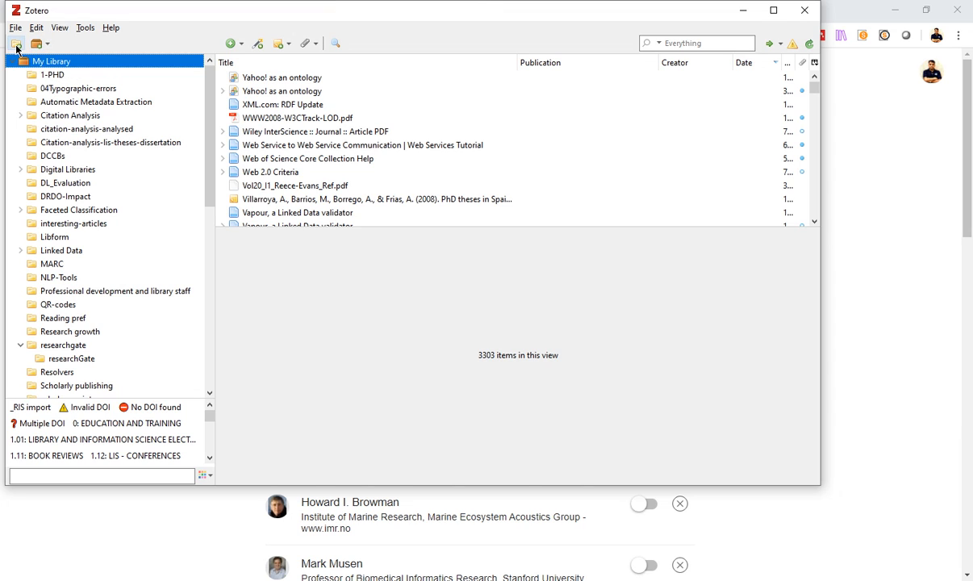
pyautogui.click(17, 46)
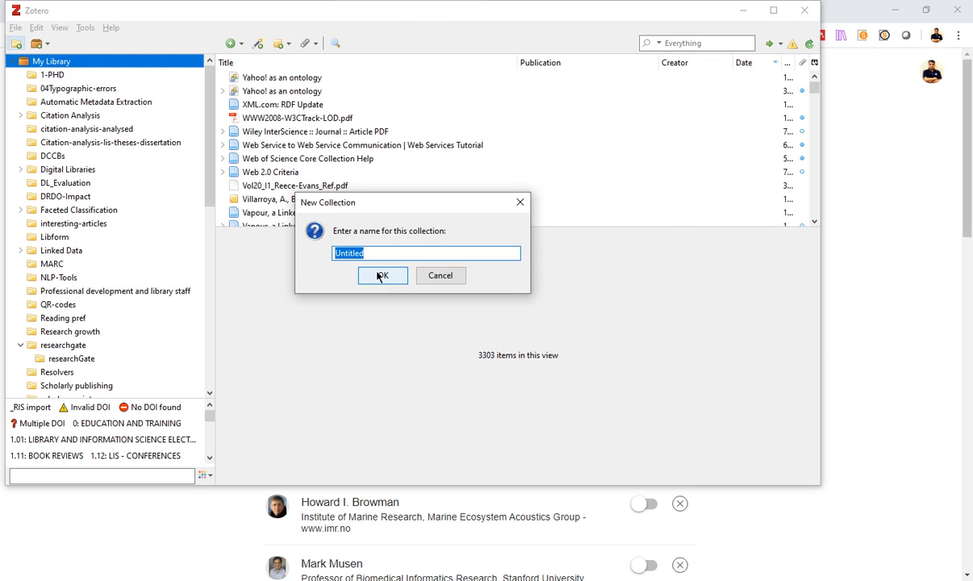
pyautogui.write('MLIS-Demo')
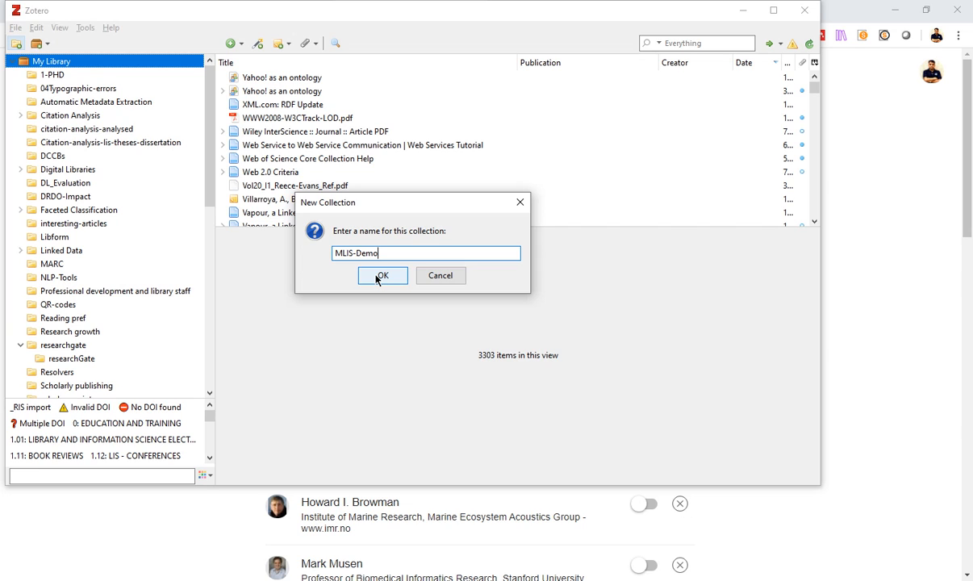
pyautogui.click(377, 279)
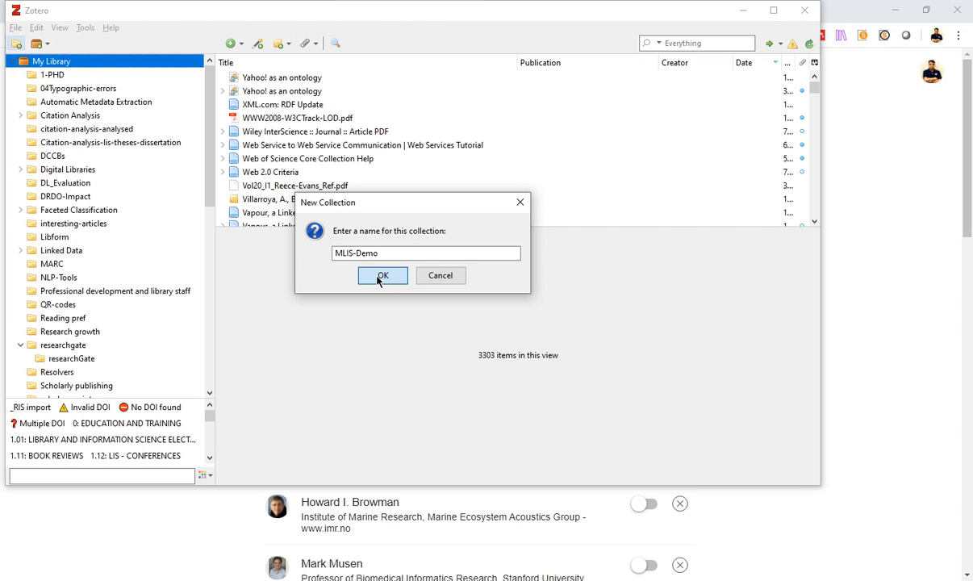
pyautogui.click(378, 278)
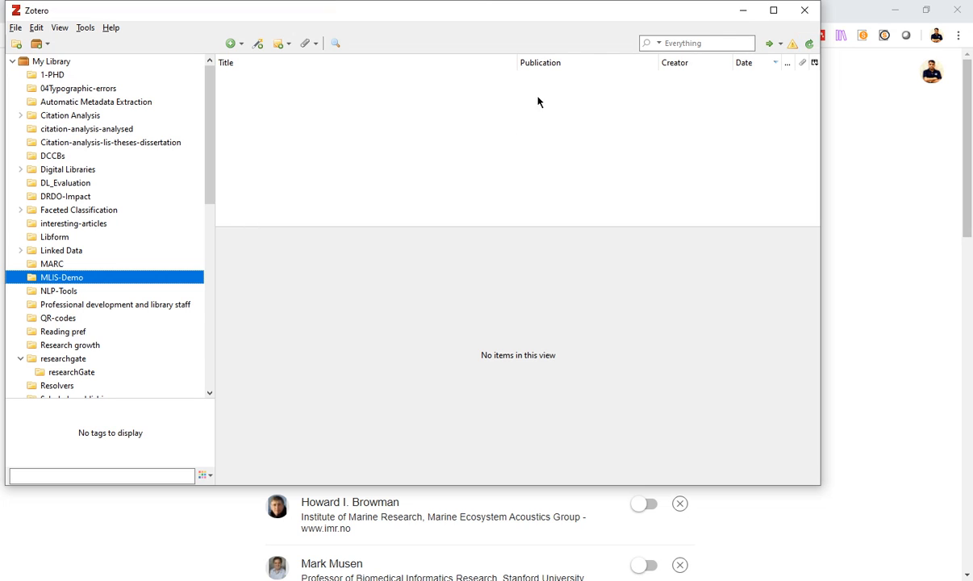
pyautogui.click(809, 45)
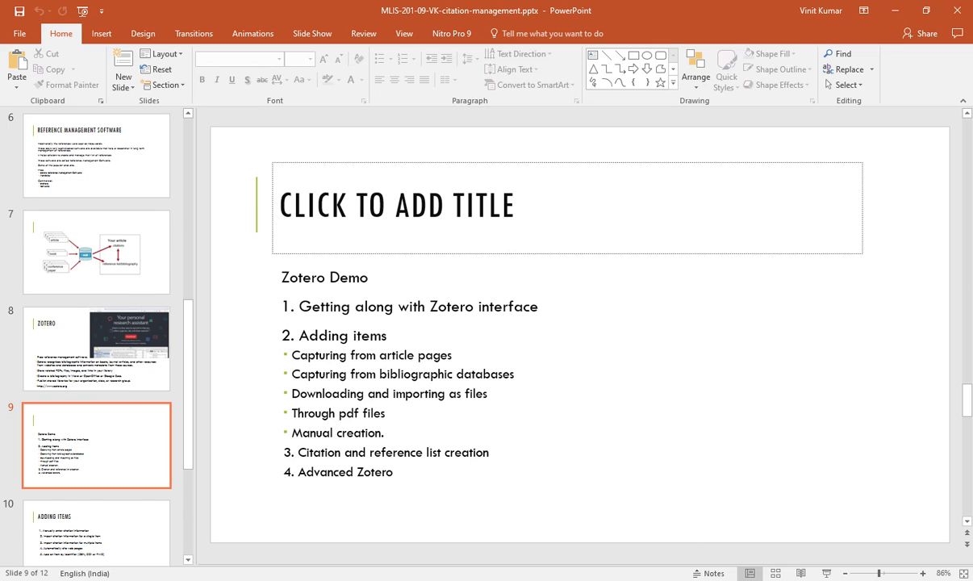
# Switch to Google Scholar in Chrome and search for "collection development".
pyautogui.moveTo(612, 579)
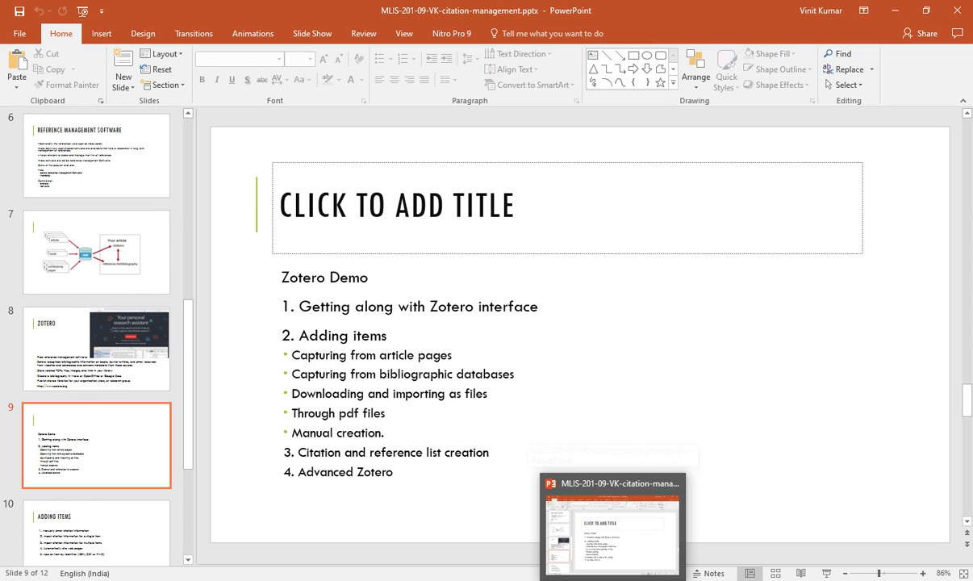
pyautogui.click(678, 579)
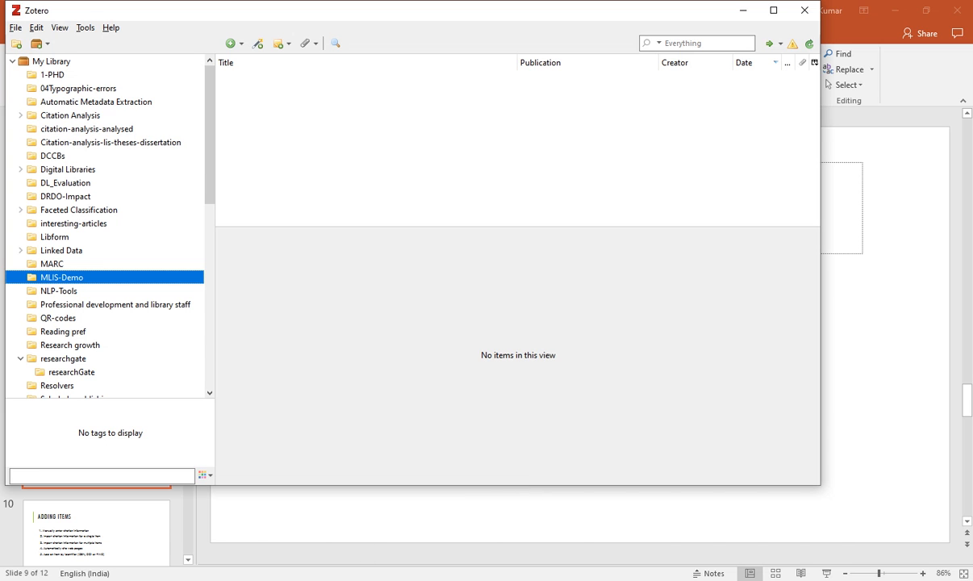
pyautogui.moveTo(413, 577)
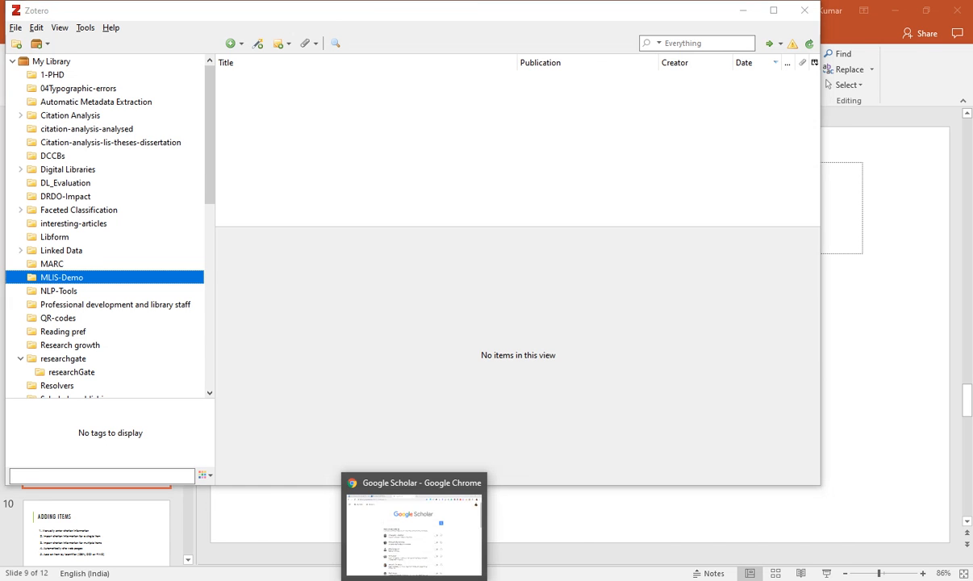
pyautogui.click(414, 533)
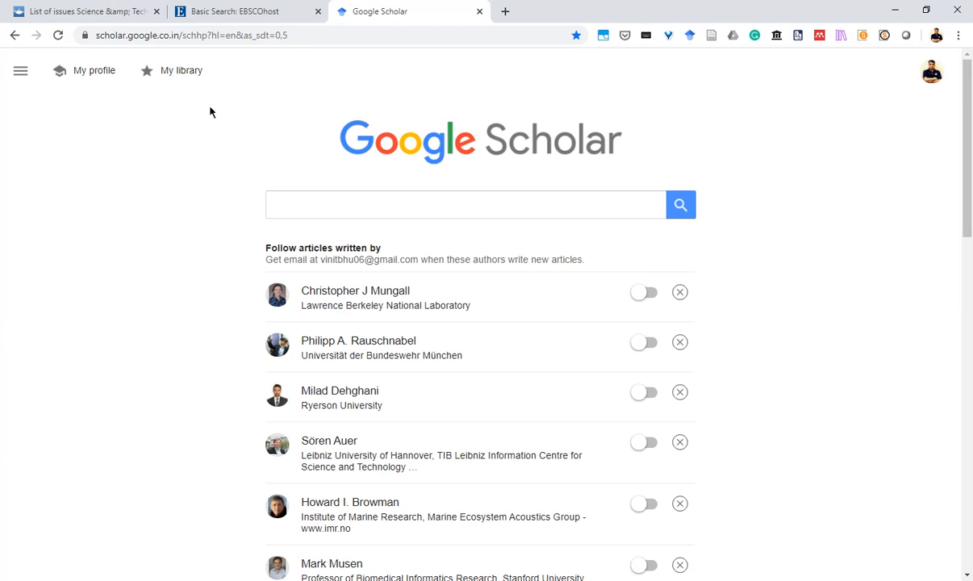
pyautogui.click(139, 40)
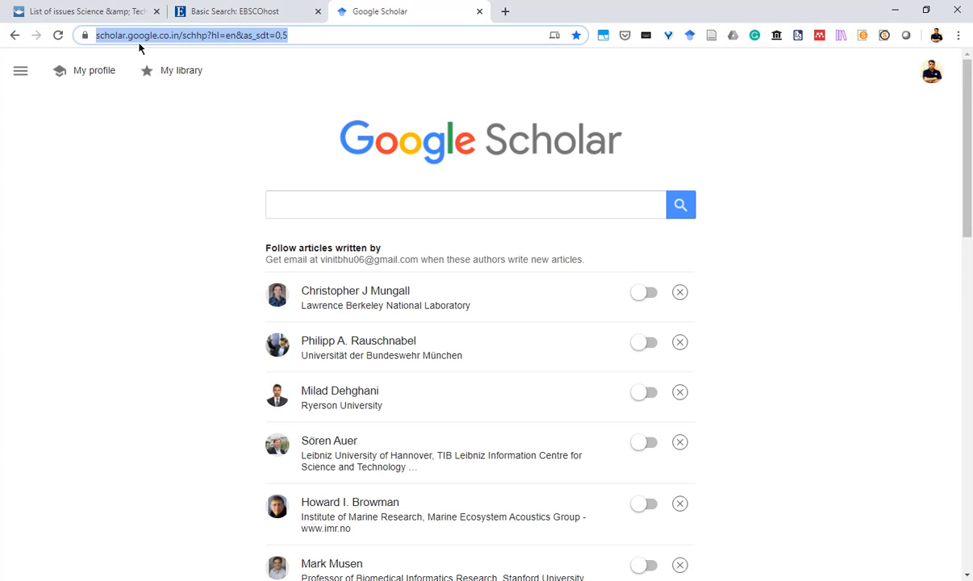
pyautogui.click(296, 201)
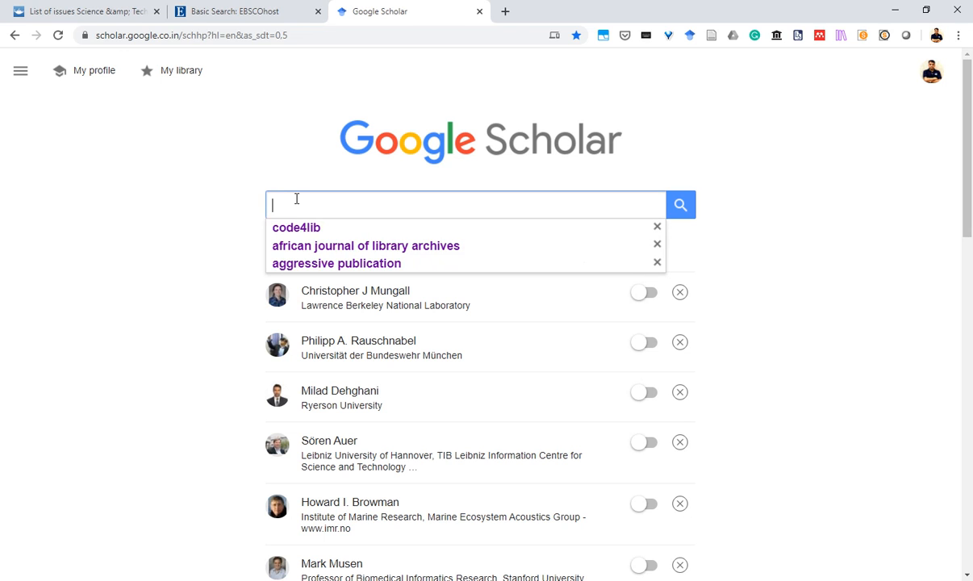
pyautogui.write('collec')
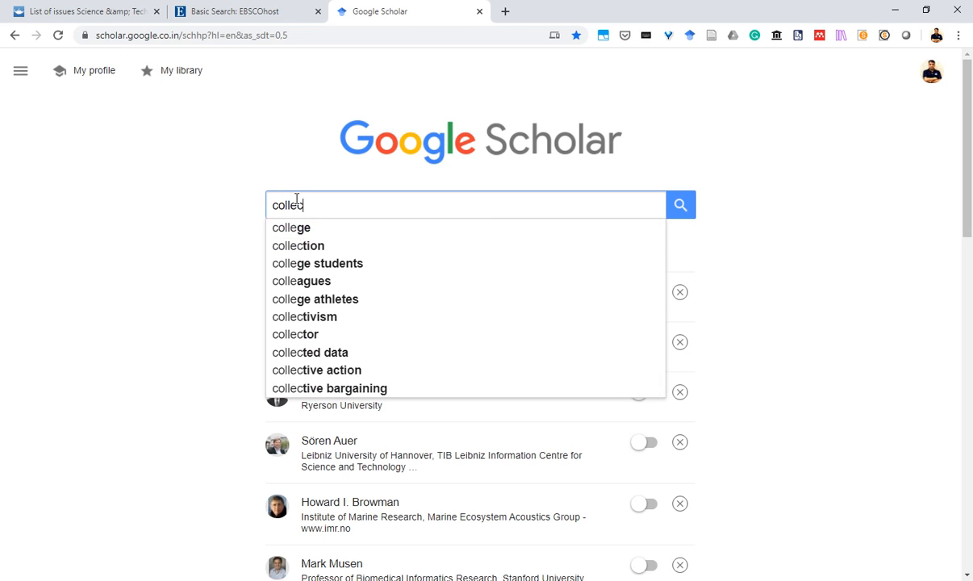
pyautogui.write('tion')
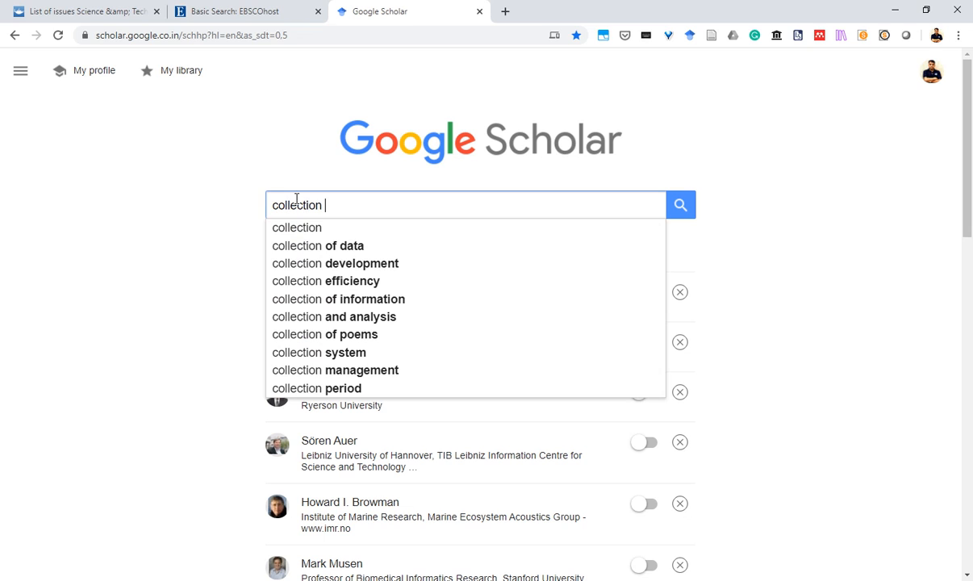
pyautogui.write(' deve')
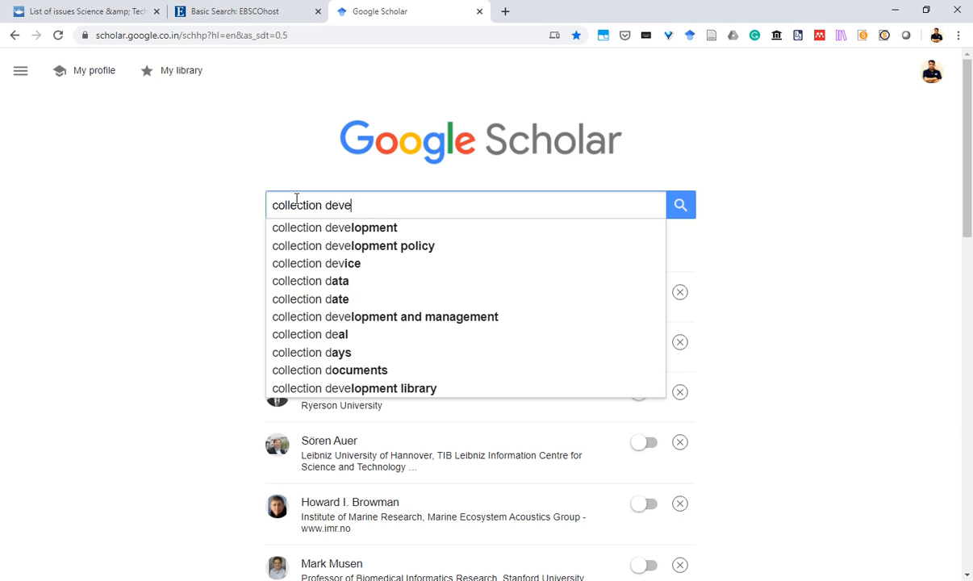
pyautogui.click(331, 229)
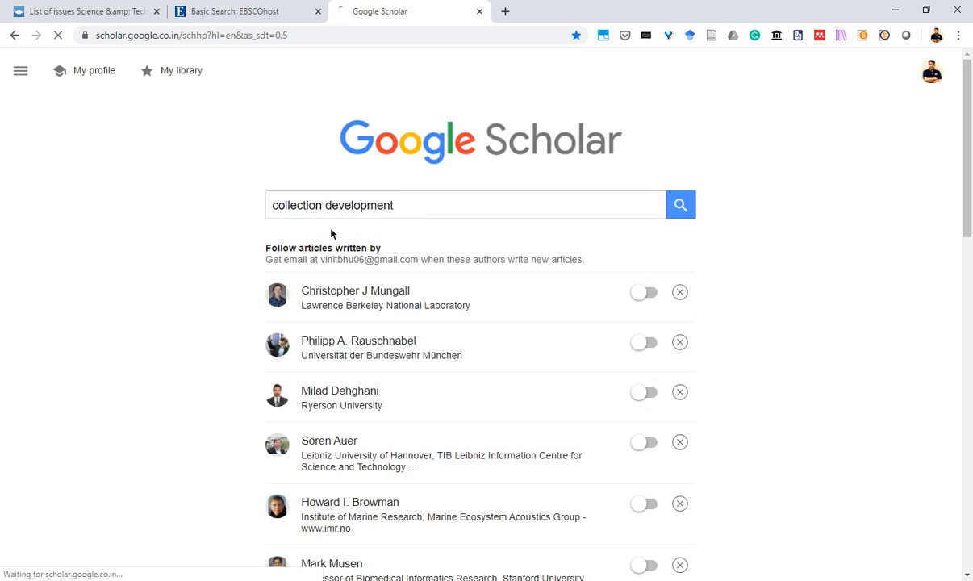
# Refine the Google Scholar search to "collection development libraries".
pyautogui.click(341, 74)
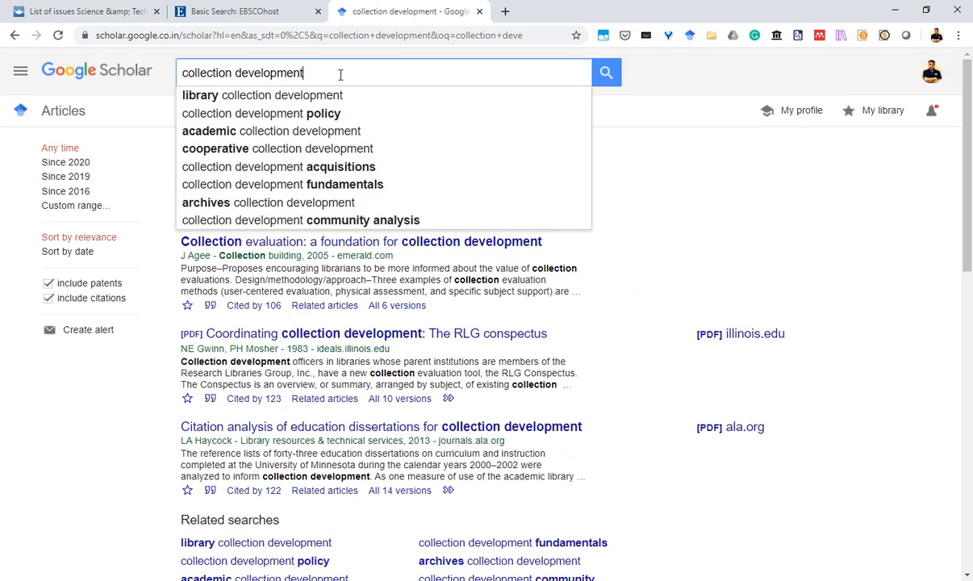
pyautogui.write('lib')
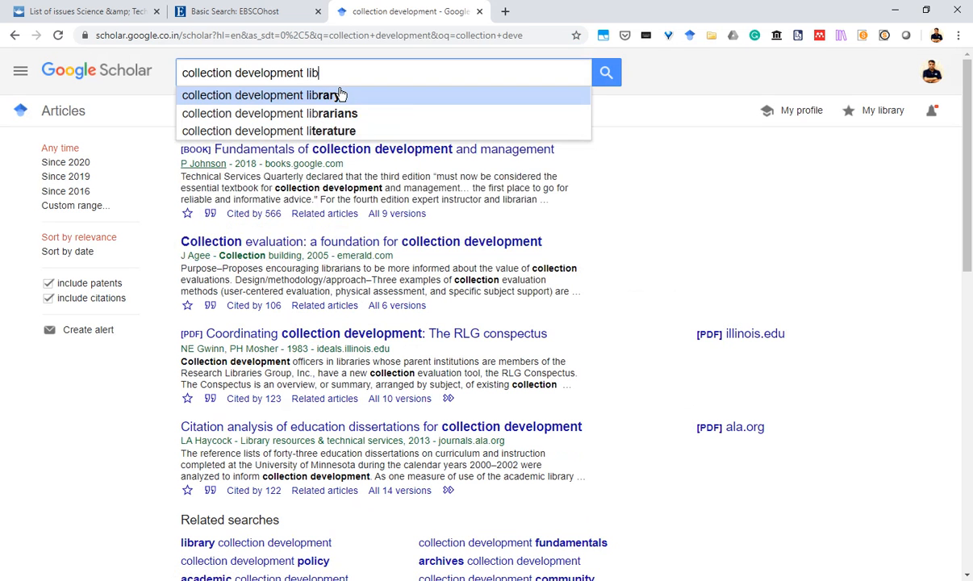
pyautogui.write('raries')
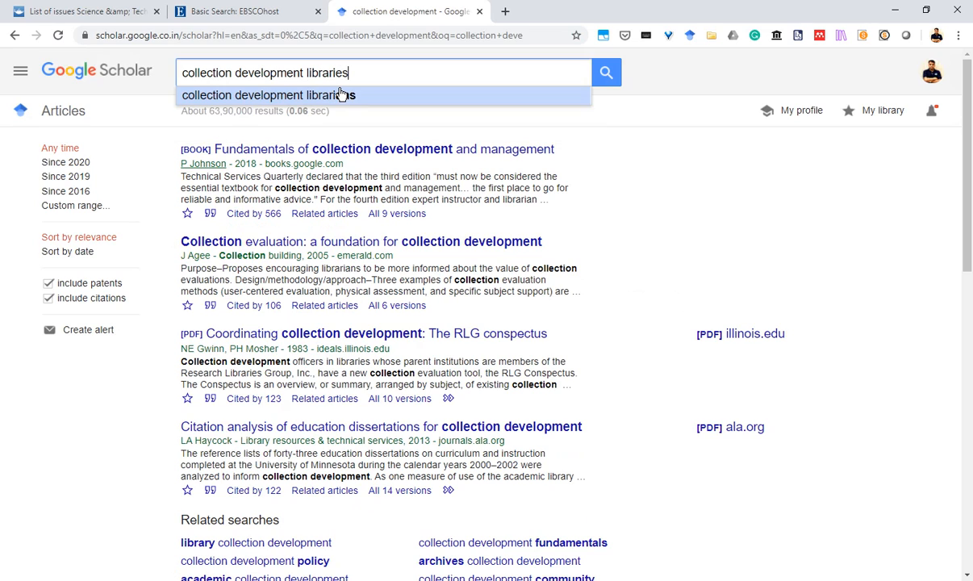
pyautogui.click(342, 95)
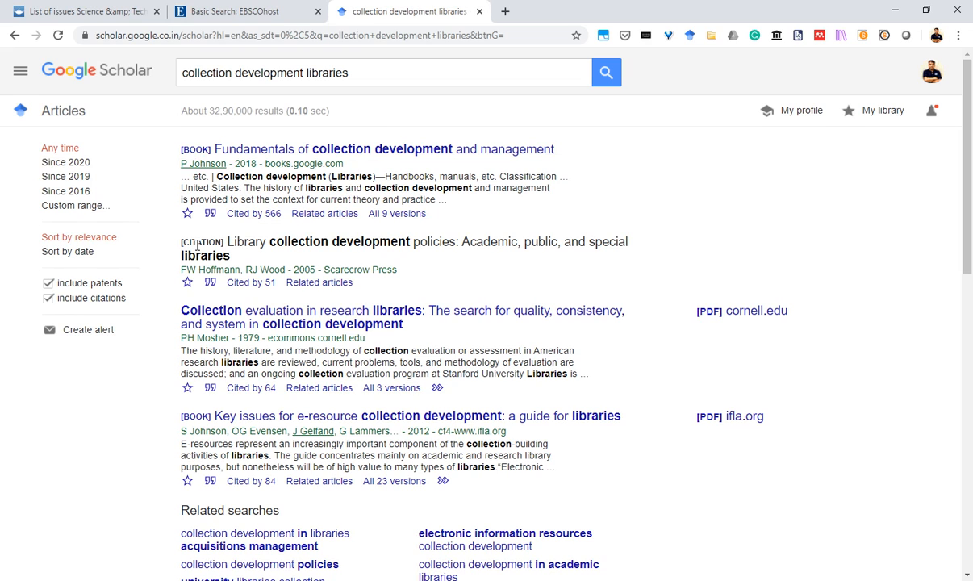
# Examine the search results, including the citation-only entry "Library collection development policies: Academic, public, and special libraries", for items with source pages.
pyautogui.moveTo(227, 241); pyautogui.dragTo(181, 242)
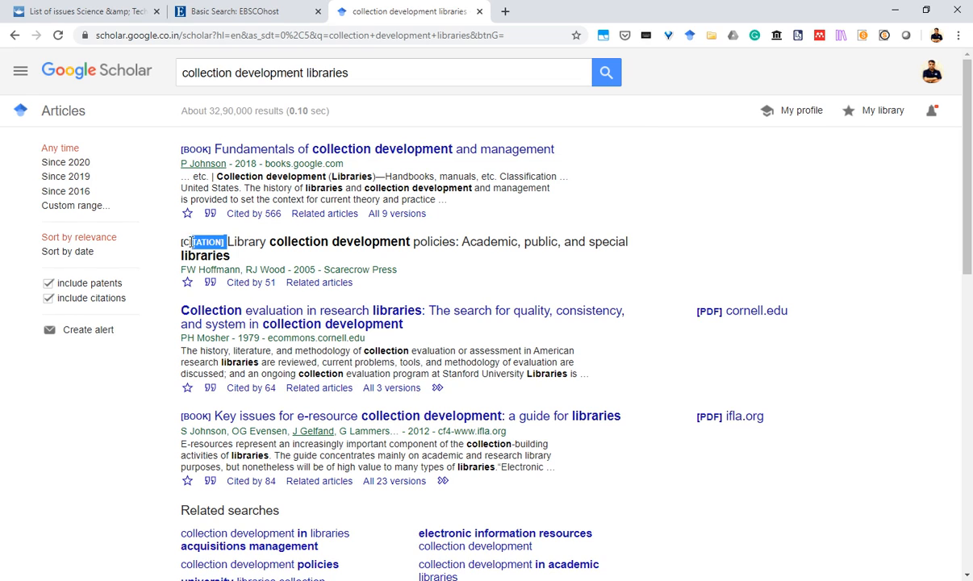
pyautogui.click(231, 245)
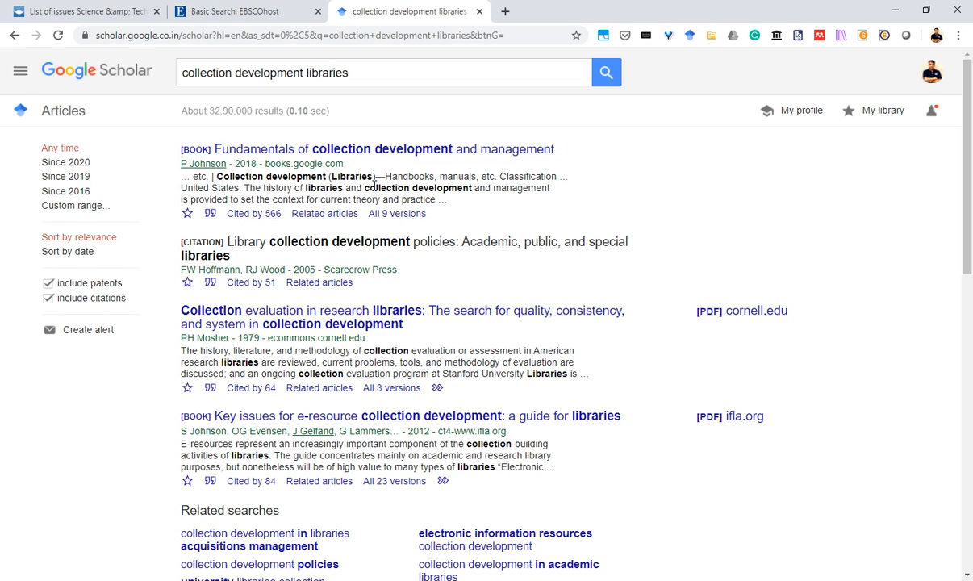
pyautogui.moveTo(228, 242); pyautogui.dragTo(234, 257)
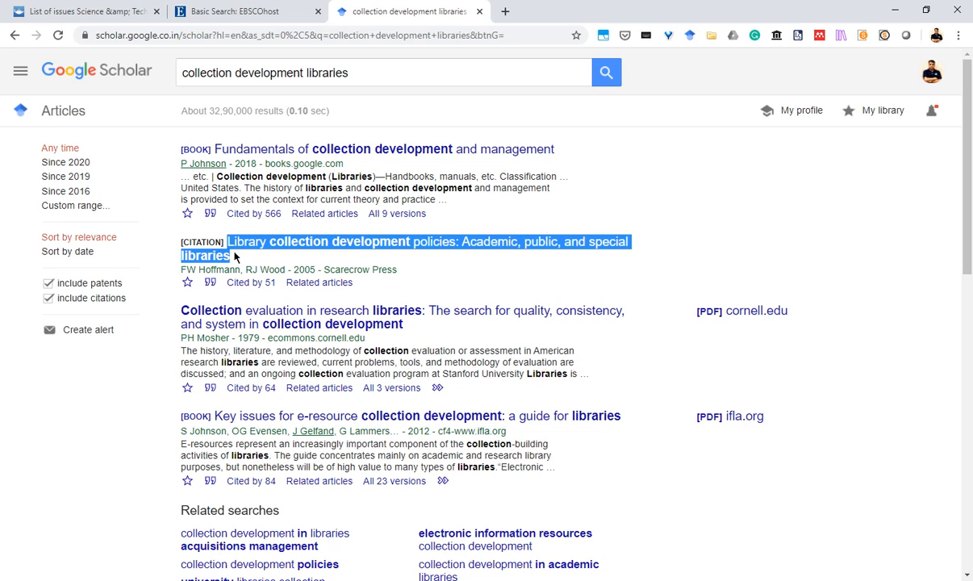
pyautogui.click(238, 256)
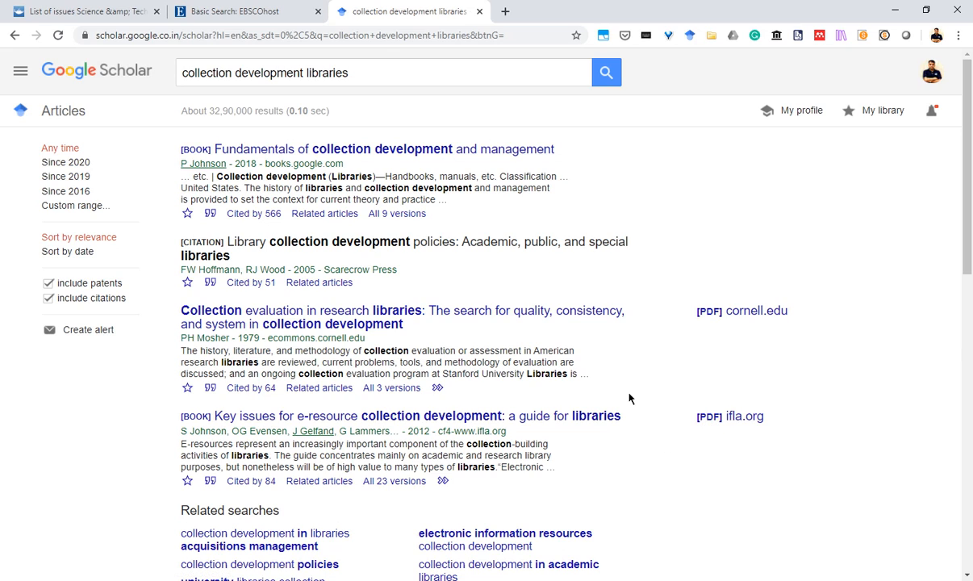
pyautogui.scroll(-5, 627, 398)
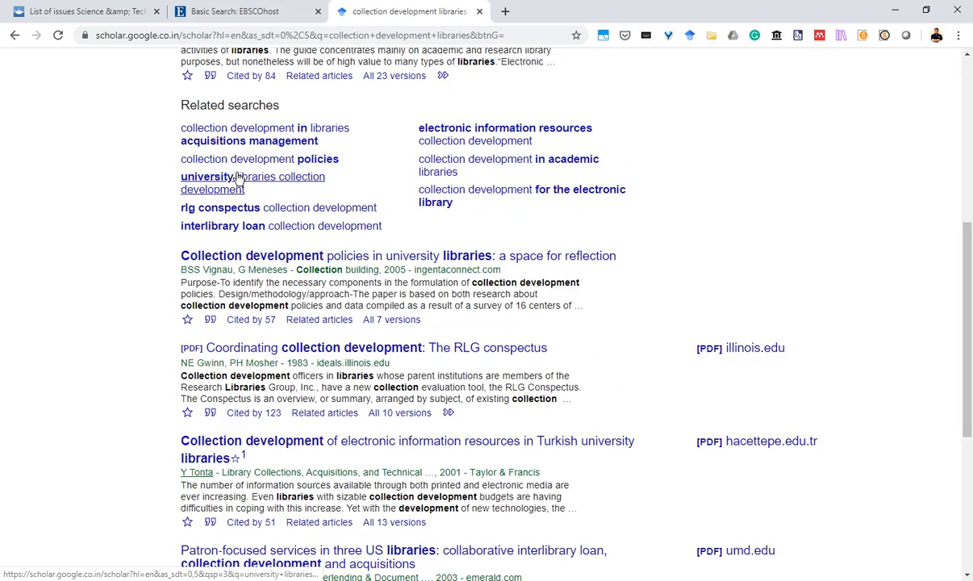
pyautogui.scroll(-3, 388, 291)
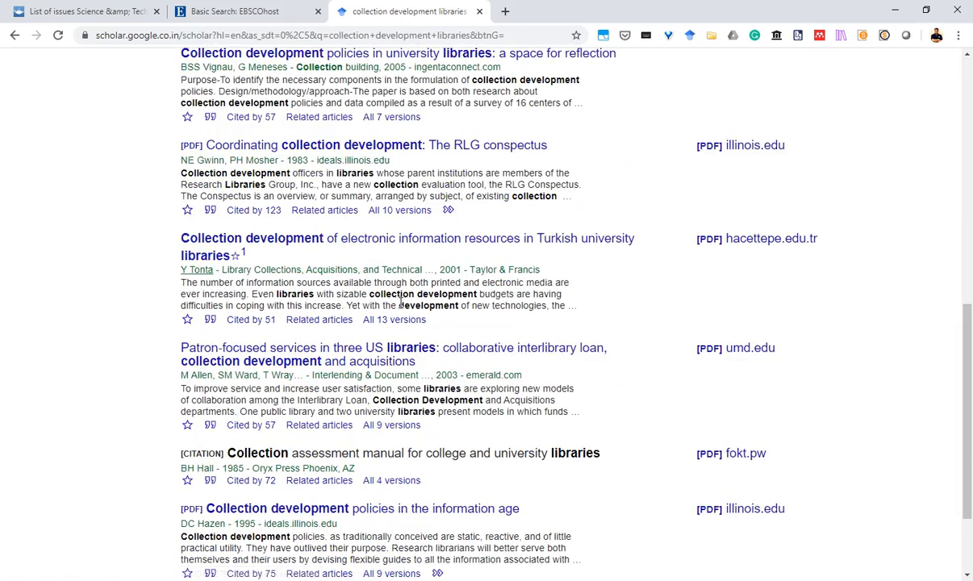
pyautogui.scroll(8, 401, 303)
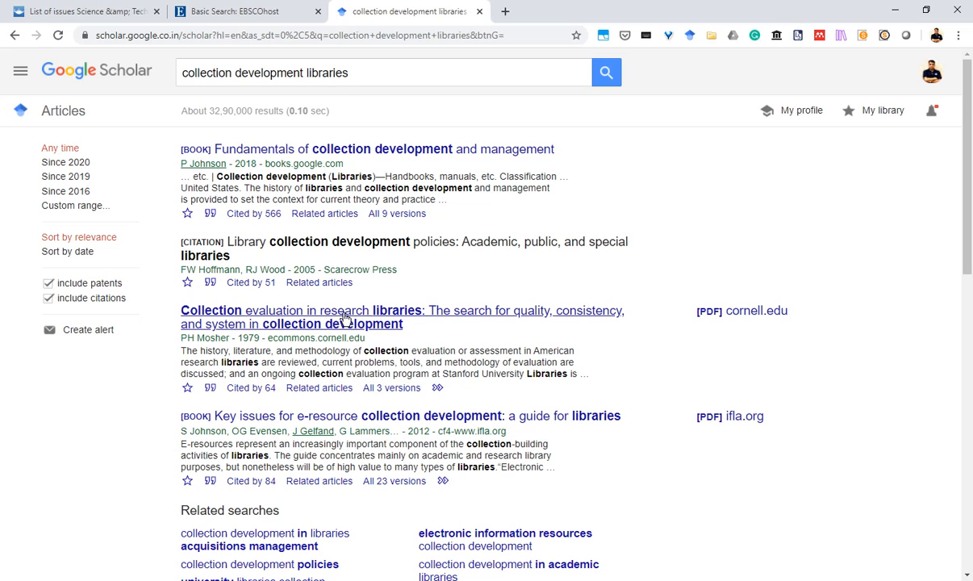
pyautogui.scroll(-4, 339, 327)
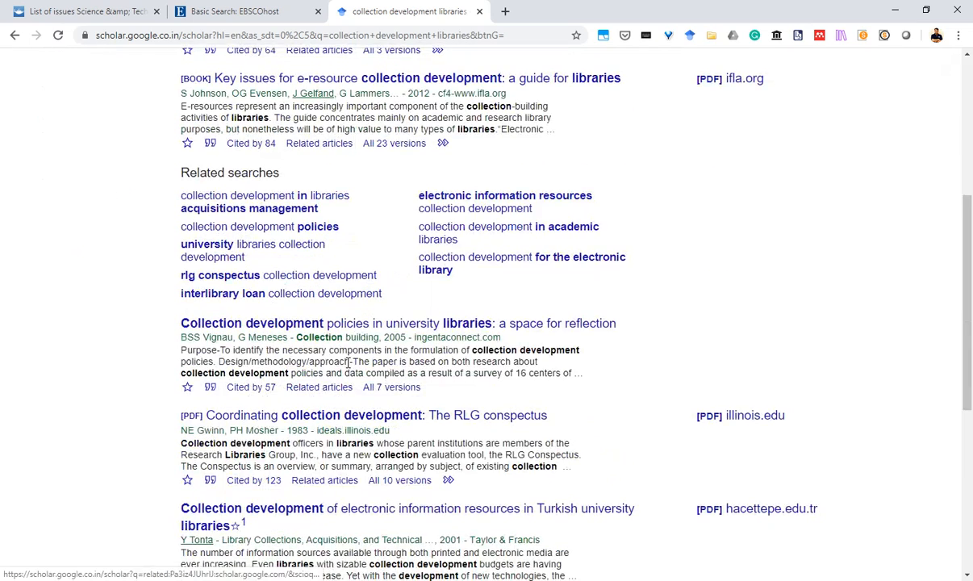
pyautogui.scroll(4, 525, 331)
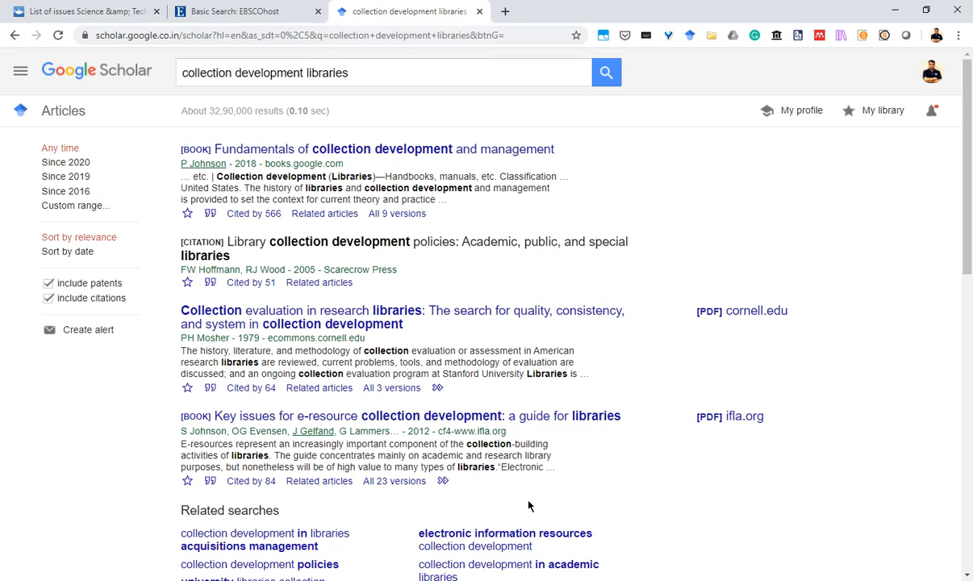
# Switch to Zotero and review its General, Sync, Search, Export, Cite and Advanced preferences, then minimize its windows.
pyautogui.hotkey('alt', 'Tab')
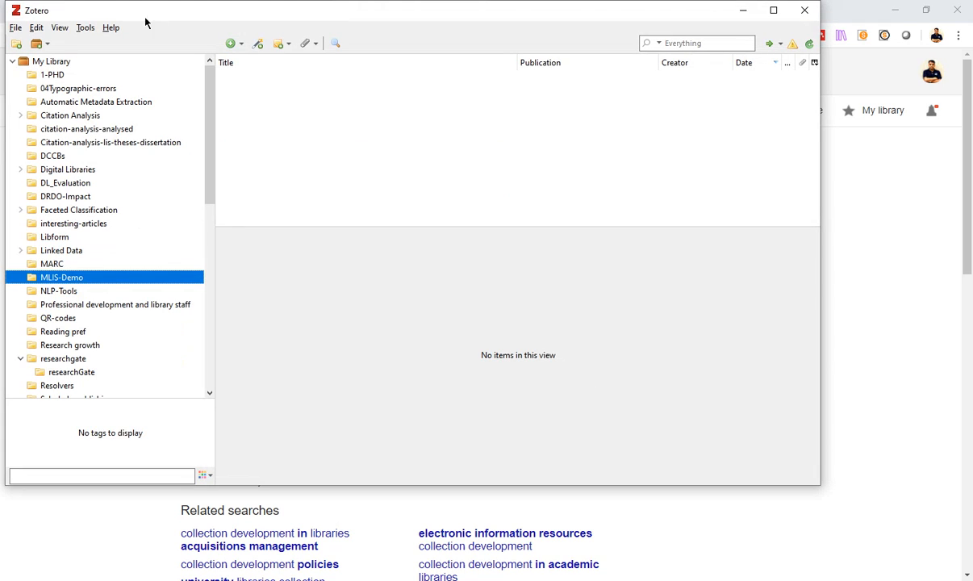
pyautogui.click(85, 27)
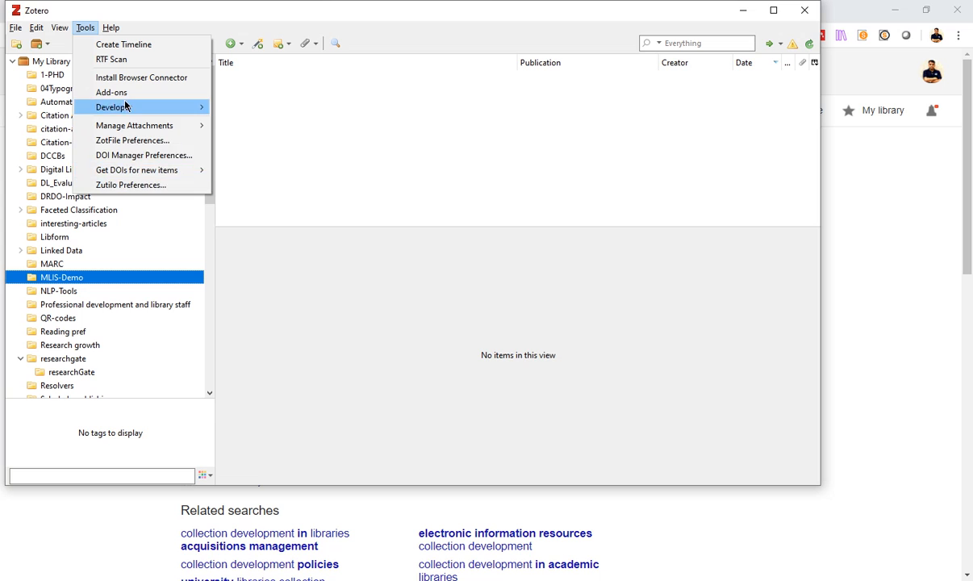
pyautogui.moveTo(43, 30)
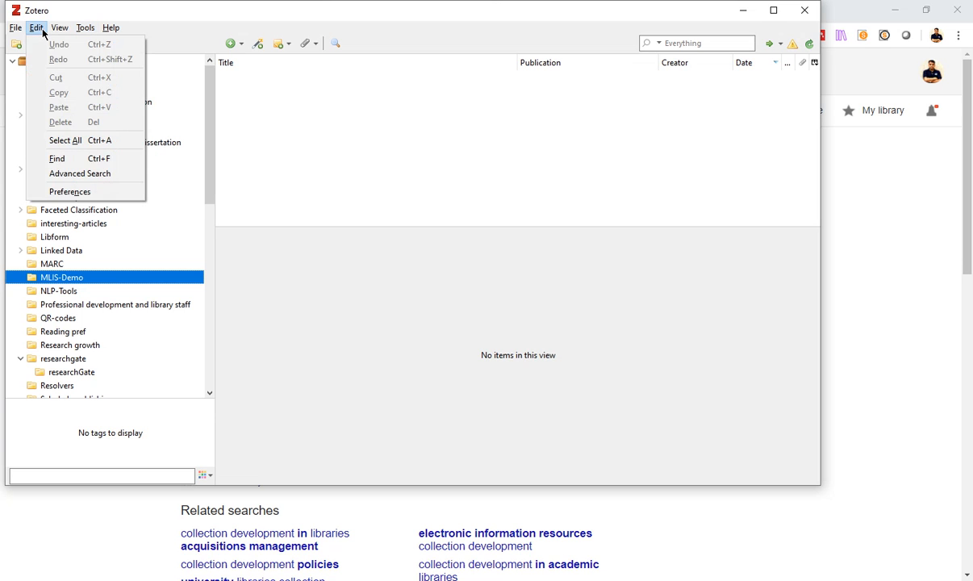
pyautogui.click(80, 191)
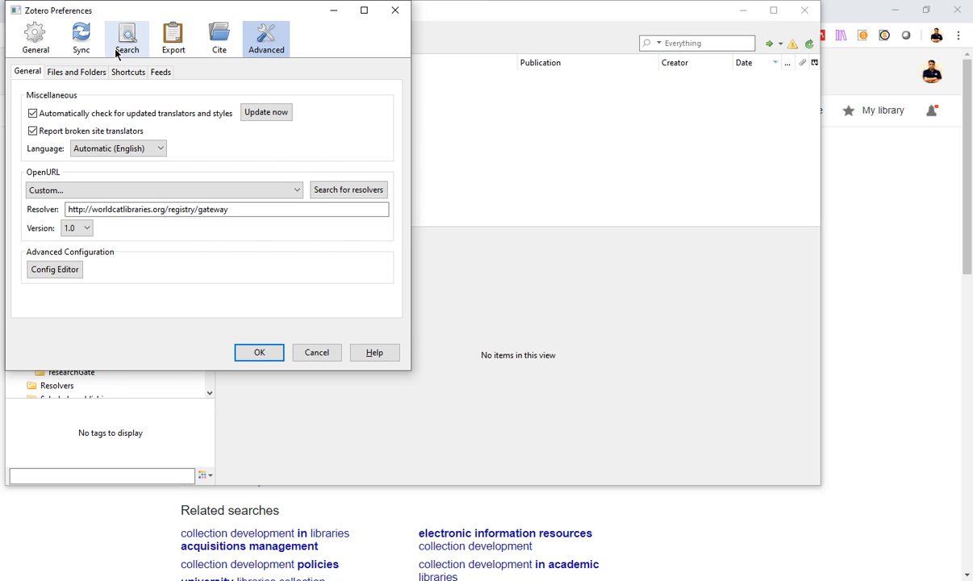
pyautogui.click(37, 42)
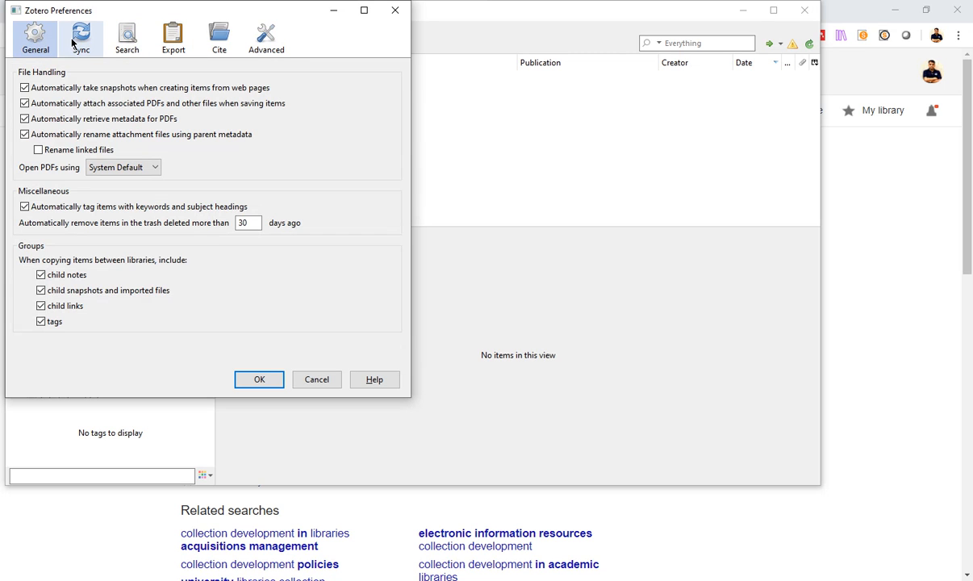
pyautogui.click(76, 41)
pyautogui.click(127, 44)
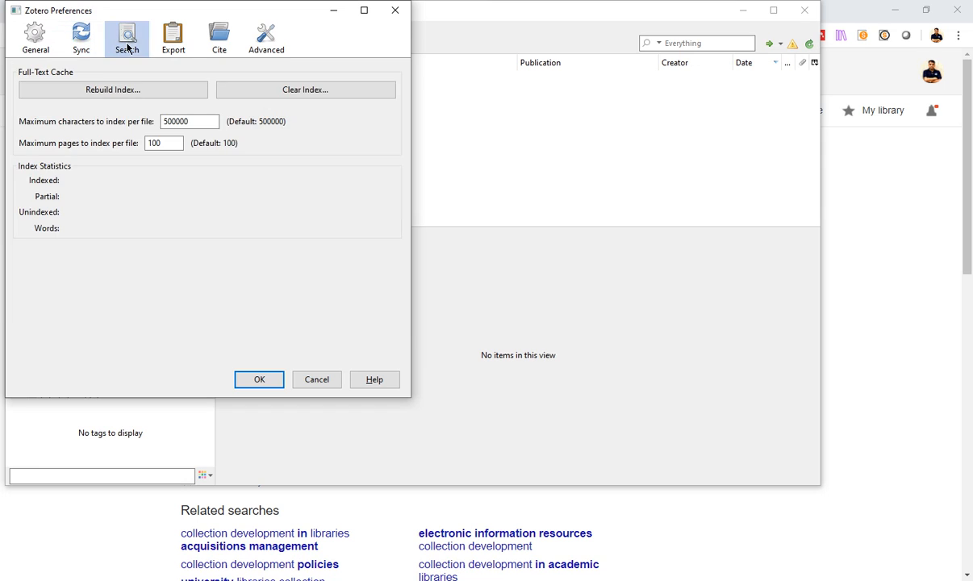
pyautogui.click(174, 40)
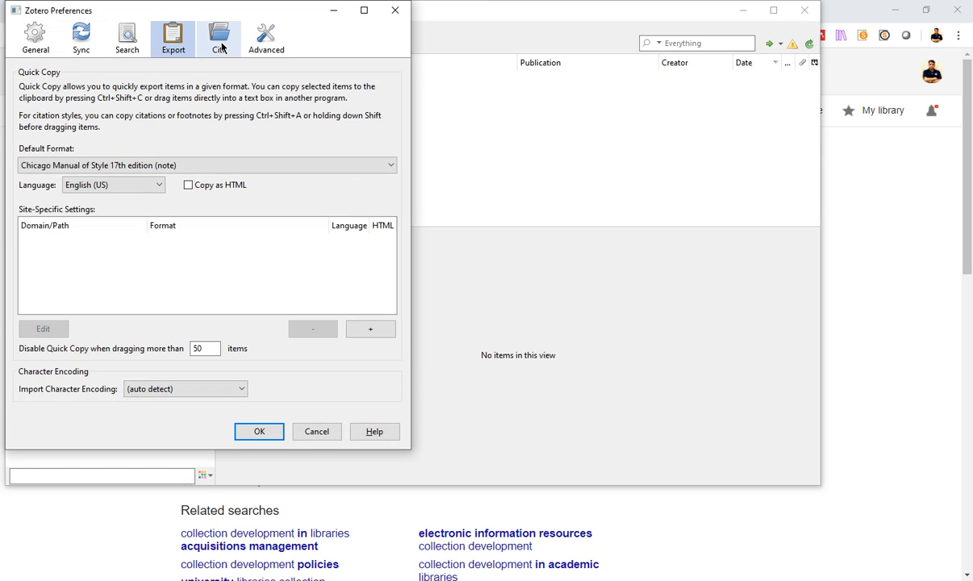
pyautogui.click(221, 48)
pyautogui.click(269, 41)
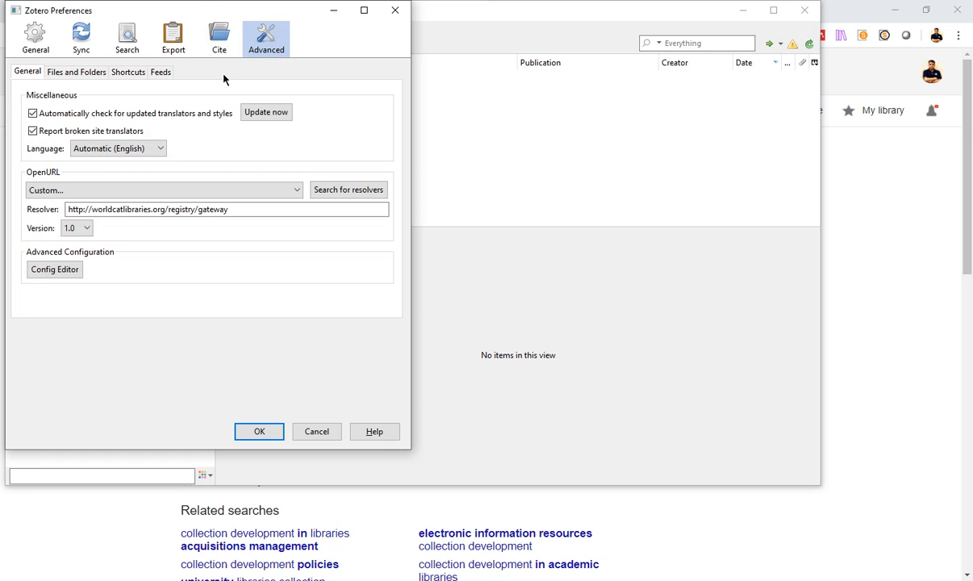
pyautogui.click(334, 11)
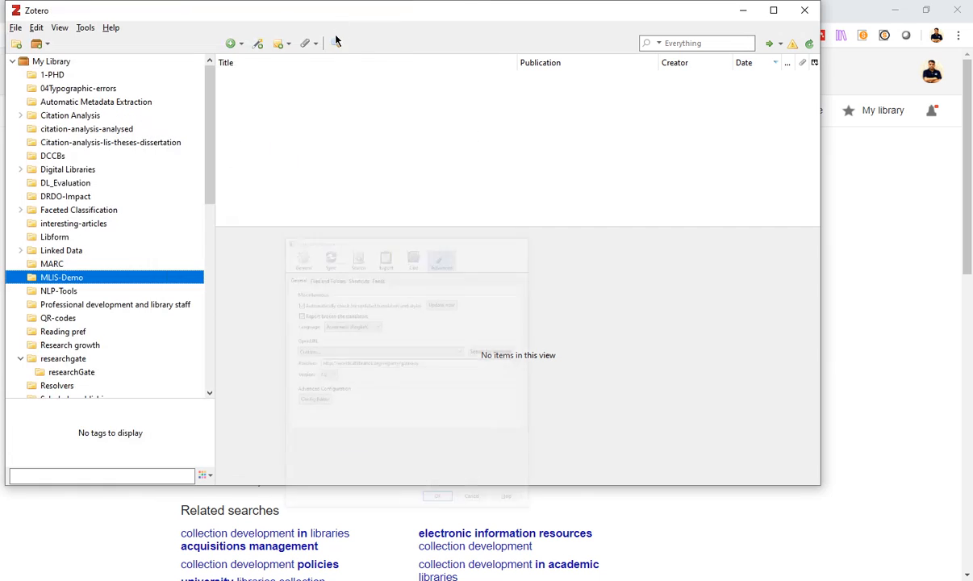
pyautogui.click(742, 10)
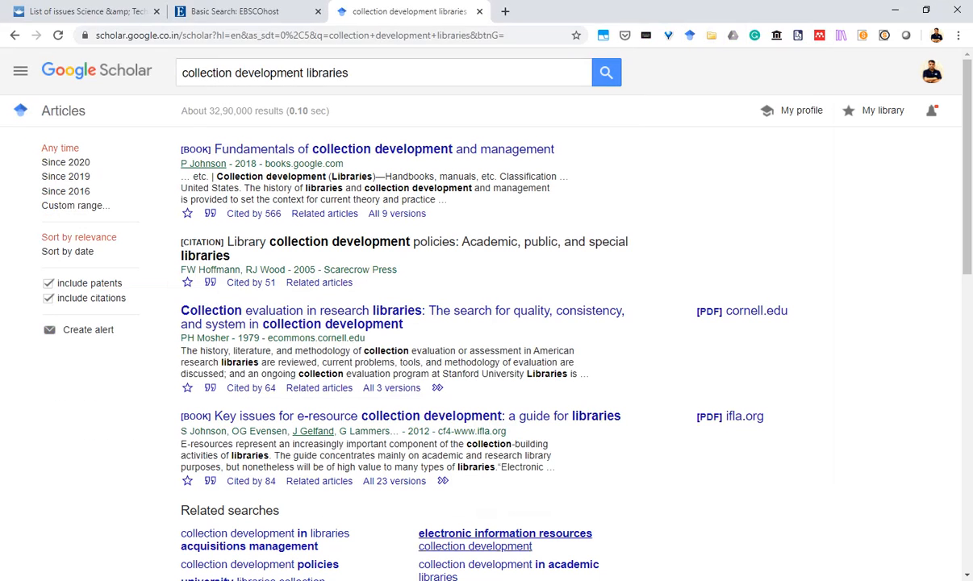
# Open the zotero.org website in a new browser tab.
pyautogui.click(505, 11)
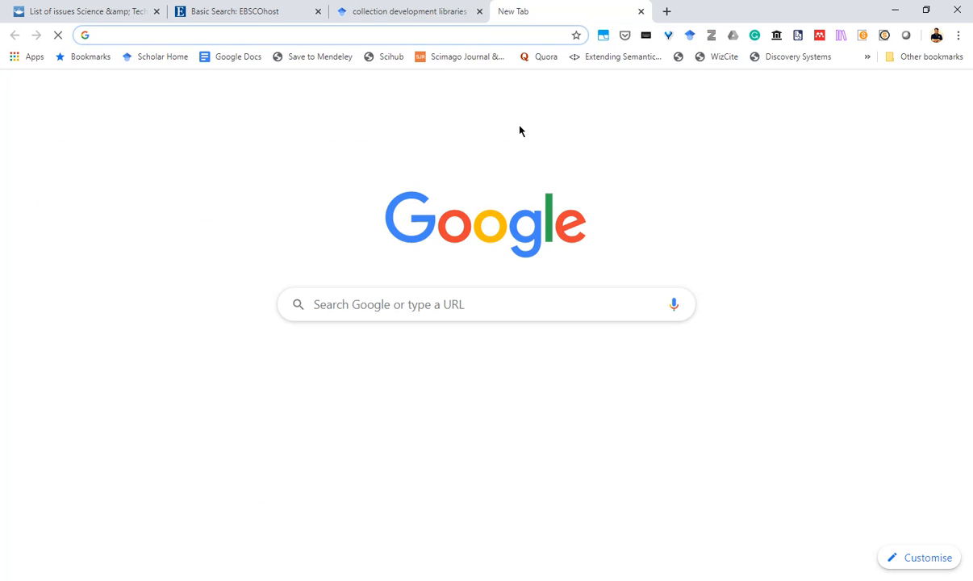
pyautogui.write('zotero.')
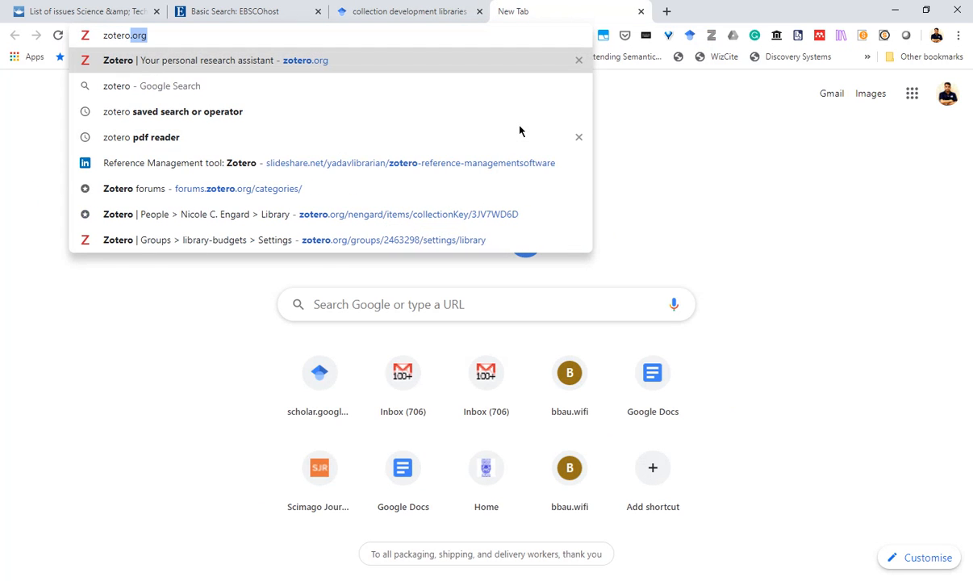
pyautogui.write('org')
pyautogui.press('Return')
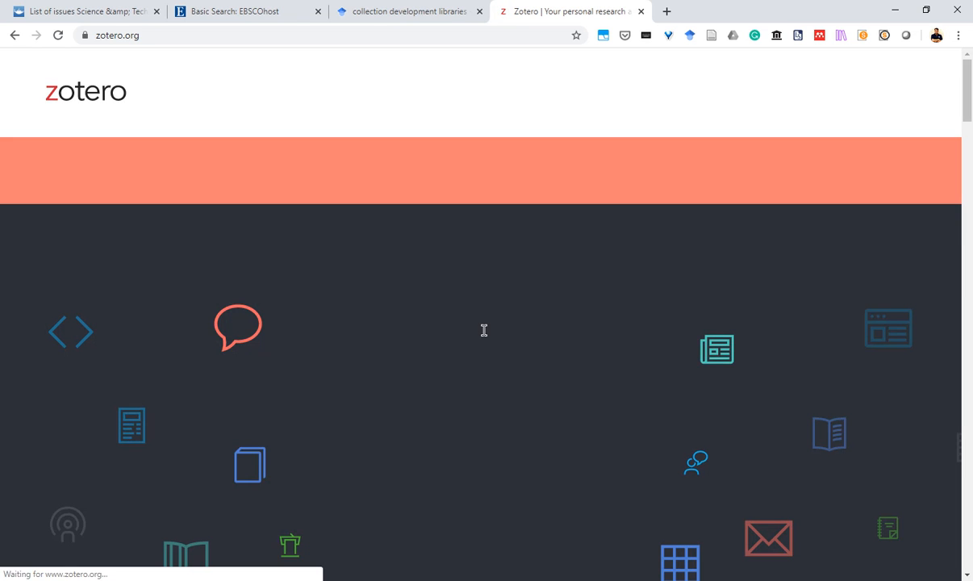
# Examine the Zotero homepage's sections on collecting, organizing, citing, syncing and collaborating, down to the footer links.
pyautogui.scroll(-3, 484, 329)
pyautogui.scroll(-10, 487, 315)
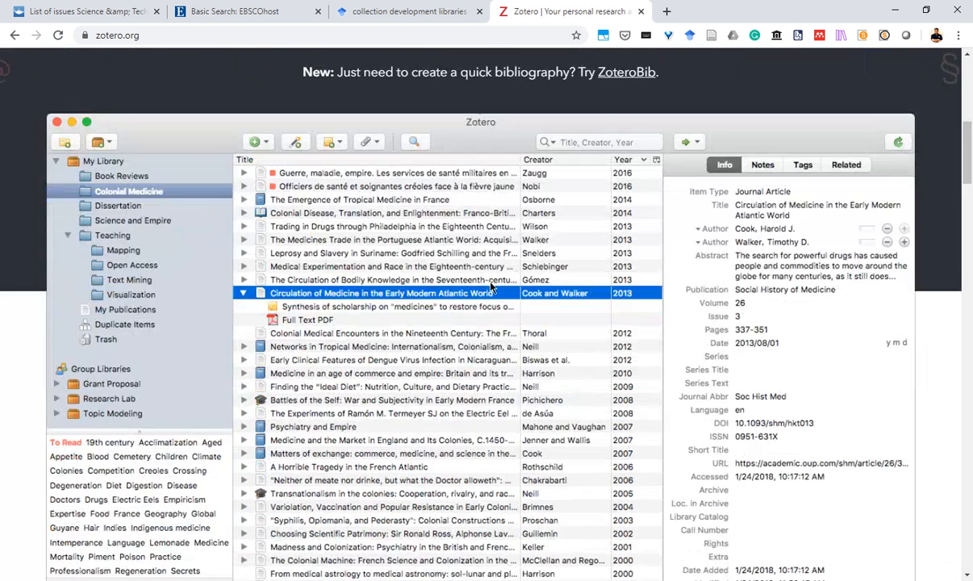
pyautogui.scroll(10, 488, 305)
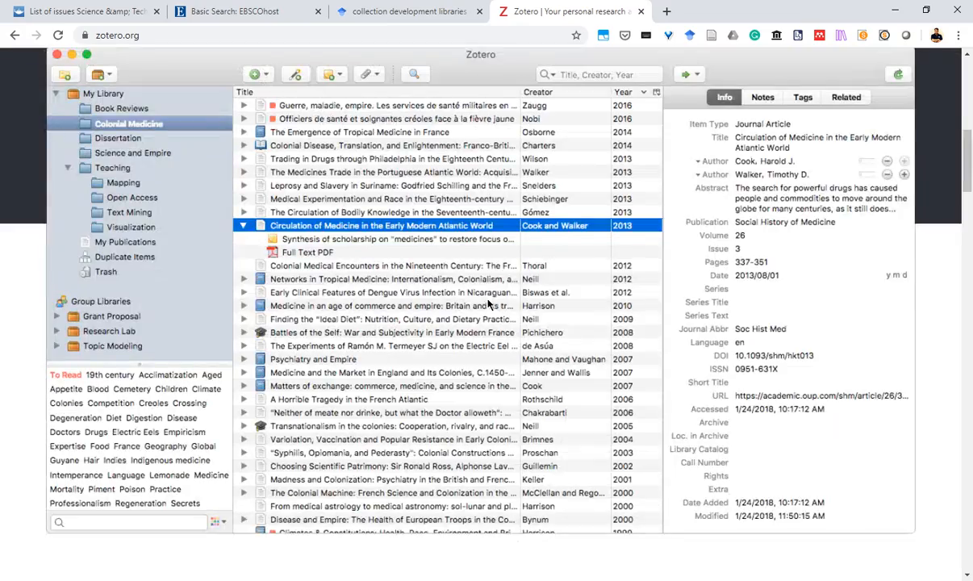
pyautogui.scroll(-4, 468, 299)
pyautogui.scroll(-8, 400, 201)
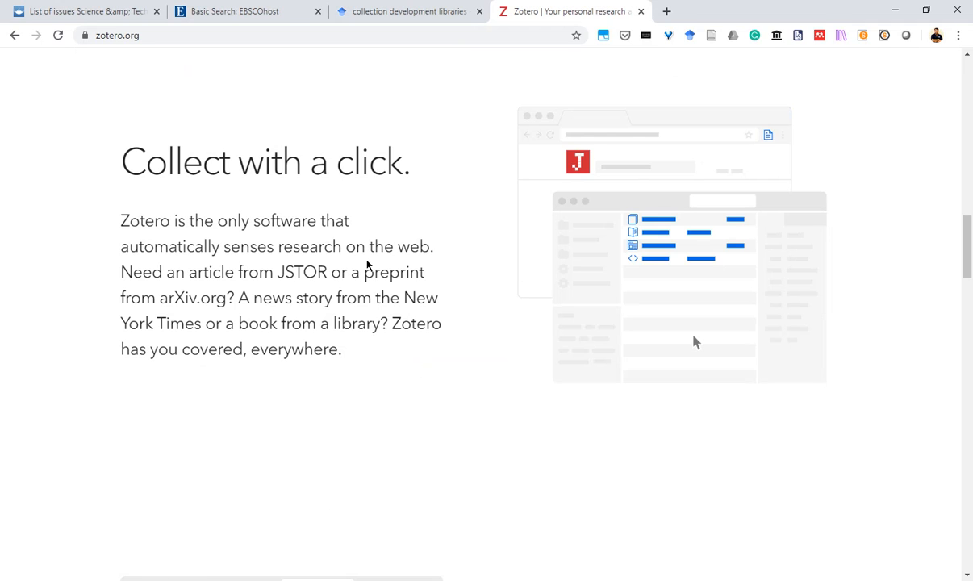
pyautogui.scroll(-7, 247, 300)
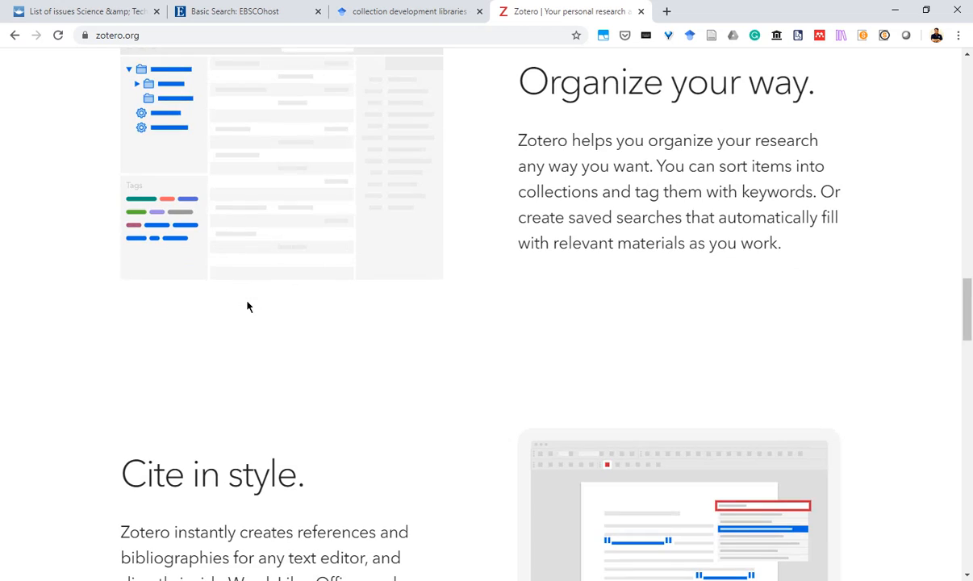
pyautogui.scroll(-3, 247, 307)
pyautogui.scroll(4, 247, 307)
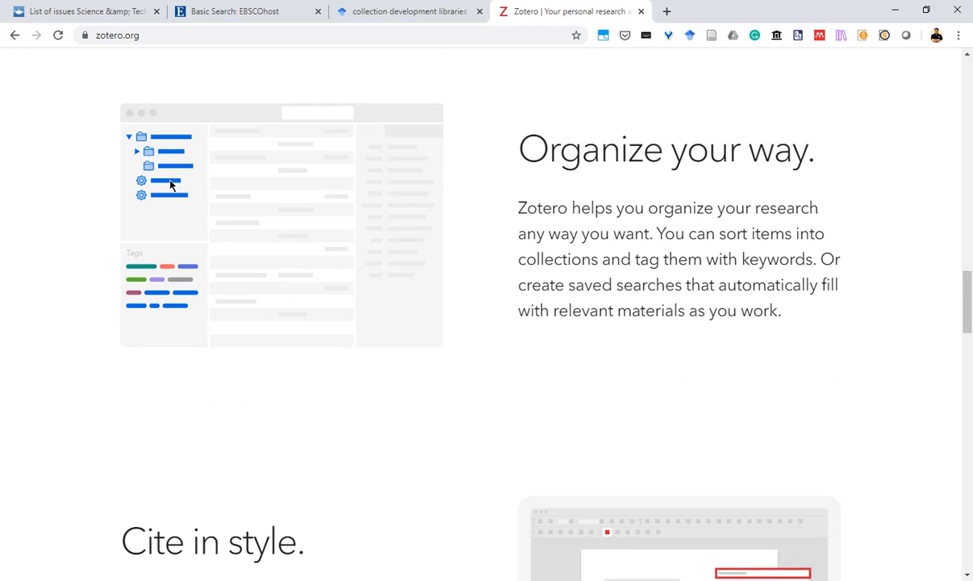
pyautogui.scroll(-4, 556, 383)
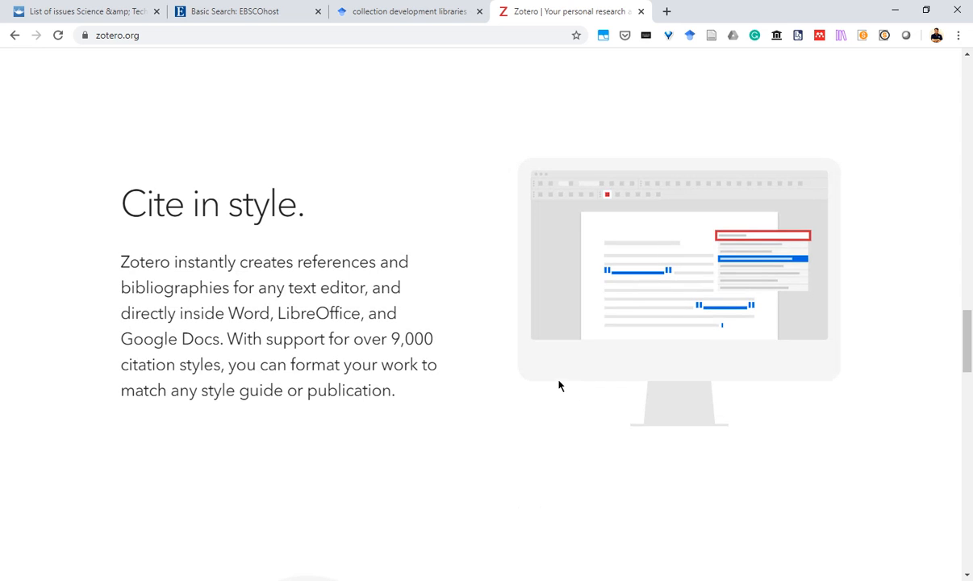
pyautogui.scroll(-6, 557, 384)
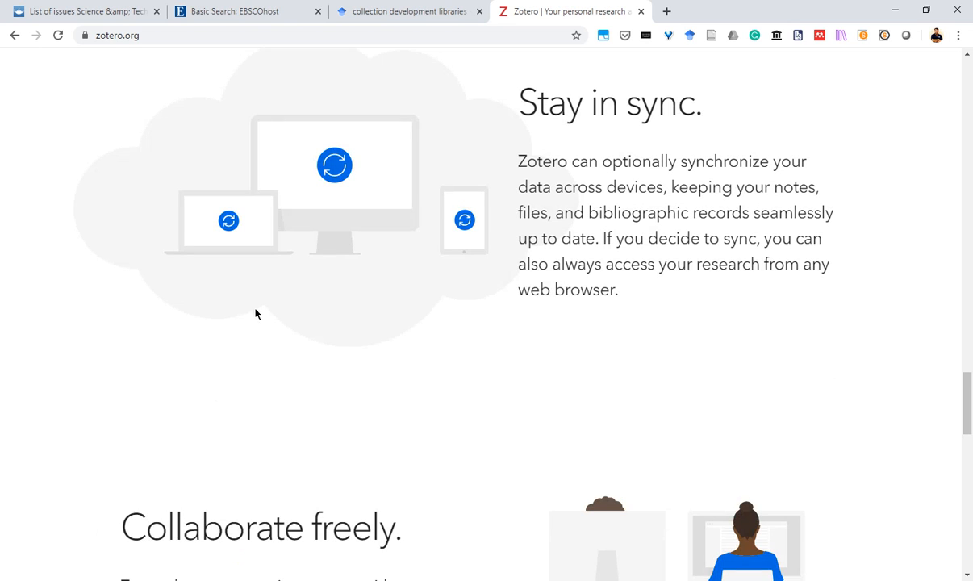
pyautogui.scroll(-5, 254, 313)
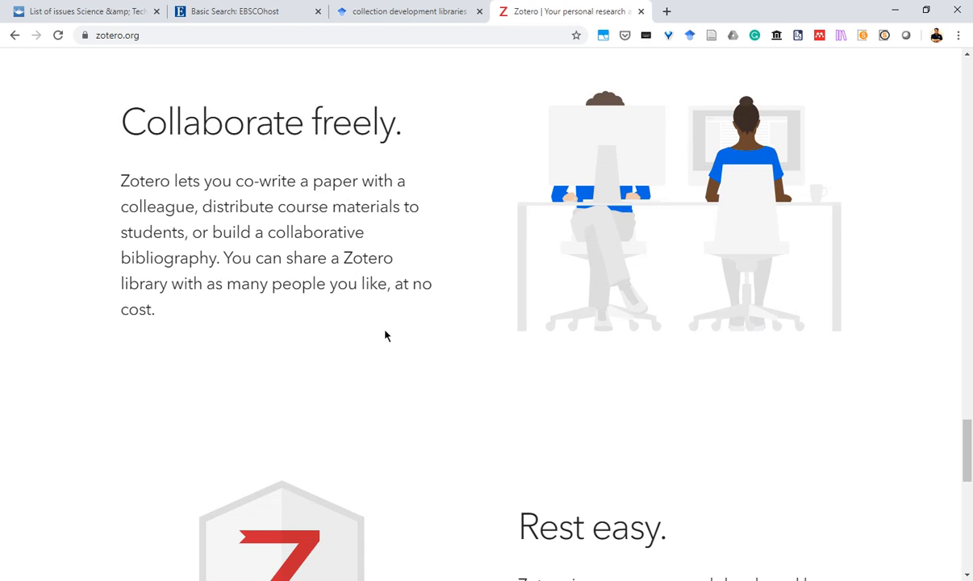
pyautogui.scroll(-8, 345, 339)
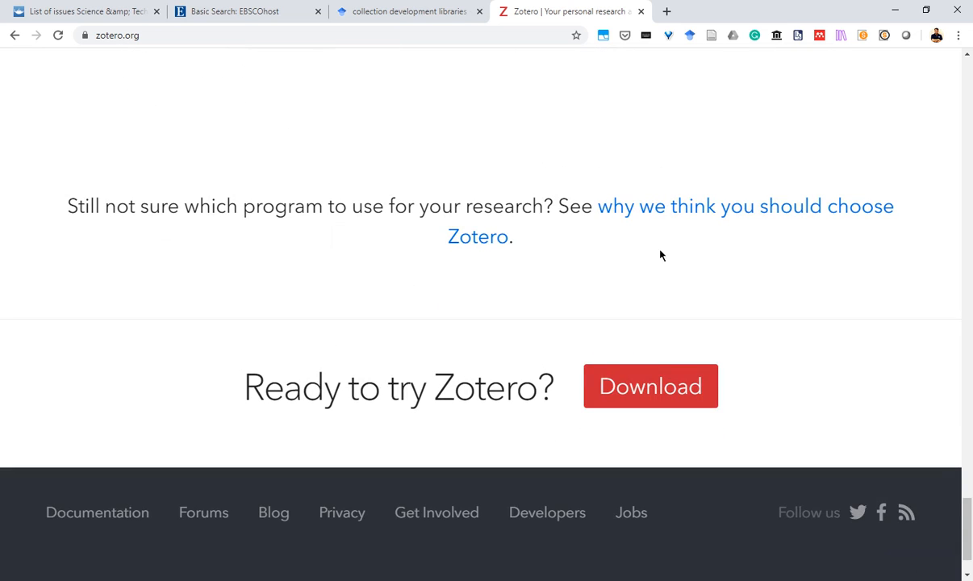
pyautogui.scroll(-1, 660, 254)
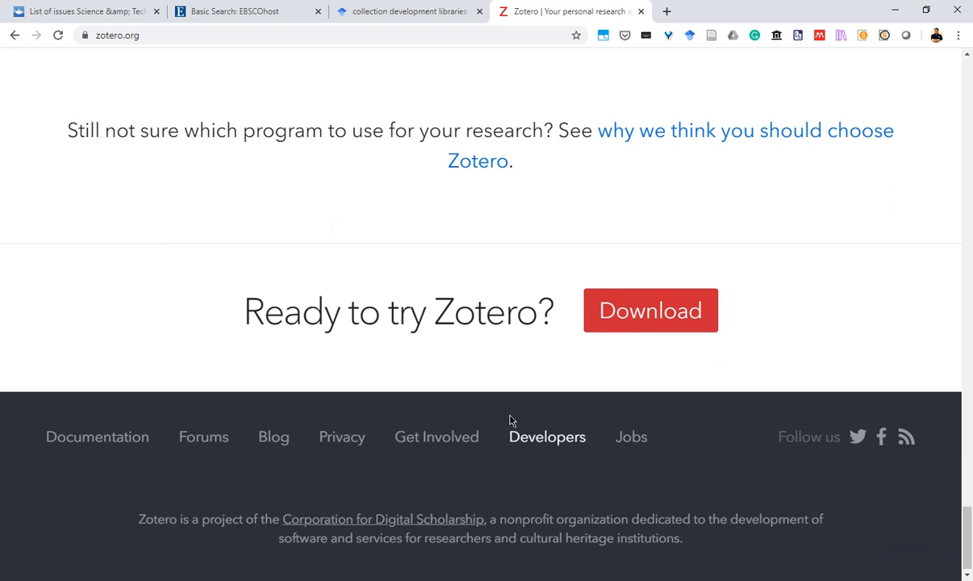
pyautogui.scroll(8, 509, 420)
pyautogui.scroll(-8, 508, 435)
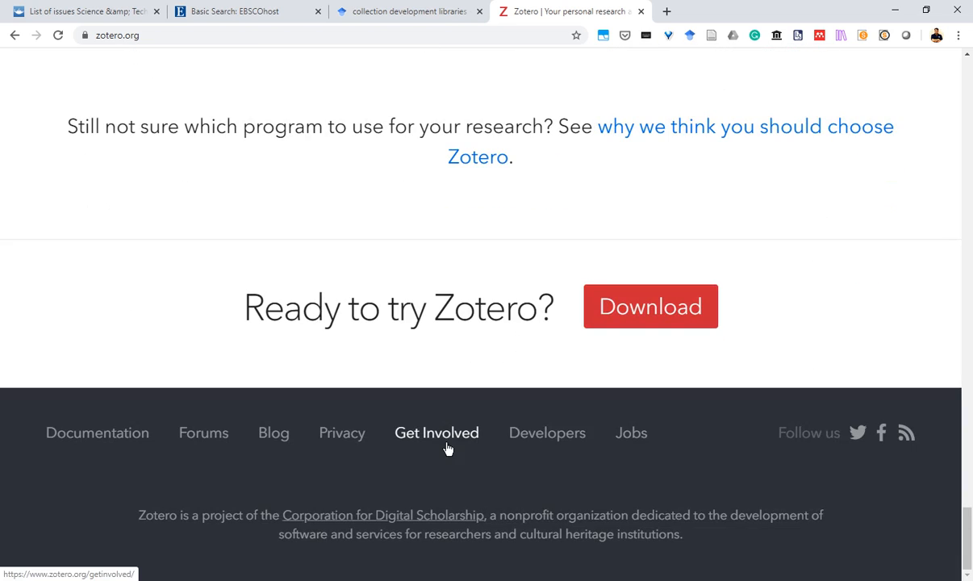
# Open the Zotero download page and review the Windows version, the Chrome connector and the connectors for other browsers.
pyautogui.scroll(20, 637, 399)
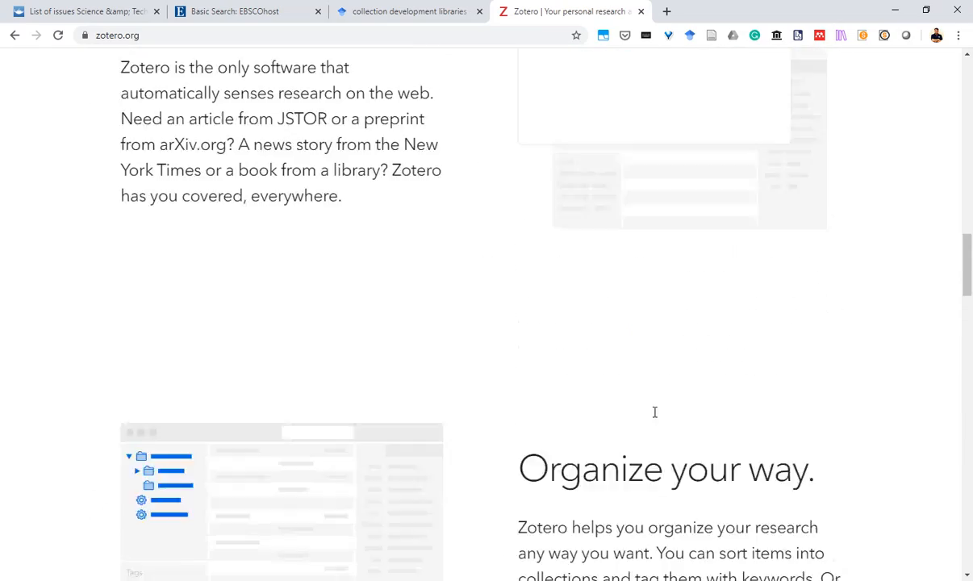
pyautogui.scroll(20, 654, 412)
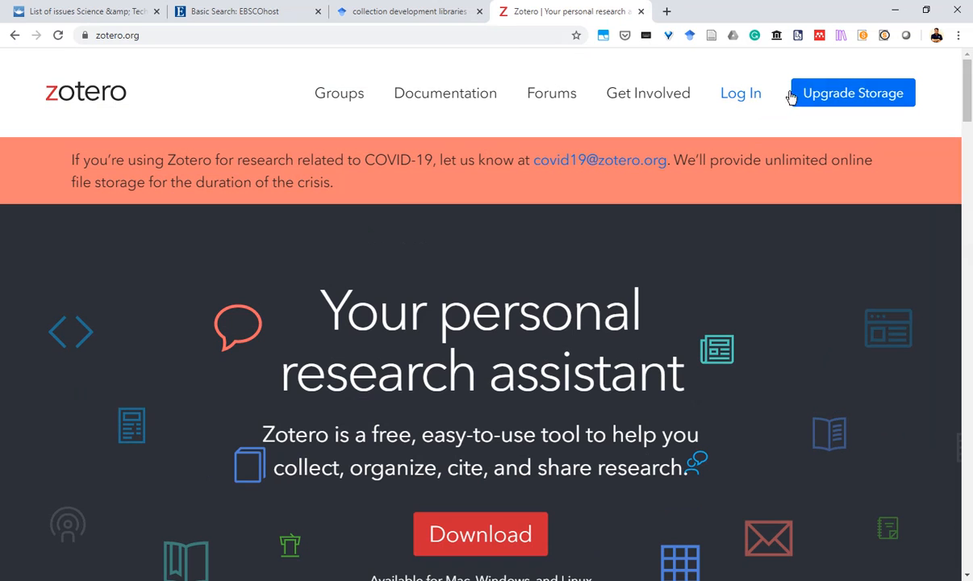
pyautogui.scroll(-4, 482, 388)
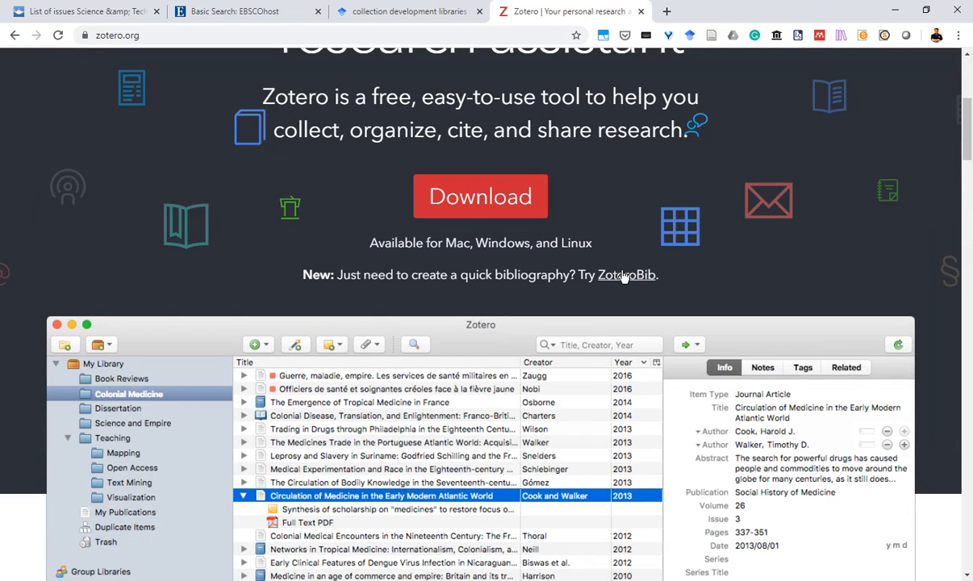
pyautogui.click(476, 209)
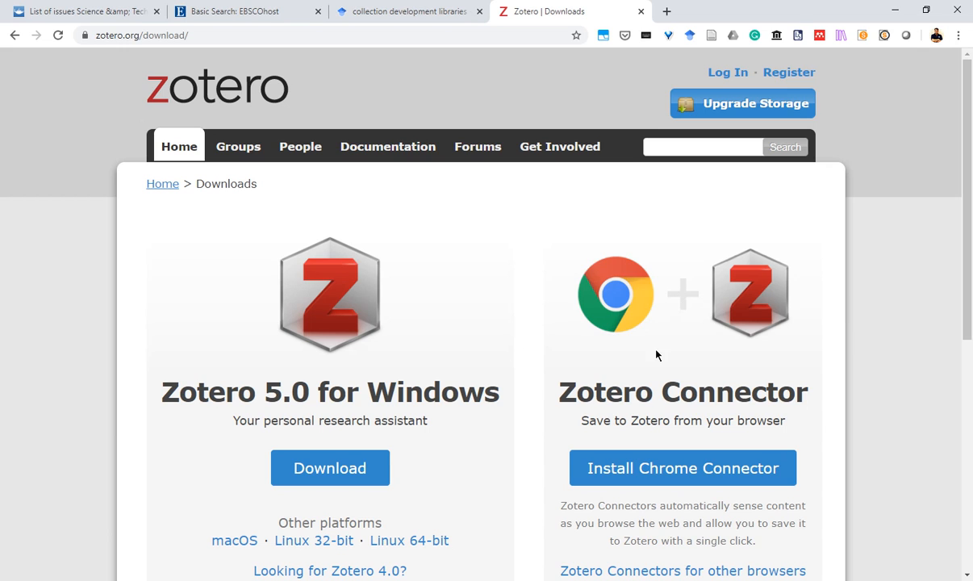
pyautogui.scroll(-3, 769, 373)
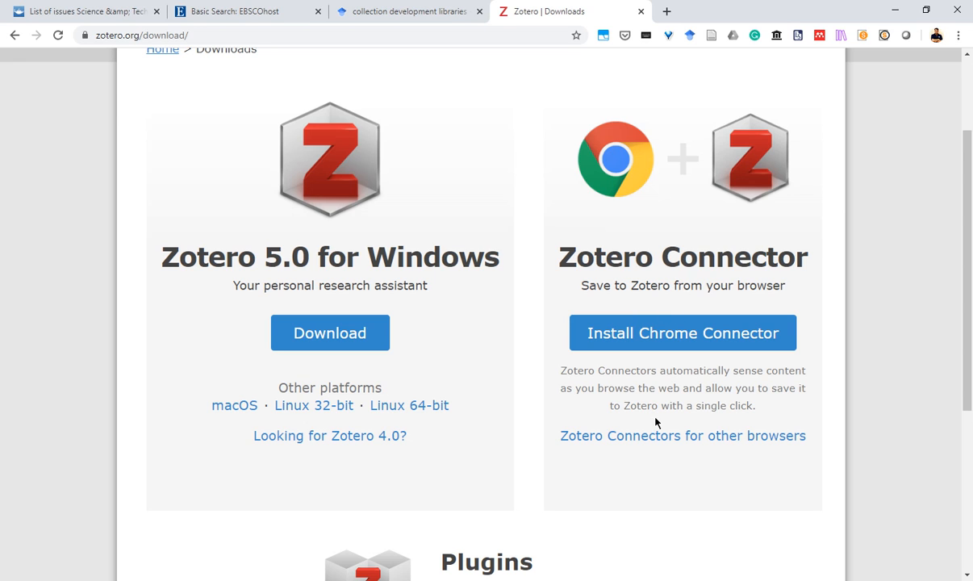
pyautogui.click(669, 436)
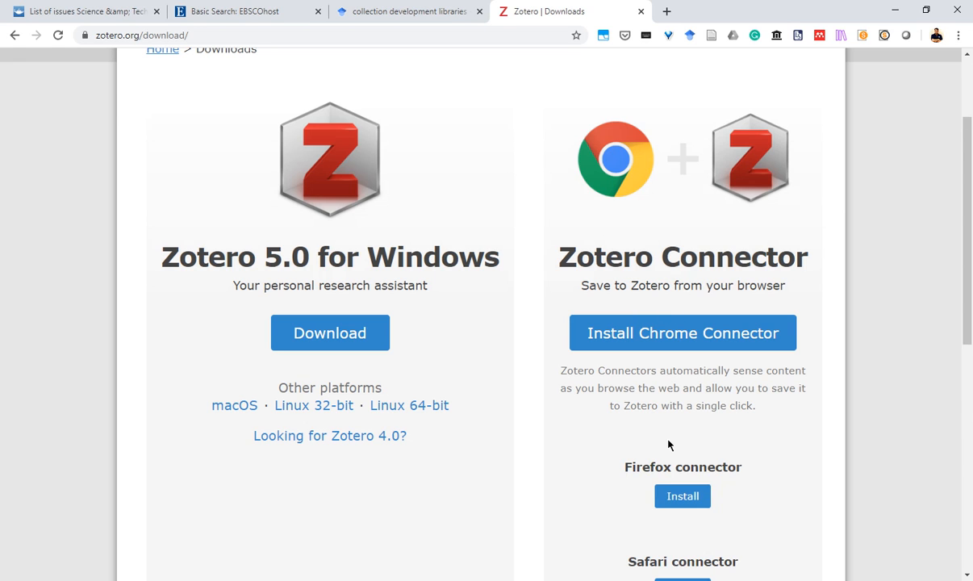
pyautogui.scroll(-3, 668, 441)
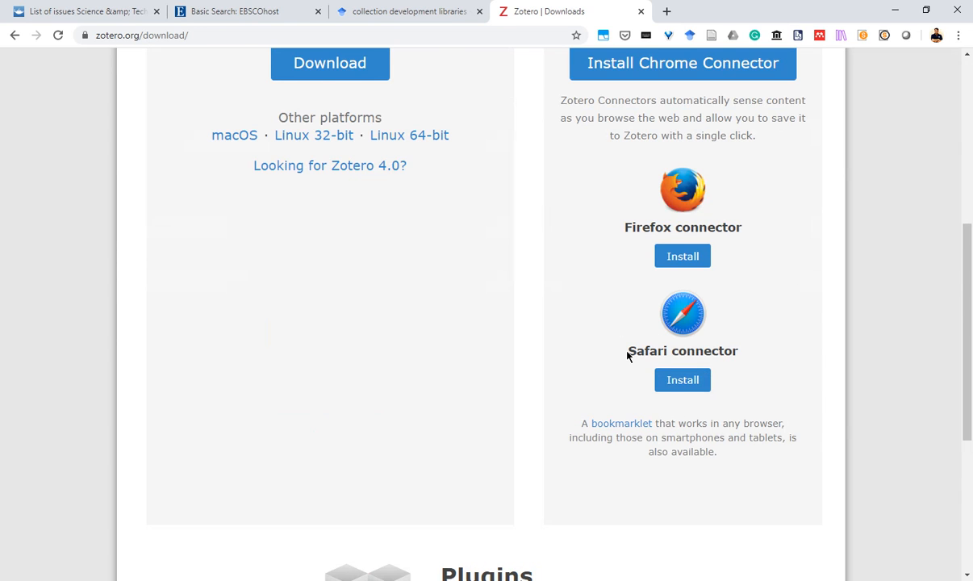
pyautogui.scroll(3, 627, 355)
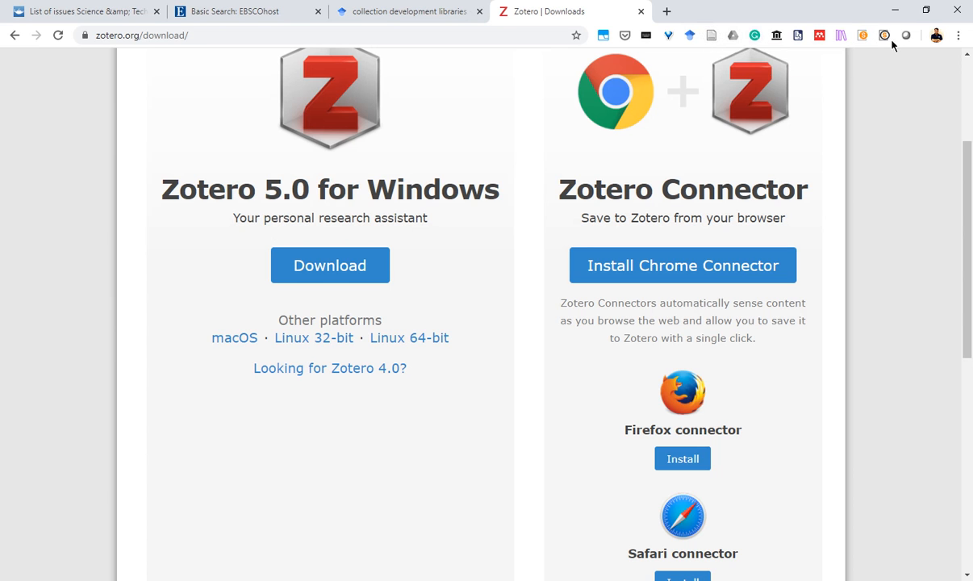
# Close the Zotero download page and open the Zotero item selector for the Google Scholar results, looking through the listed items.
pyautogui.click(640, 11)
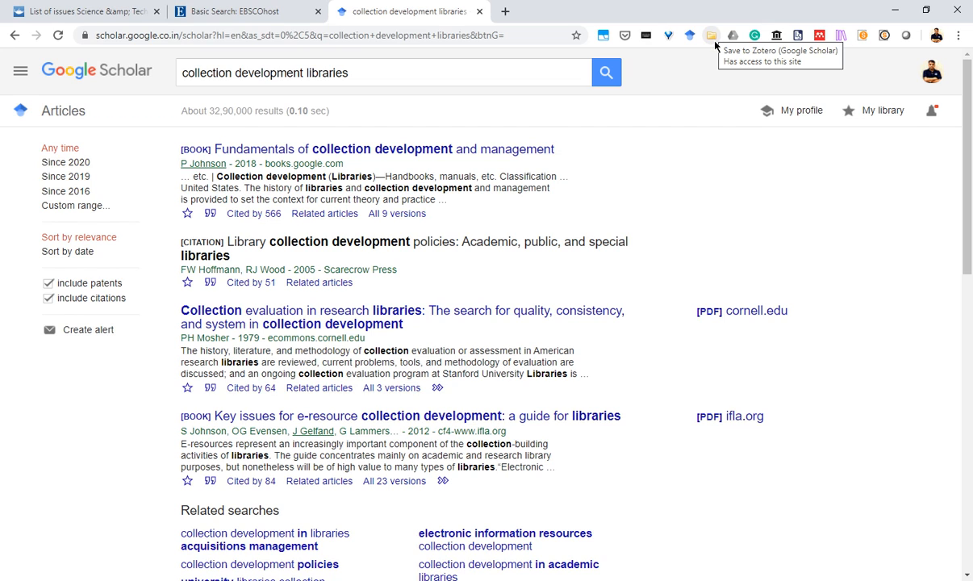
pyautogui.click(714, 42)
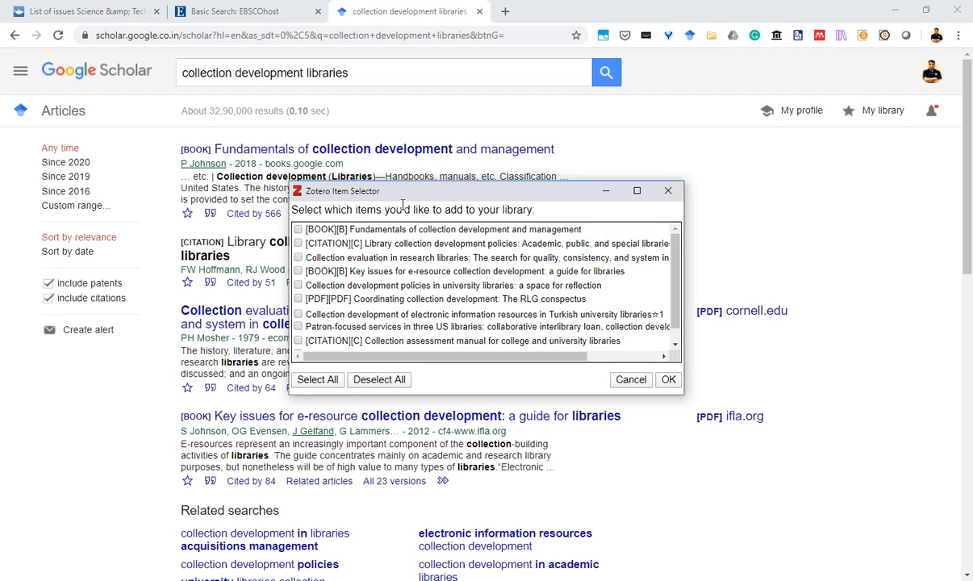
pyautogui.scroll(-1, 339, 270)
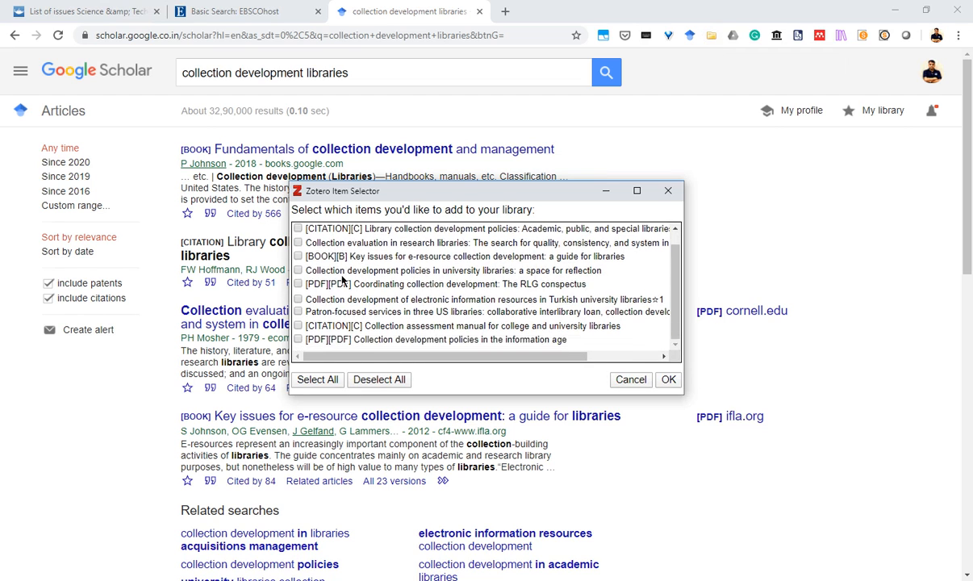
pyautogui.scroll(1, 344, 280)
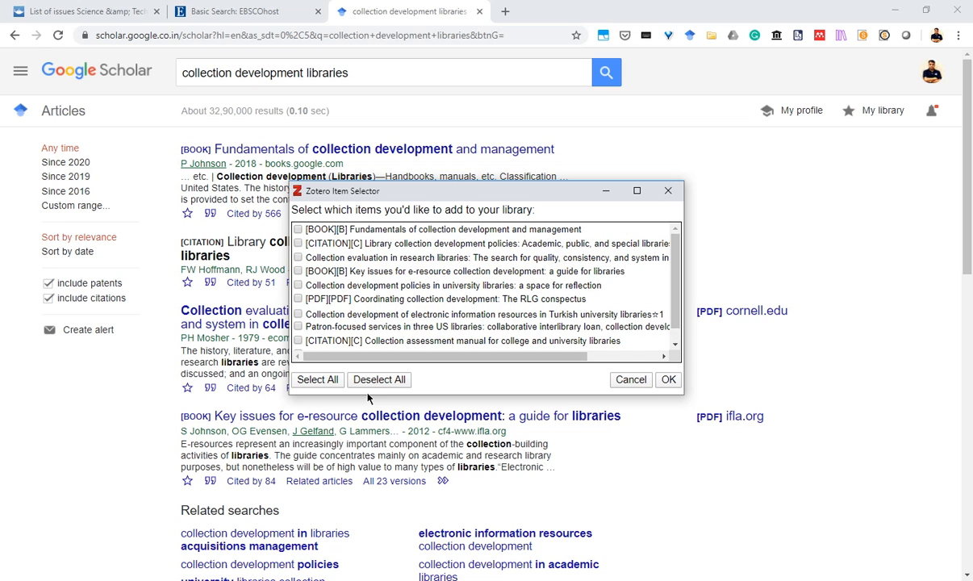
# Save "Collection evaluation in research libraries" and "Collection development policies in university libraries" from the item list to Zotero's MLIS-Demo collection.
pyautogui.click(297, 258)
pyautogui.click(298, 286)
pyautogui.scroll(-1, 422, 331)
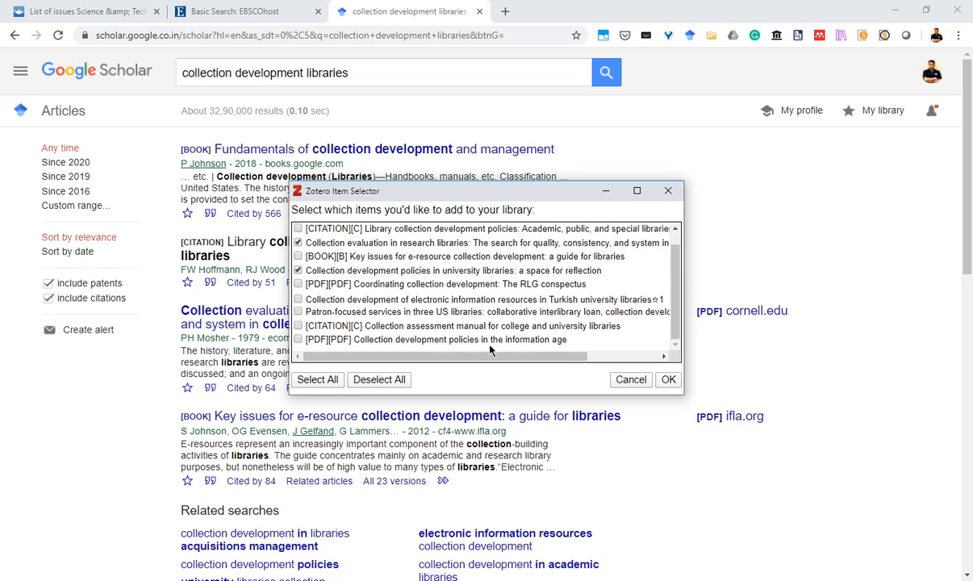
pyautogui.click(666, 380)
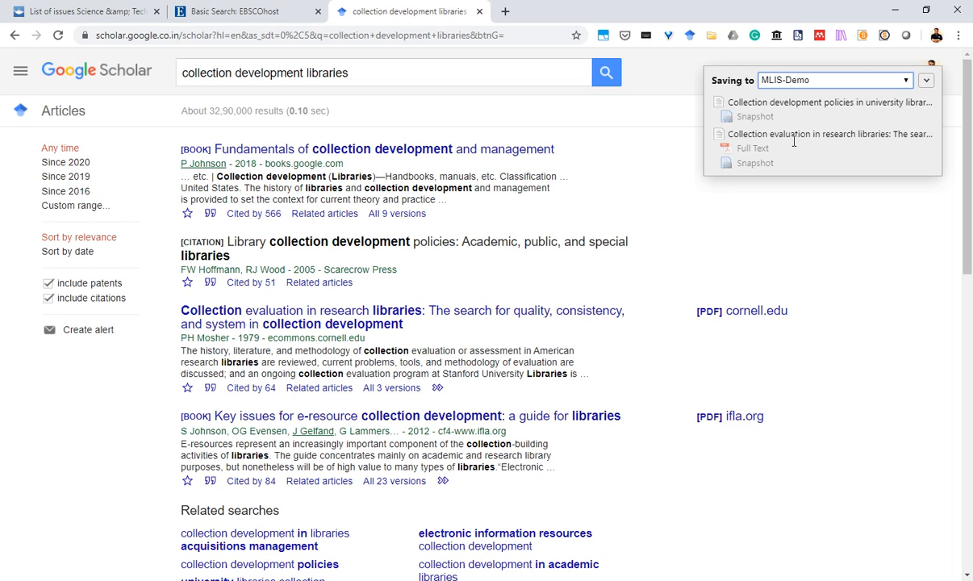
# Check the MLIS-Demo collection in Zotero for the saved items, then return to the Google Scholar results.
pyautogui.moveTo(685, 577)
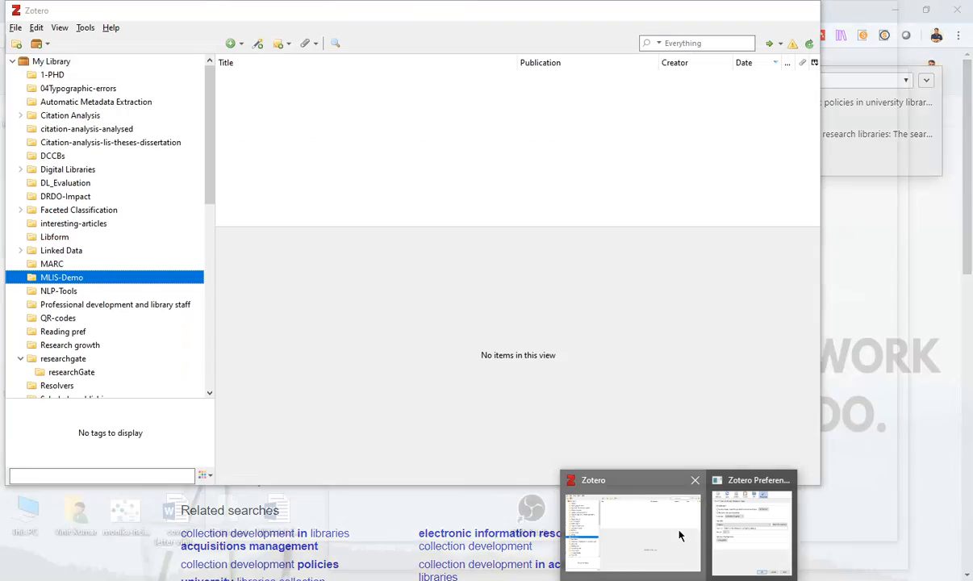
pyautogui.click(679, 532)
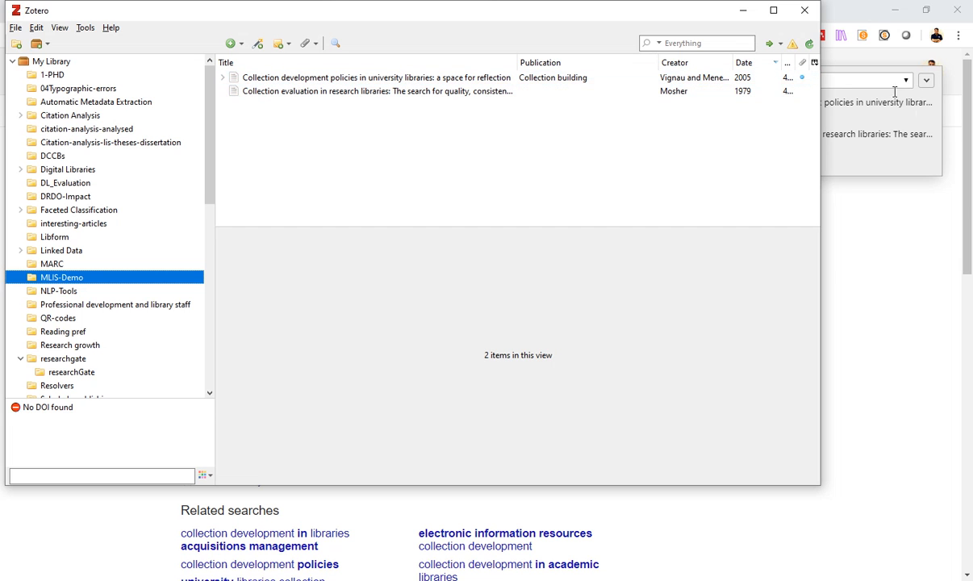
pyautogui.click(843, 73)
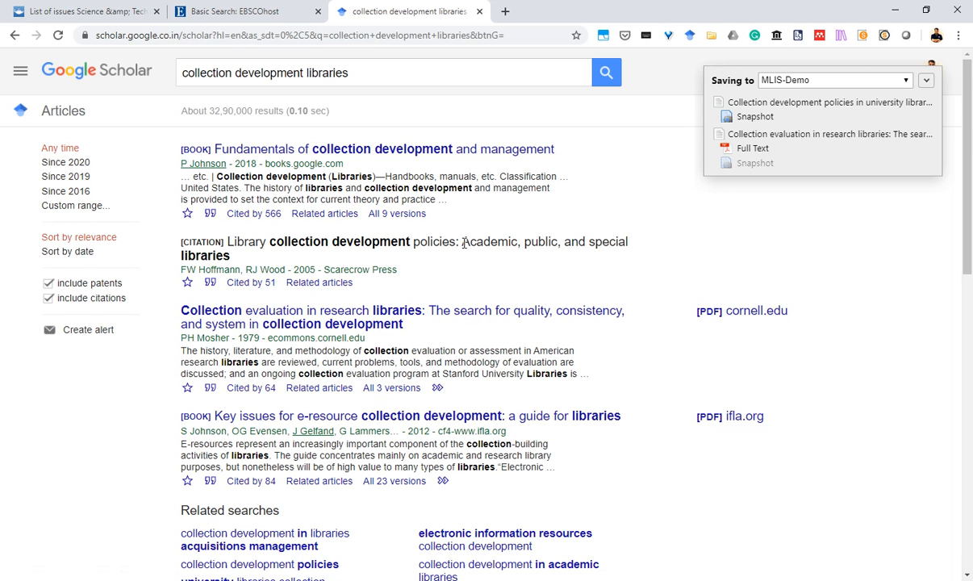
pyautogui.scroll(-3, 541, 284)
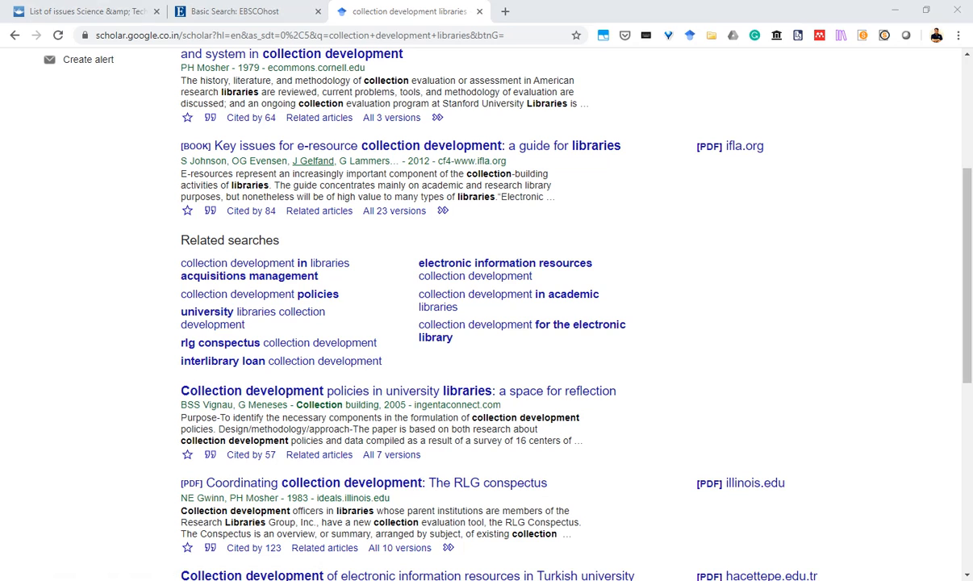
# Switch to Zotero, open the PDF attached to "Collection development policies in university libraries" and expand both saved items to show their attachments.
pyautogui.click(668, 532)
pyautogui.click(242, 81)
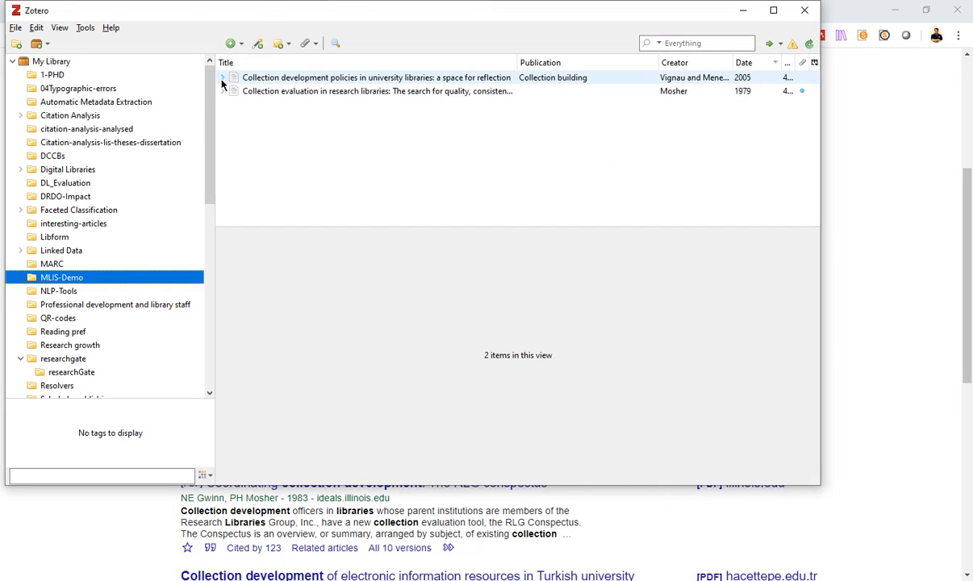
pyautogui.click(223, 77)
pyautogui.click(272, 105)
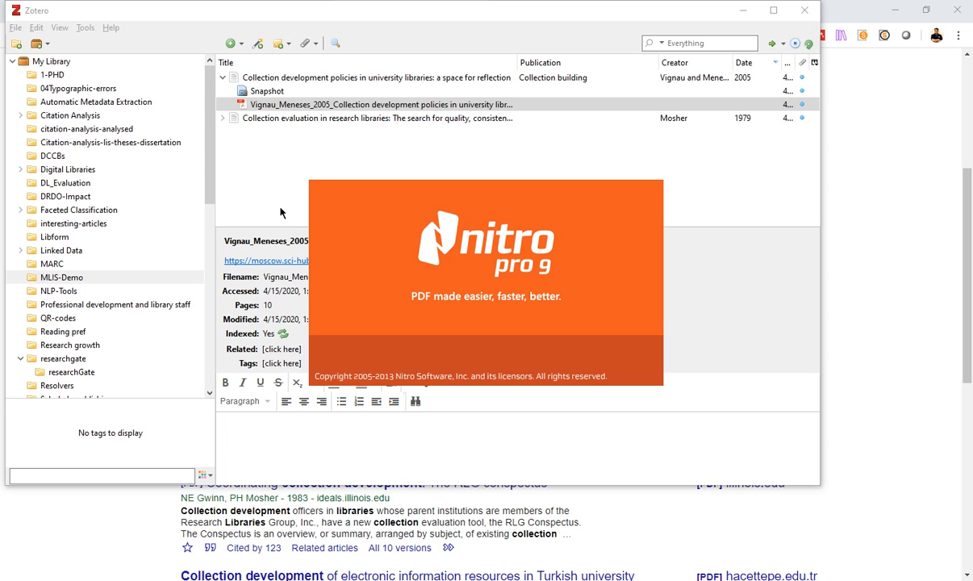
pyautogui.click(223, 118)
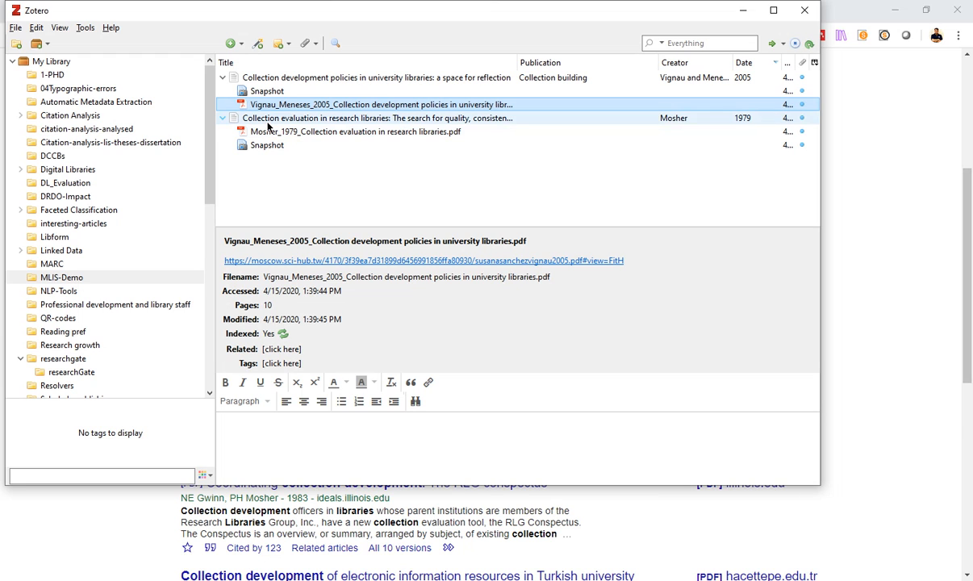
# Return to the Google Scholar results, glance at the opened PDF in Nitro Pro and come back to the results.
pyautogui.click(947, 368)
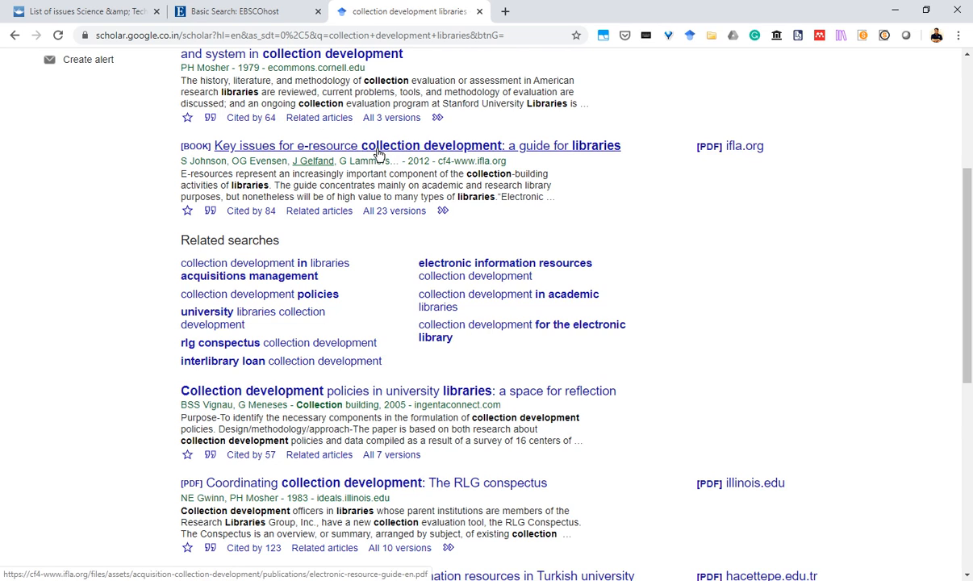
pyautogui.rightClick(568, 151)
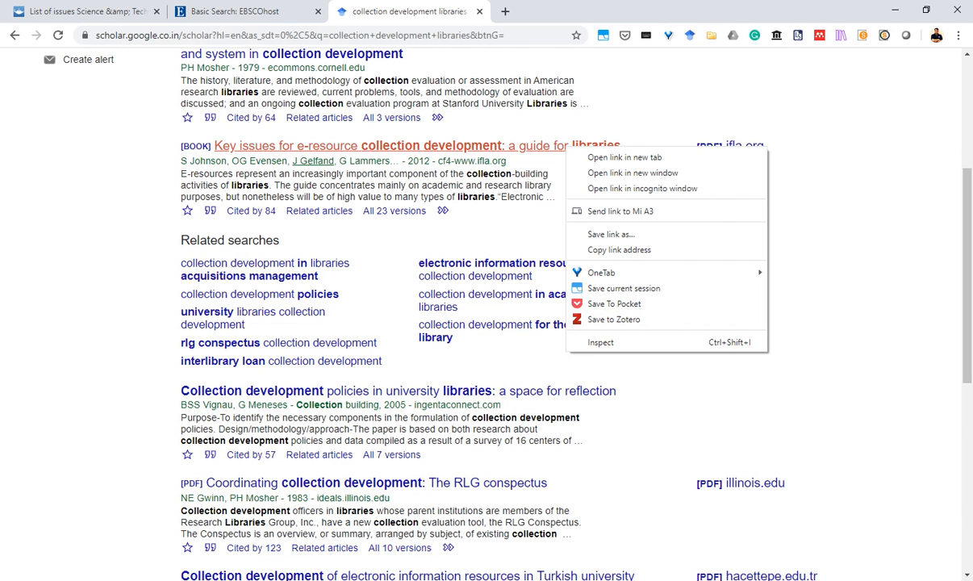
pyautogui.hotkey('alt', 'Tab')
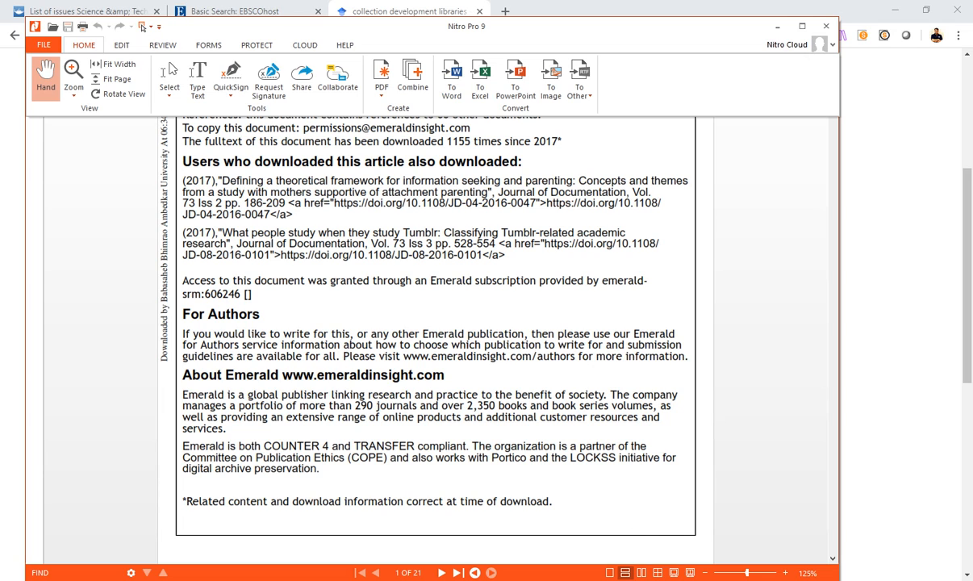
pyautogui.hotkey('alt', 'Tab')
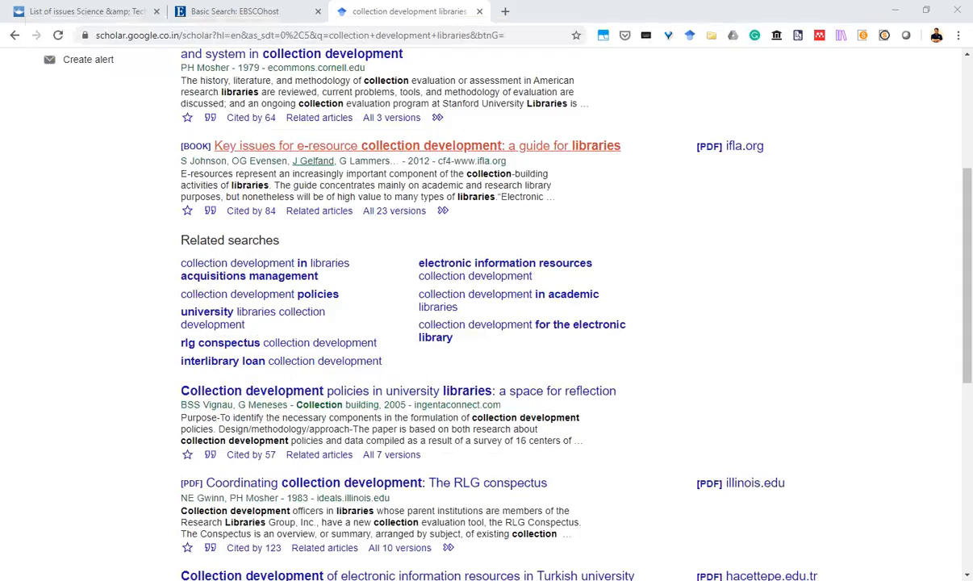
pyautogui.scroll(2, 391, 244)
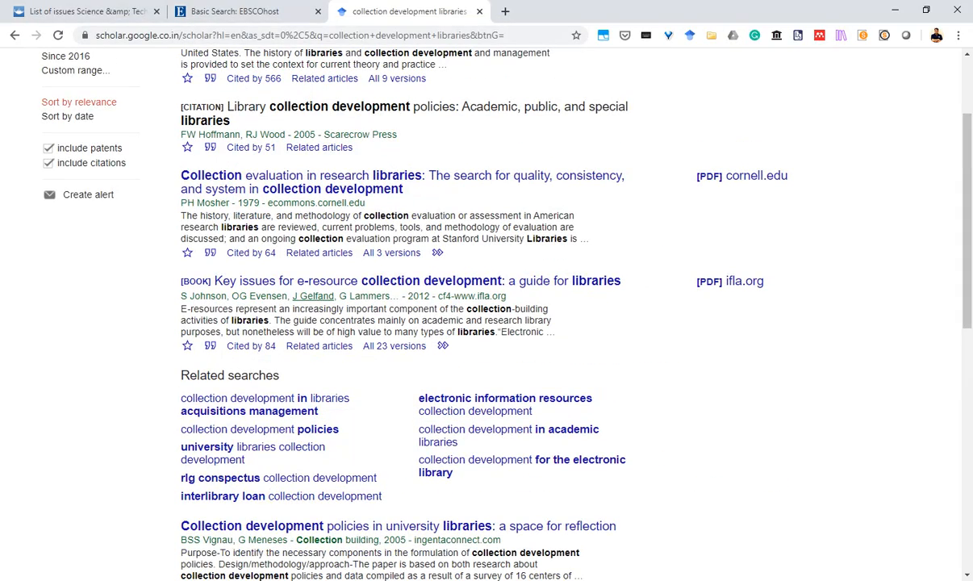
# Dismiss the open Zotero Preferences window without saving and switch to the main Zotero library window.
pyautogui.click(717, 484)
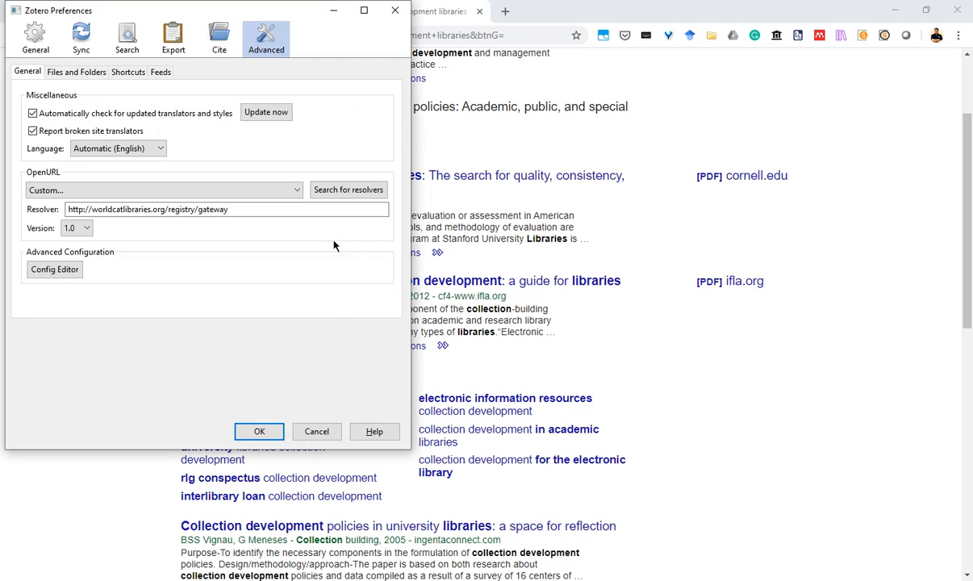
pyautogui.click(336, 427)
pyautogui.hotkey('alt', 'Tab')
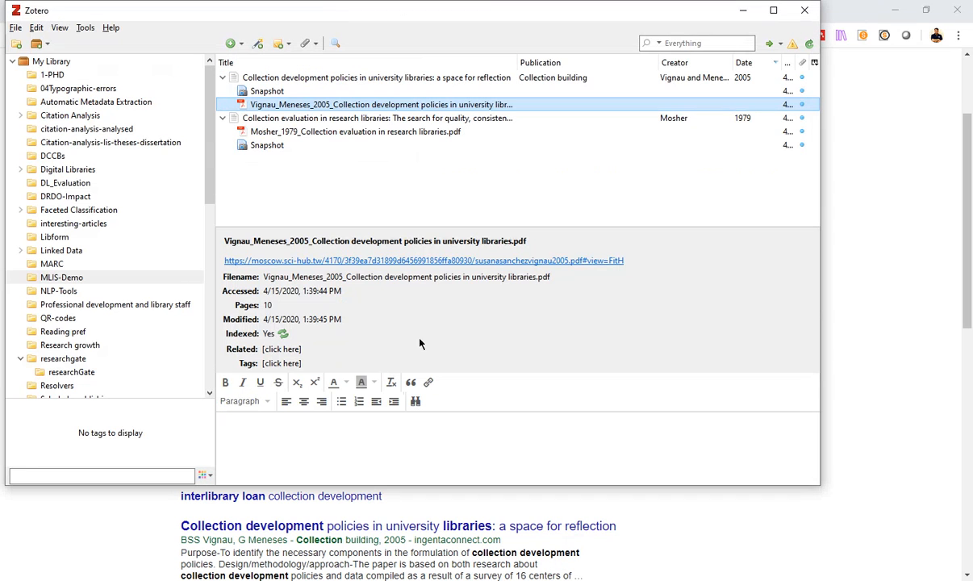
# Examine the bibliographic fields and notes of "Collection development policies in university libraries", from item type to modification date.
pyautogui.click(230, 79)
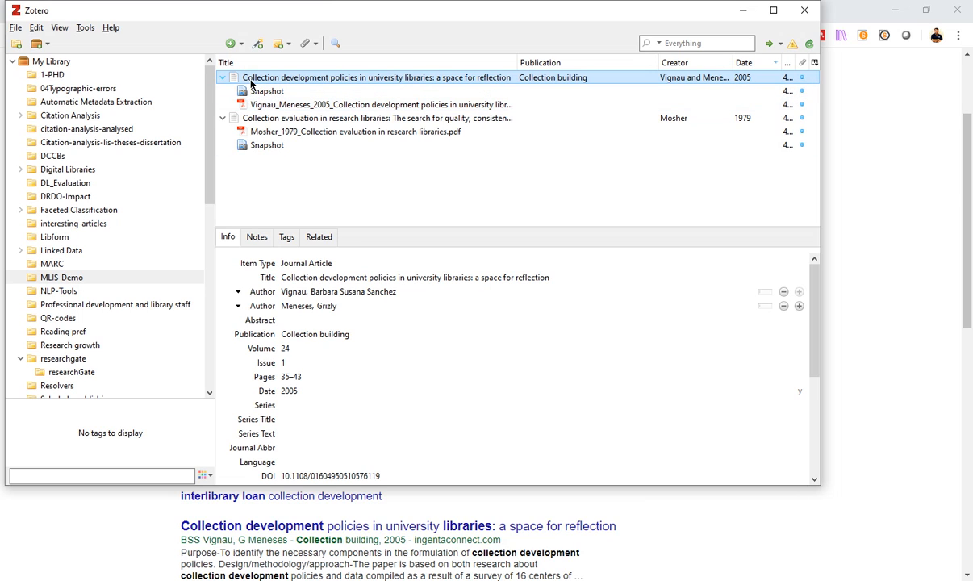
pyautogui.click(308, 265)
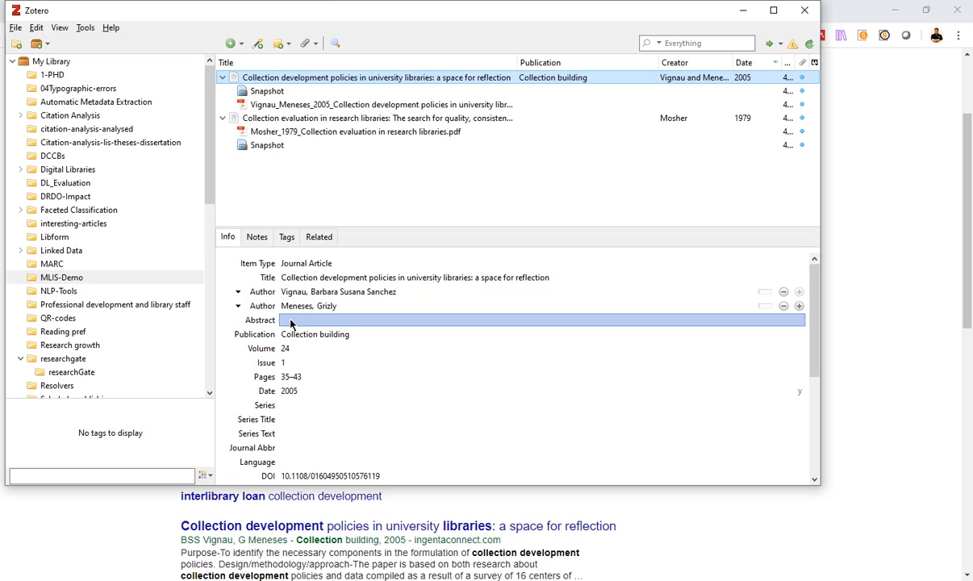
pyautogui.click(266, 119)
pyautogui.click(244, 77)
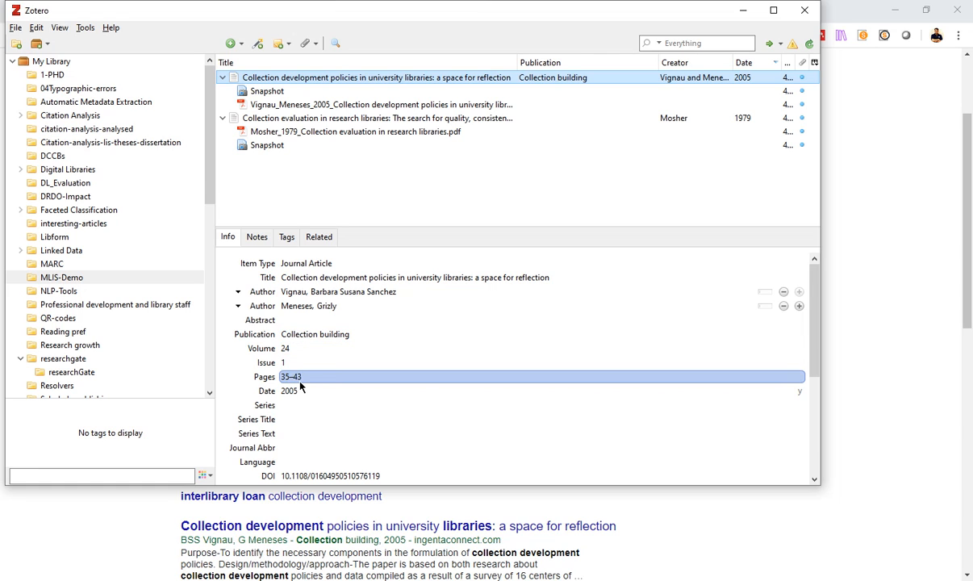
pyautogui.press('Tab')
pyautogui.press('Tab')
pyautogui.press('Tab')
pyautogui.press('Tab')
pyautogui.press('Tab')
pyautogui.press('Tab')
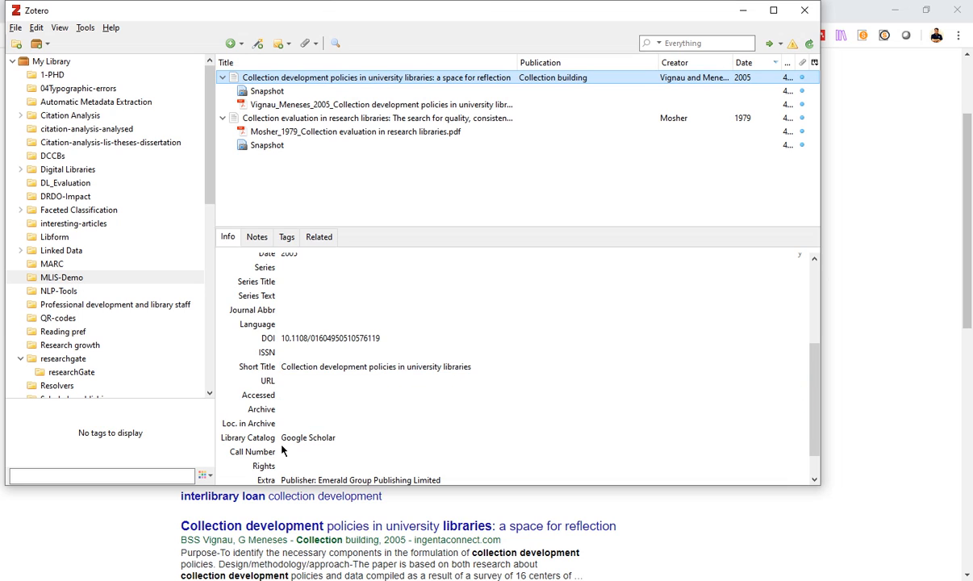
pyautogui.scroll(-1, 336, 446)
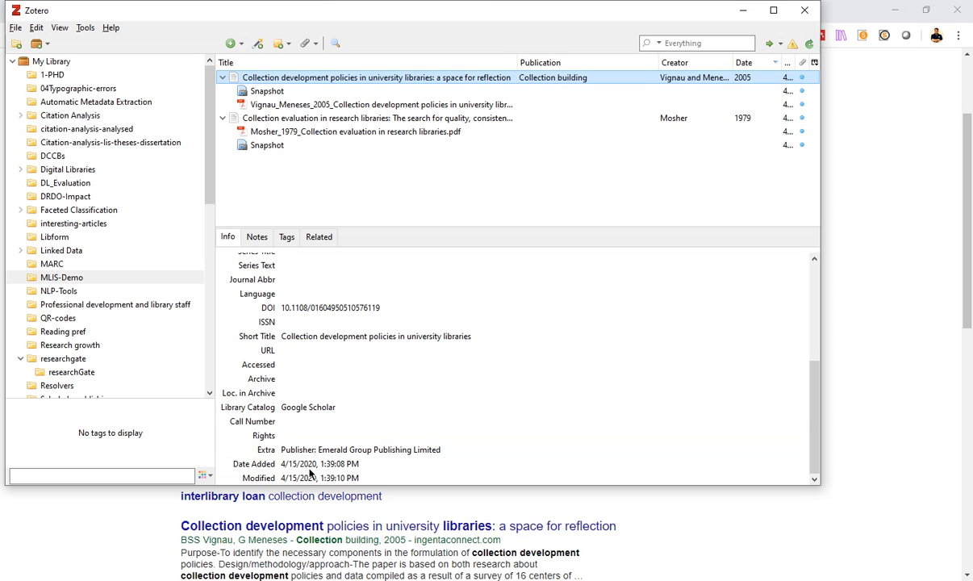
pyautogui.scroll(4, 369, 472)
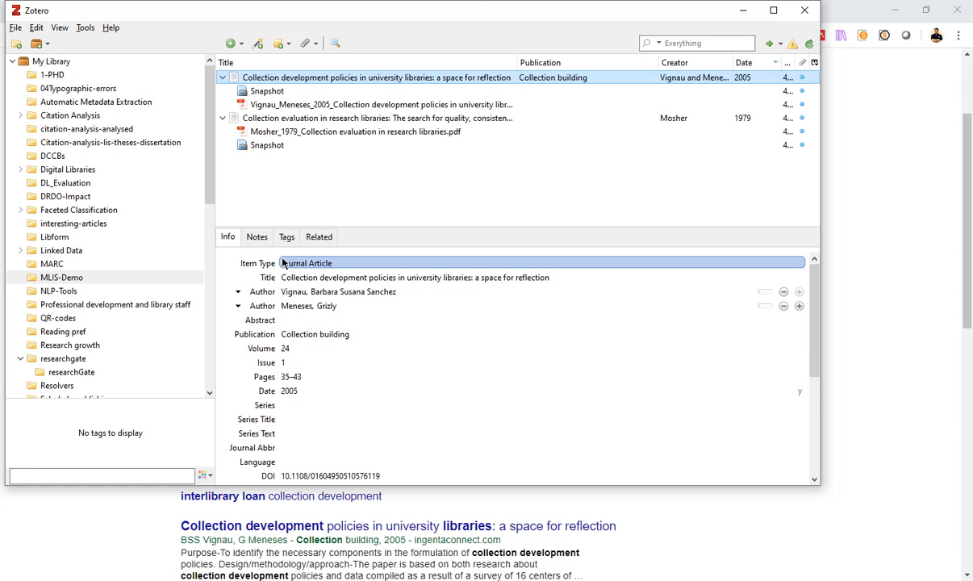
pyautogui.click(256, 237)
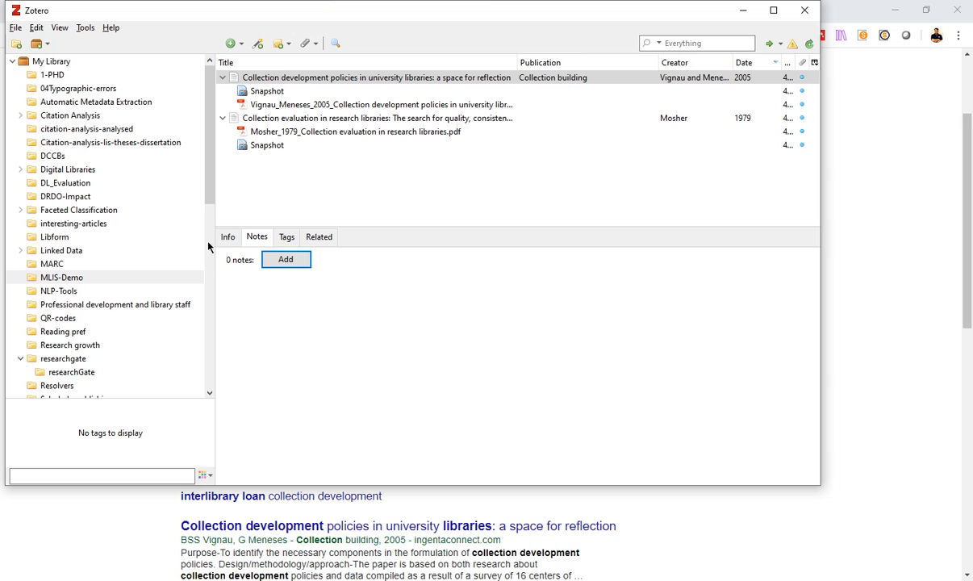
pyautogui.click(227, 237)
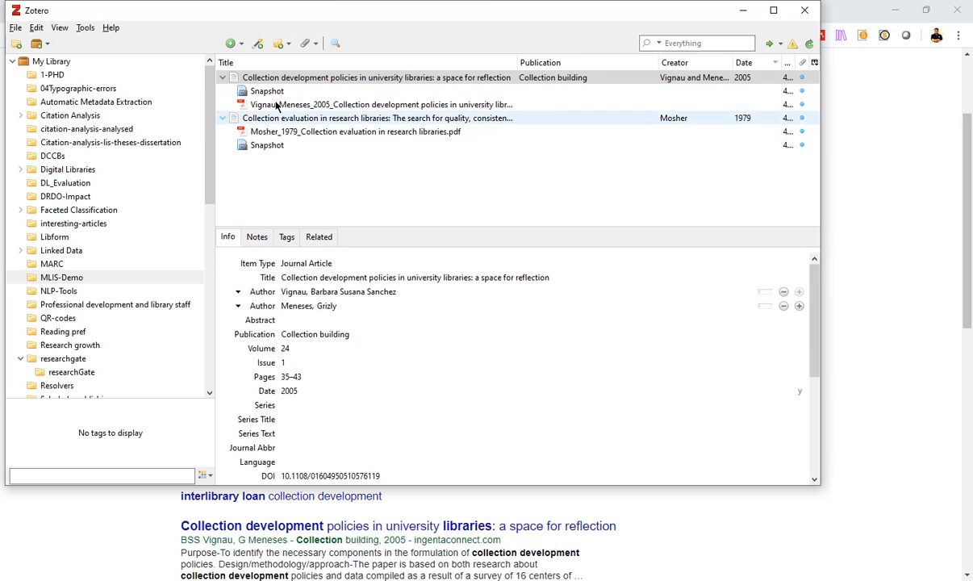
# Limit the Zotero library search to Title, Creator, Year.
pyautogui.click(678, 39)
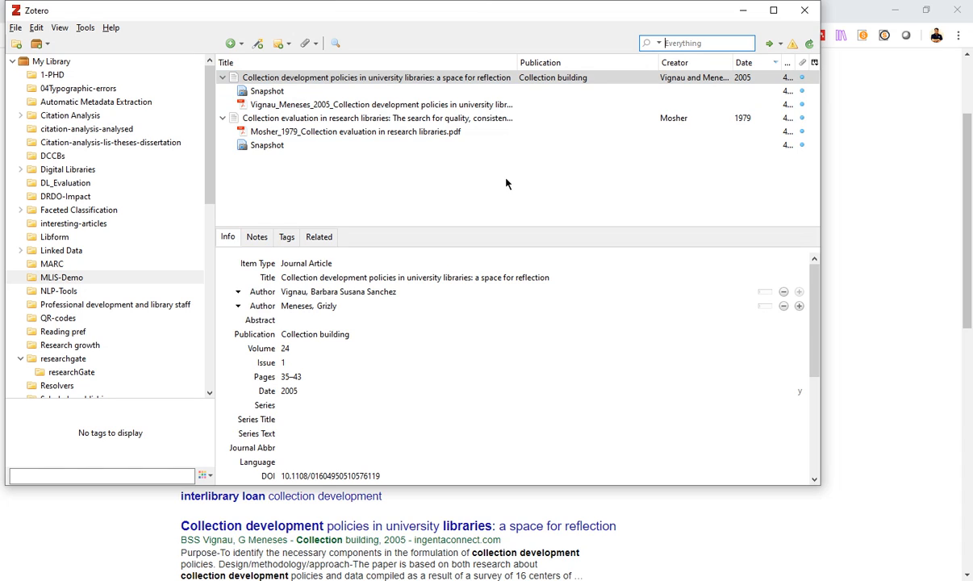
pyautogui.click(660, 45)
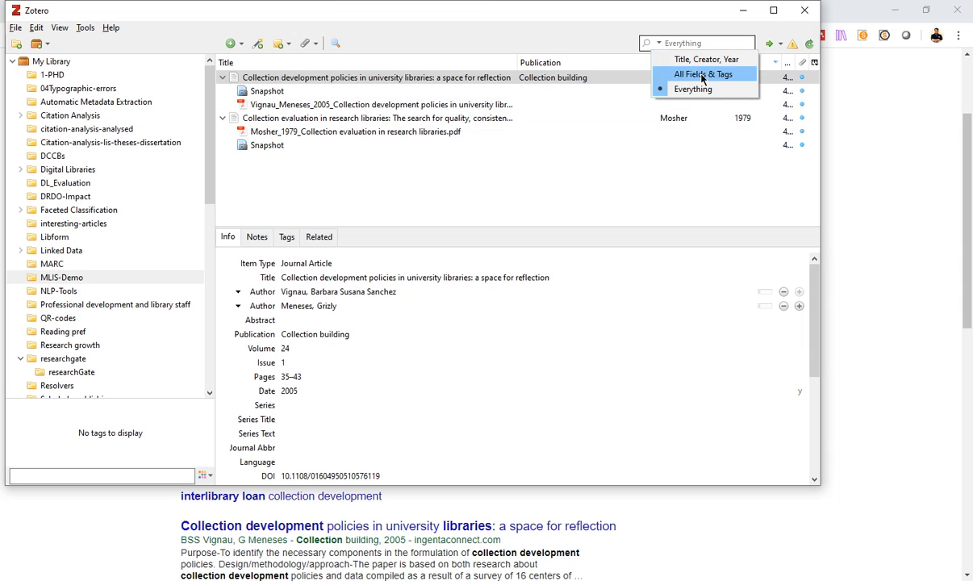
pyautogui.click(658, 43)
pyautogui.click(658, 43)
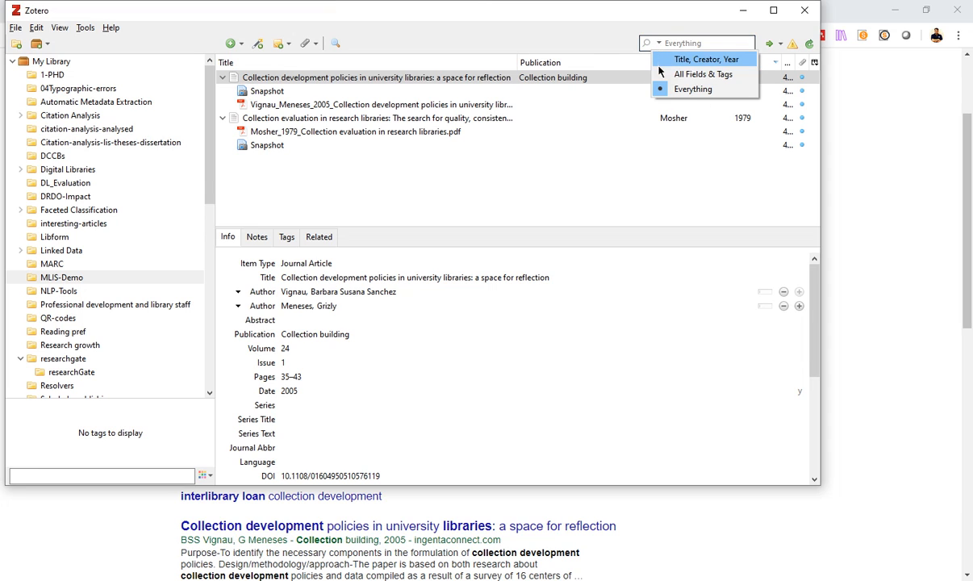
pyautogui.click(660, 60)
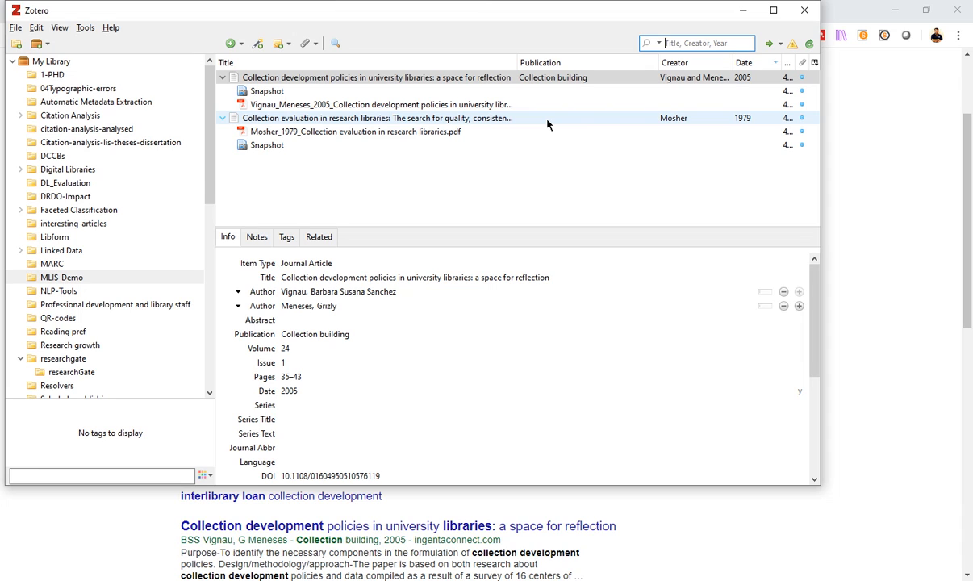
# Search the MLIS-Demo collection for "univers", select the article found and clear the search text.
pyautogui.write('univers')
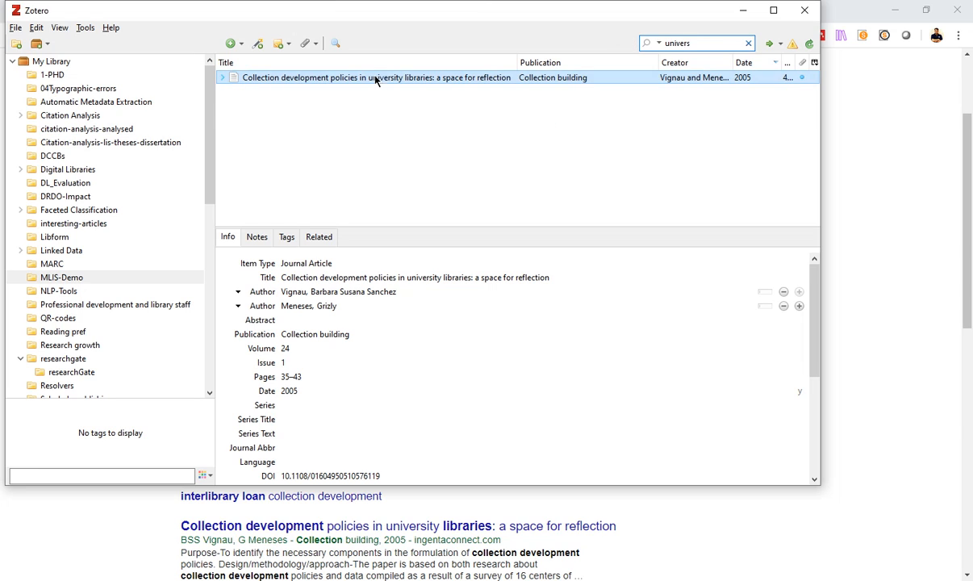
pyautogui.click(338, 81)
pyautogui.click(711, 40)
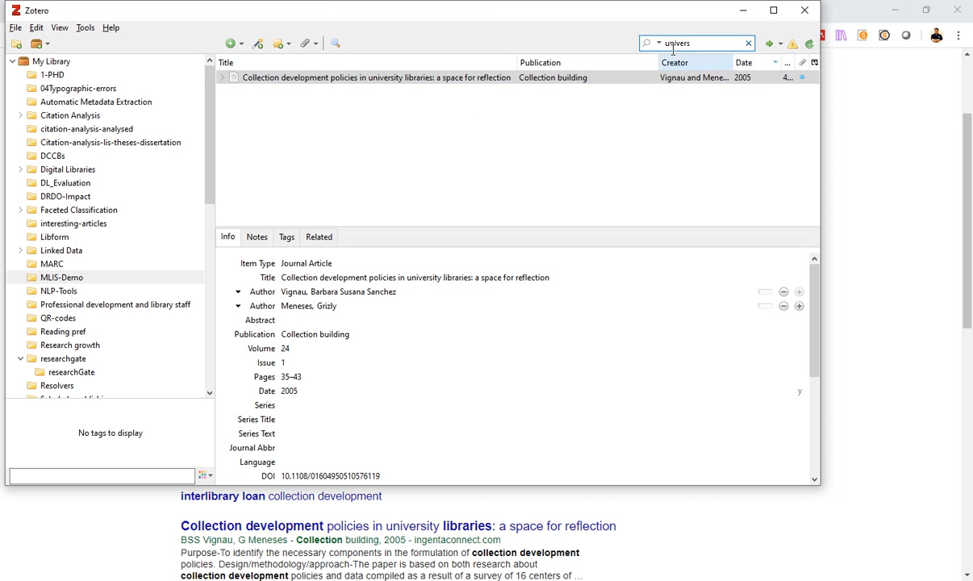
pyautogui.moveTo(695, 42); pyautogui.dragTo(649, 40)
pyautogui.press('BackSpace')
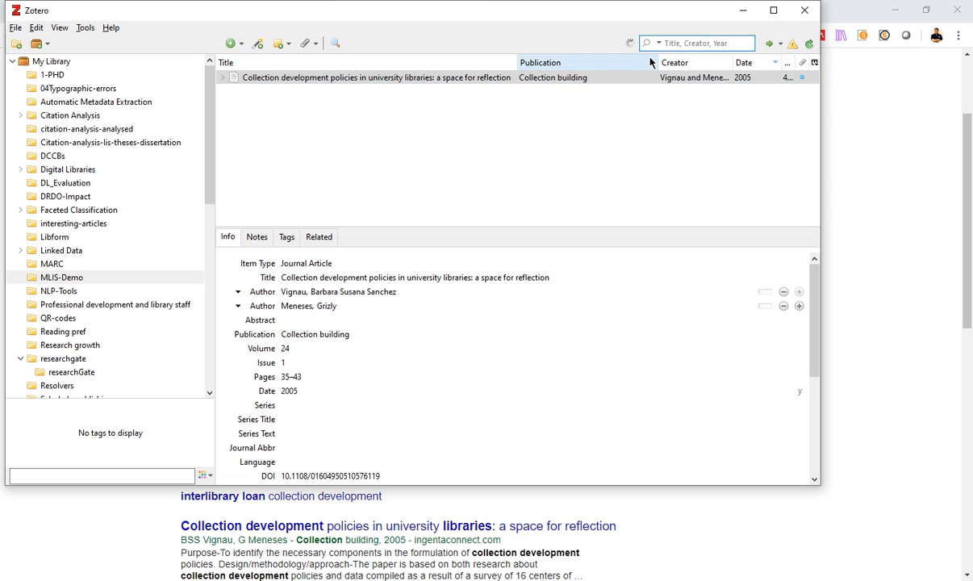
# Expand "Collection development policies in university libraries" to show its attachments and add the existing tag "Discussion" to the article.
pyautogui.click(223, 78)
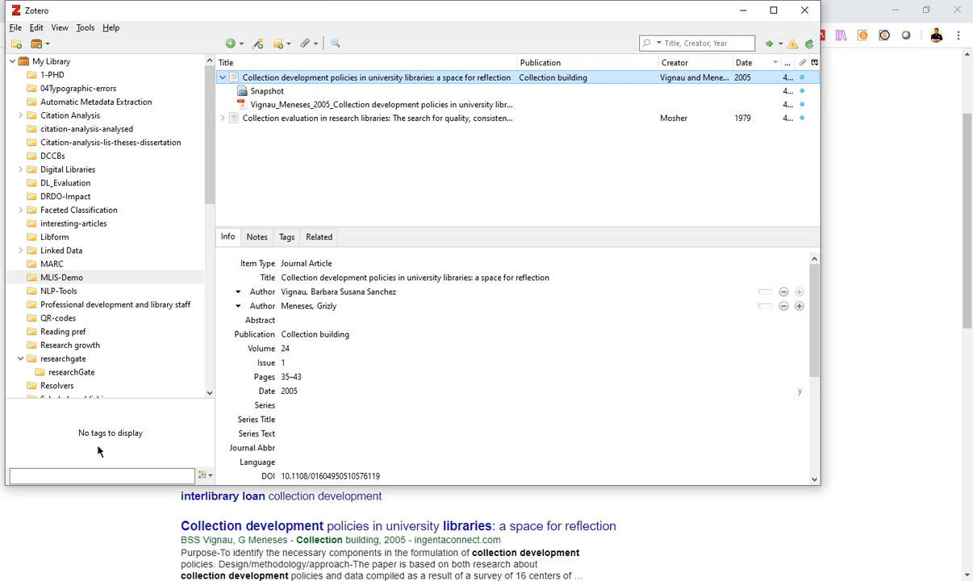
pyautogui.click(287, 238)
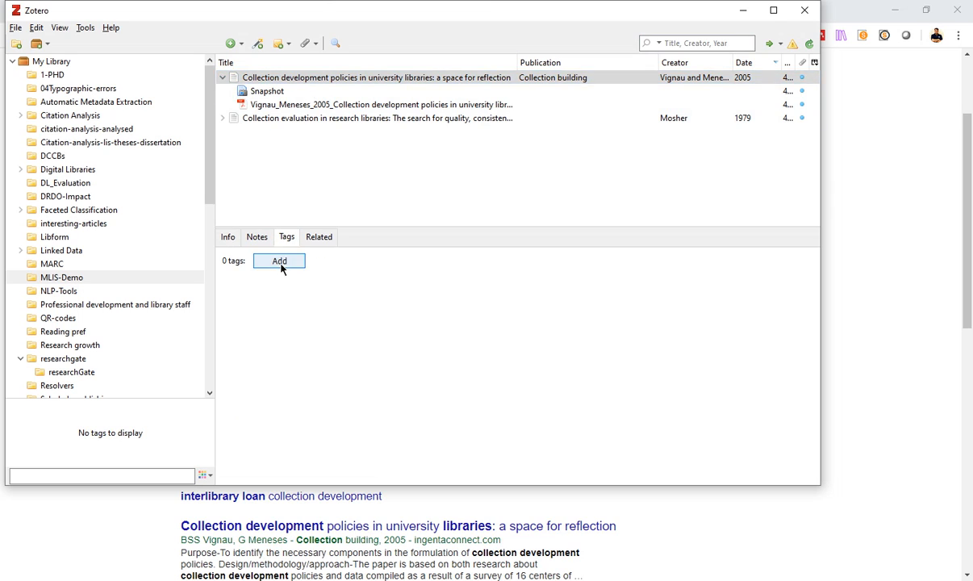
pyautogui.click(280, 259)
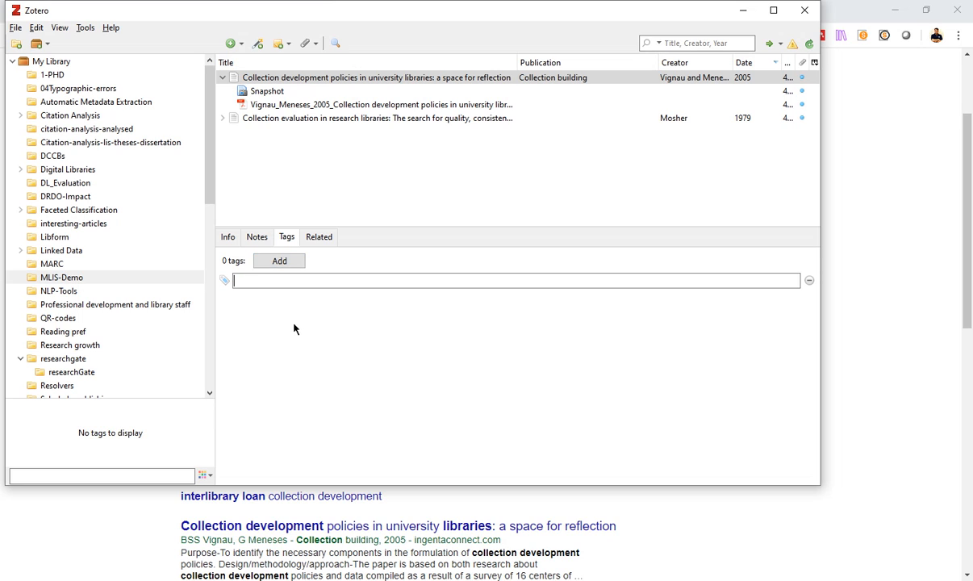
pyautogui.write('discuss')
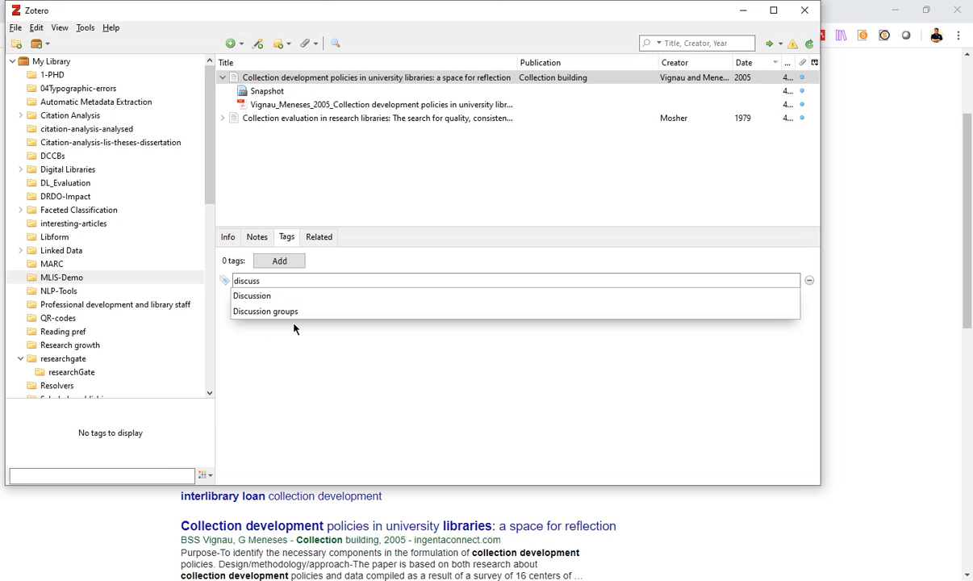
pyautogui.click(342, 296)
pyautogui.click(356, 355)
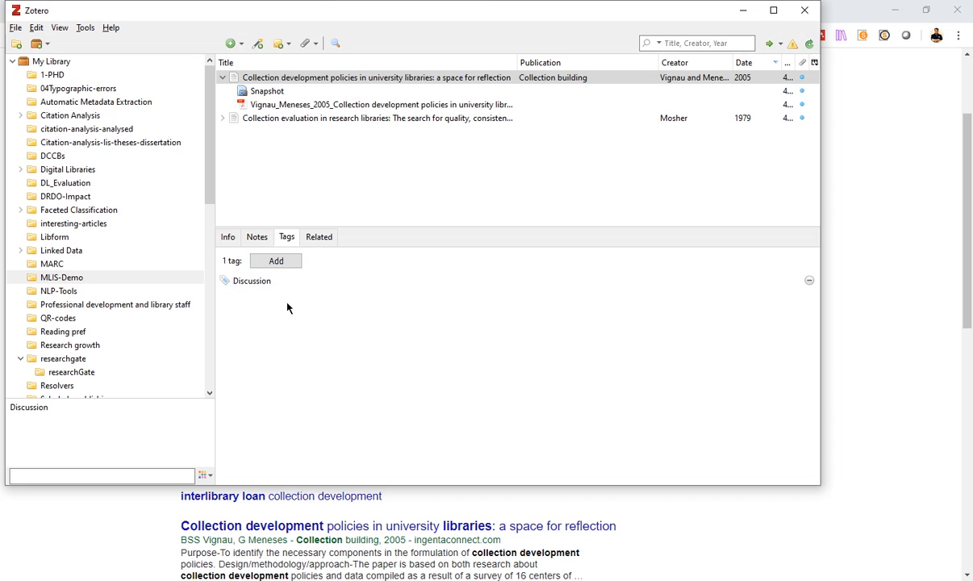
# Add the existing capitalised tag "Introduction" as a second tag on the same article.
pyautogui.click(278, 261)
pyautogui.write('i')
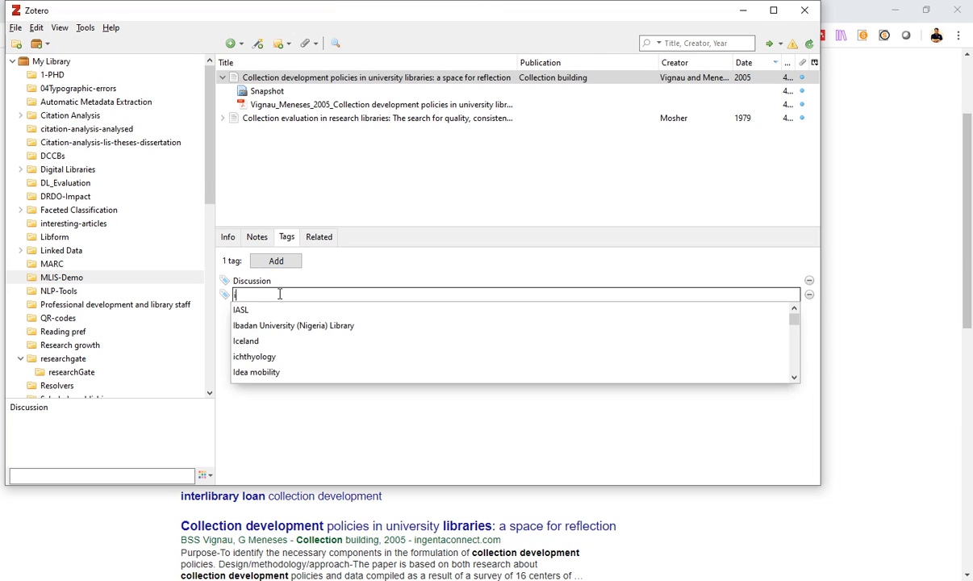
pyautogui.write('ntr')
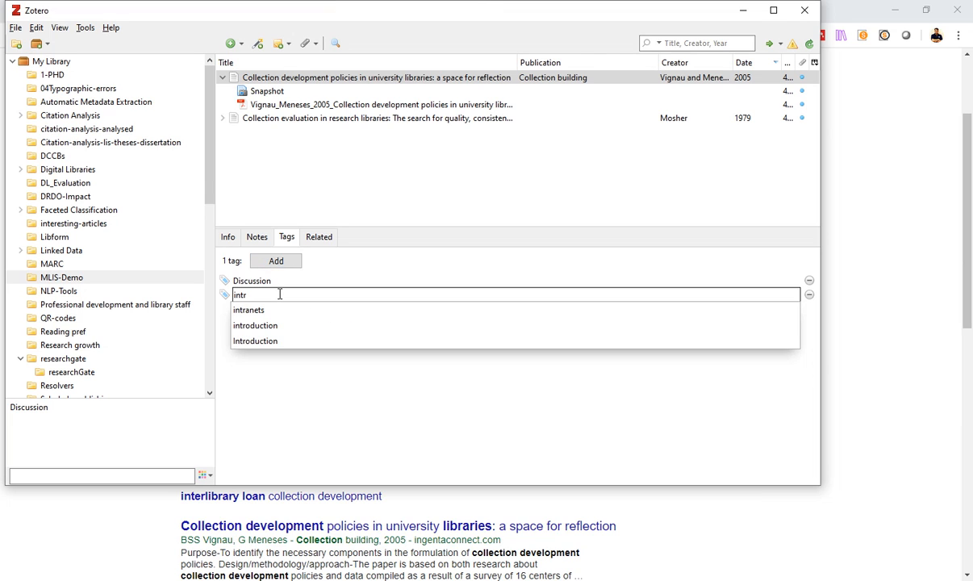
pyautogui.write('oud')
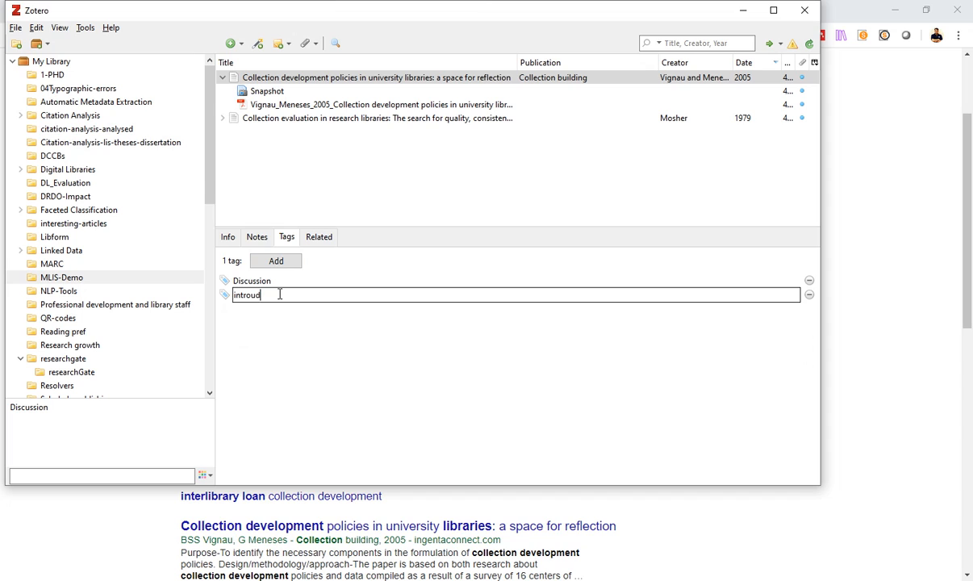
pyautogui.press('BackSpace')
pyautogui.press('BackSpace')
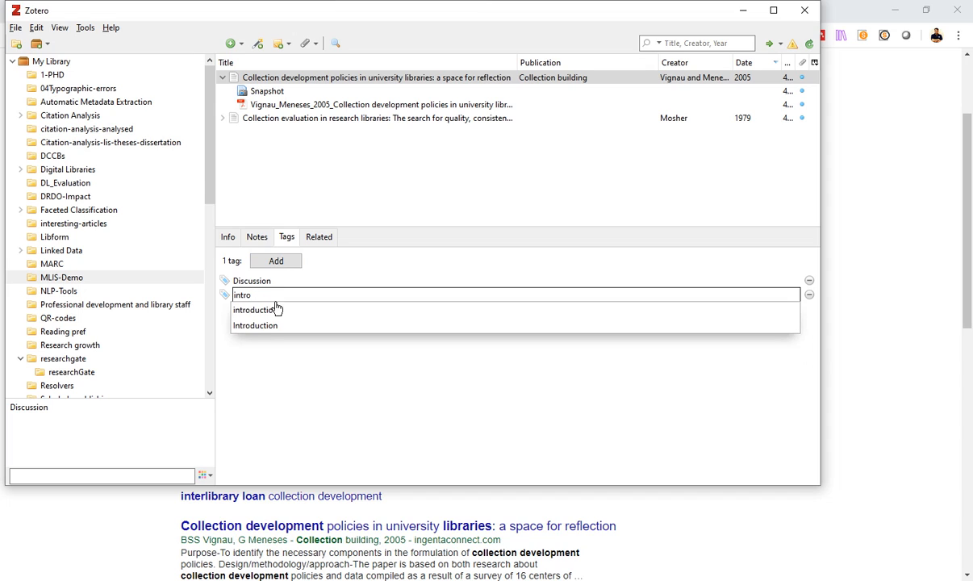
pyautogui.click(271, 325)
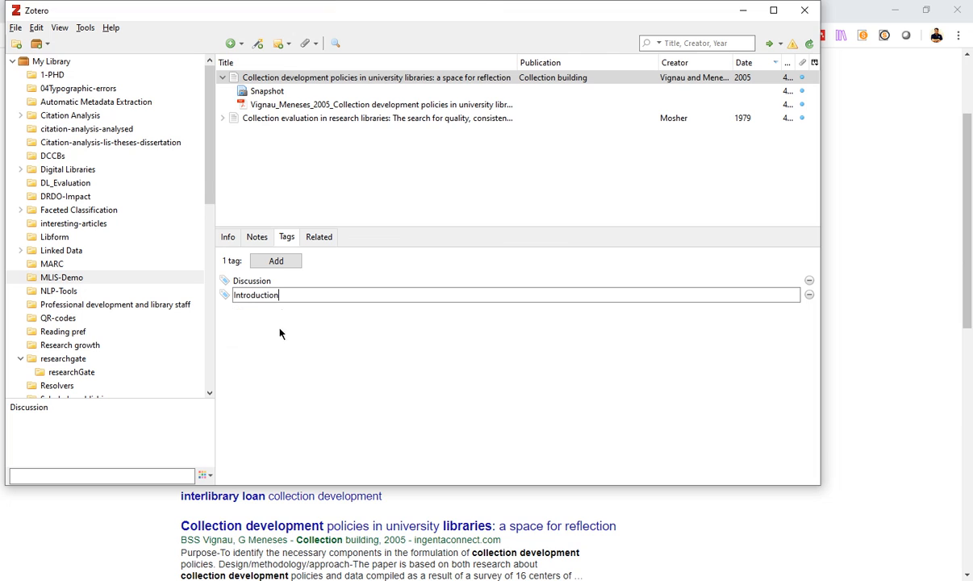
pyautogui.click(279, 264)
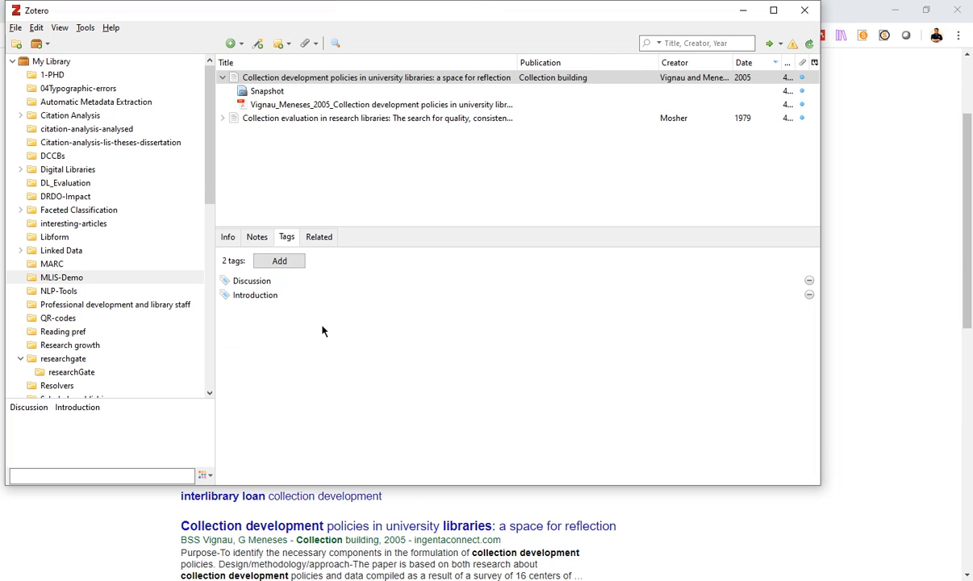
# Review the notes, tags and related items of "Collection development policies in university libraries".
pyautogui.click(263, 238)
pyautogui.click(292, 238)
pyautogui.click(329, 238)
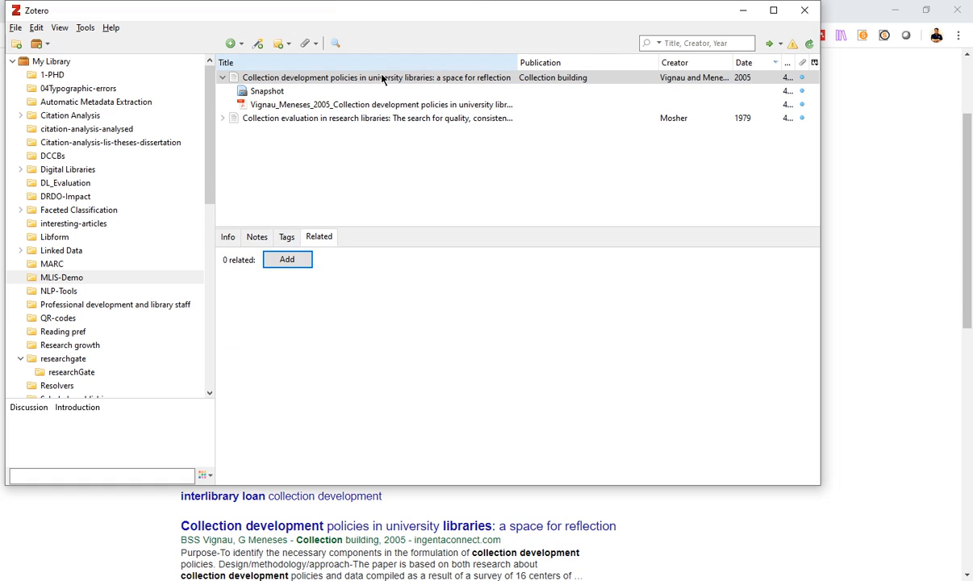
pyautogui.click(347, 79)
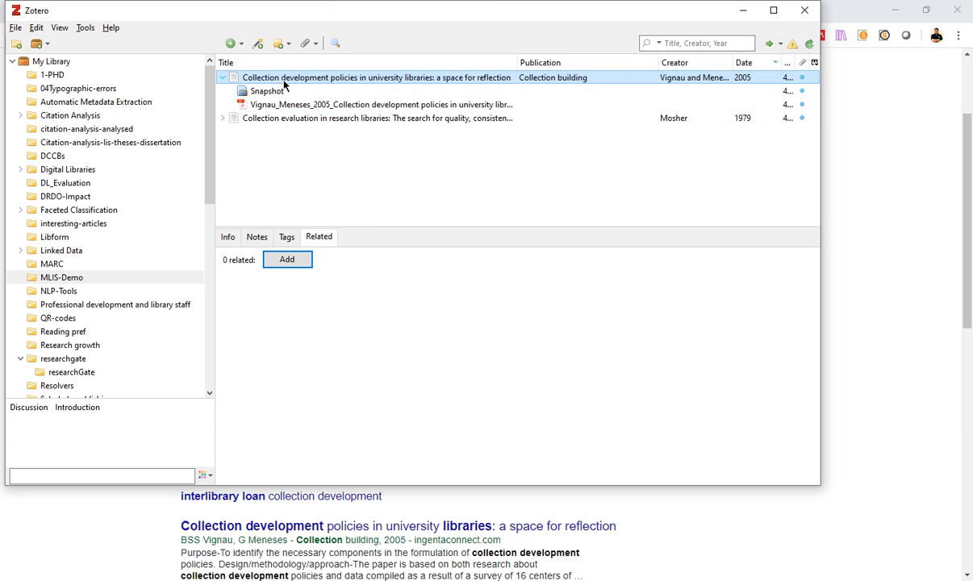
pyautogui.click(284, 143)
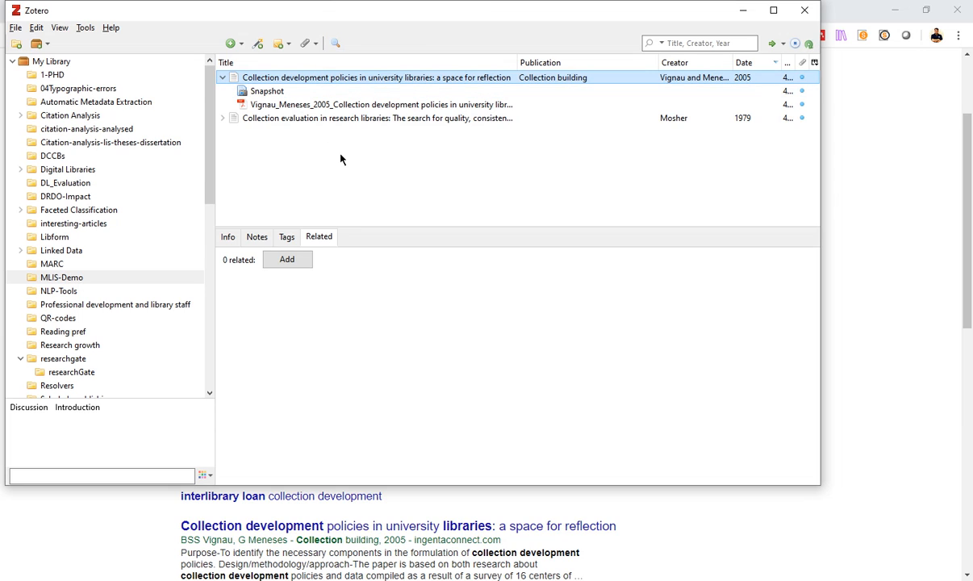
pyautogui.click(286, 240)
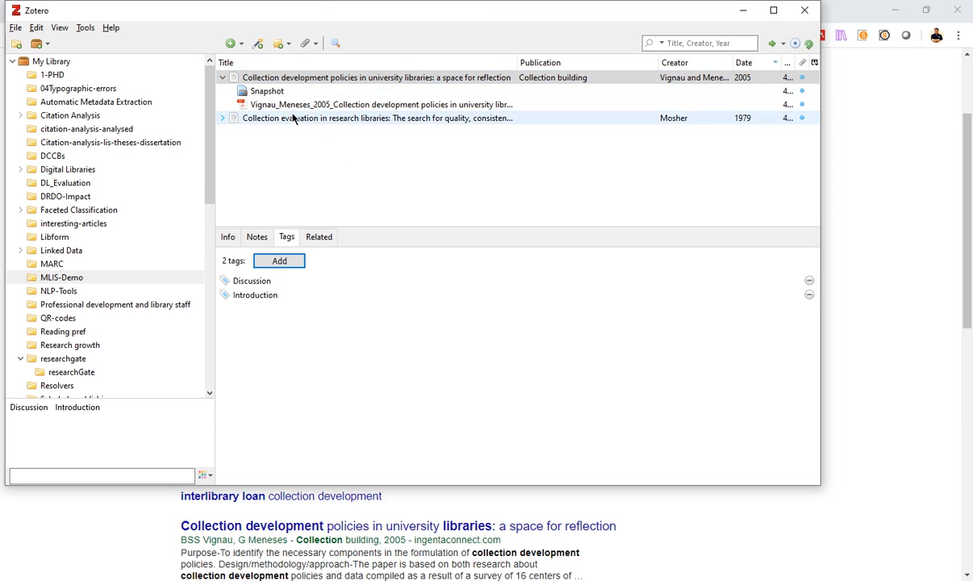
pyautogui.click(293, 79)
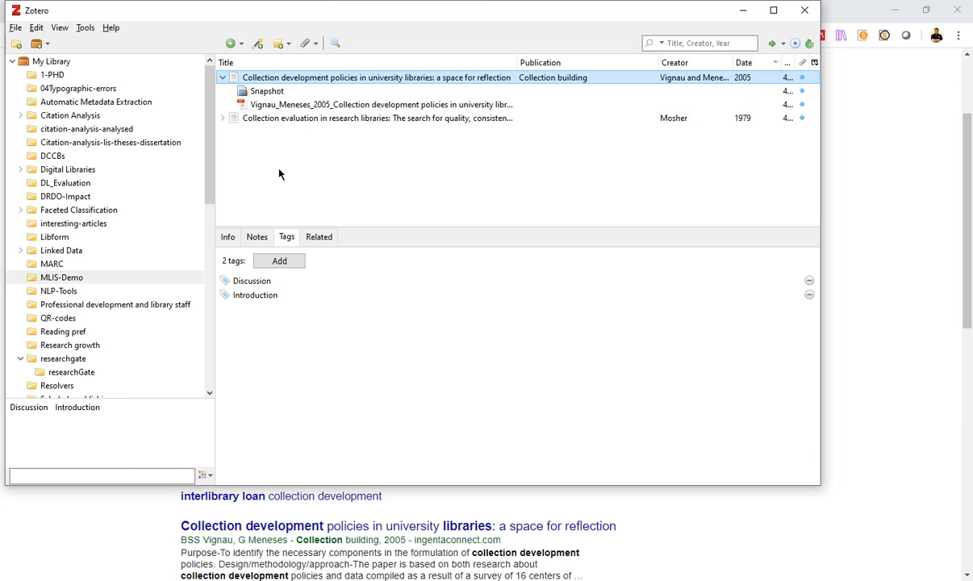
# Filter the MLIS-Demo collection by the tag "Introduction" and expand the matching article to show its attachments.
pyautogui.click(66, 418)
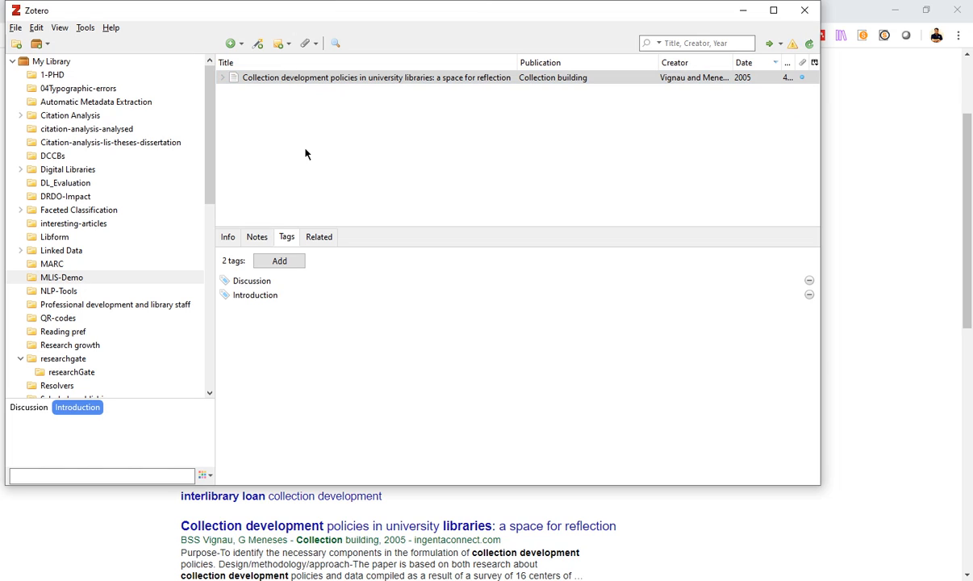
pyautogui.click(299, 78)
pyautogui.click(221, 80)
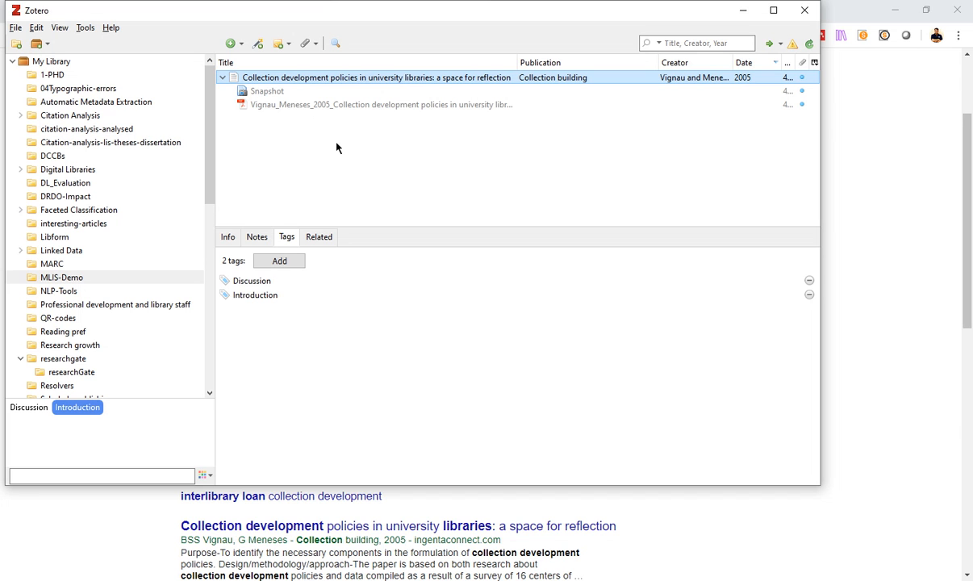
# Switch to EBSCOhost in the browser and search Library, Information Science & Technology Abstracts for the suggested phrase "information retrieval systems".
pyautogui.click(864, 208)
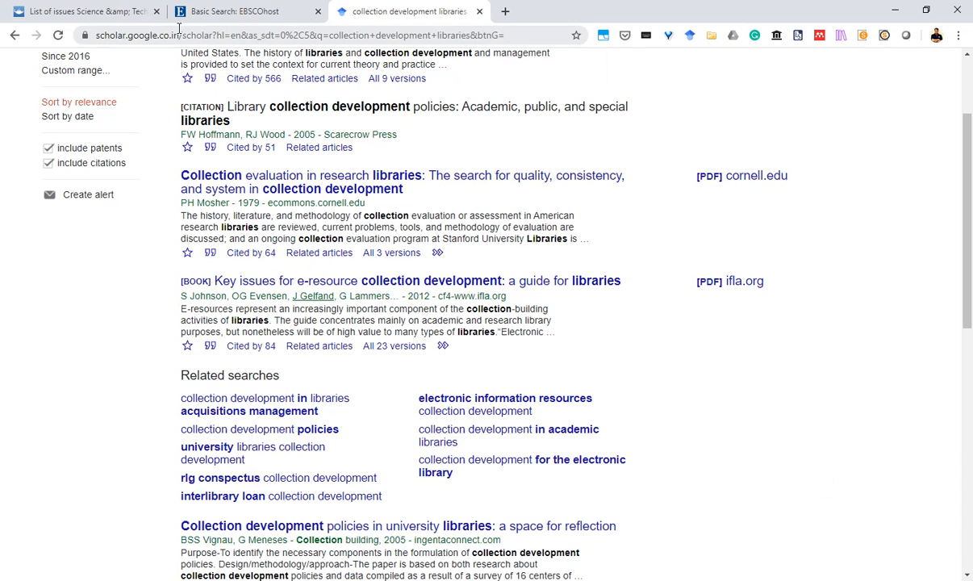
pyautogui.click(205, 14)
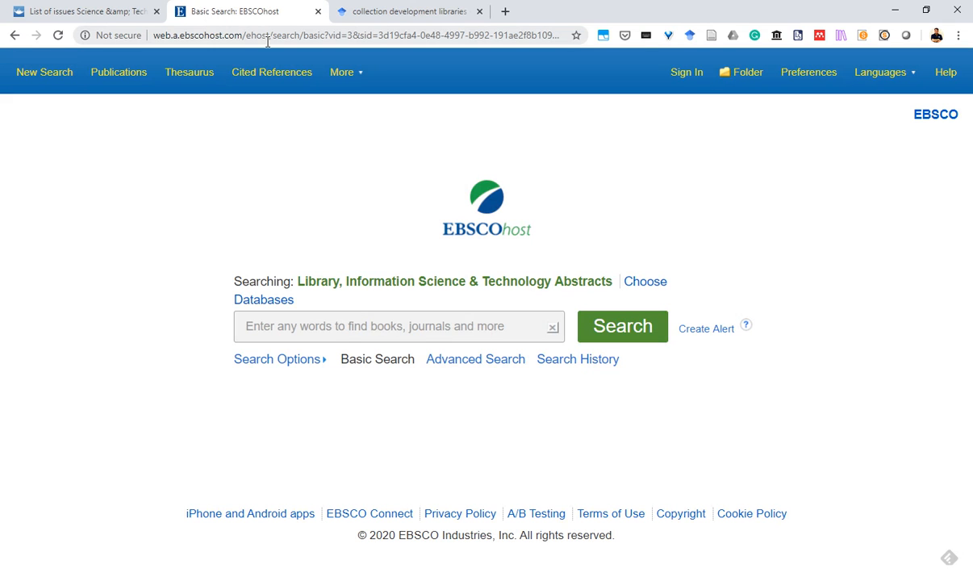
pyautogui.click(398, 331)
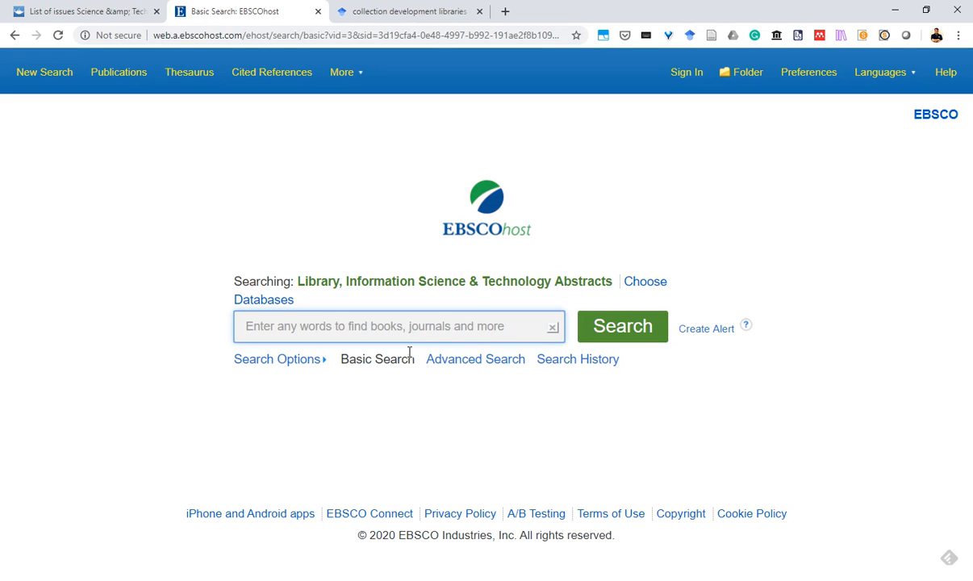
pyautogui.write('infor')
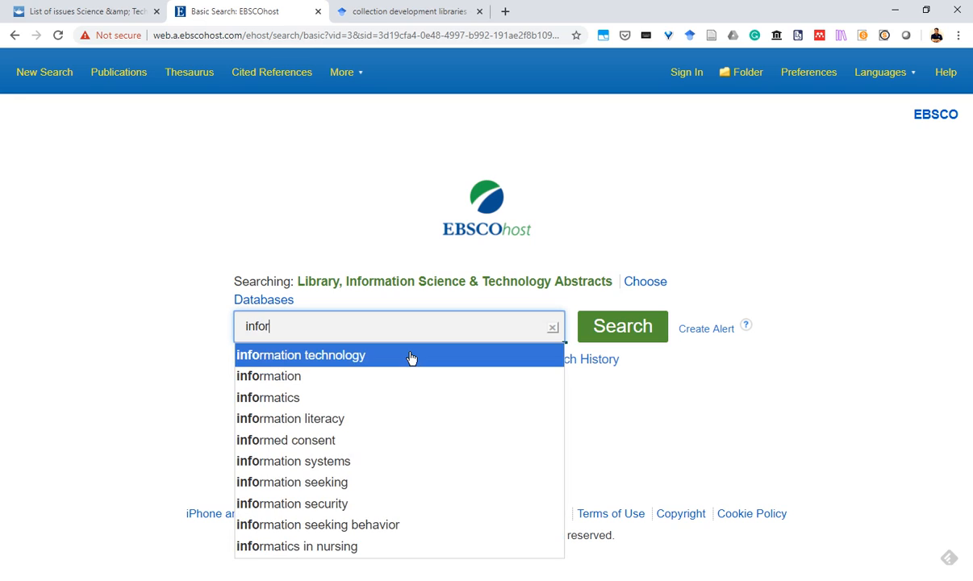
pyautogui.write('mat')
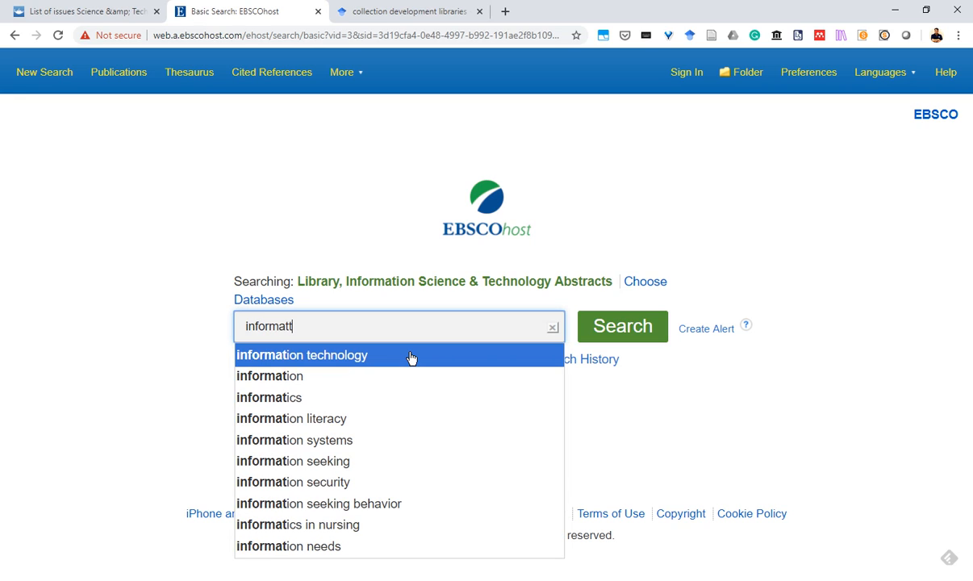
pyautogui.write('ion r')
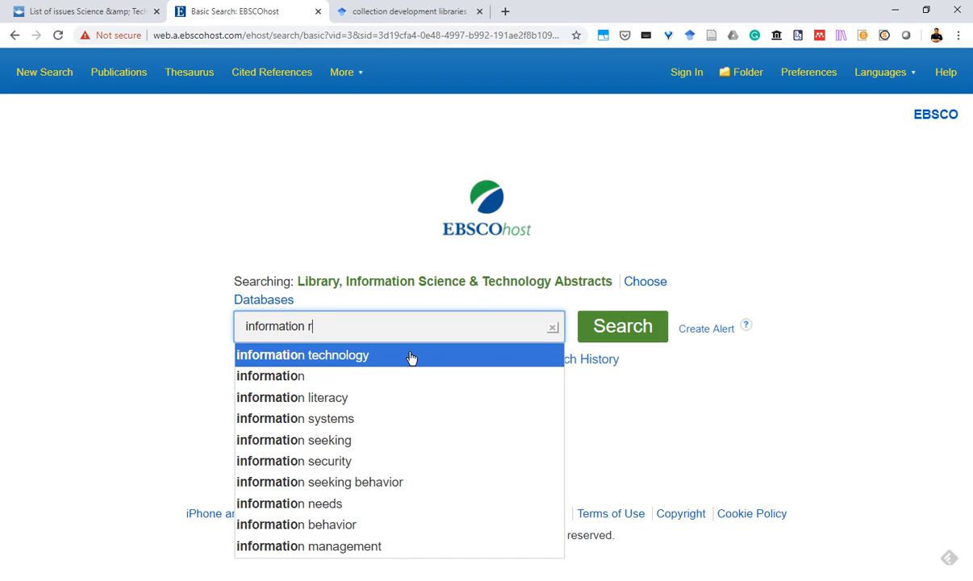
pyautogui.write('etrie')
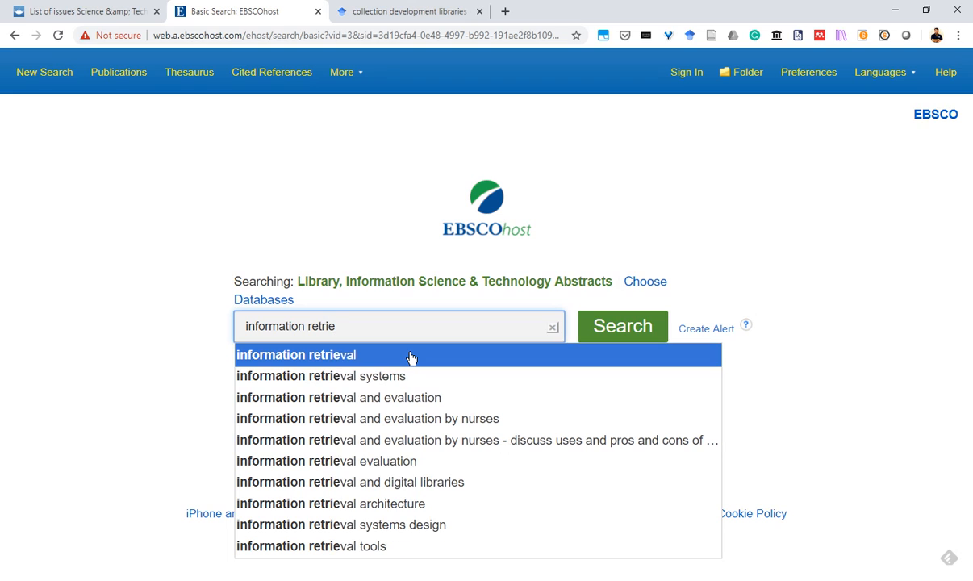
pyautogui.click(411, 384)
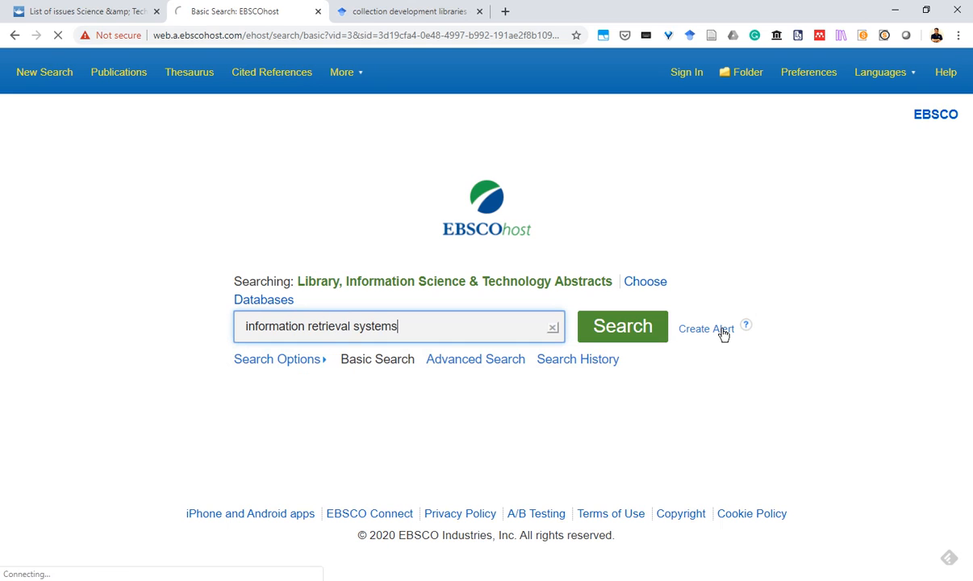
pyautogui.click(640, 332)
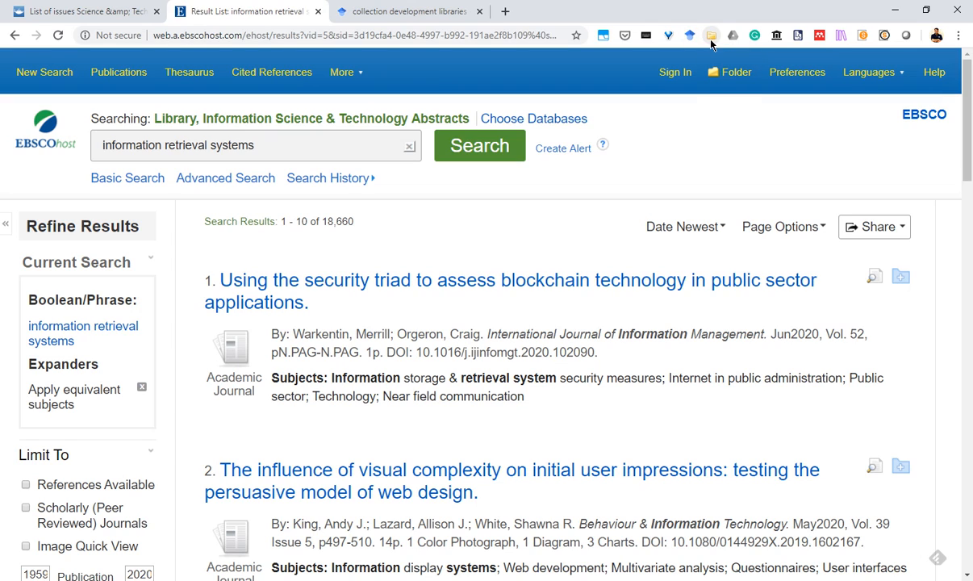
# Review the search results offered for saving to the Zotero library and cancel without adding any.
pyautogui.click(713, 41)
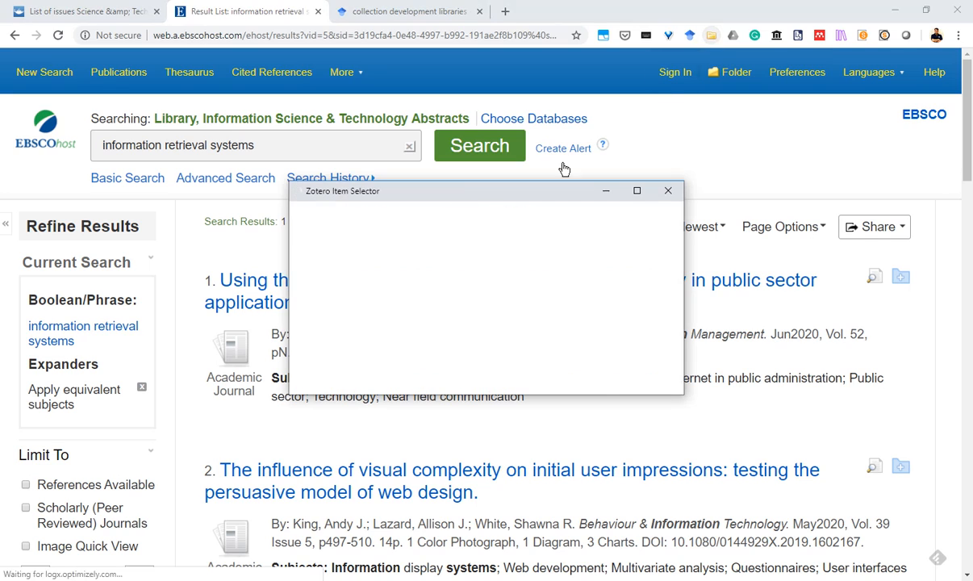
pyautogui.scroll(-1, 361, 297)
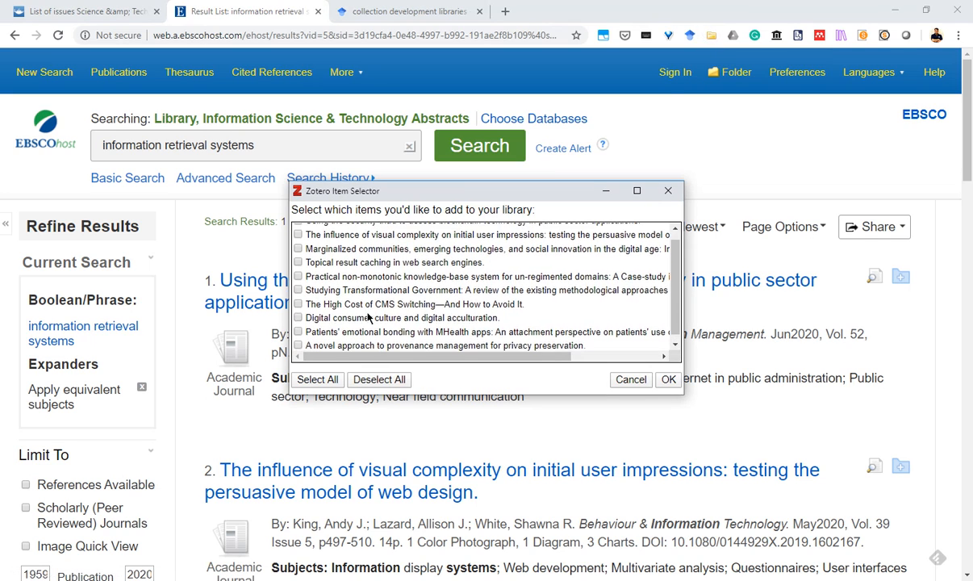
pyautogui.scroll(1, 369, 317)
pyautogui.click(629, 378)
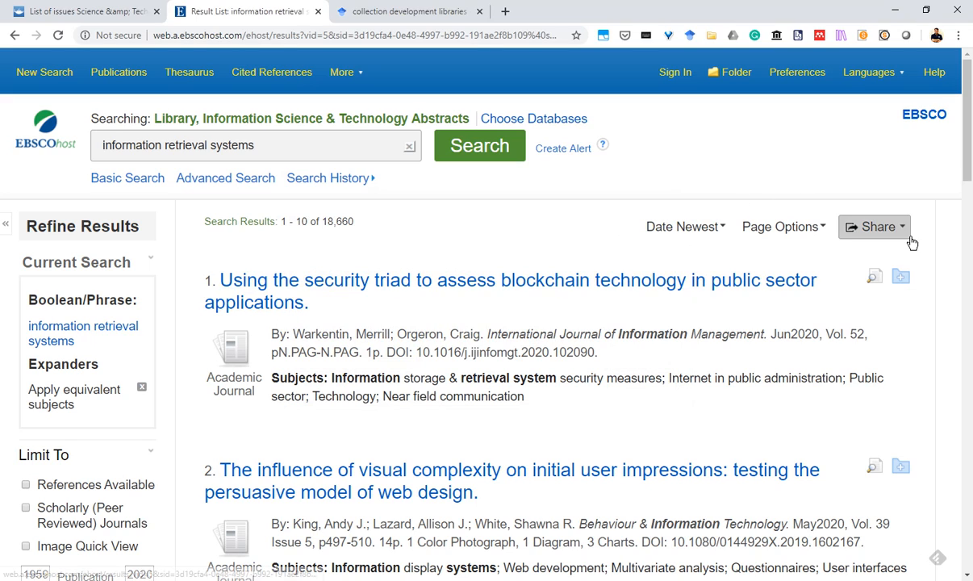
# Add the first two search results, on the security triad and on visual complexity, to the EBSCOhost folder and view the folder's contents.
pyautogui.click(901, 279)
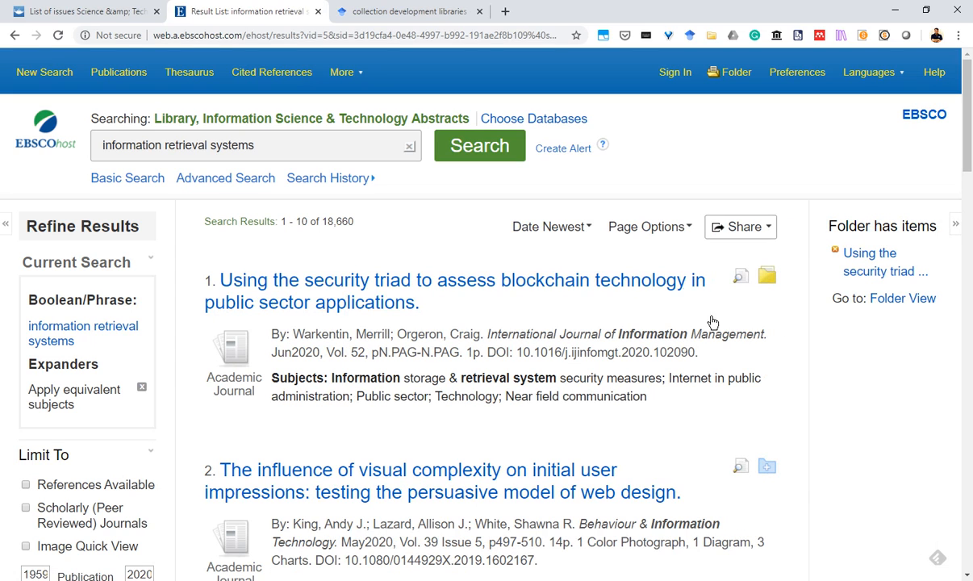
pyautogui.click(771, 467)
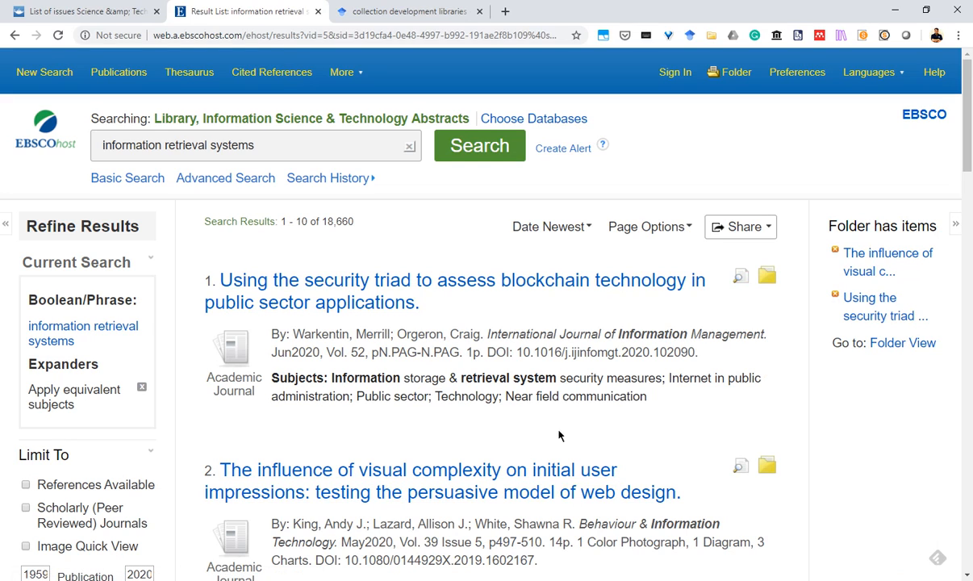
pyautogui.click(956, 224)
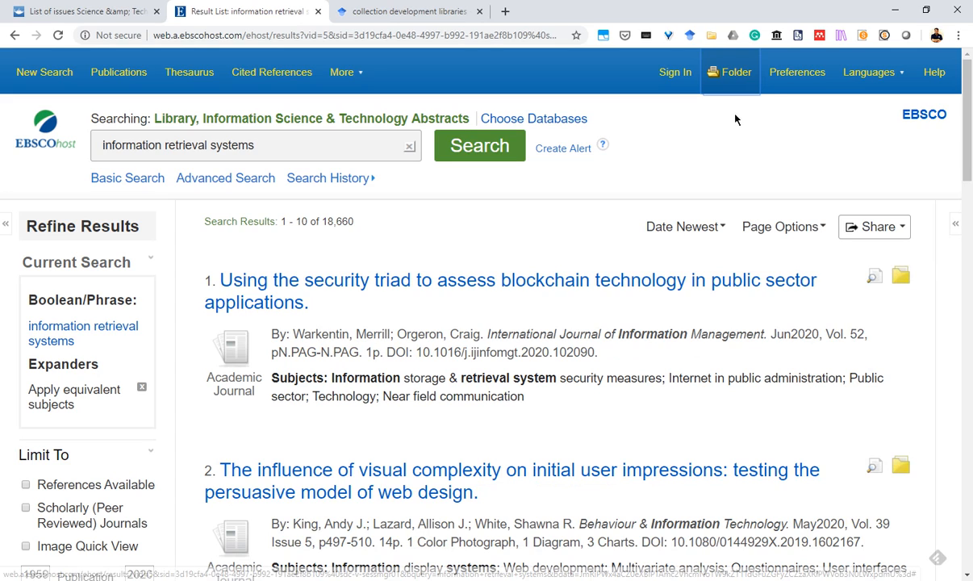
pyautogui.click(727, 73)
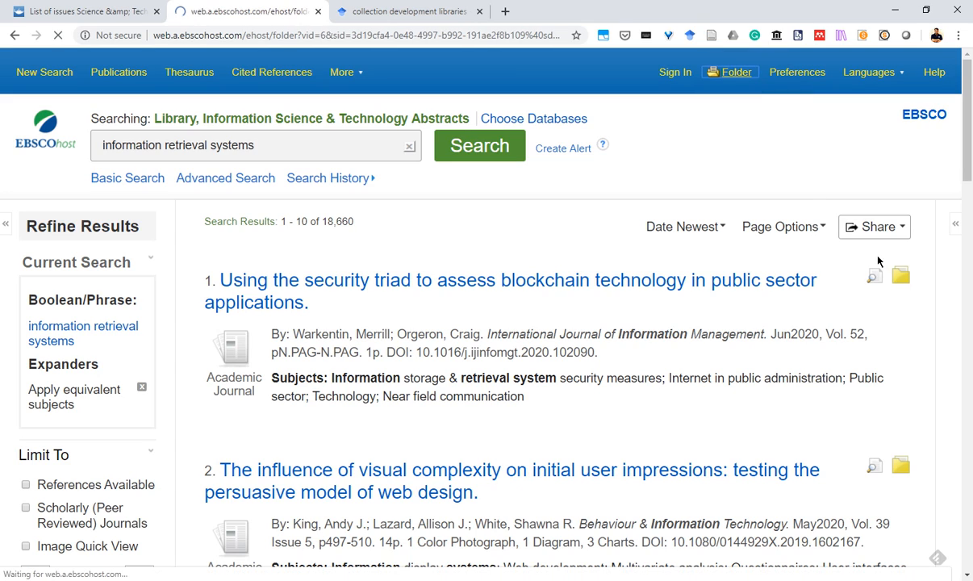
pyautogui.scroll(-5, 468, 322)
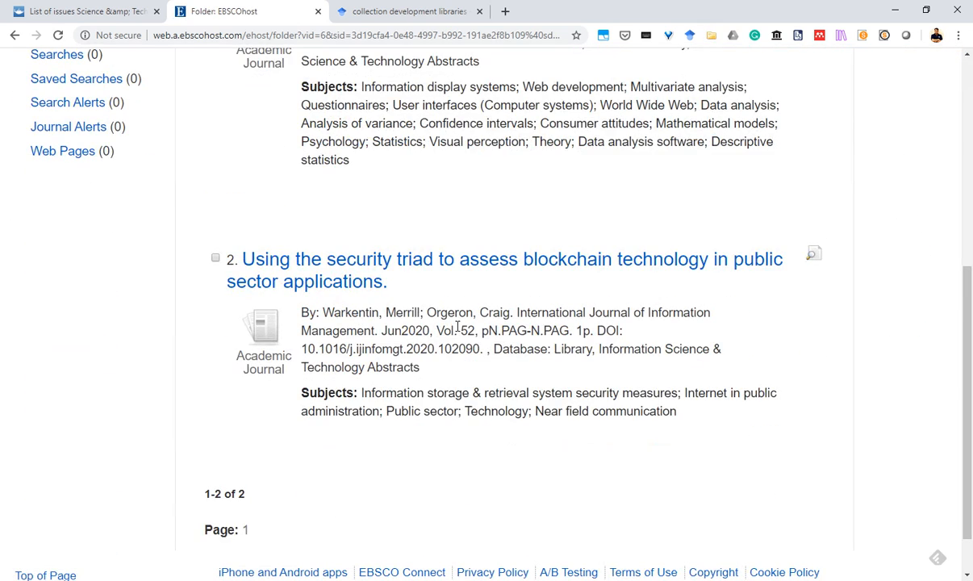
# Export both articles in the EBSCOhost folder as a direct export in RIS format and import them into Zotero's MLIS-Demo collection.
pyautogui.scroll(5, 456, 331)
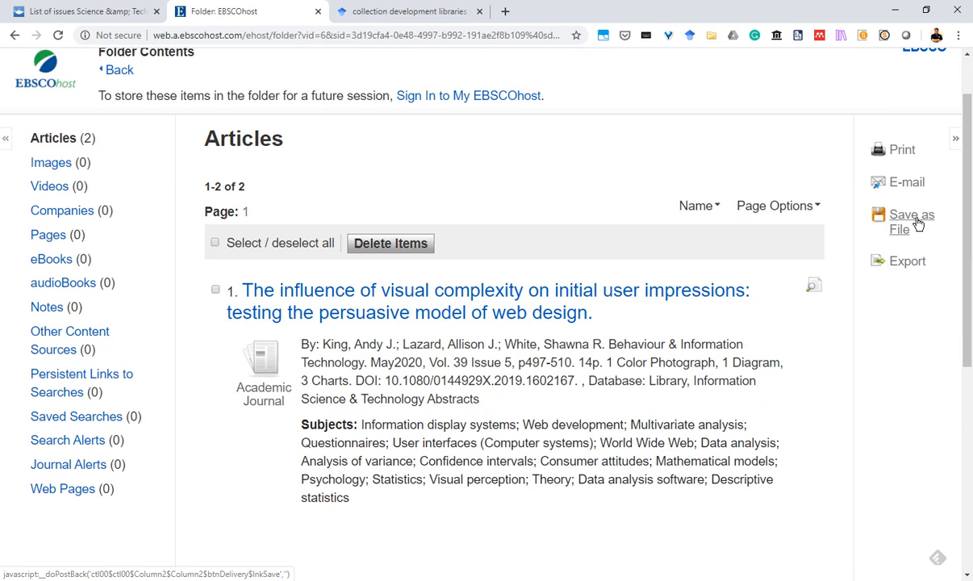
pyautogui.click(897, 264)
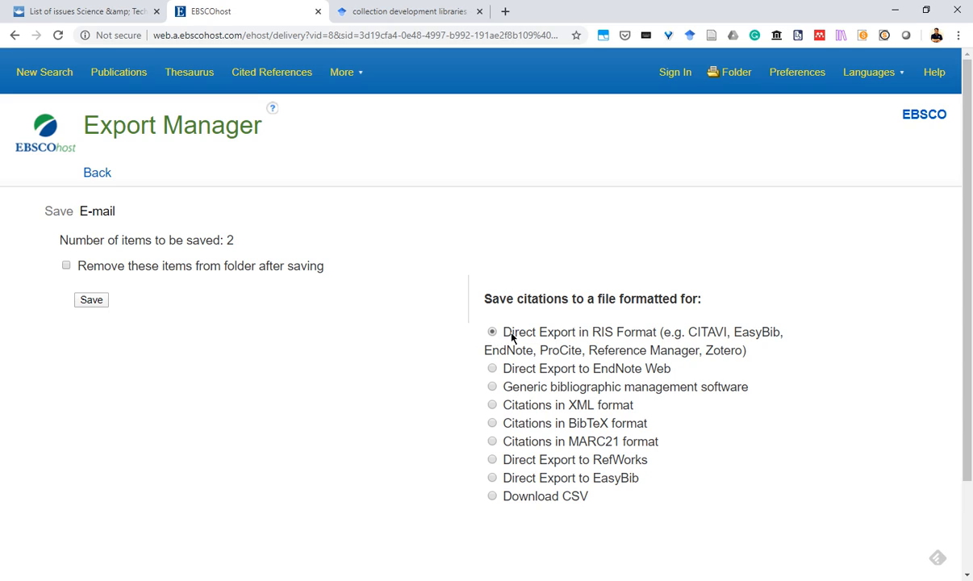
pyautogui.click(92, 301)
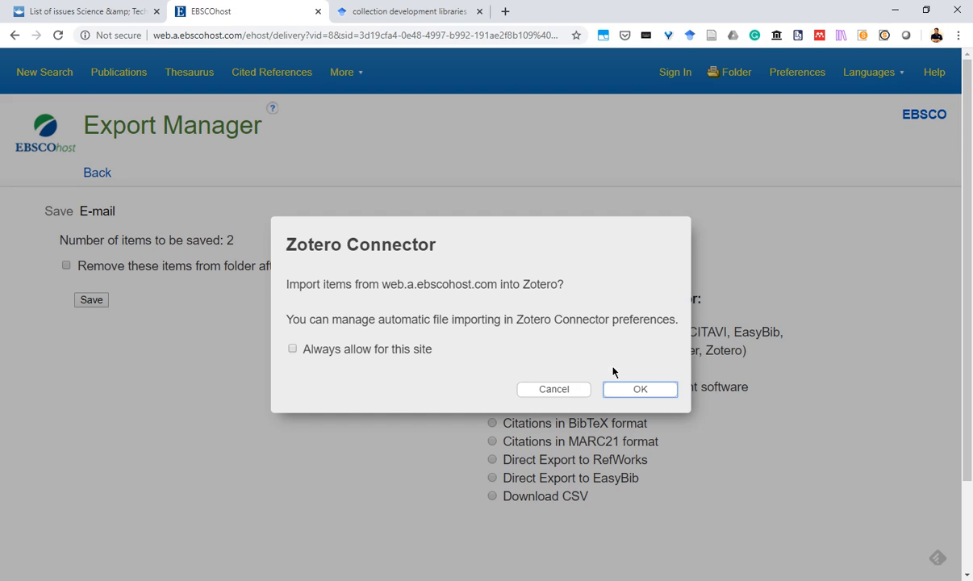
pyautogui.click(617, 392)
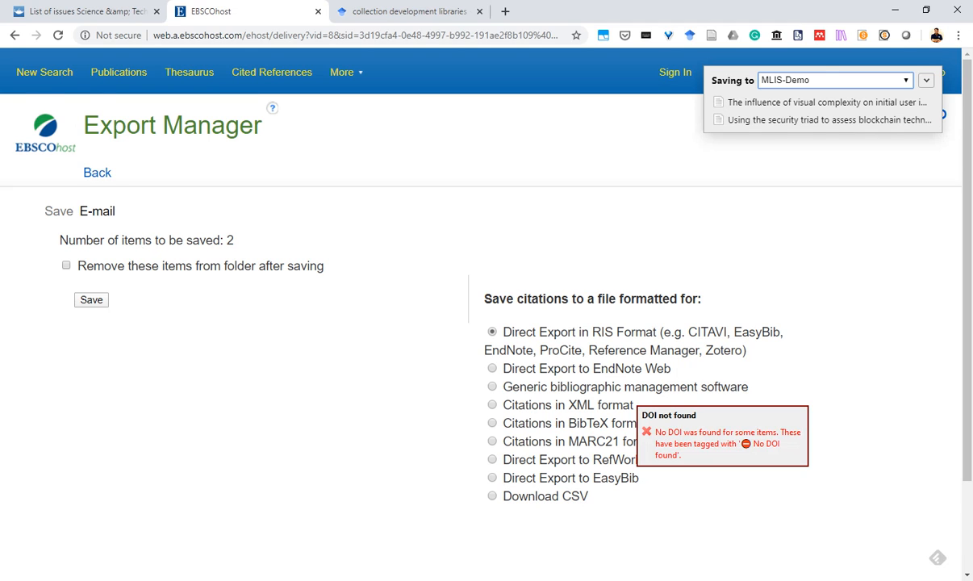
# Check the imported articles in Zotero's MLIS-Demo collection, collapse the collection development article's attachments, and return to the browser.
pyautogui.hotkey('alt', 'Tab')
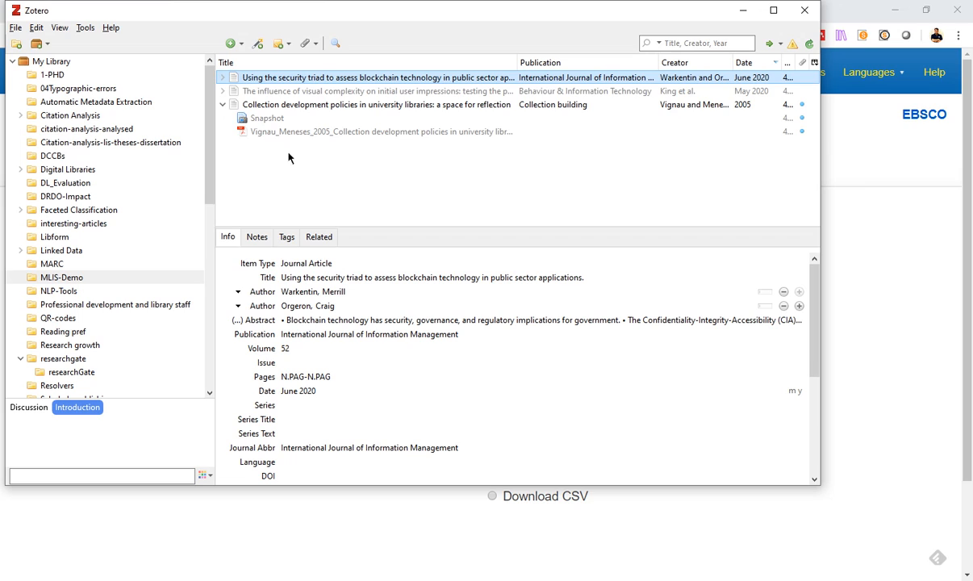
pyautogui.click(223, 105)
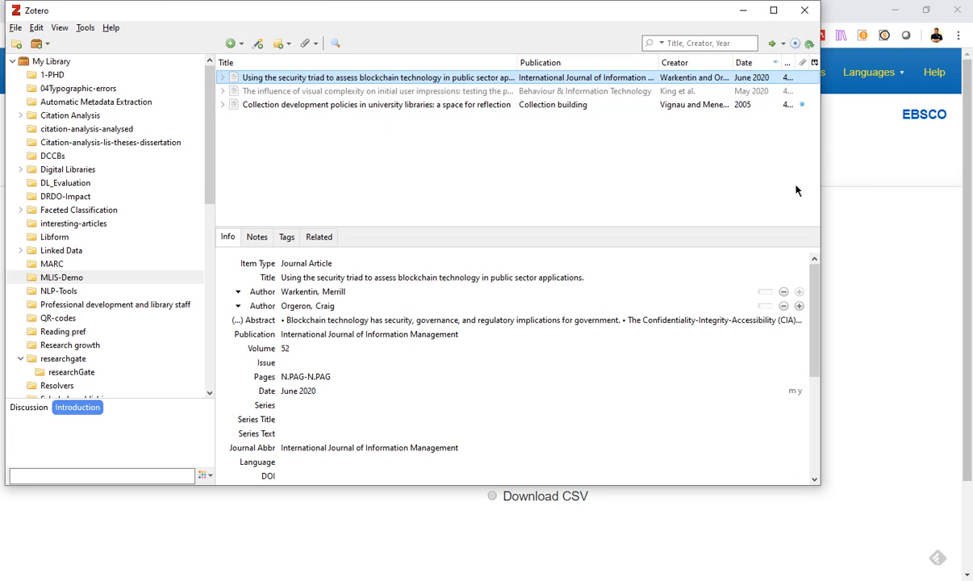
pyautogui.click(875, 156)
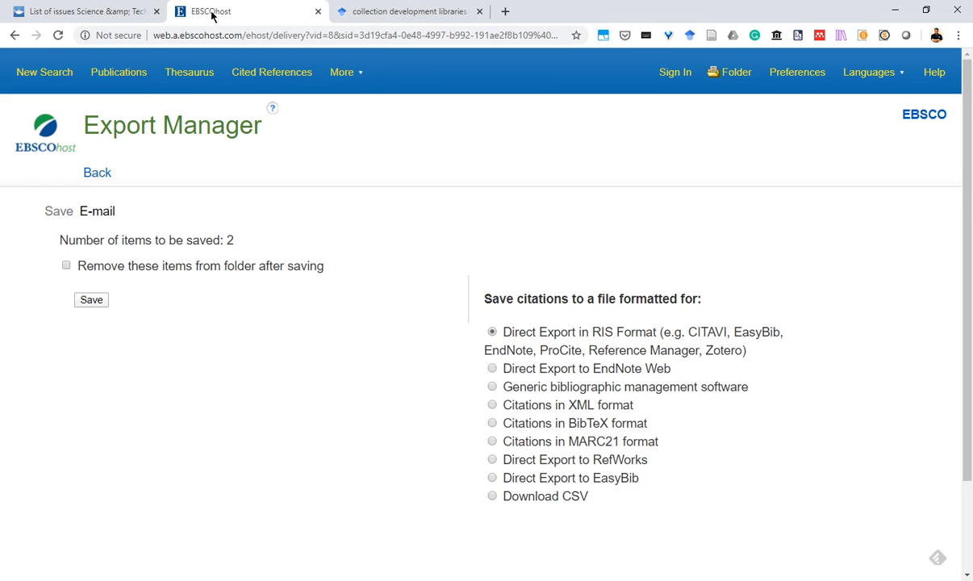
# Open the latest articles of Science & Technology Libraries on Taylor & Francis Online and open "Coronavirus Research Trends: A 50–Year Bibliometric Assessment".
pyautogui.click(97, 12)
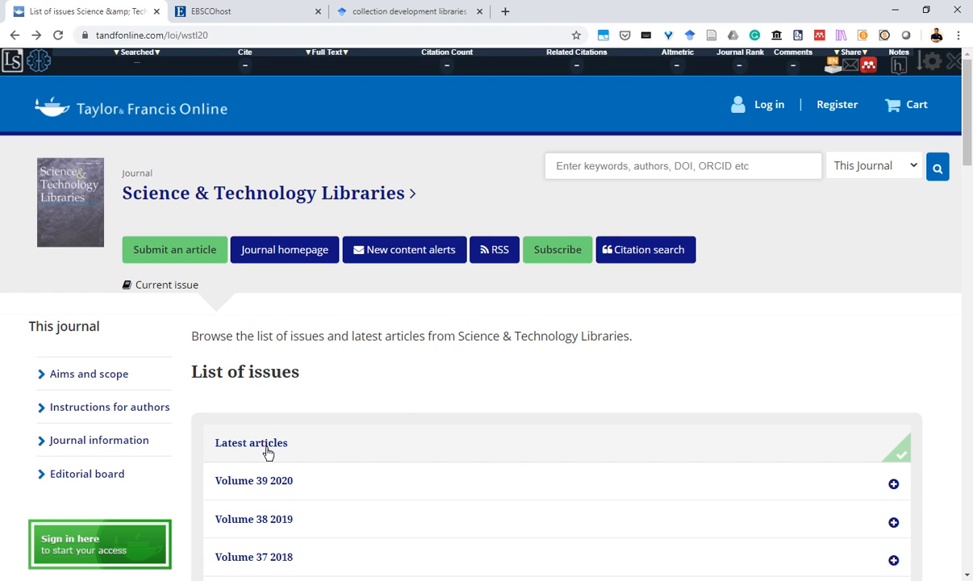
pyautogui.scroll(-10, 378, 432)
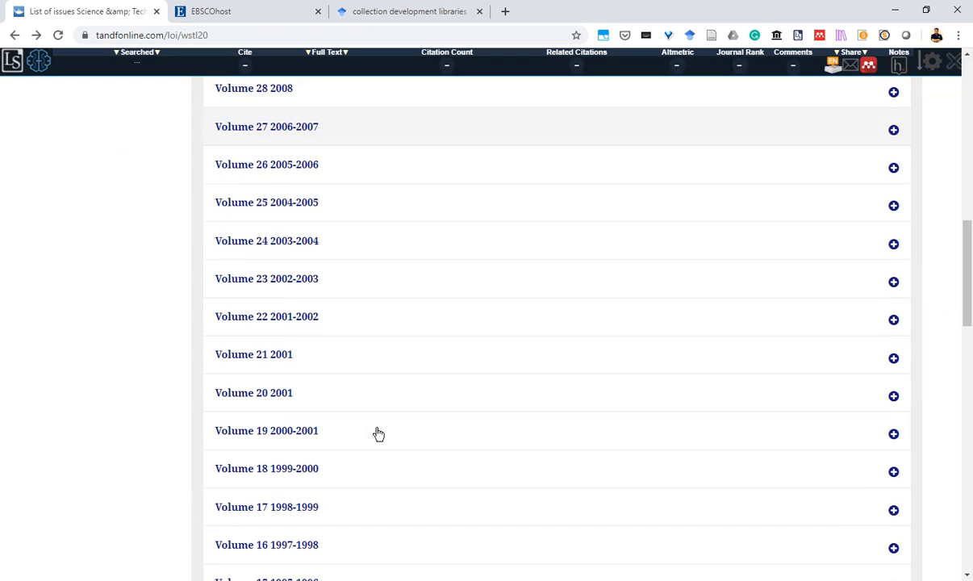
pyautogui.scroll(10, 378, 433)
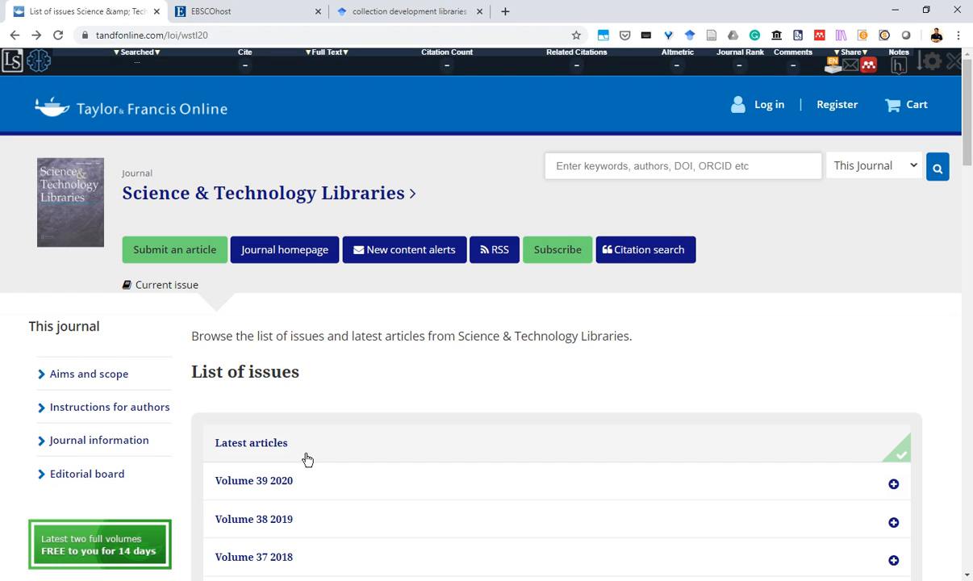
pyautogui.click(309, 450)
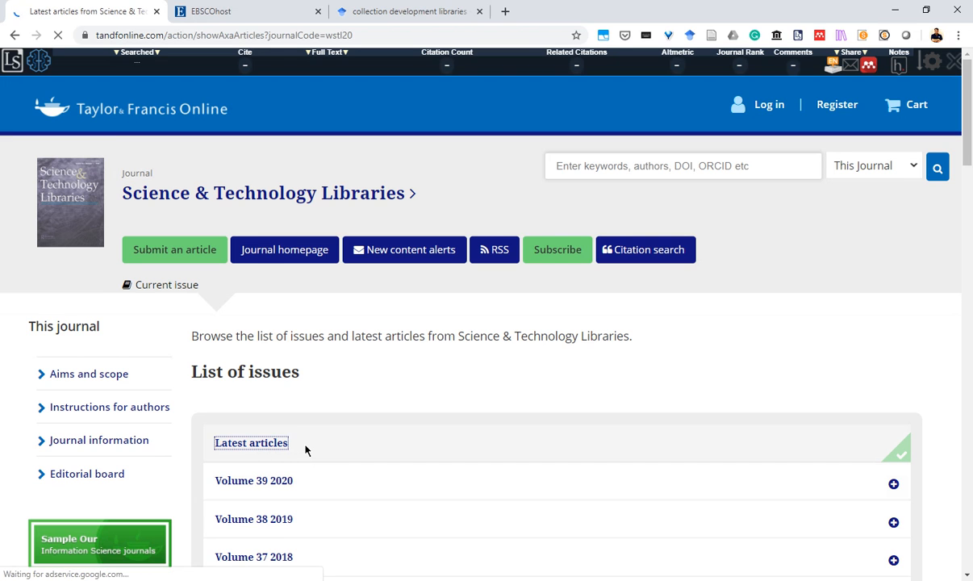
pyautogui.scroll(-3, 409, 389)
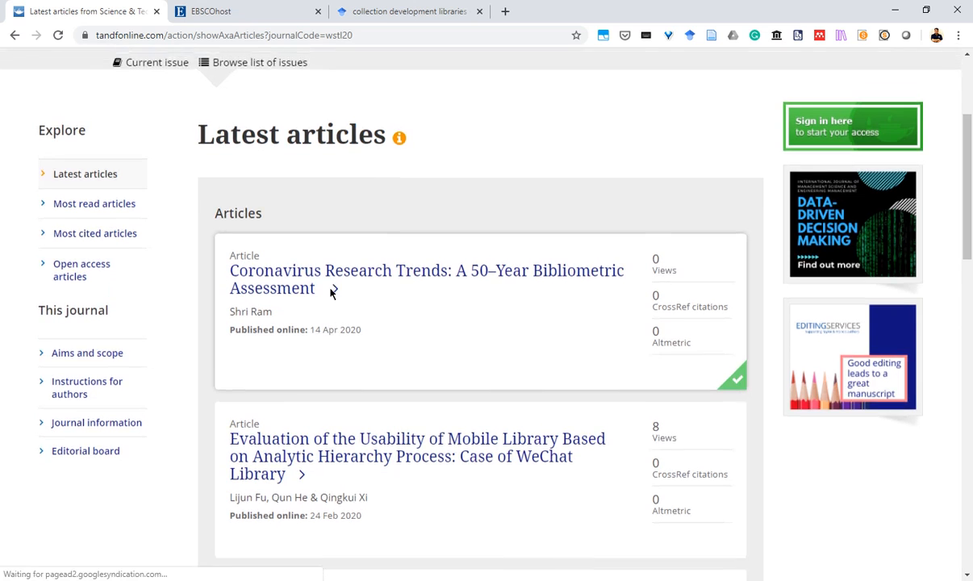
pyautogui.click(376, 283)
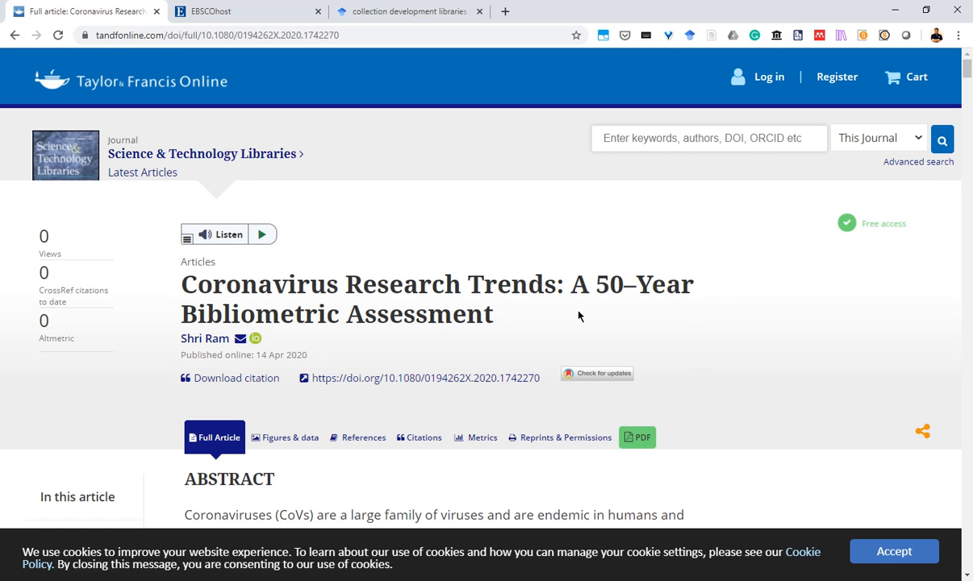
# Save the coronavirus research trends article from its web page to the MLIS-Demo collection in Zotero.
pyautogui.scroll(-7, 581, 332)
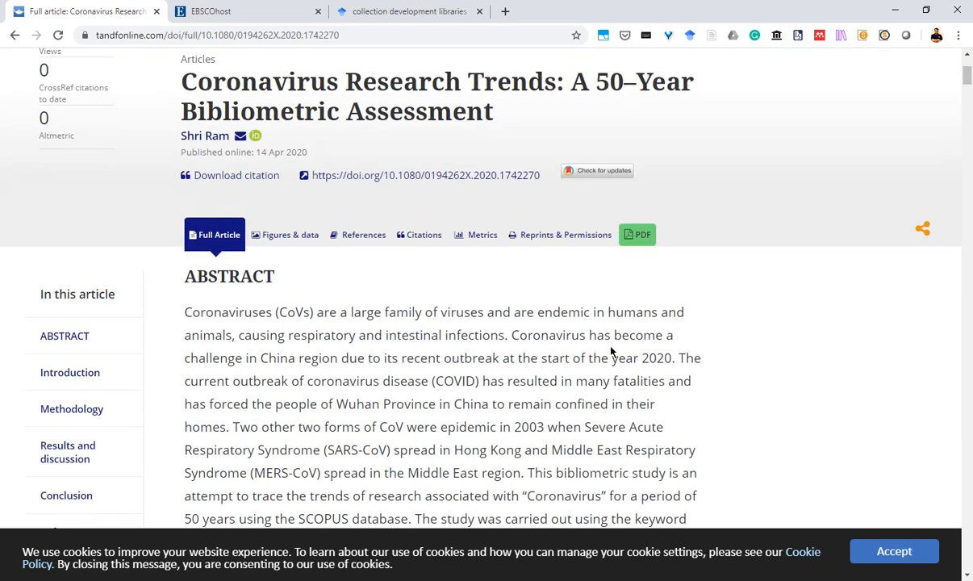
pyautogui.scroll(8, 598, 338)
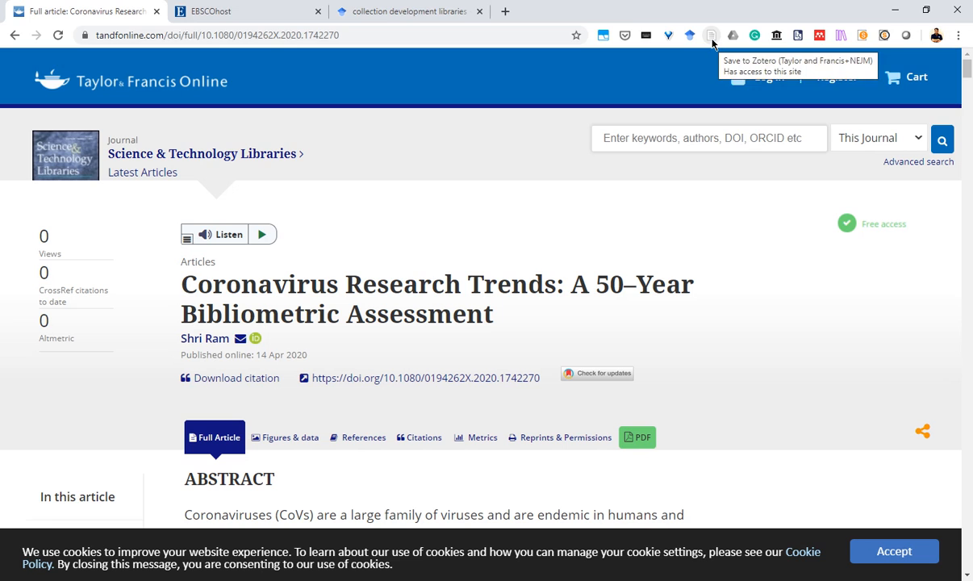
pyautogui.click(712, 40)
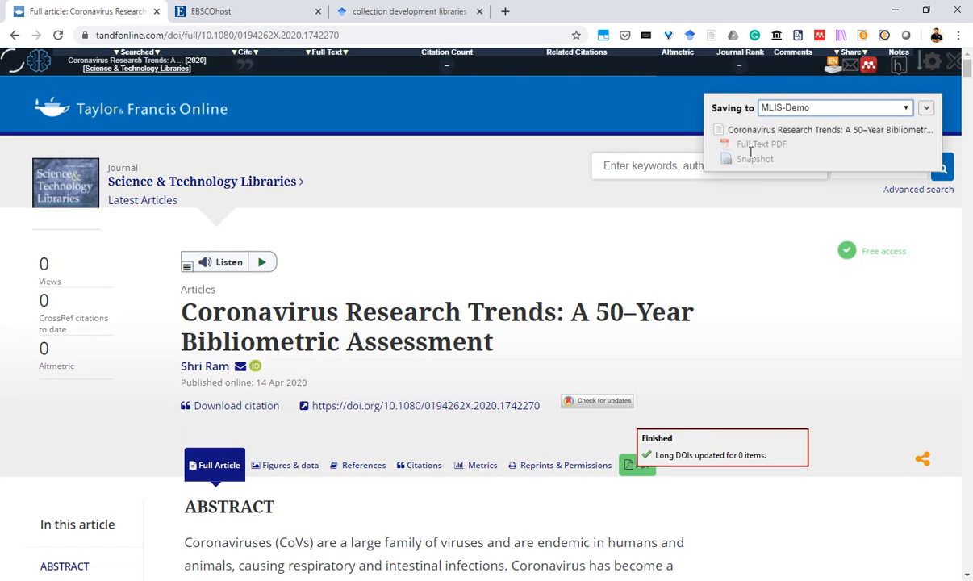
# Switch to Zotero, inspect the coronavirus article's PDF attachment details, and collapse the article's attachments.
pyautogui.click(583, 580)
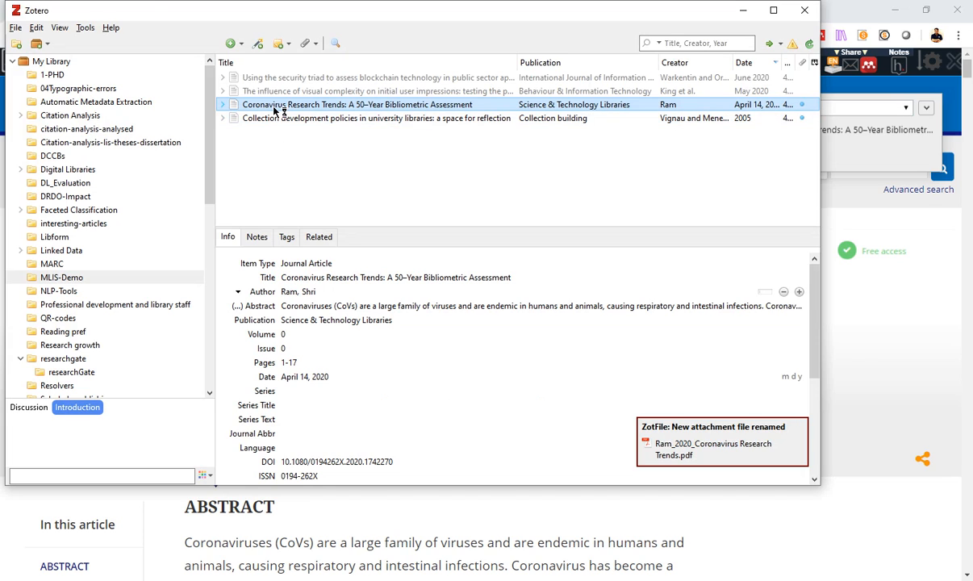
pyautogui.click(223, 104)
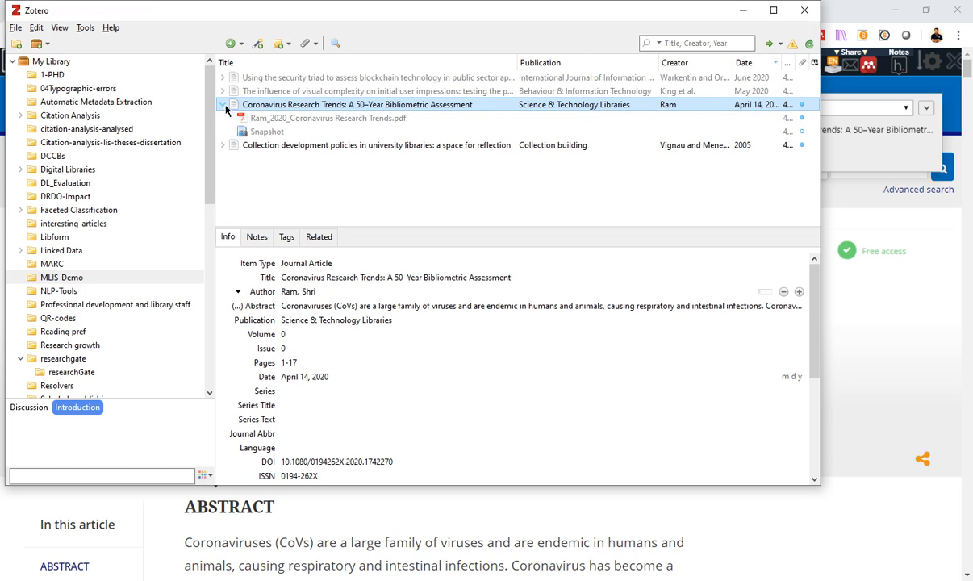
pyautogui.click(302, 121)
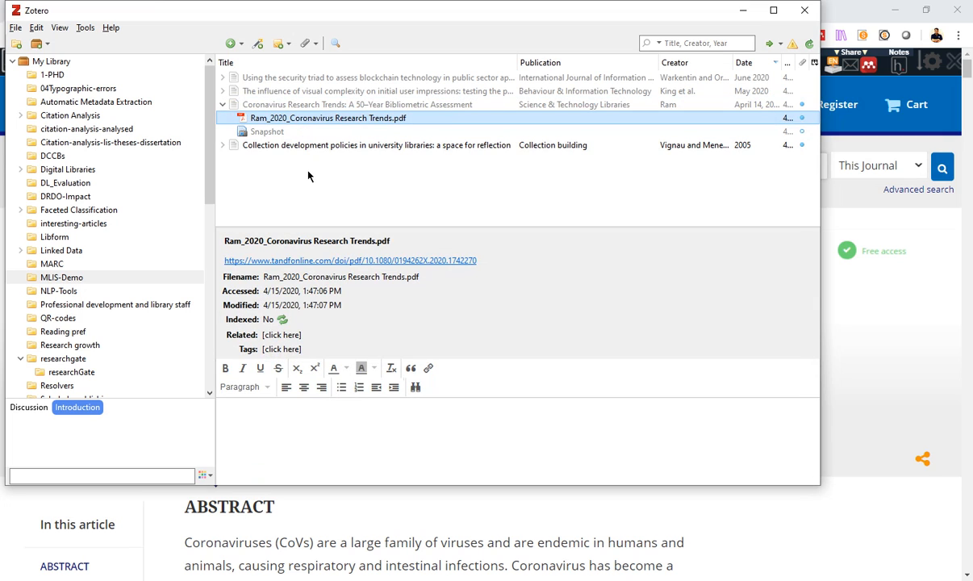
pyautogui.click(223, 105)
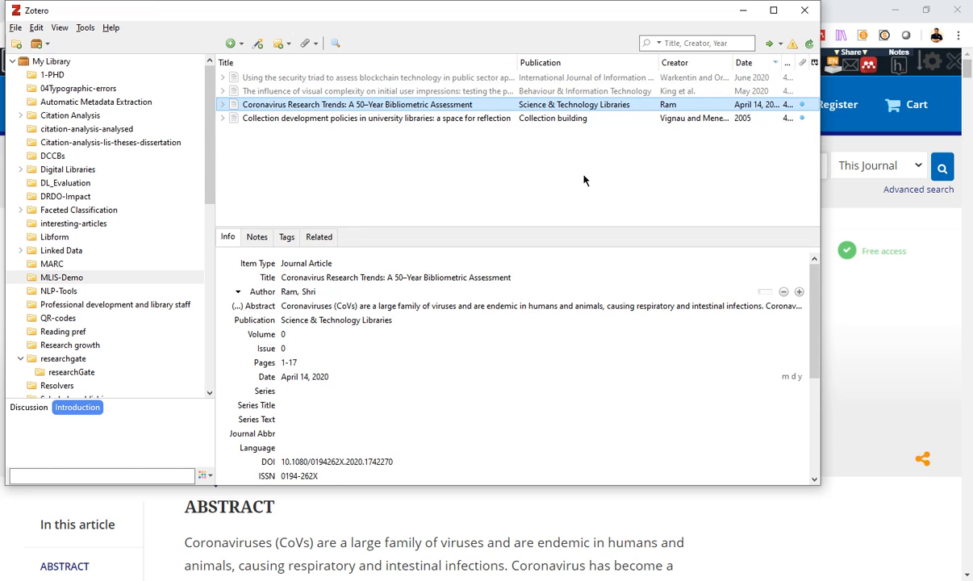
# Return to the journal's latest articles, open "What Do Websites Say about Internet of Things Challenges? A Text Mining Approach", and copy its DOI.
pyautogui.click(869, 433)
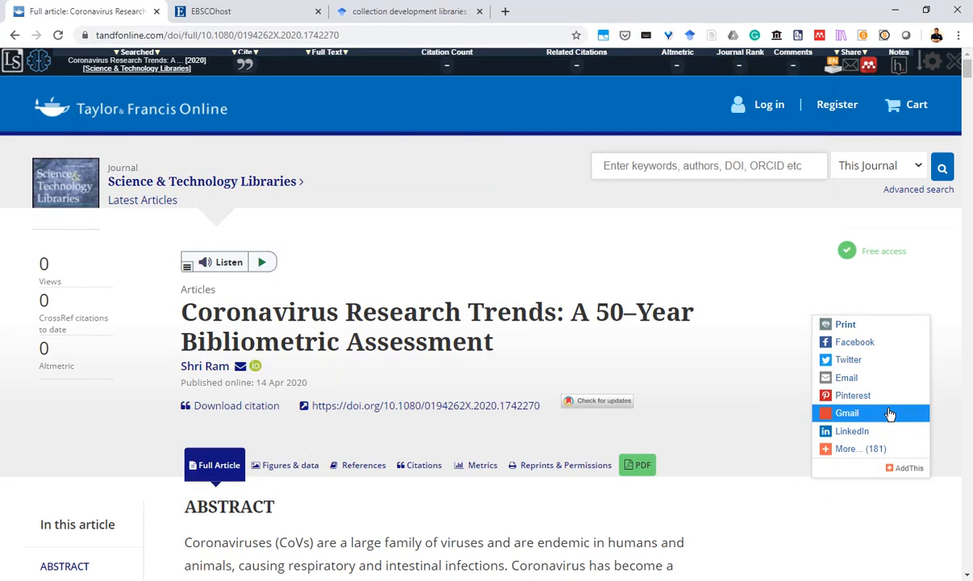
pyautogui.click(15, 37)
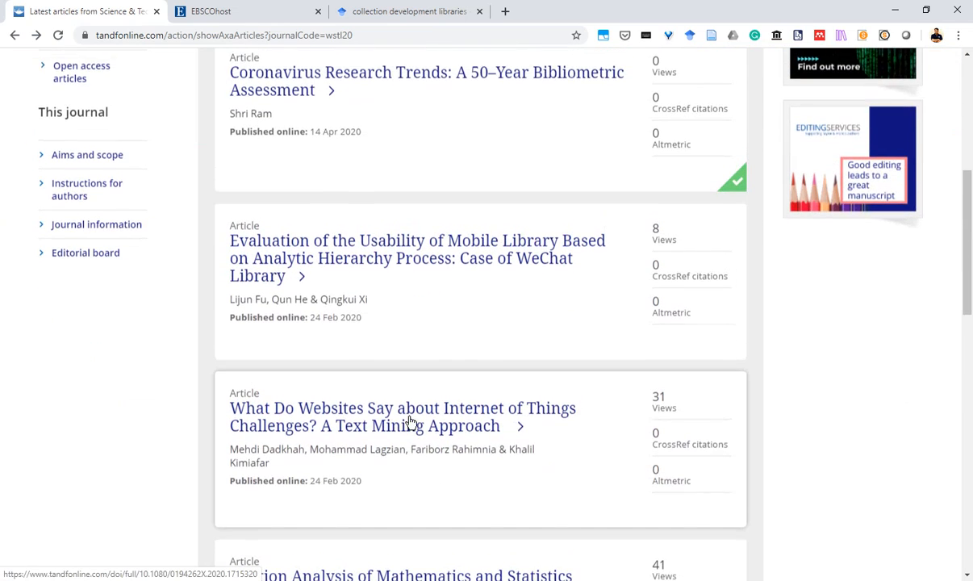
pyautogui.click(424, 427)
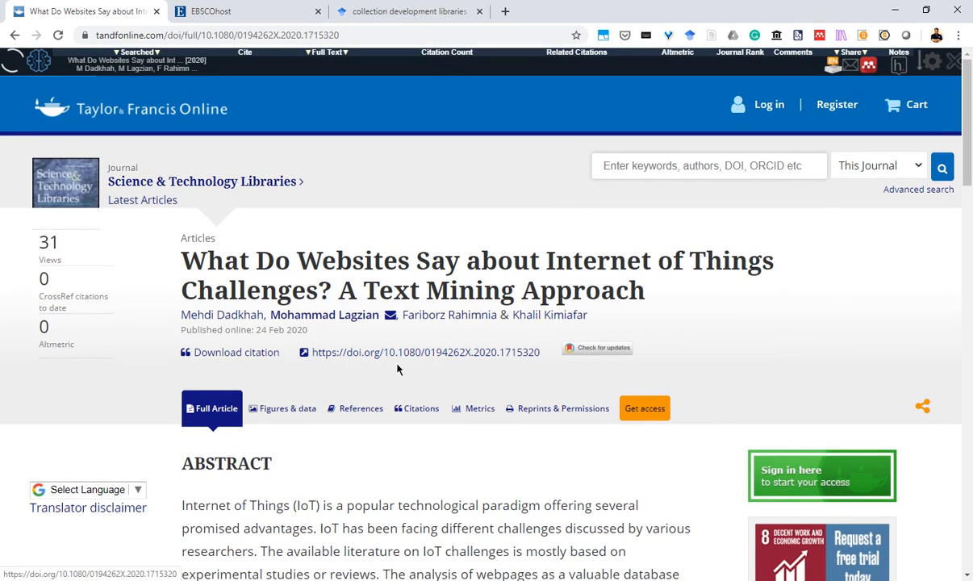
pyautogui.moveTo(540, 353); pyautogui.dragTo(384, 352)
pyautogui.hotkey('ctrl', 'c')
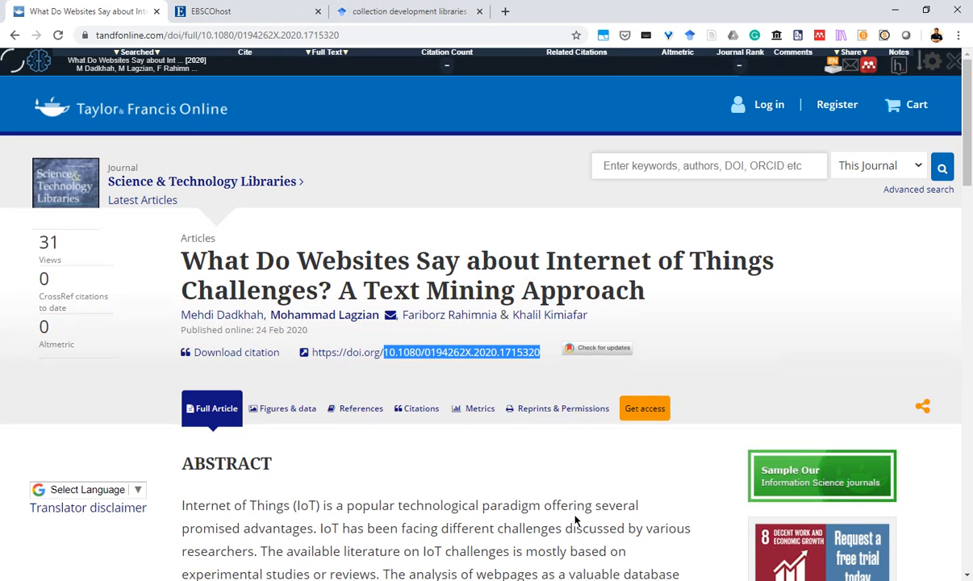
# Add the Internet of Things article to Zotero's MLIS-Demo collection by its identifier, DOI 10.1080/0194262X.2020.1715320.
pyautogui.click(595, 579)
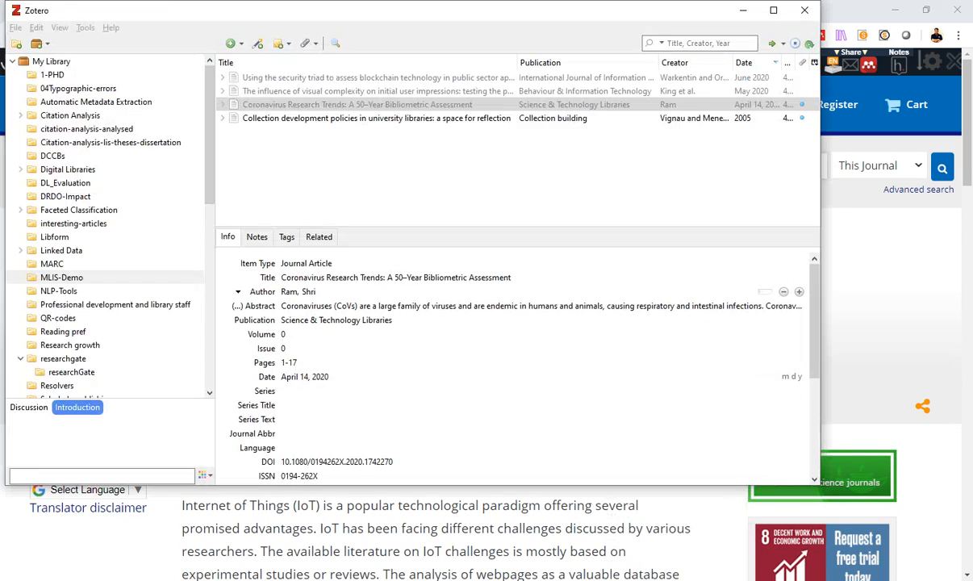
pyautogui.click(258, 43)
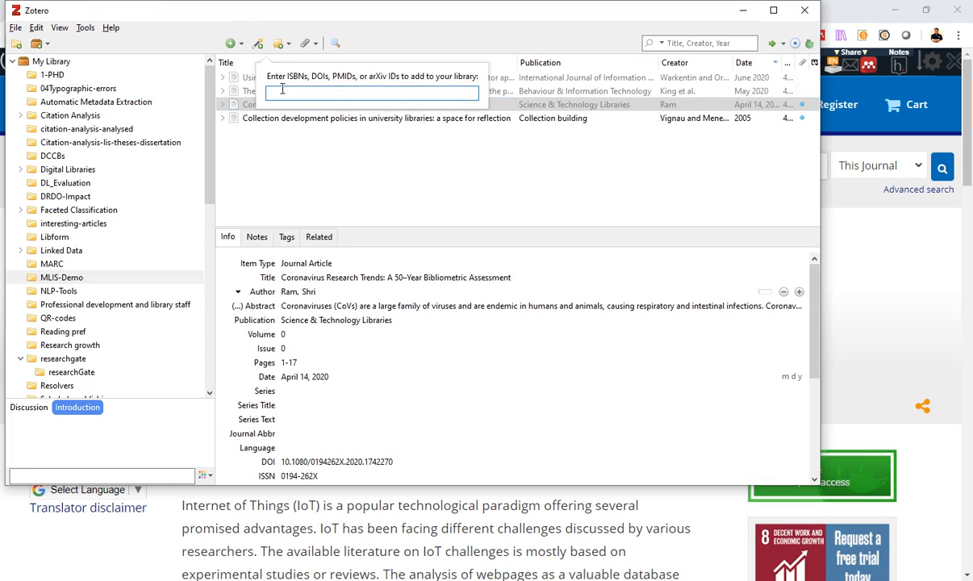
pyautogui.hotkey('ctrl', 'v')
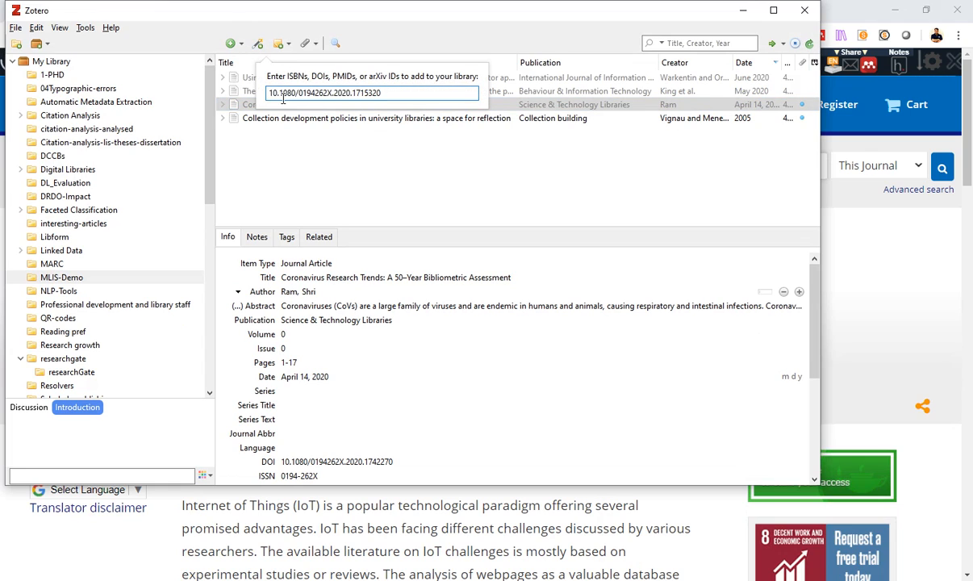
pyautogui.press('Return')
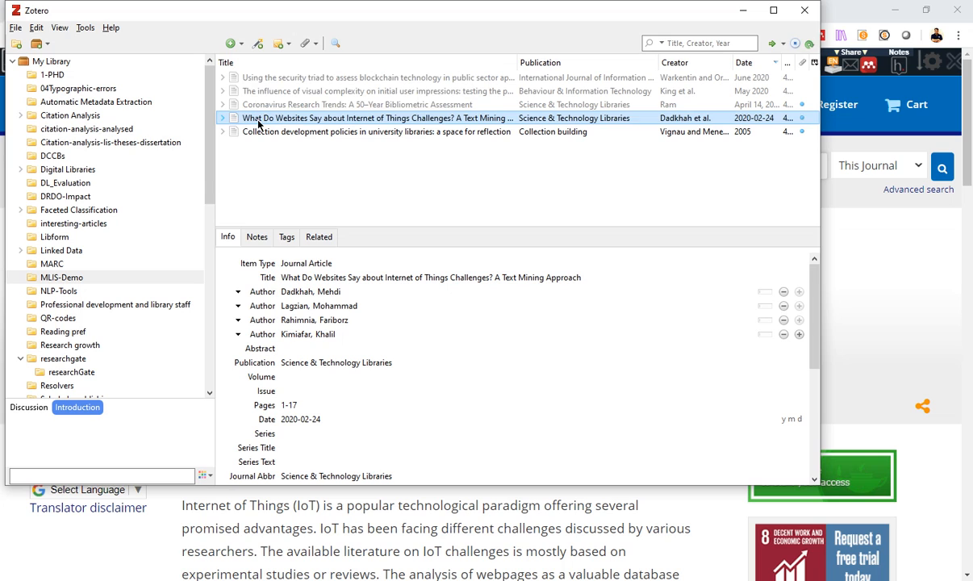
# Expand the Internet of Things article's attachments in Zotero and compare the record with its Taylor & Francis web page.
pyautogui.click(223, 120)
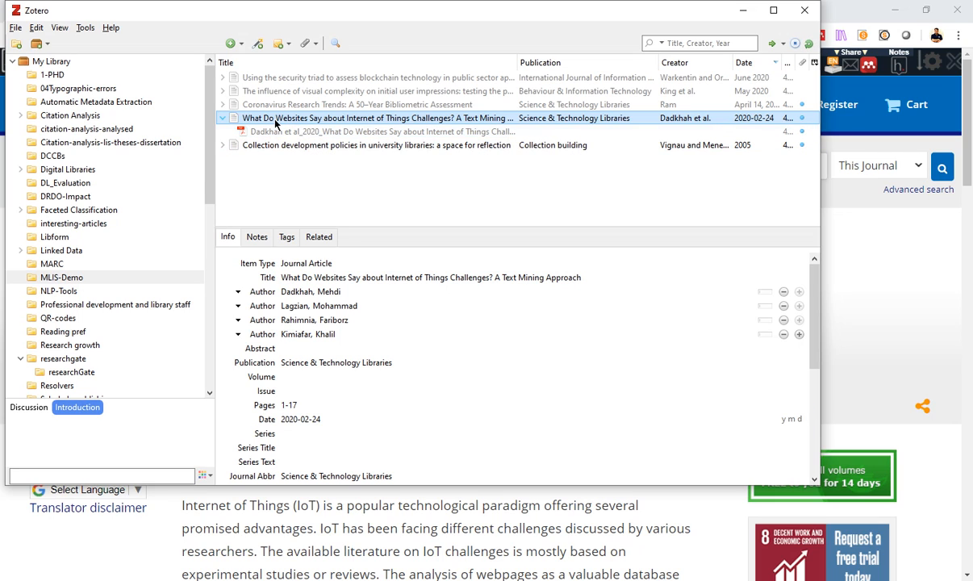
pyautogui.click(484, 496)
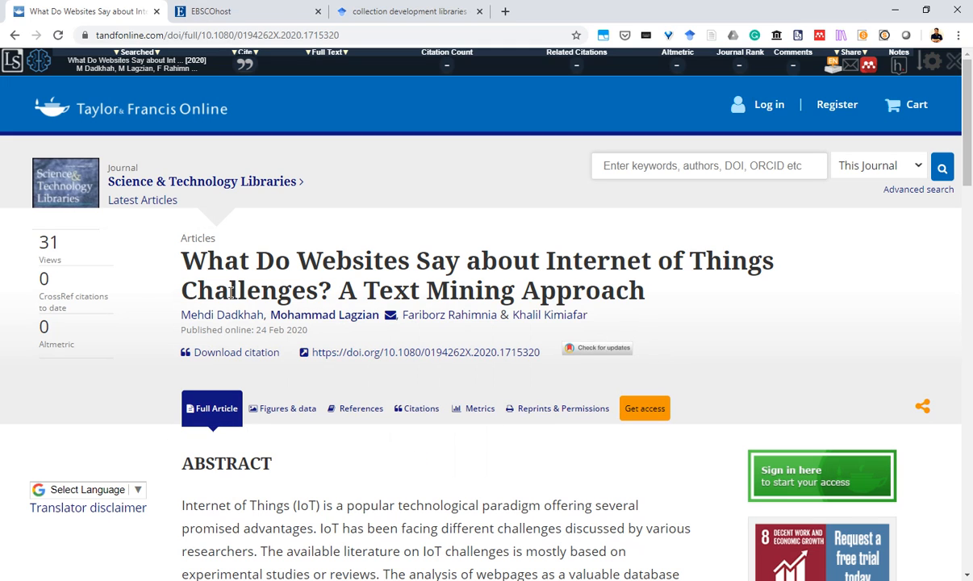
pyautogui.moveTo(472, 320)
pyautogui.hotkey('alt', 'Tab')
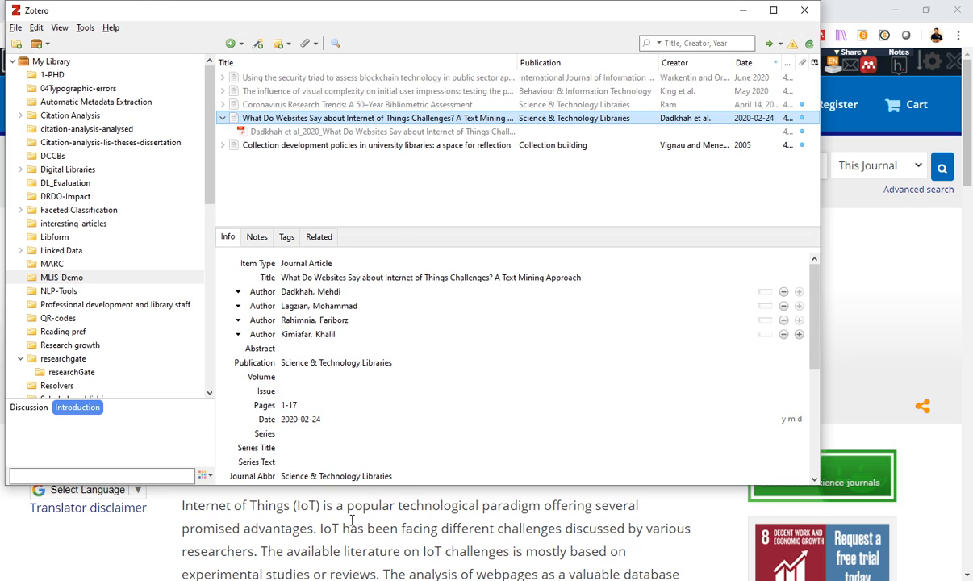
pyautogui.hotkey('alt', 'Tab')
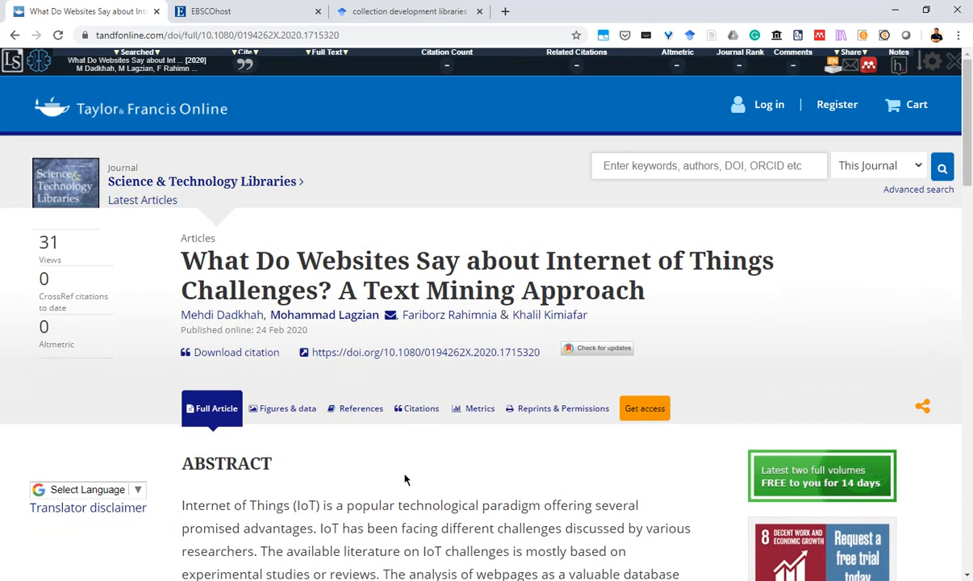
# Examine the Internet of Things article's web page from its abstract through the acknowledgments and related articles.
pyautogui.scroll(-9, 409, 458)
pyautogui.scroll(-3, 468, 391)
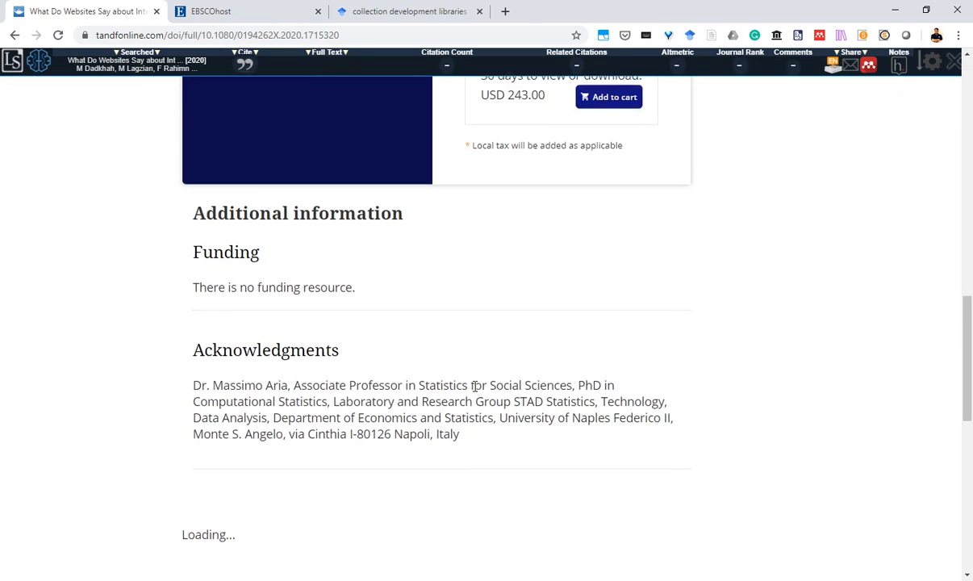
pyautogui.scroll(2, 475, 391)
pyautogui.scroll(-2, 474, 387)
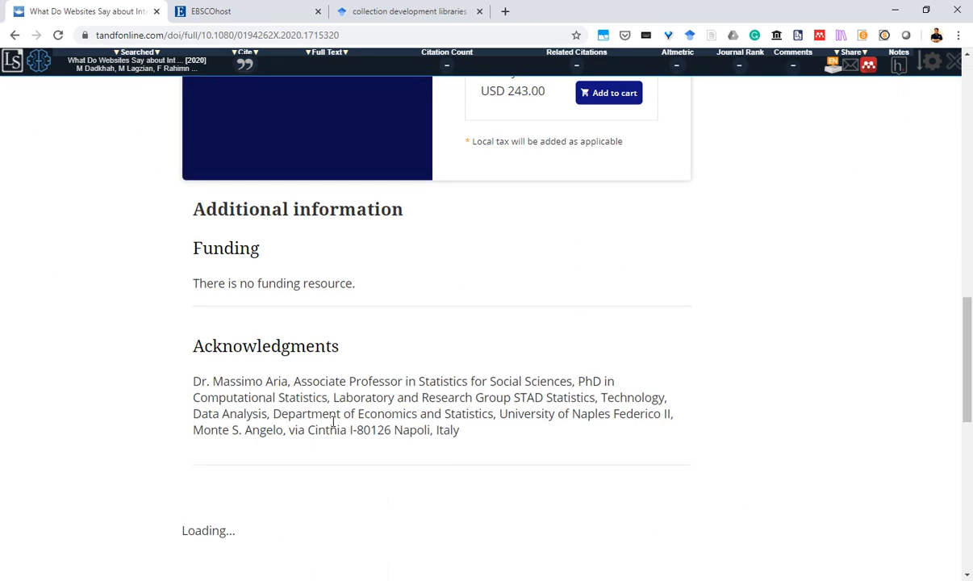
pyautogui.scroll(-8, 484, 411)
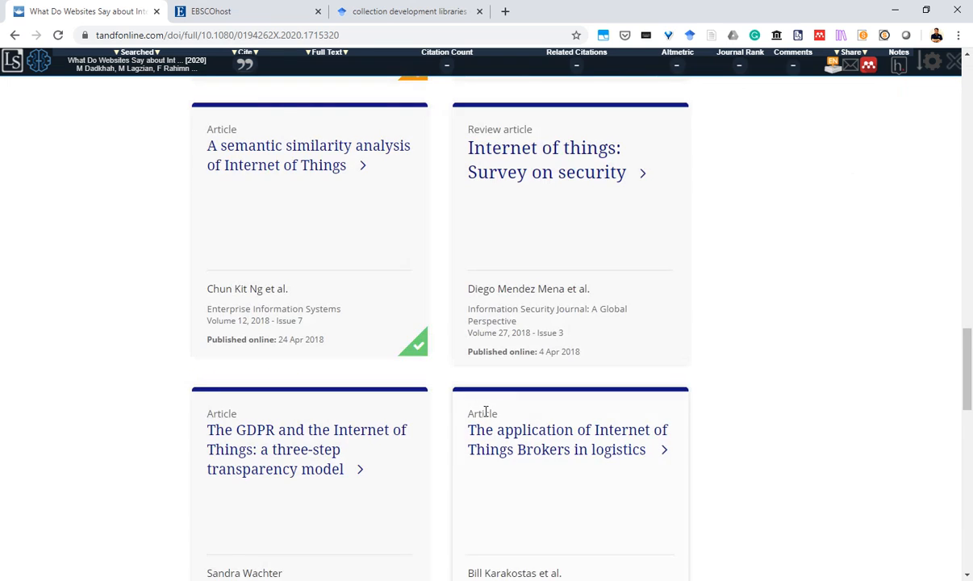
pyautogui.scroll(7, 484, 410)
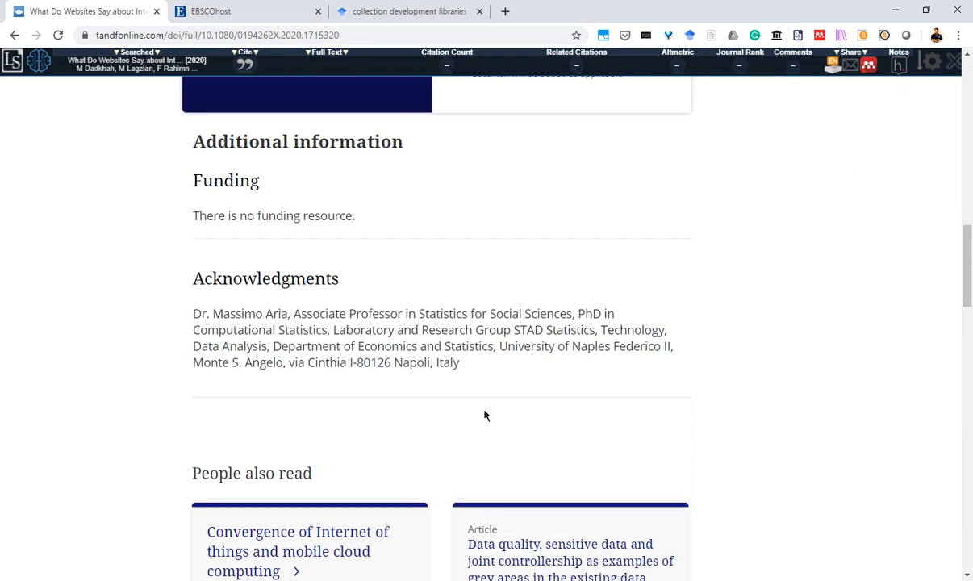
pyautogui.scroll(8, 484, 416)
pyautogui.scroll(4, 484, 416)
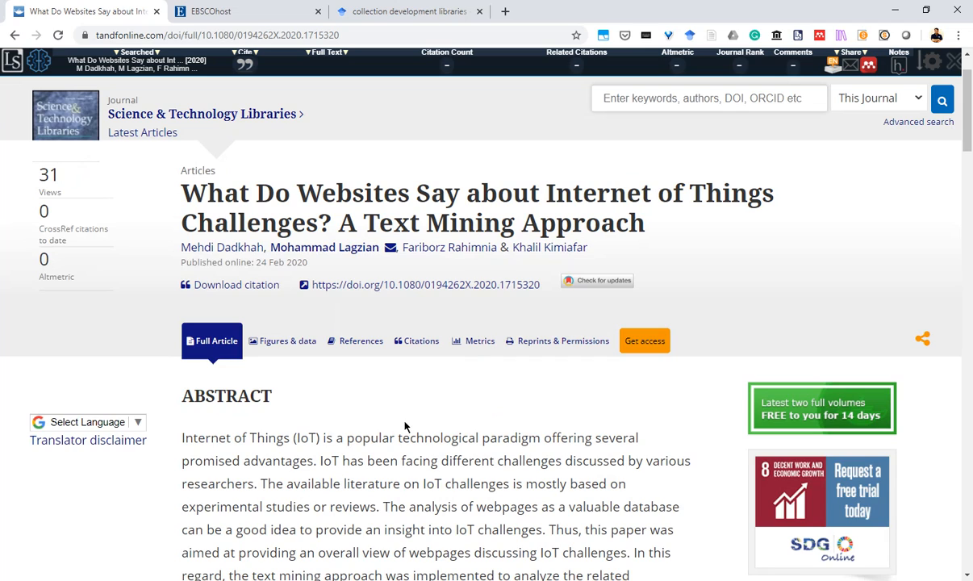
pyautogui.scroll(1, 415, 404)
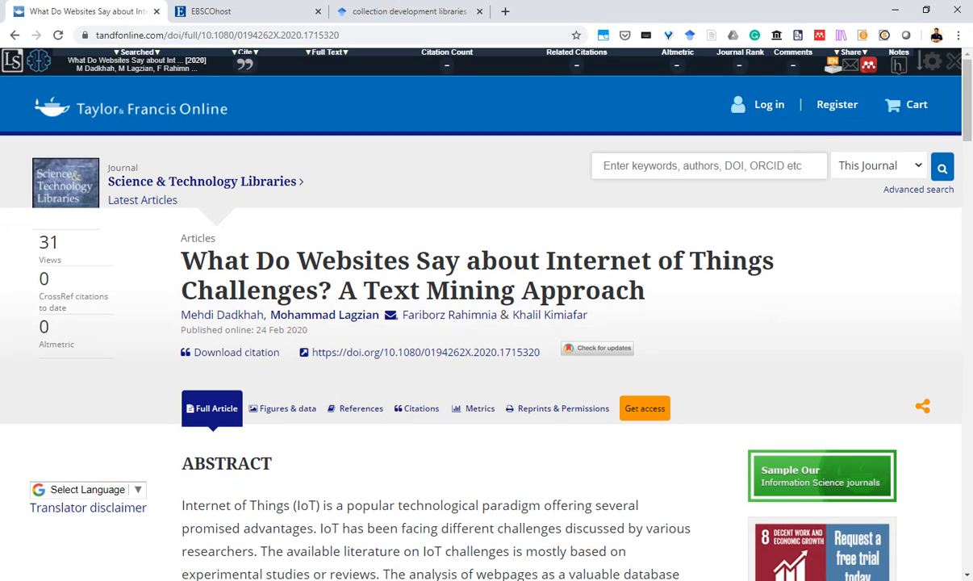
# Switch to Zotero, open the Desktop folder in File Explorer, and add 00-falagas2007.pdf from it to the MLIS-Demo collection.
pyautogui.hotkey('alt', 'Tab')
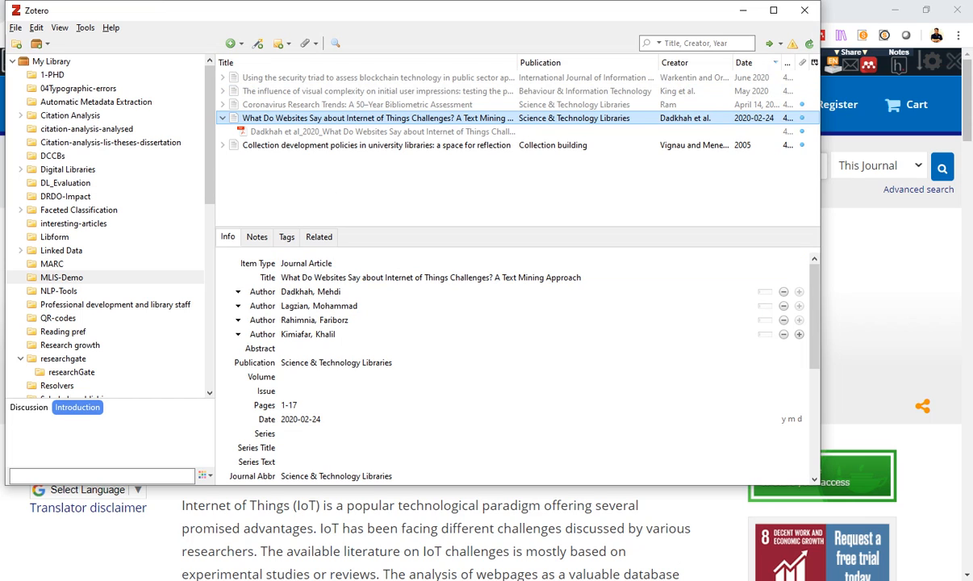
pyautogui.moveTo(546, 580)
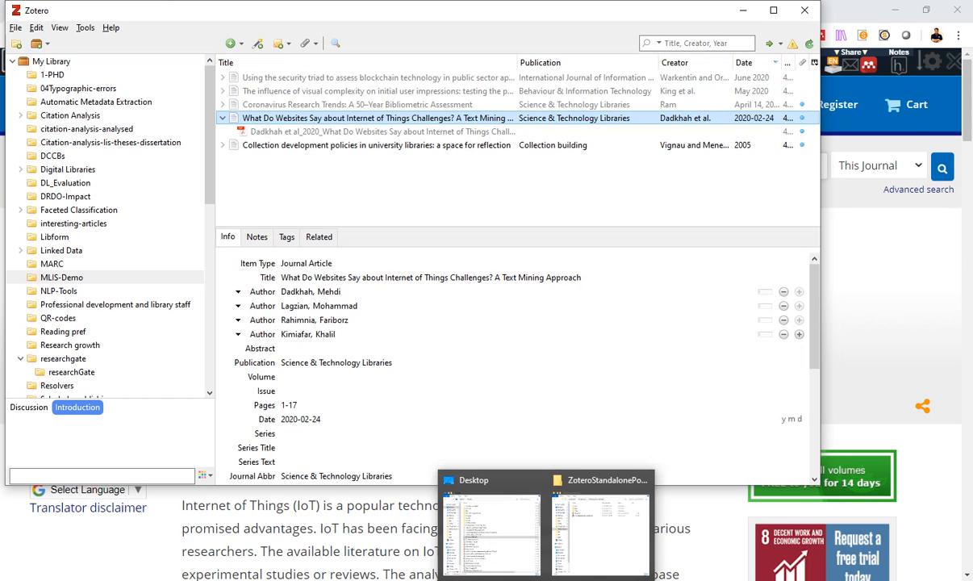
pyautogui.moveTo(579, 547)
pyautogui.click(511, 516)
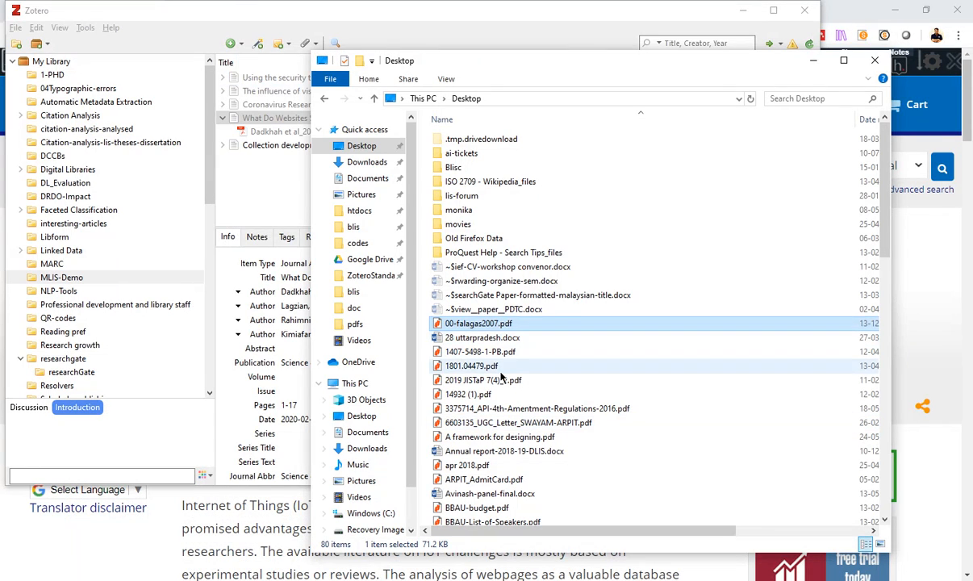
pyautogui.click(497, 367)
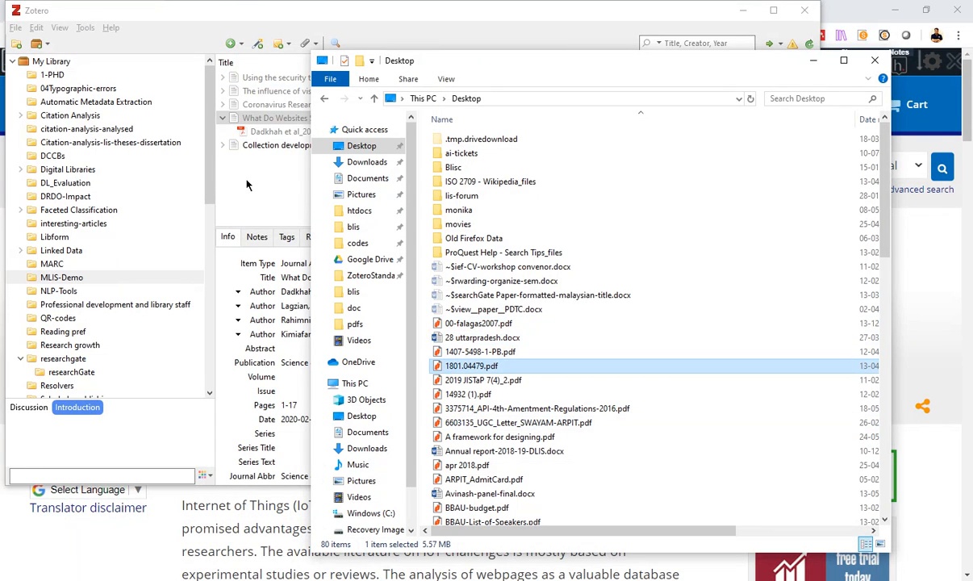
pyautogui.click(460, 324)
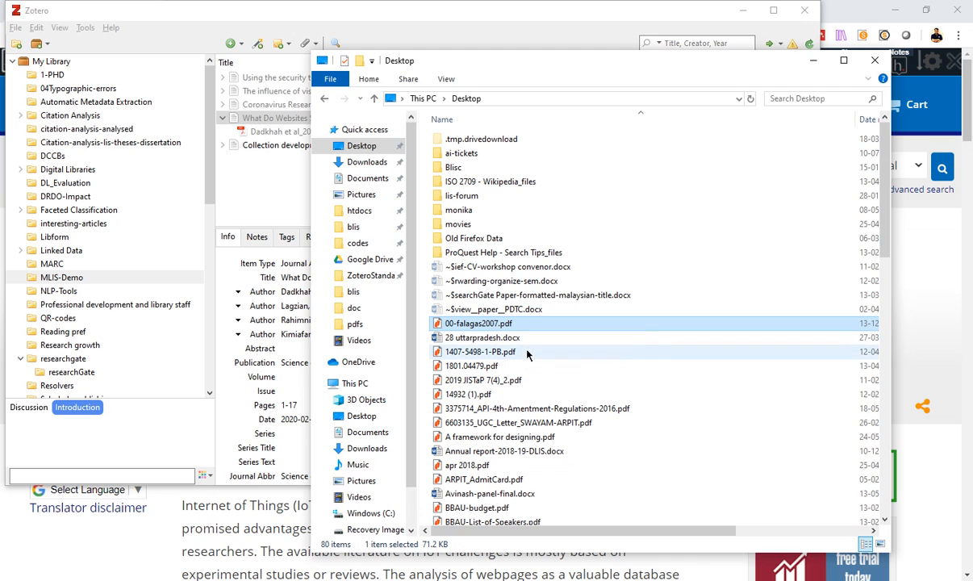
pyautogui.moveTo(501, 329); pyautogui.dragTo(258, 179)
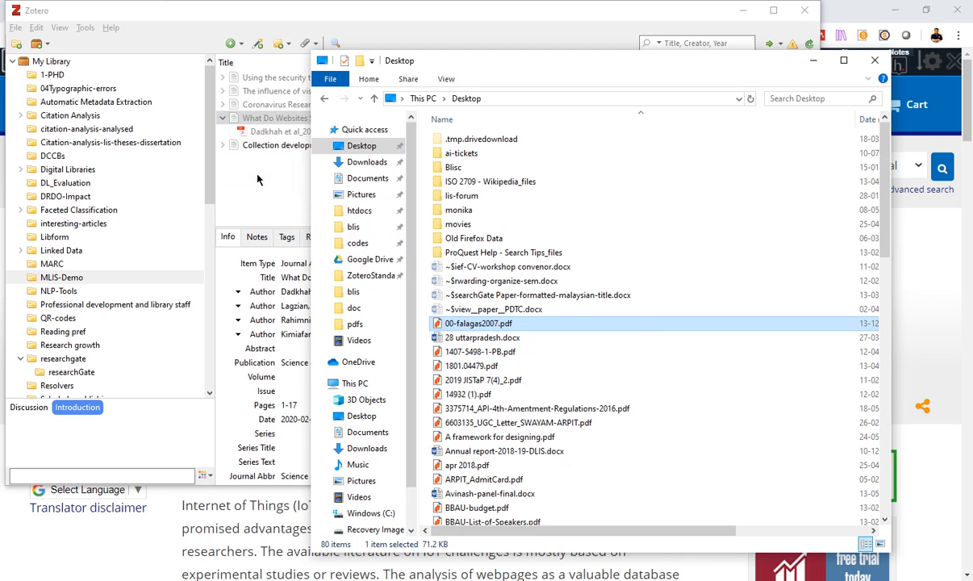
pyautogui.click(255, 186)
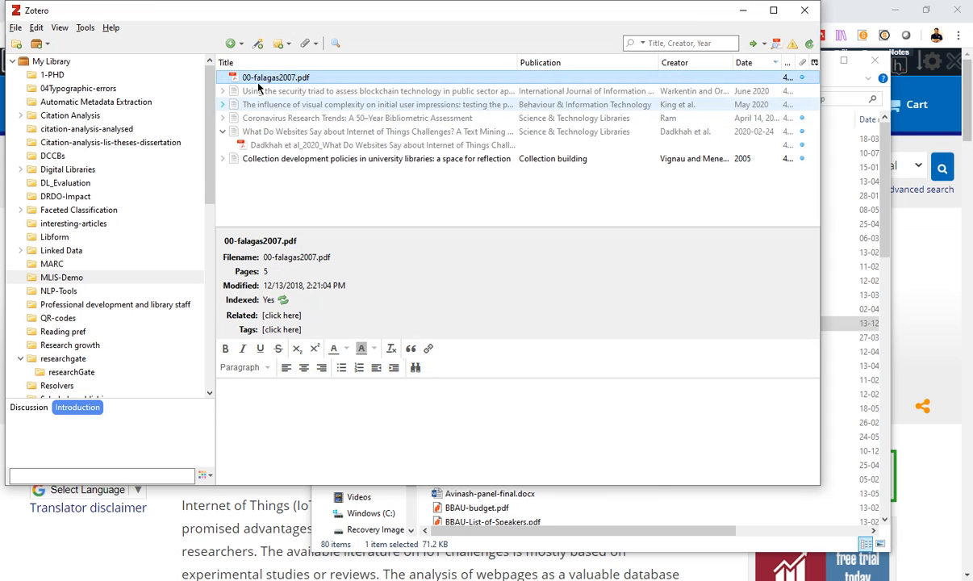
# Retrieve the bibliographic metadata for 00-falagas2007.pdf and review the author and publication fields of its article record.
pyautogui.rightClick(257, 79)
pyautogui.click(249, 78)
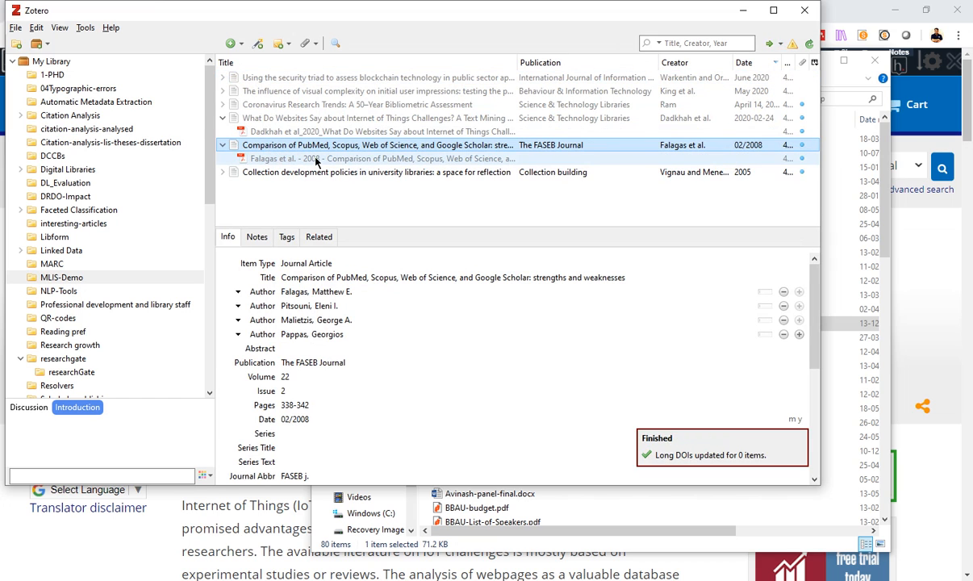
pyautogui.click(294, 307)
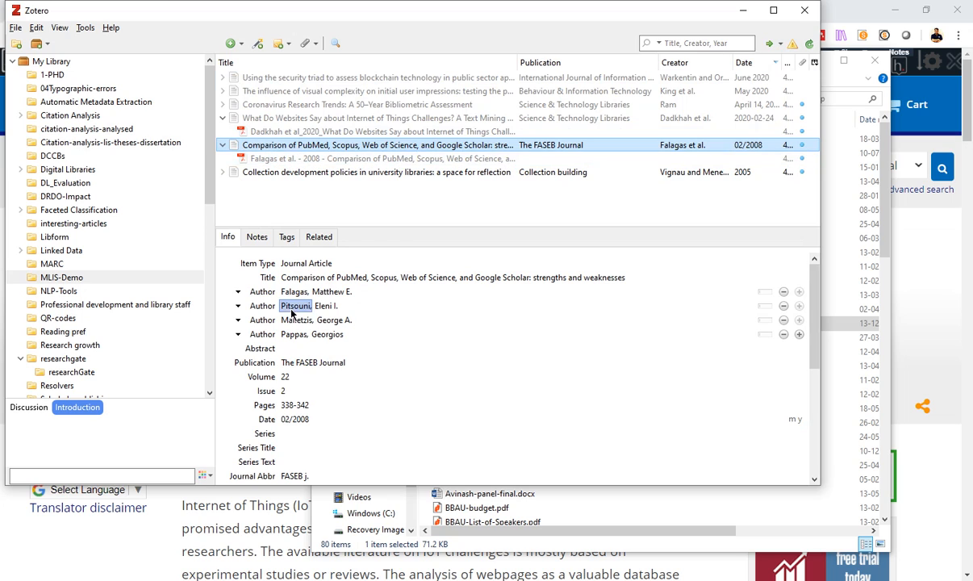
pyautogui.press('Return')
pyautogui.click(321, 307)
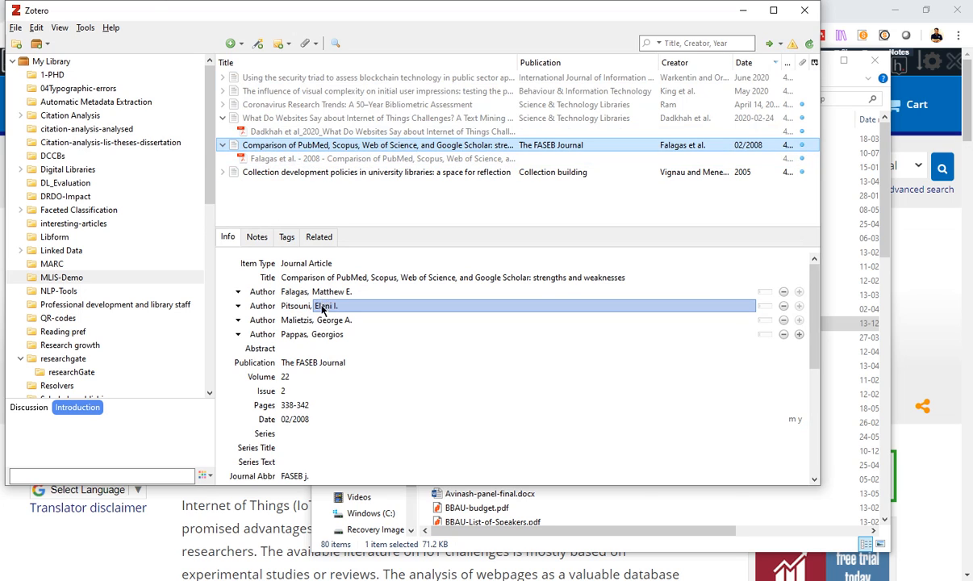
pyautogui.press('Return')
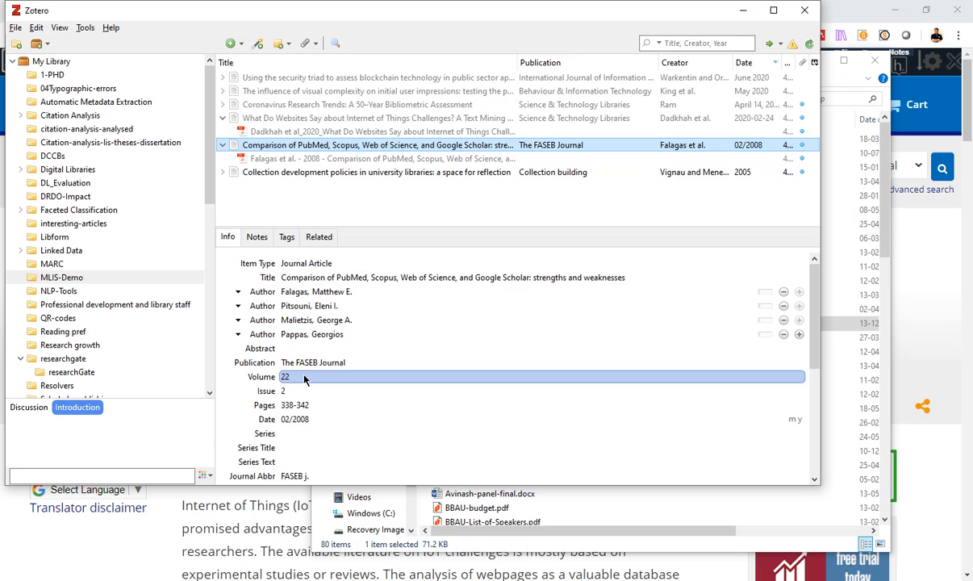
pyautogui.scroll(-3, 306, 420)
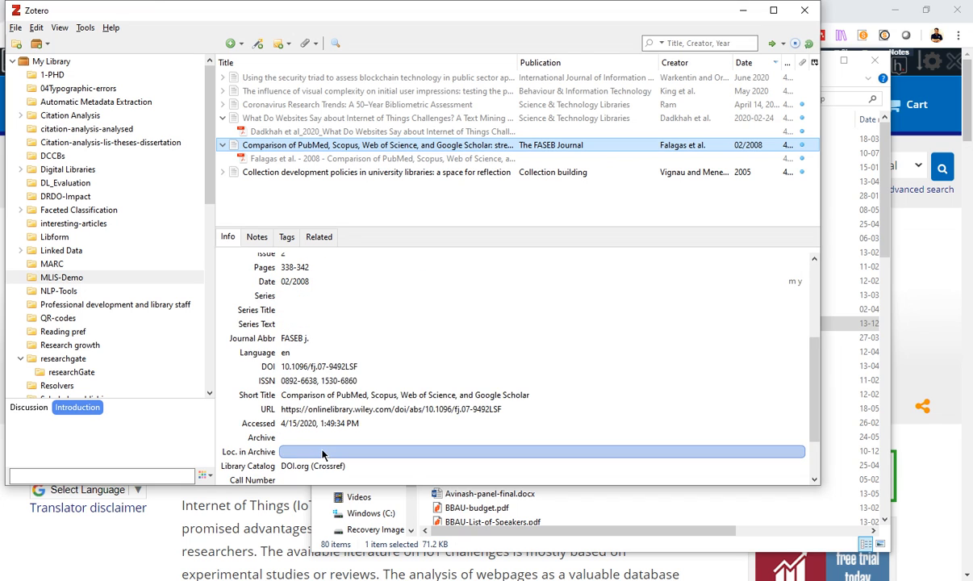
pyautogui.scroll(3, 391, 323)
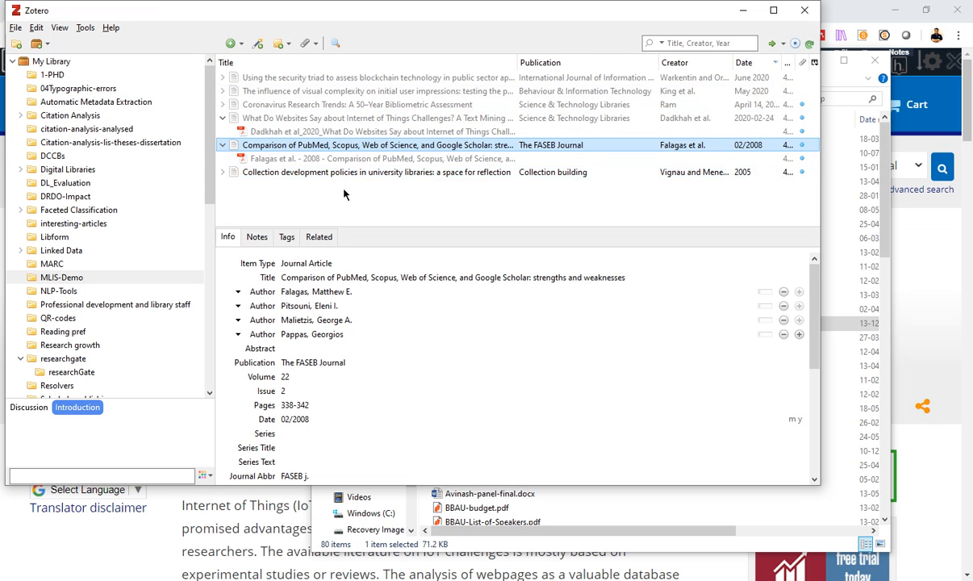
# Generate a report from the MLIS-Demo collection.
pyautogui.rightClick(87, 279)
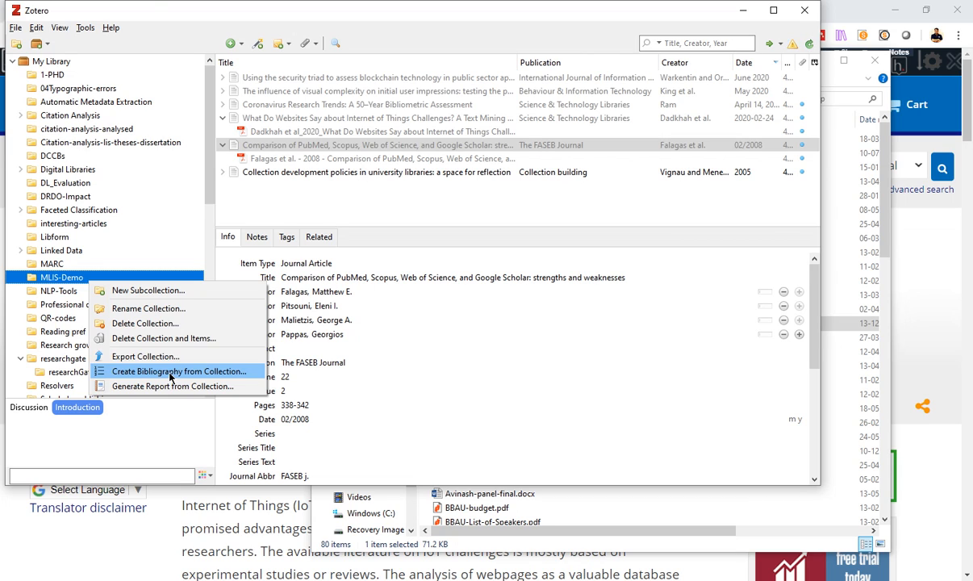
pyautogui.click(279, 198)
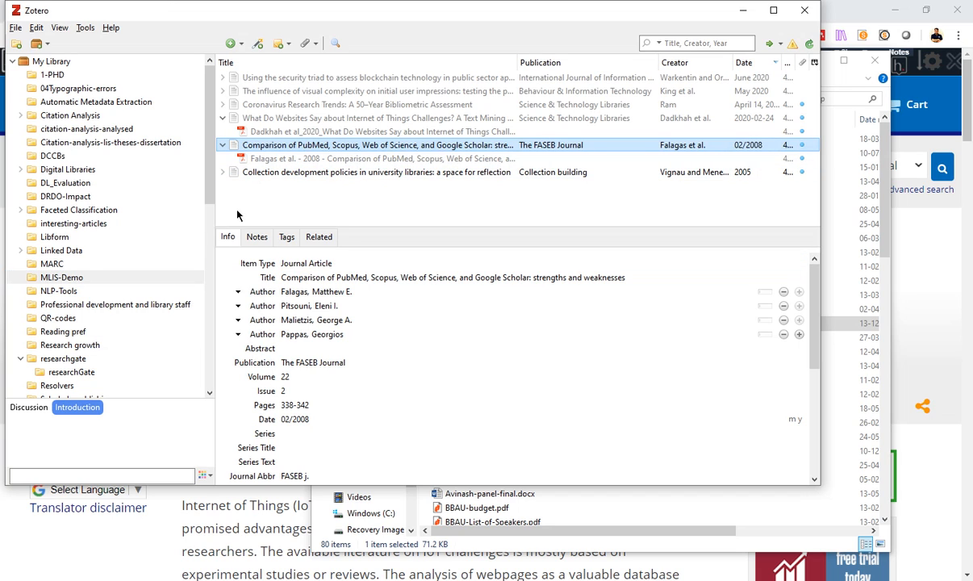
pyautogui.click(72, 277)
pyautogui.rightClick(72, 278)
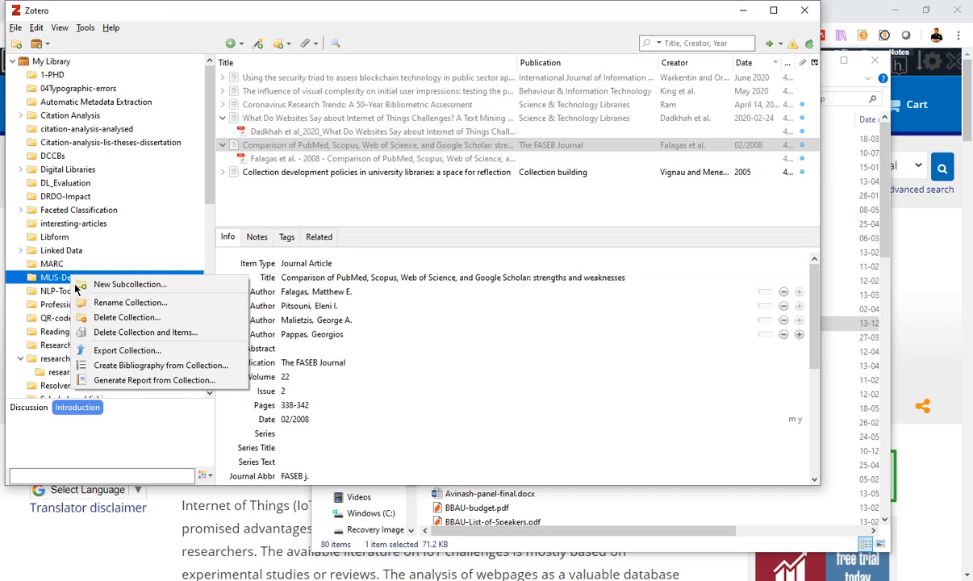
pyautogui.click(125, 377)
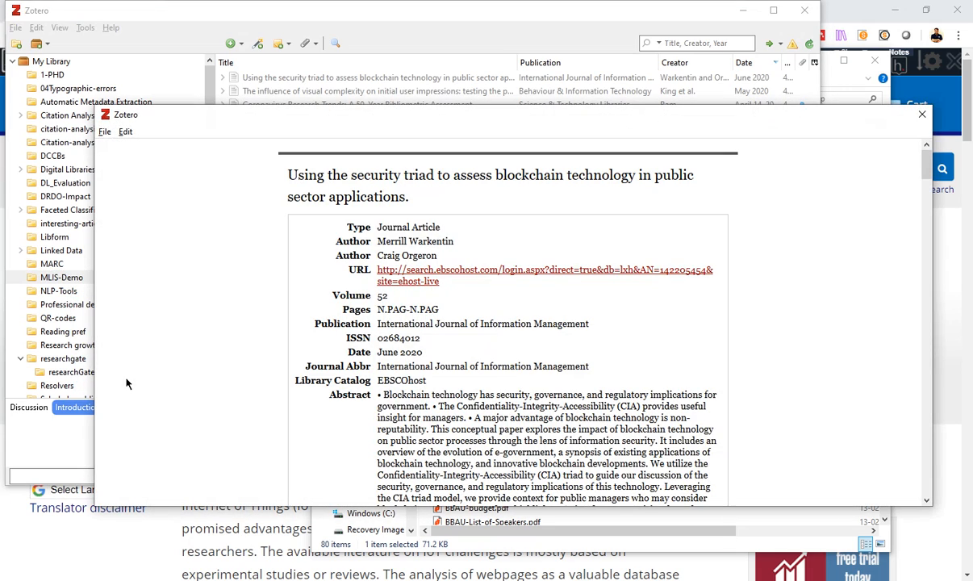
# Examine the item details, tags, notes and attachments throughout the collection report, and close the report.
pyautogui.scroll(-15, 352, 330)
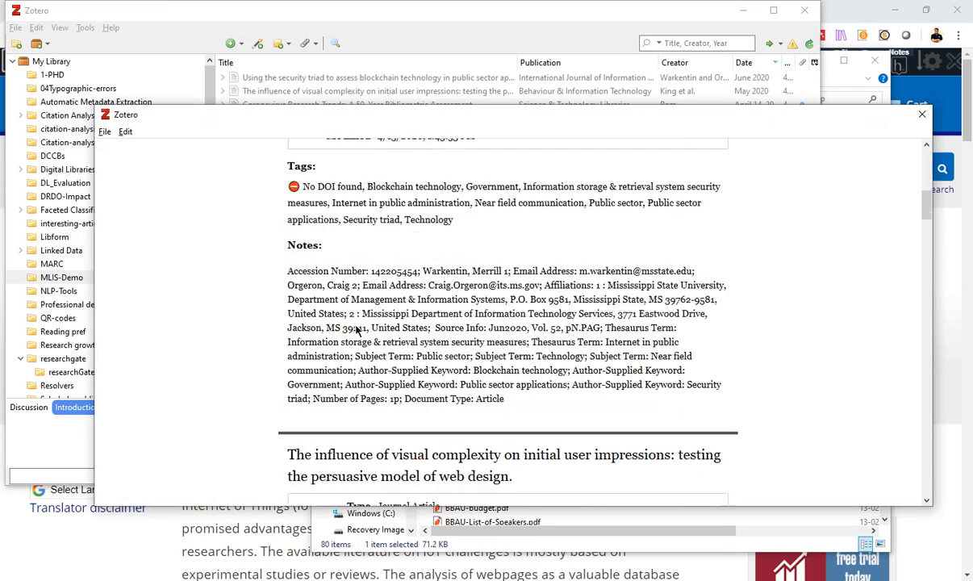
pyautogui.scroll(-5, 348, 322)
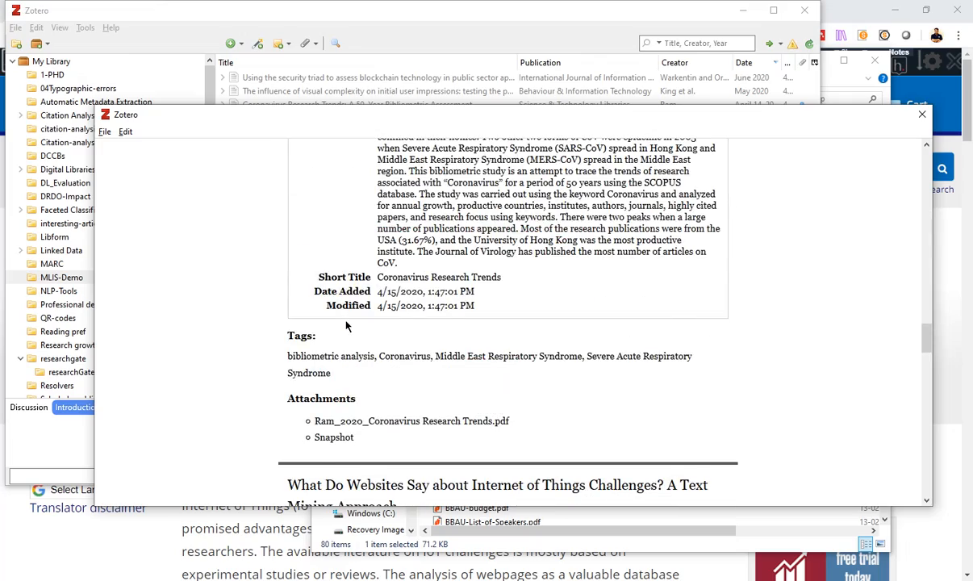
pyautogui.scroll(7, 345, 319)
pyautogui.scroll(12, 343, 316)
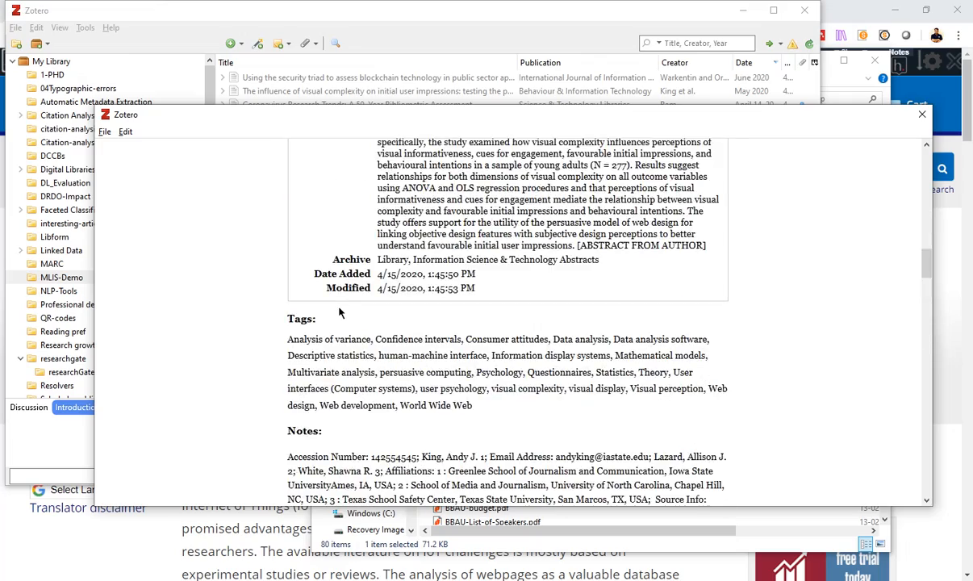
pyautogui.scroll(-6, 339, 313)
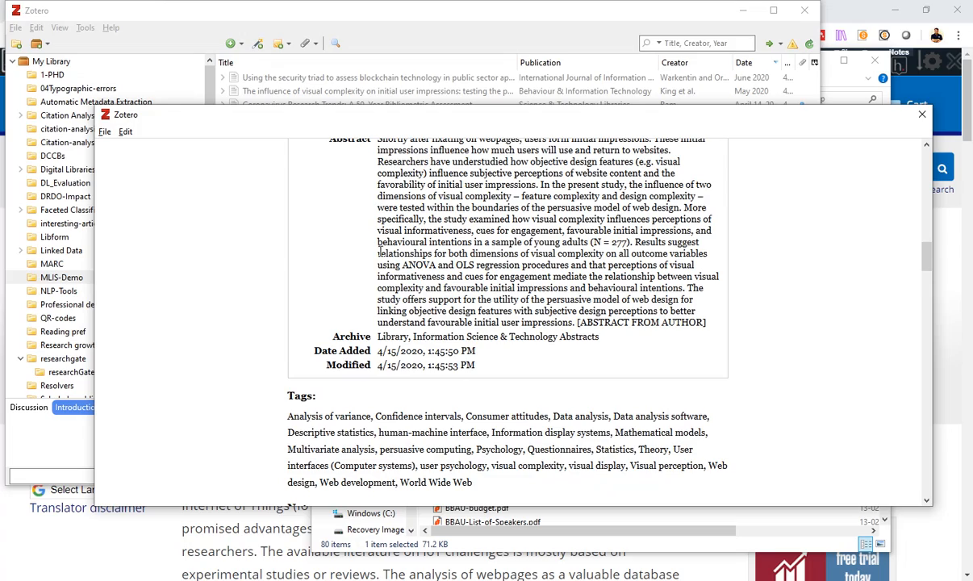
pyautogui.scroll(-20, 379, 256)
pyautogui.scroll(-15, 401, 316)
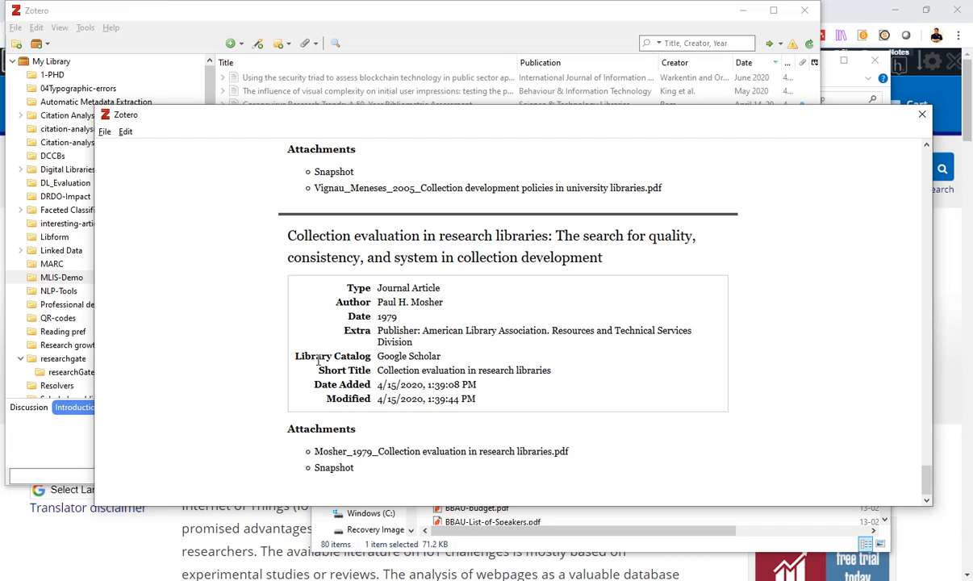
pyautogui.scroll(10, 749, 322)
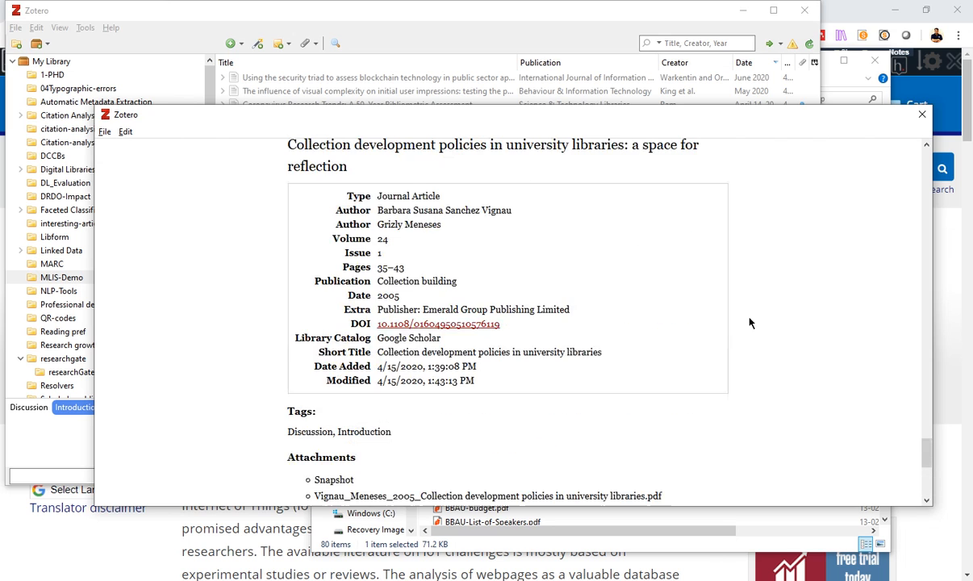
pyautogui.scroll(15, 750, 370)
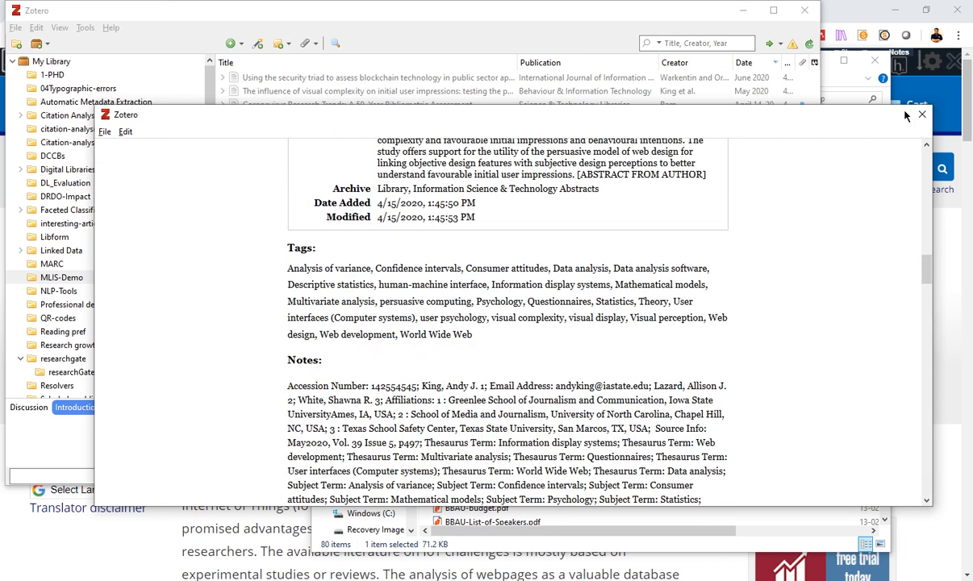
pyautogui.click(924, 118)
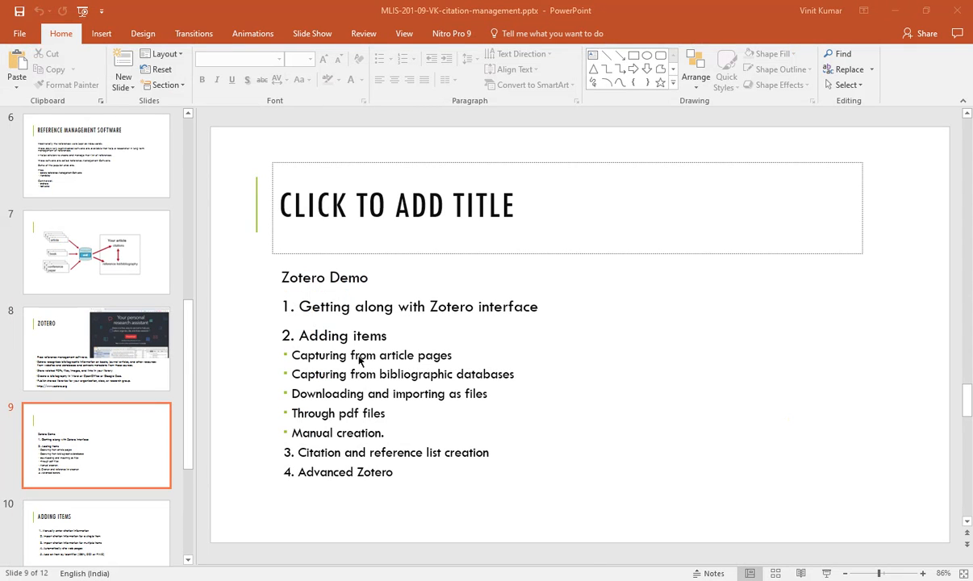
pyautogui.click(440, 355)
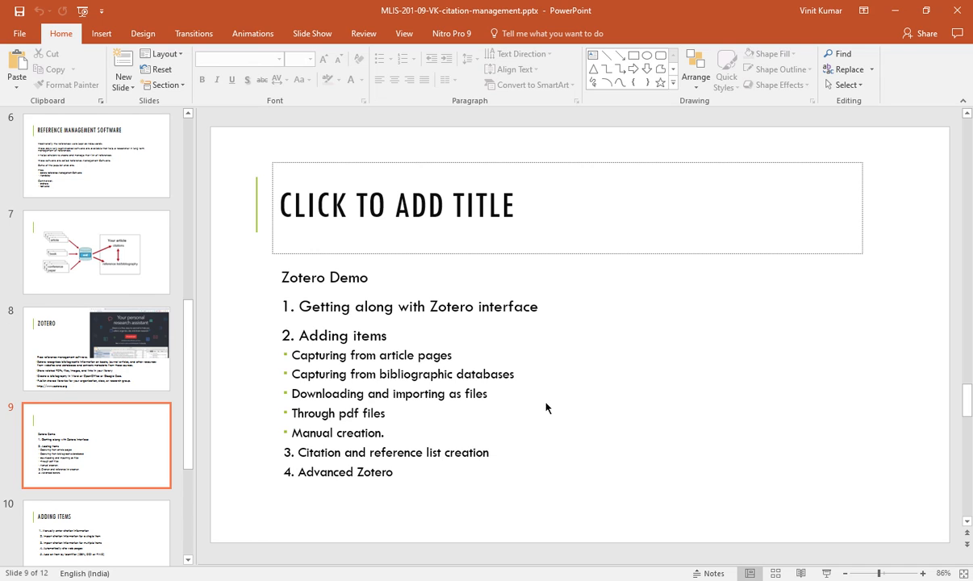
# Highlight the "Downloading and importing as files" bullet, switch to Chrome, and open the citation download page for the Internet of Things challenges article.
pyautogui.tripleClick(309, 386)
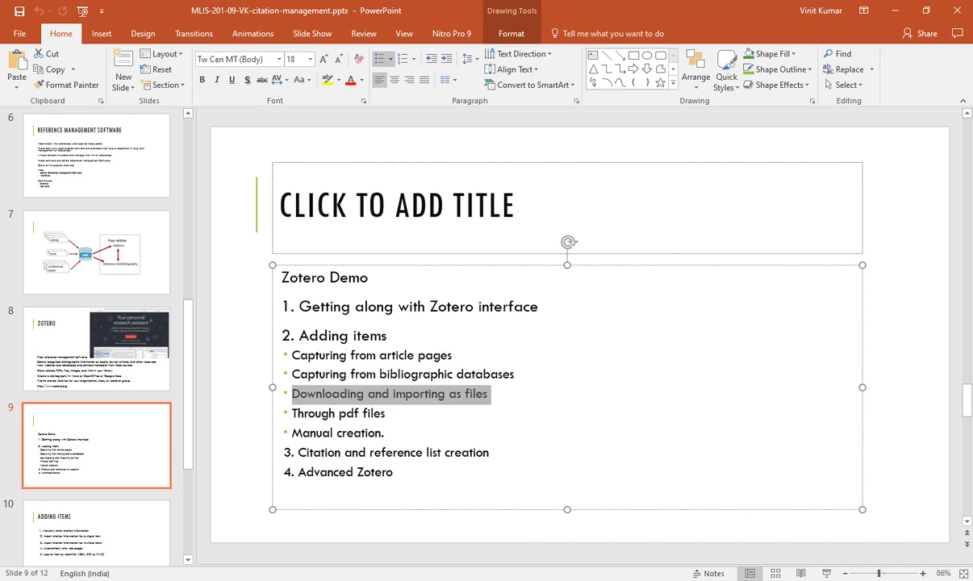
pyautogui.hotkey('alt', 'Tab')
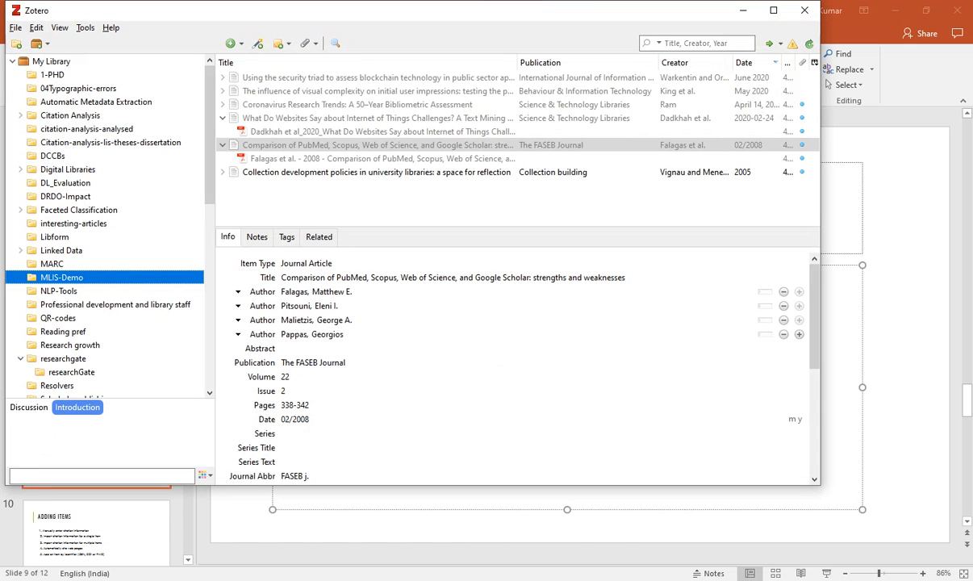
pyautogui.hotkey('alt', 'Tab')
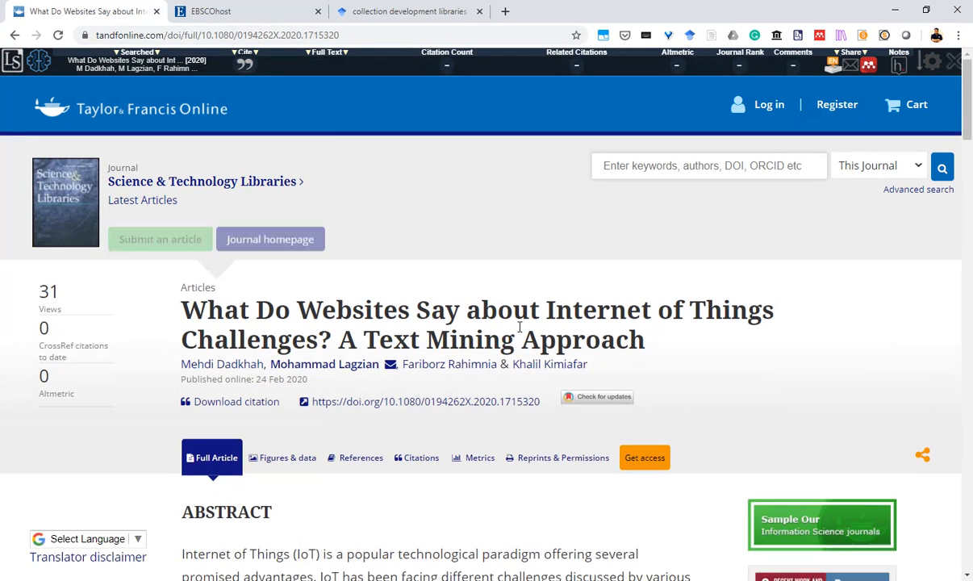
pyautogui.moveTo(504, 370)
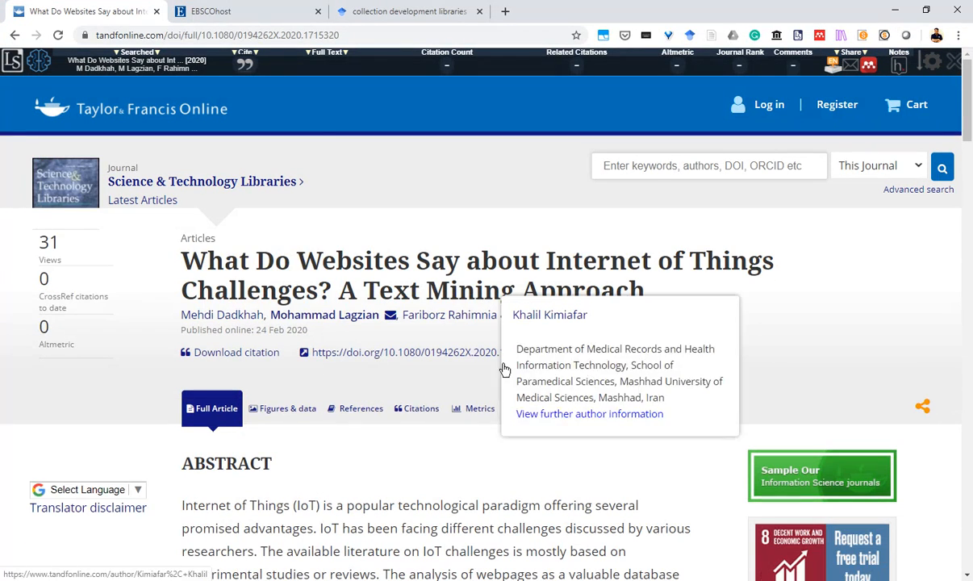
pyautogui.click(223, 358)
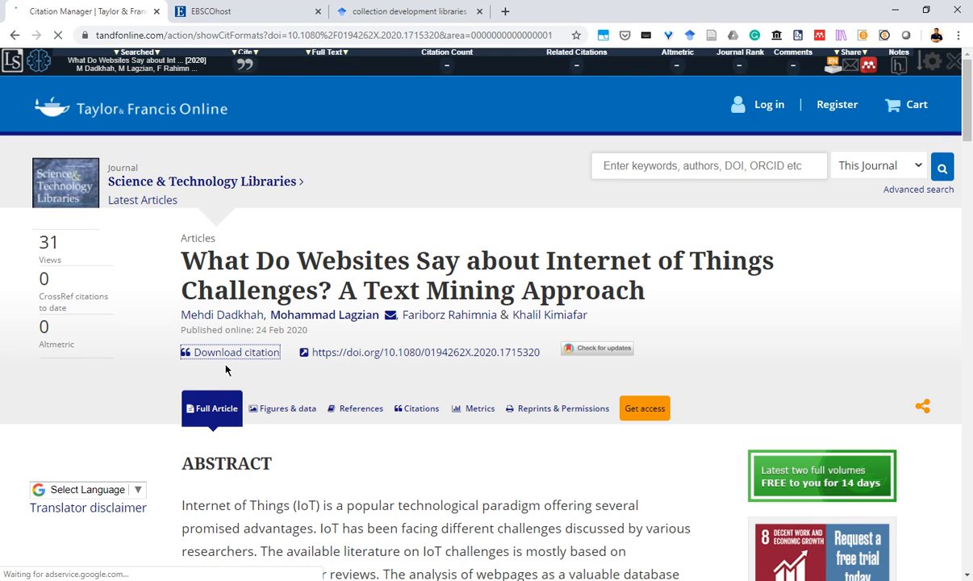
# Download the article's citation in RIS format, saving it as tandf_wstl20AxA_1.ris in the Downloads folder.
pyautogui.scroll(-3, 126, 200)
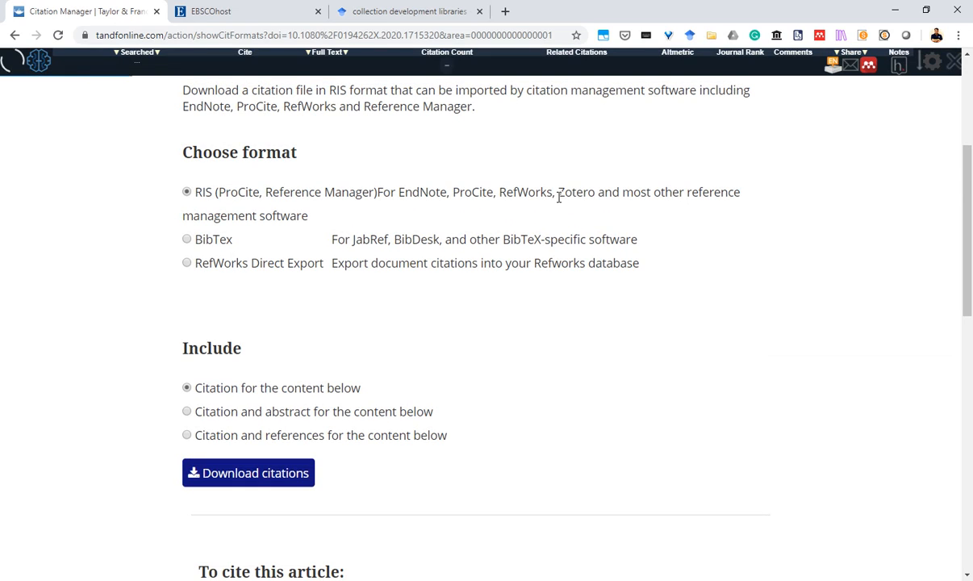
pyautogui.doubleClick(561, 194)
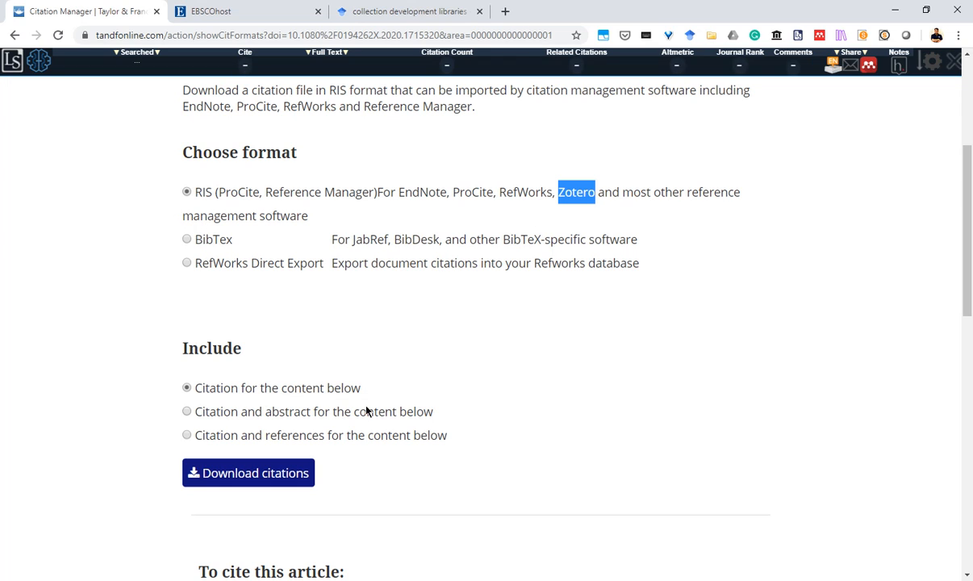
pyautogui.scroll(-4, 347, 387)
pyautogui.click(259, 274)
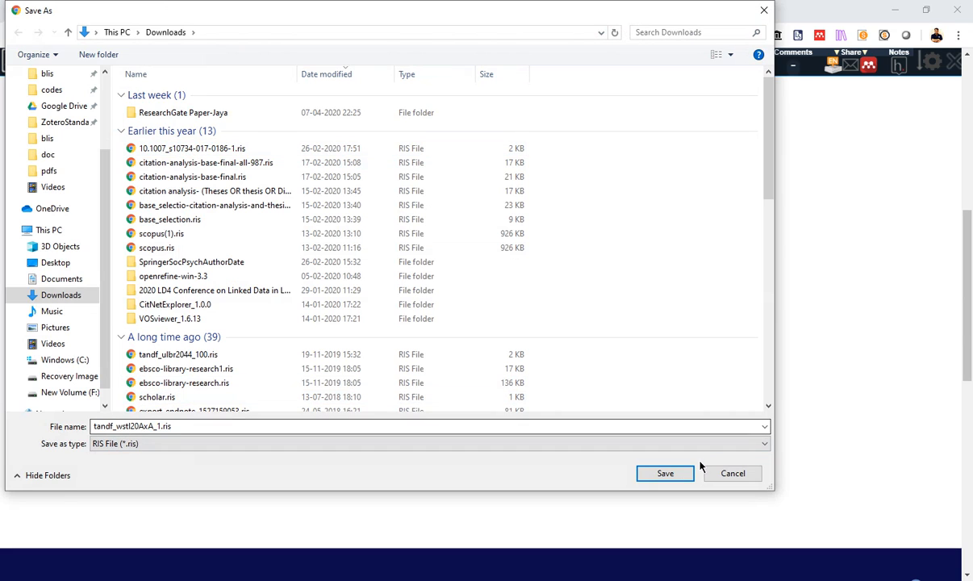
pyautogui.click(675, 474)
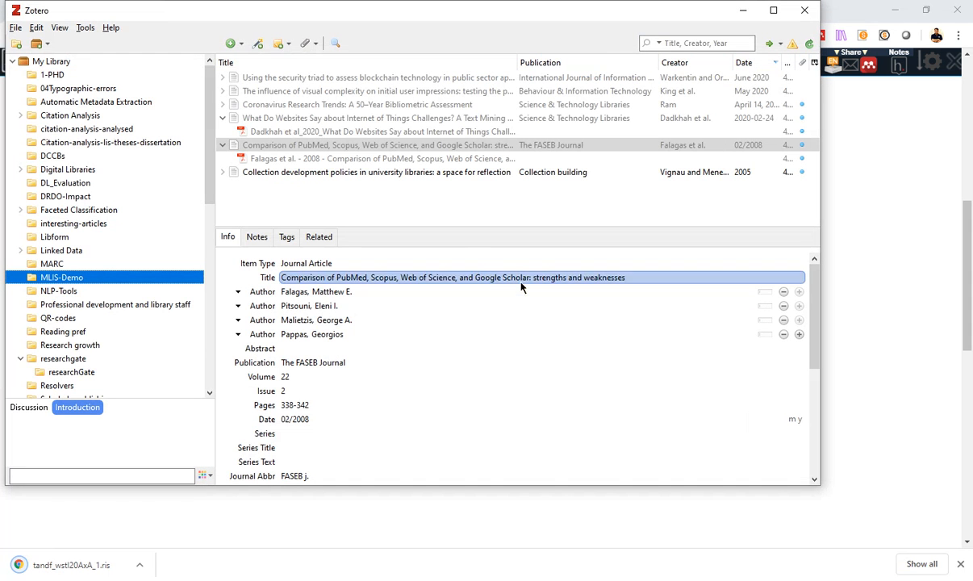
# Switch to Zotero and start an import from a file, choosing tandf_wstl20AxA_1.ris in the Downloads folder.
pyautogui.click(16, 27)
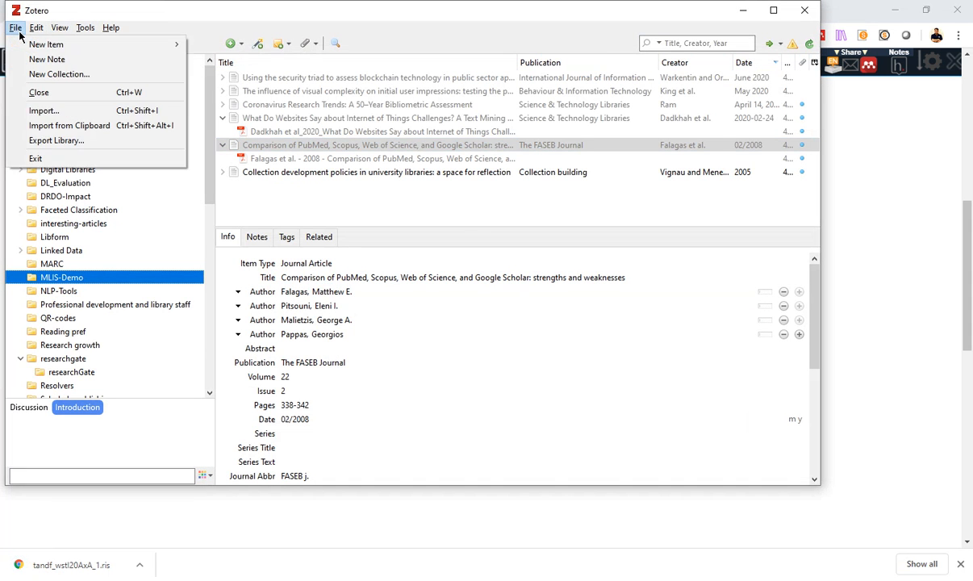
pyautogui.click(42, 113)
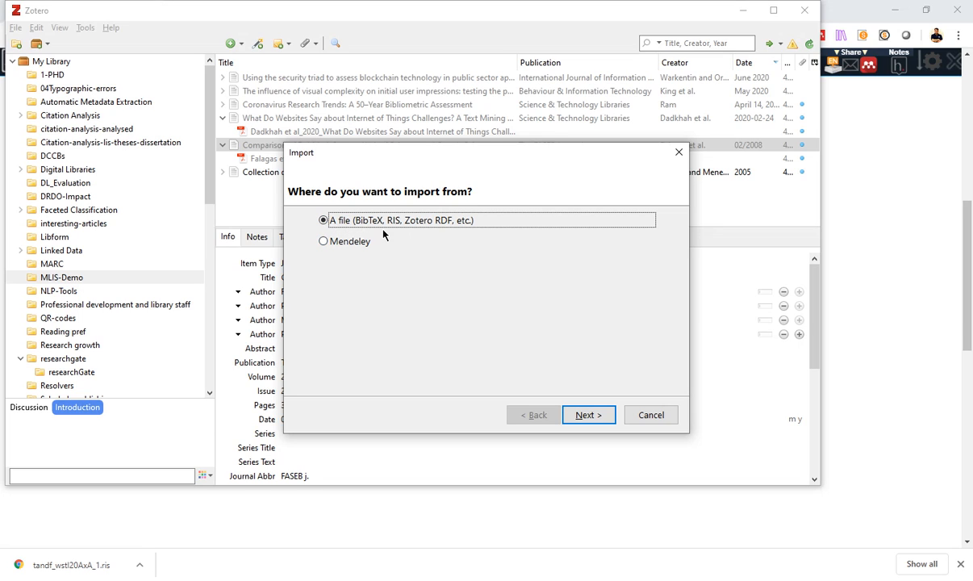
pyautogui.click(602, 421)
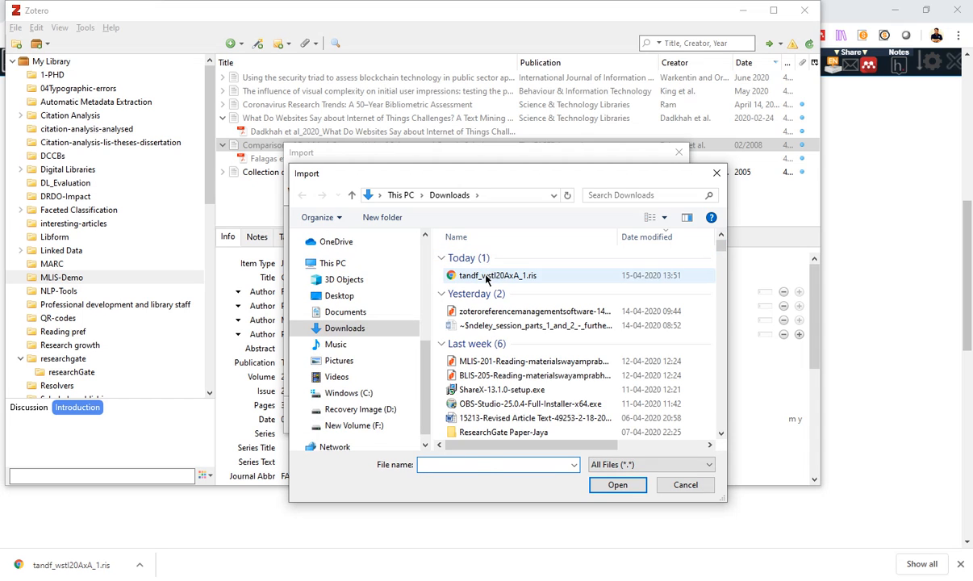
pyautogui.click(466, 276)
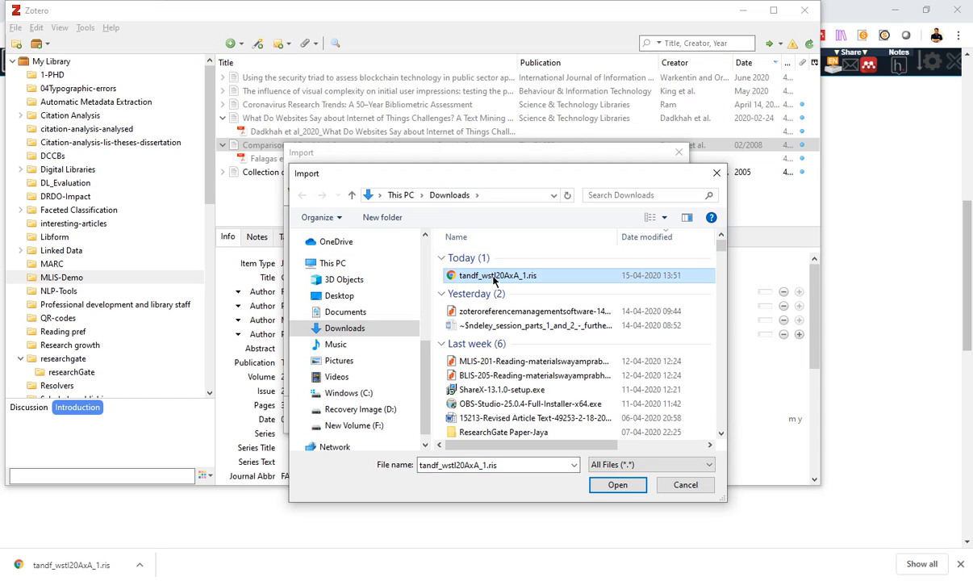
pyautogui.click(618, 484)
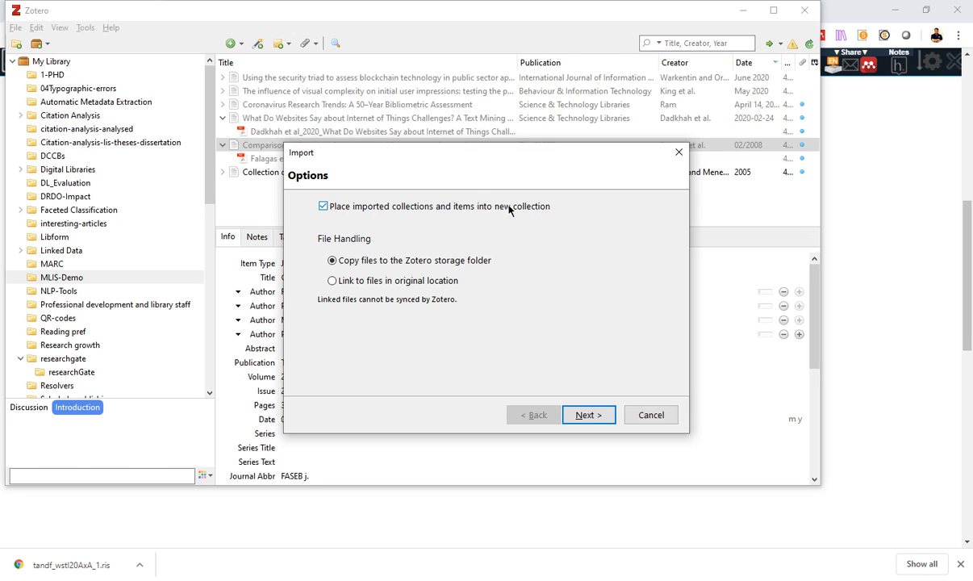
# Turn off placing imported items into a new collection and complete the import.
pyautogui.click(324, 206)
pyautogui.click(594, 419)
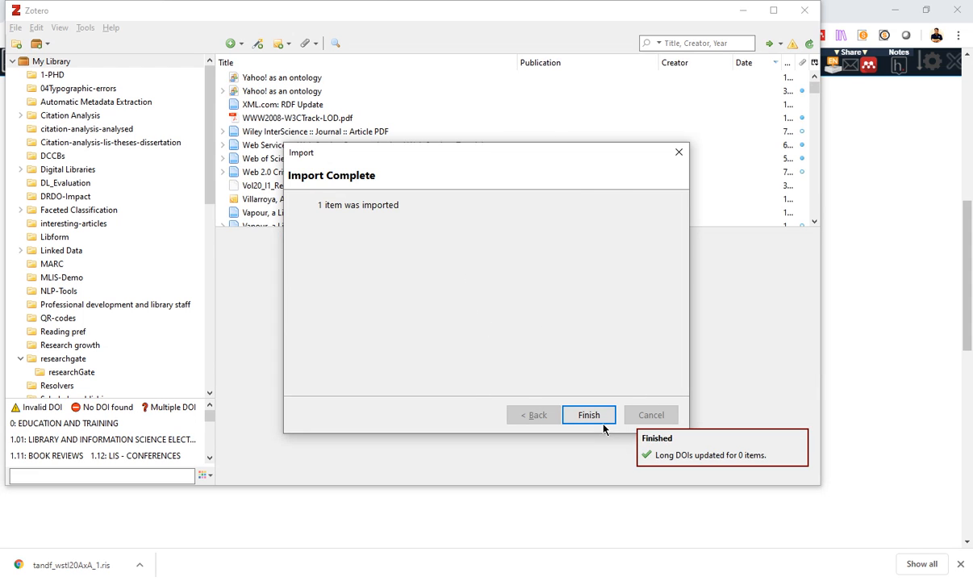
pyautogui.click(598, 415)
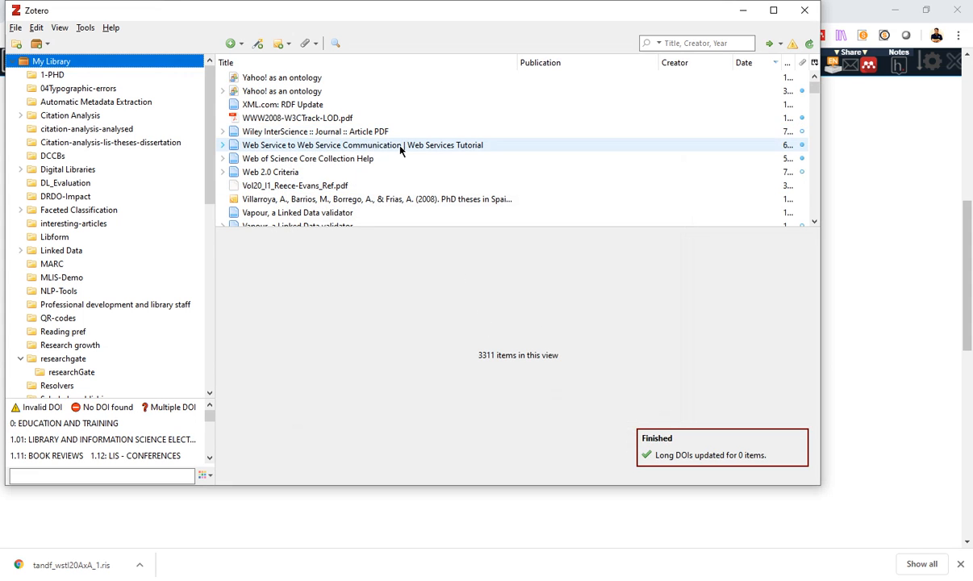
# Sort the My Library items by date in ascending order and look through them for the imported article.
pyautogui.click(752, 67)
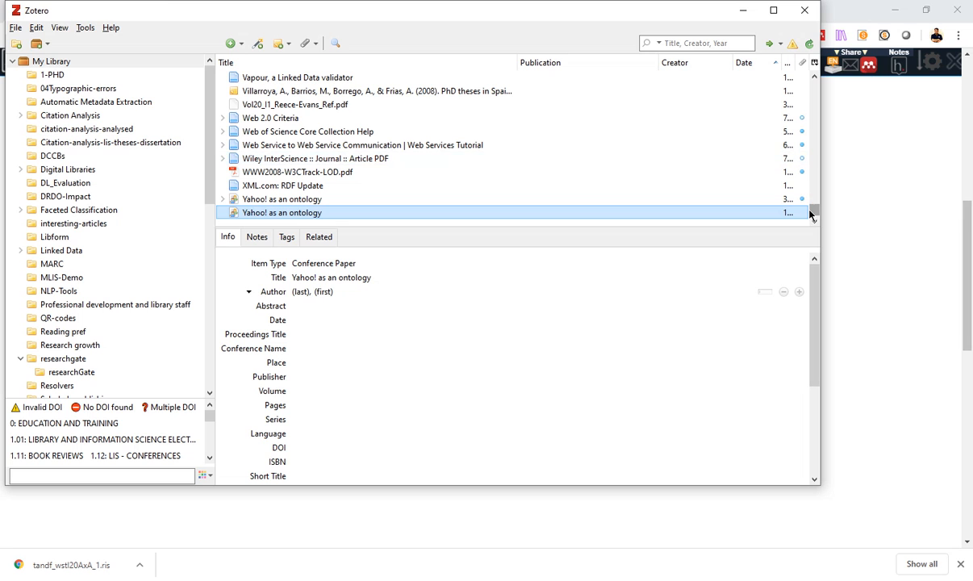
pyautogui.moveTo(810, 211); pyautogui.dragTo(809, 242)
pyautogui.scroll(20, 588, 181)
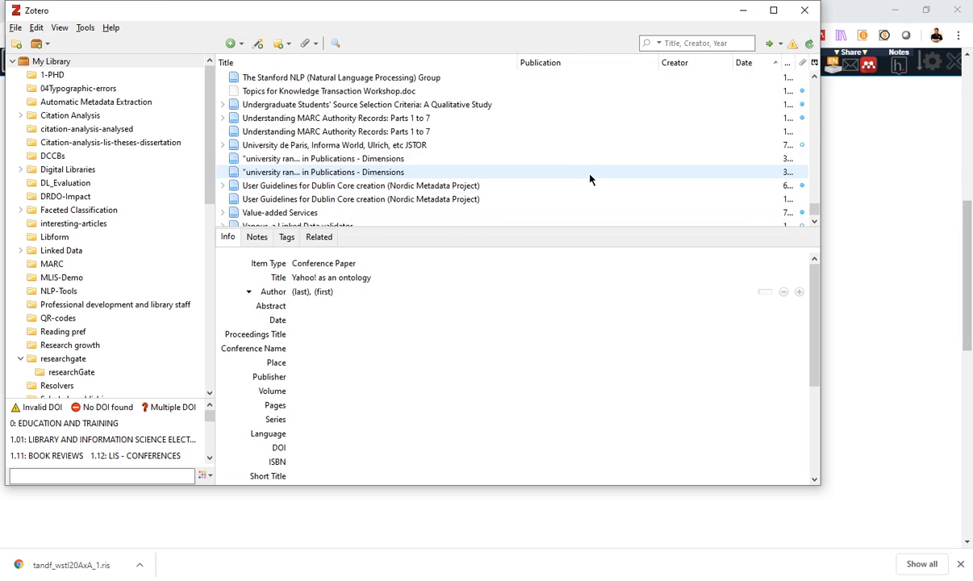
pyautogui.scroll(15, 591, 181)
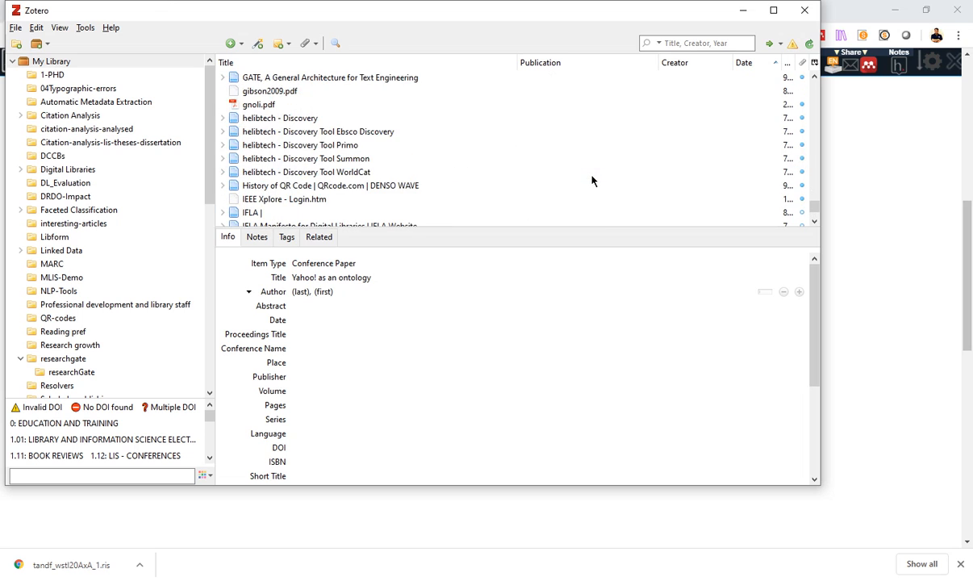
pyautogui.scroll(-3, 516, 162)
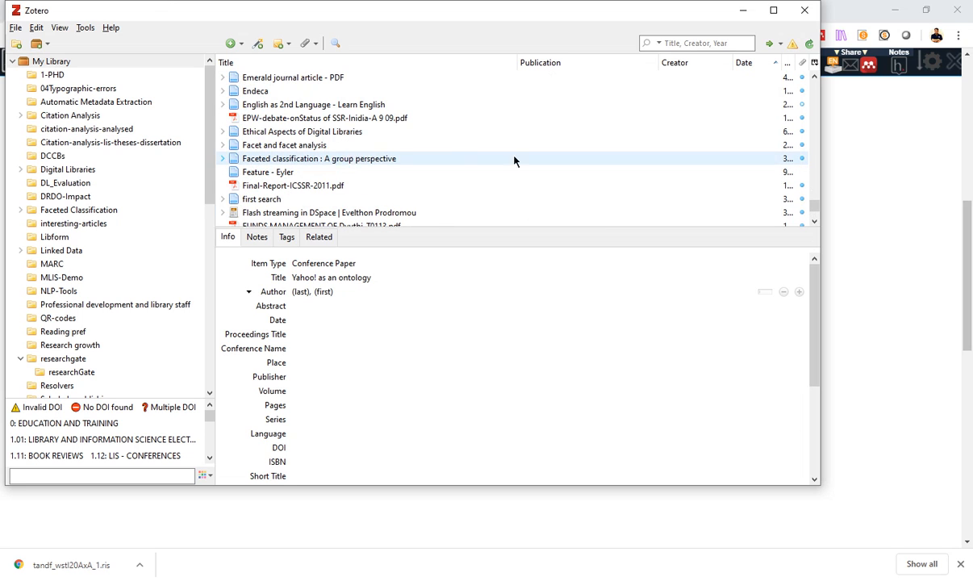
# Show the Unfiled Items of My Library.
pyautogui.click(13, 64)
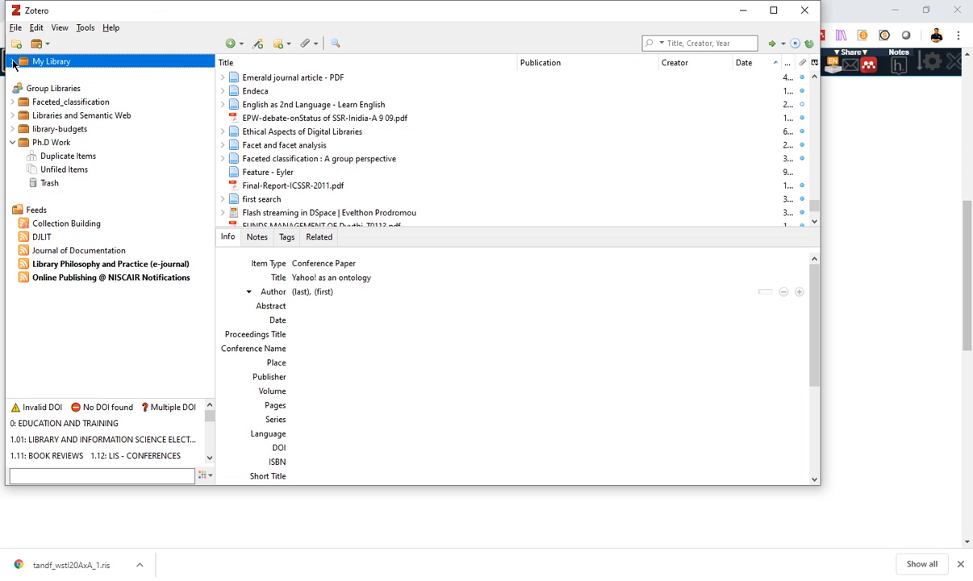
pyautogui.click(13, 64)
pyautogui.scroll(-10, 94, 219)
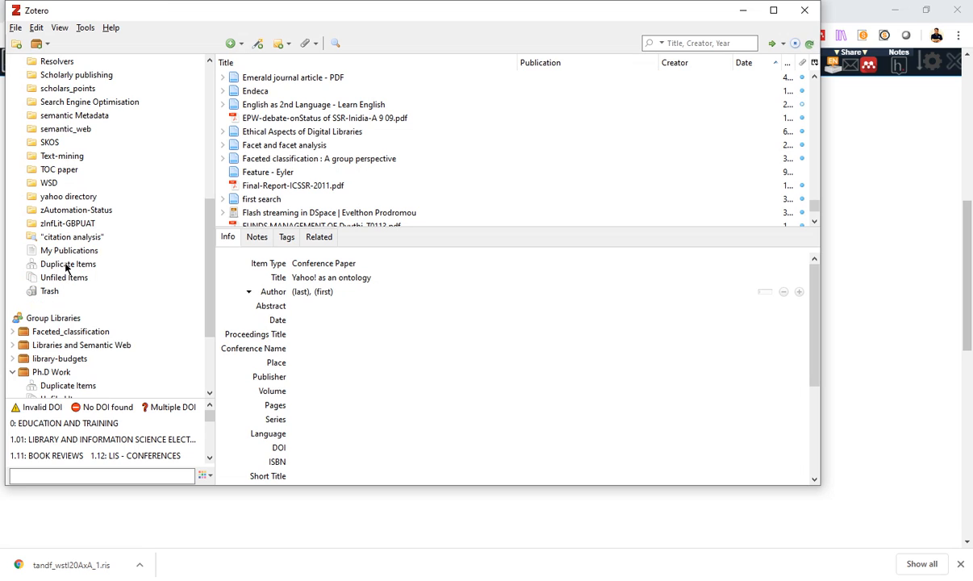
pyautogui.click(69, 278)
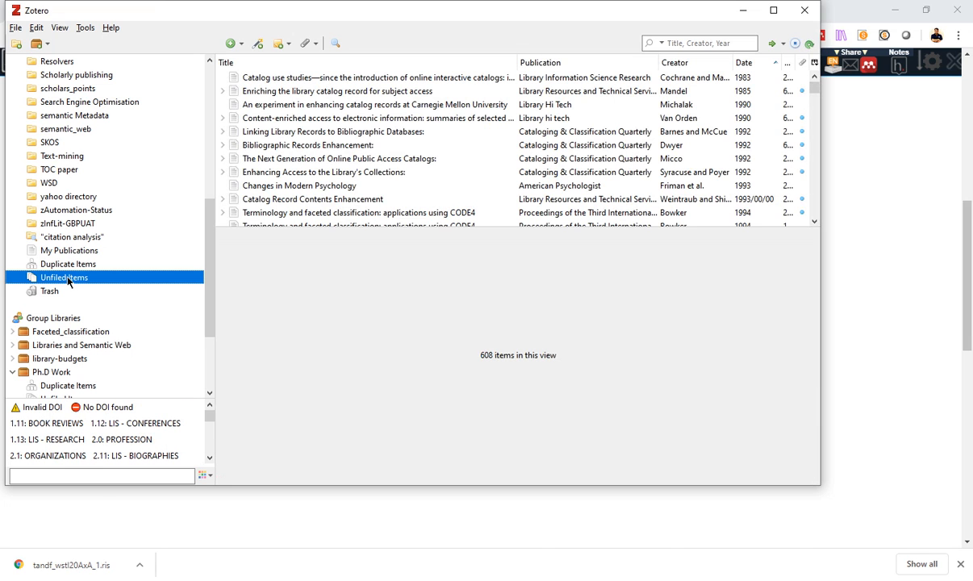
pyautogui.click(68, 266)
pyautogui.click(68, 278)
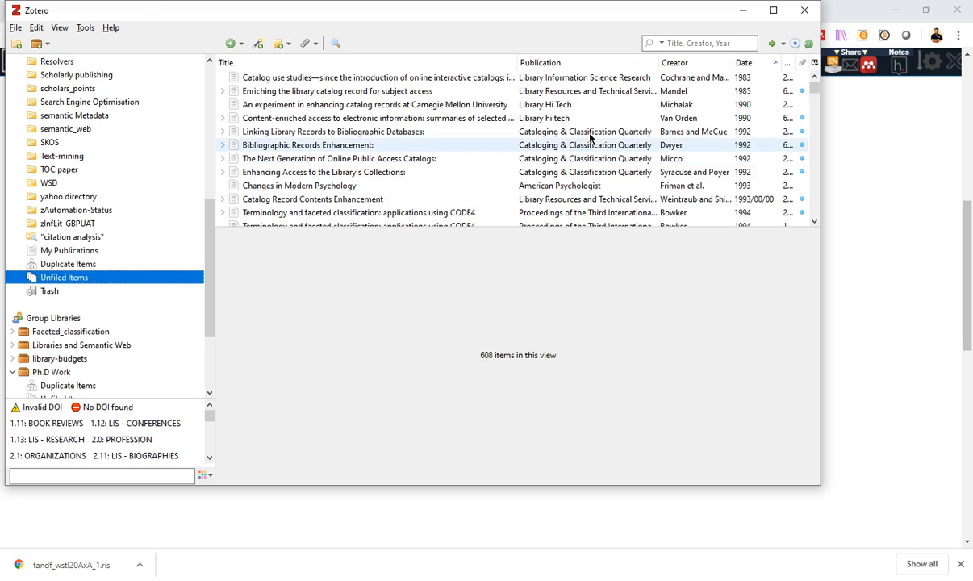
# Sort the unfiled items by date in descending order and look through them for the imported article.
pyautogui.click(758, 63)
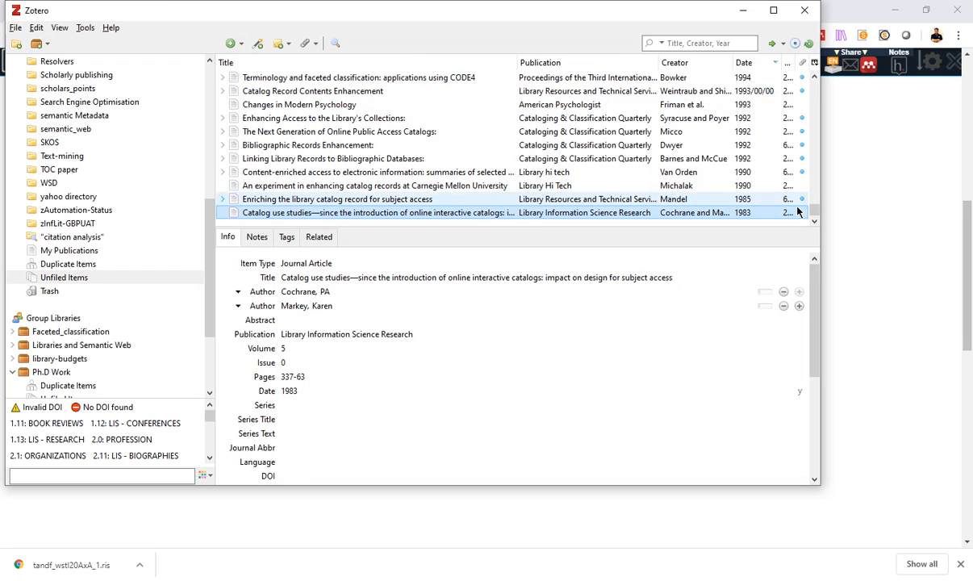
pyautogui.moveTo(813, 211); pyautogui.dragTo(792, 115)
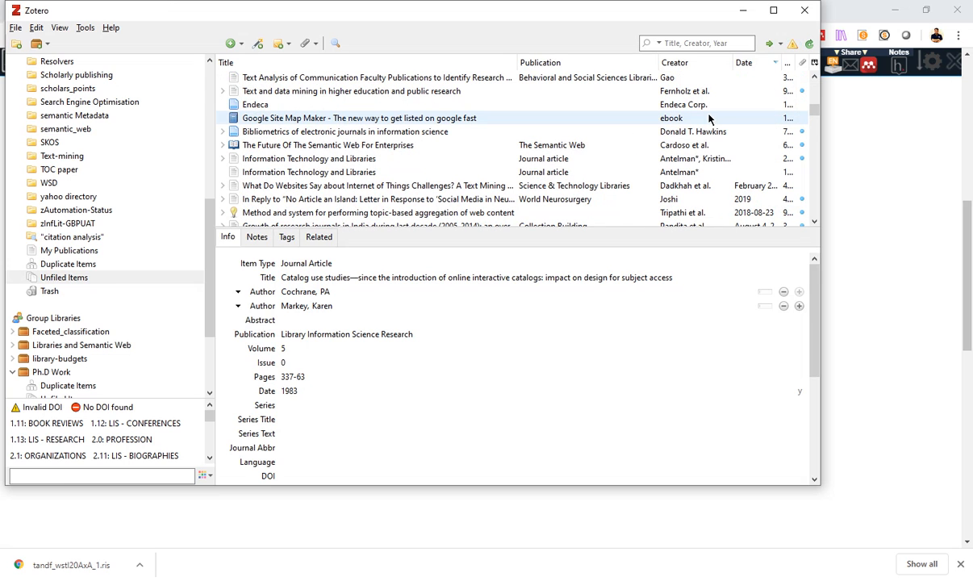
pyautogui.scroll(5, 455, 182)
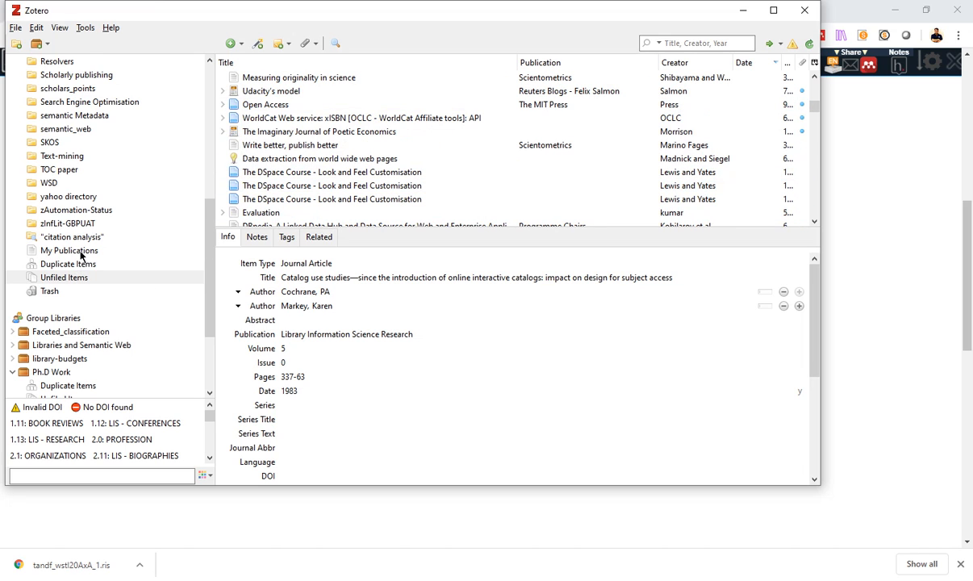
# Open the MLIS-Demo collection in My Library.
pyautogui.scroll(8, 84, 258)
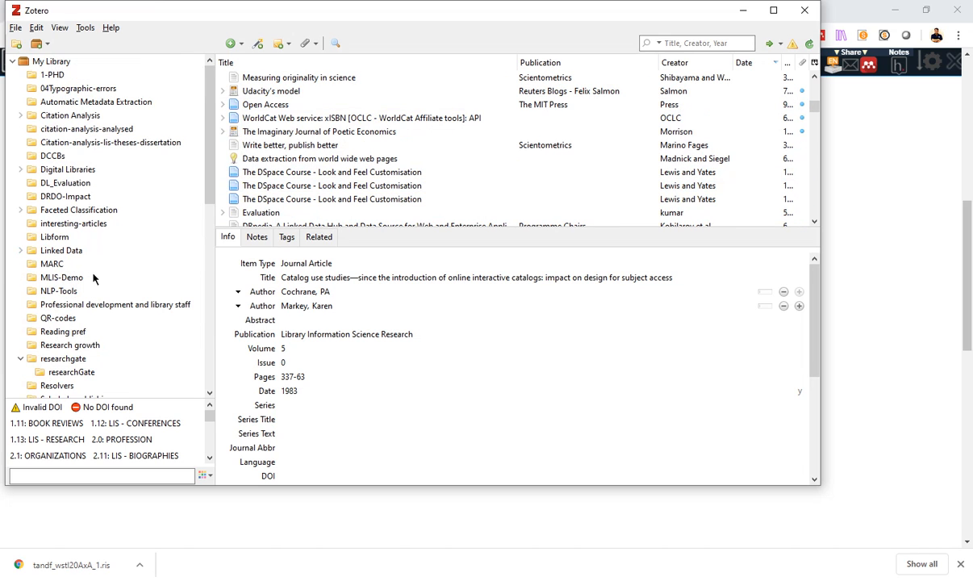
pyautogui.scroll(-2, 93, 277)
pyautogui.click(81, 196)
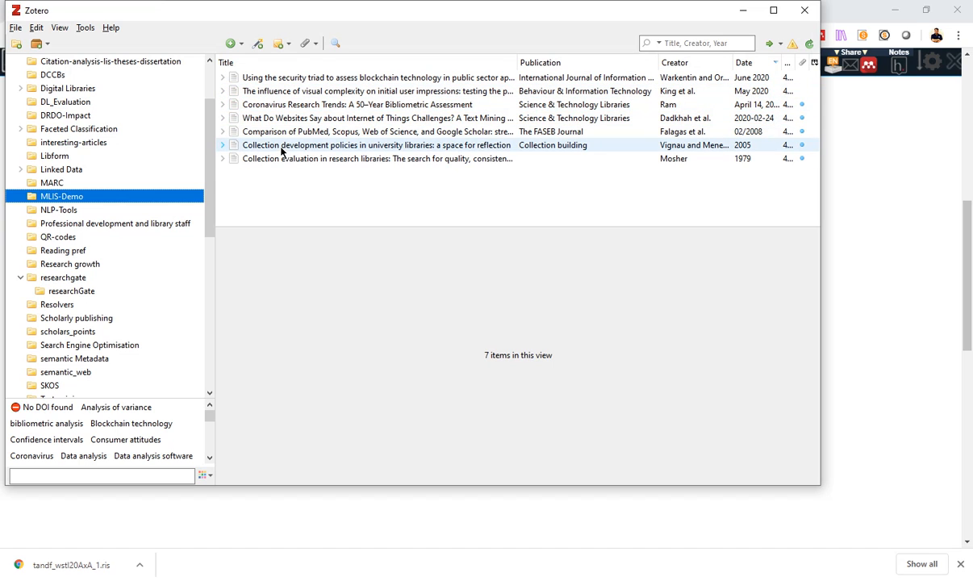
pyautogui.click(18, 29)
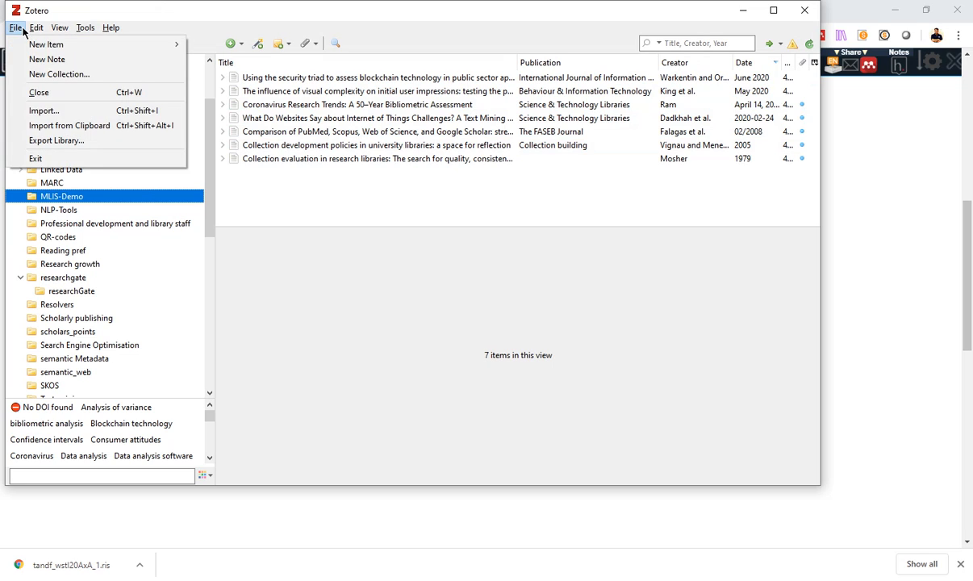
pyautogui.moveTo(37, 27)
pyautogui.click(343, 206)
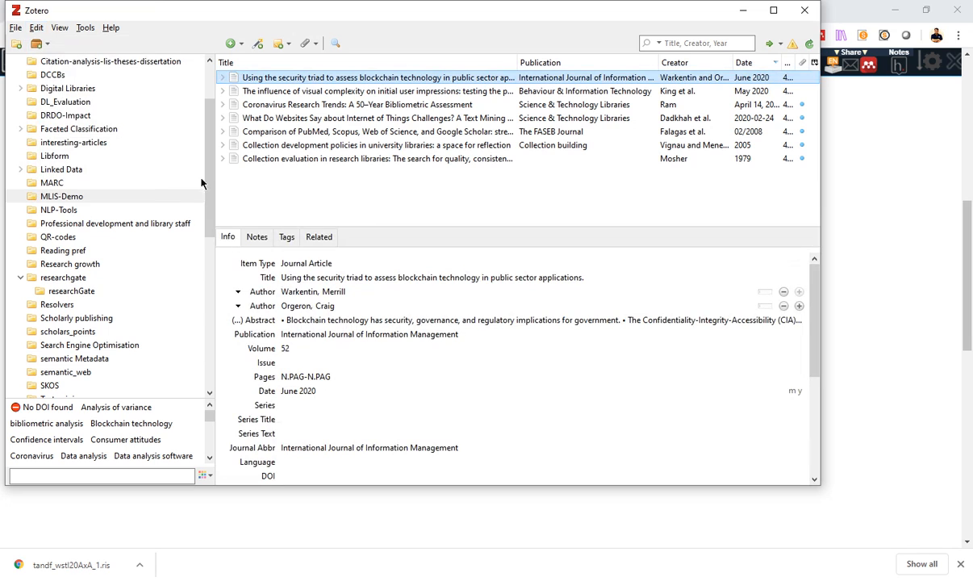
# Add the tandf_wstl20AxA_1.ris file from the Downloads folder in File Explorer directly to Zotero's MLIS-Demo collection.
pyautogui.click(196, 197)
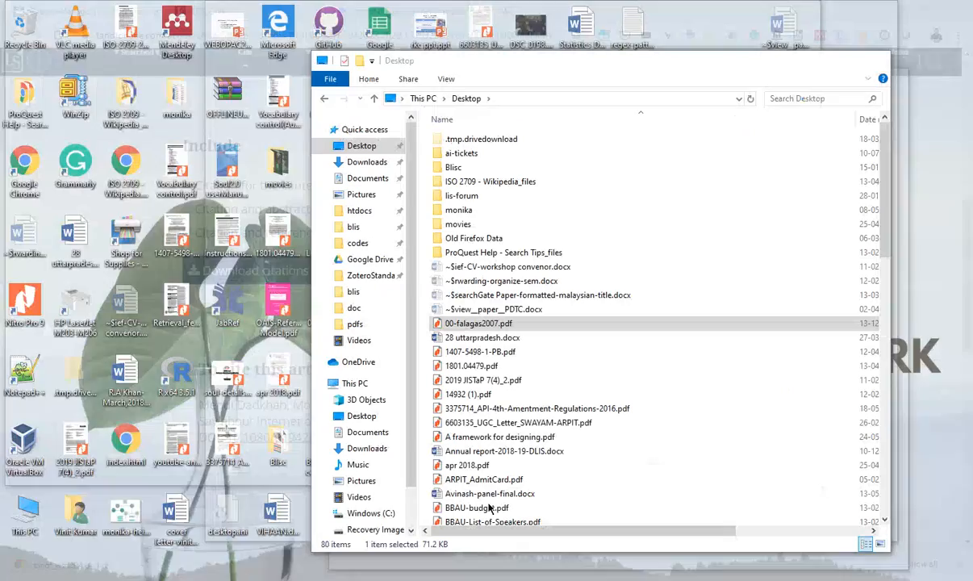
pyautogui.click(464, 494)
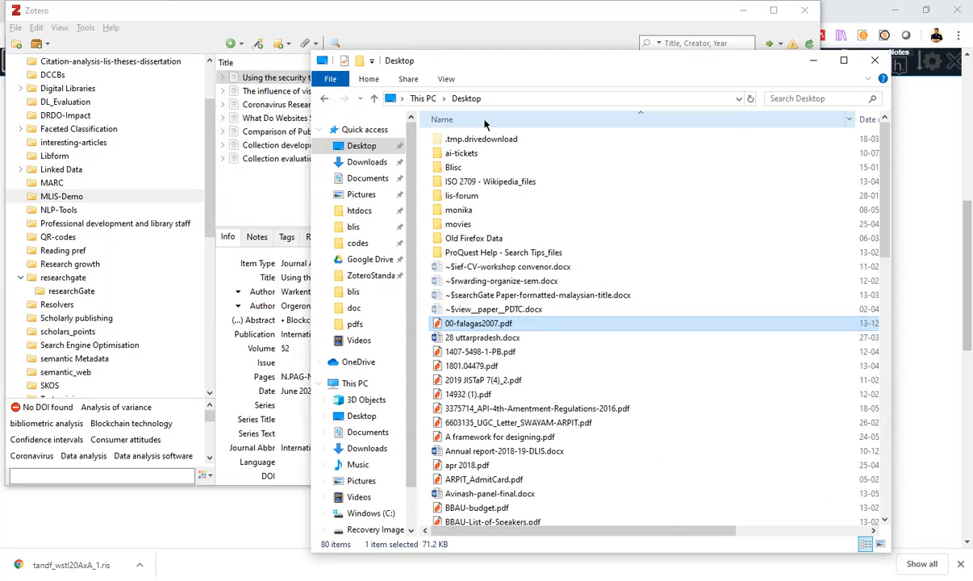
pyautogui.click(367, 162)
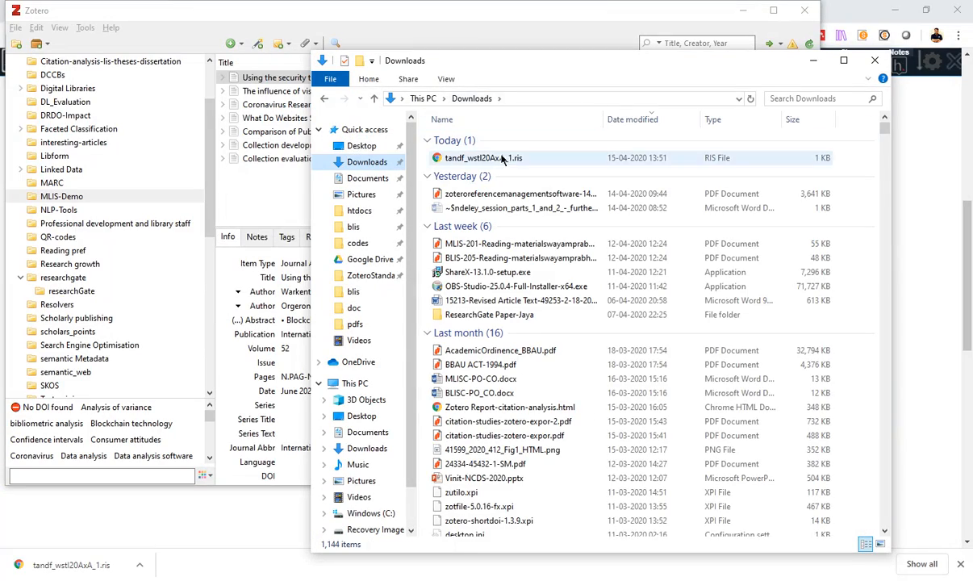
pyautogui.moveTo(501, 158); pyautogui.dragTo(273, 193)
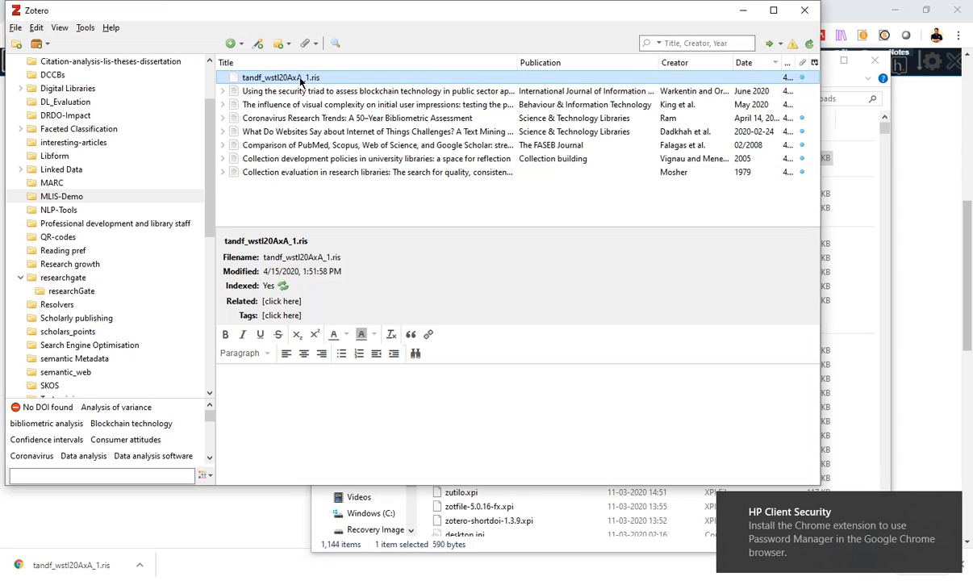
# Move the tandf_wstl20AxA_1.ris file item in the MLIS-Demo collection to the Trash.
pyautogui.rightClick(296, 79)
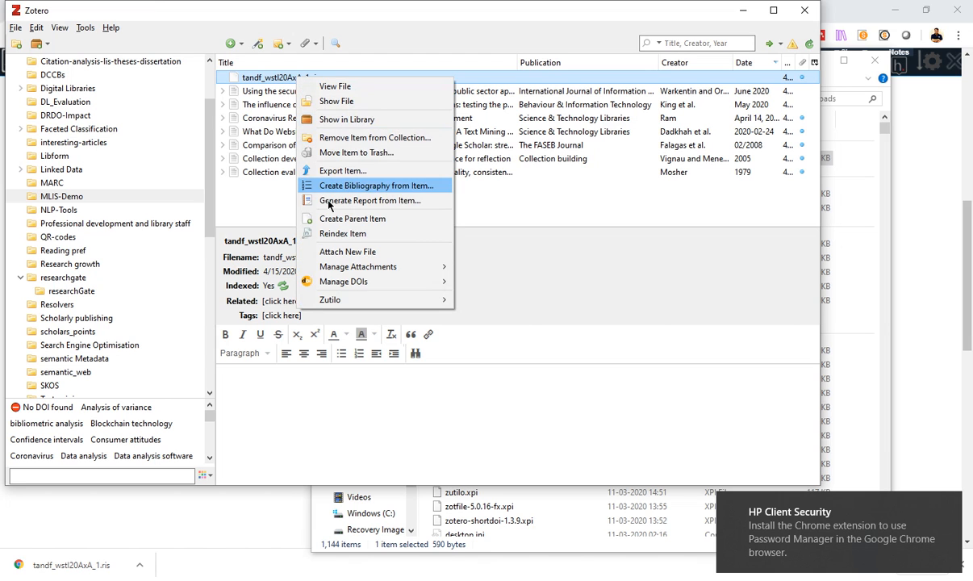
pyautogui.click(355, 153)
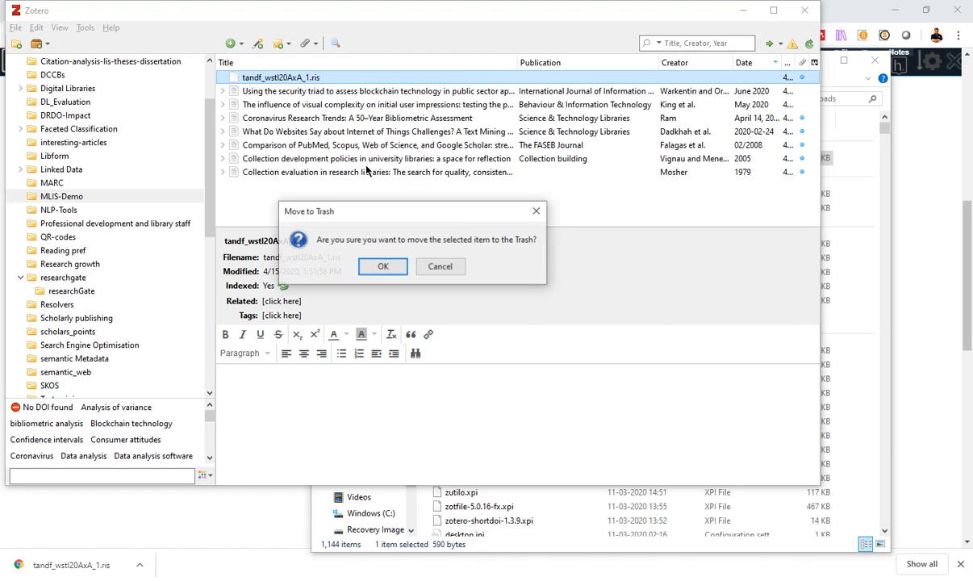
pyautogui.click(378, 263)
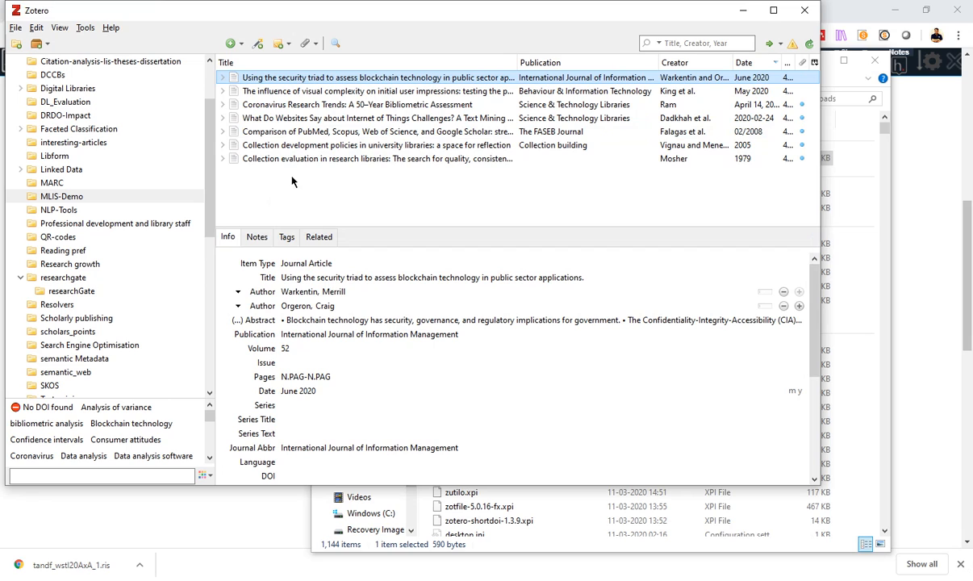
# Import tandf_wstl20AxA_1.ris from the Downloads folder into a new collection, copying files to the Zotero storage folder.
pyautogui.scroll(3, 145, 133)
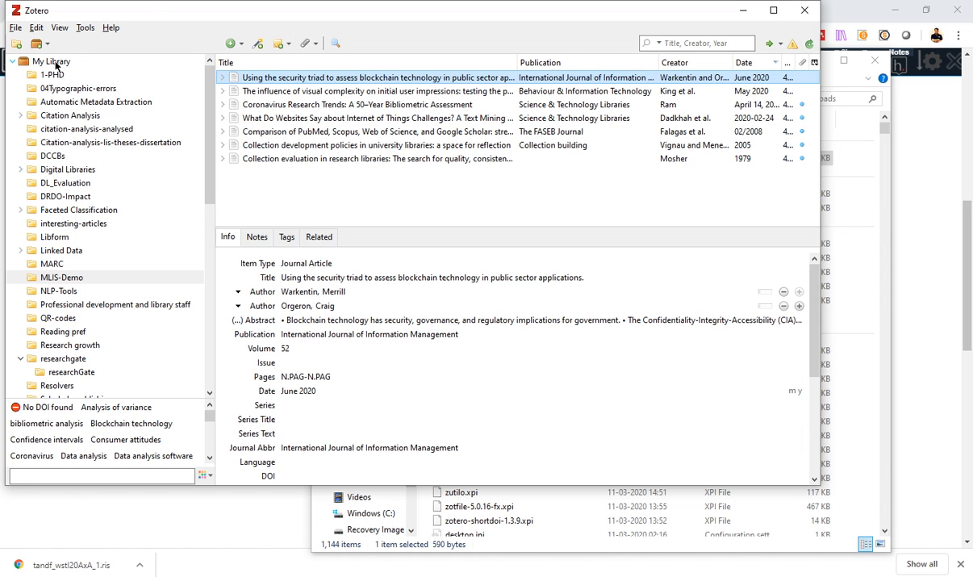
pyautogui.click(15, 28)
pyautogui.click(38, 109)
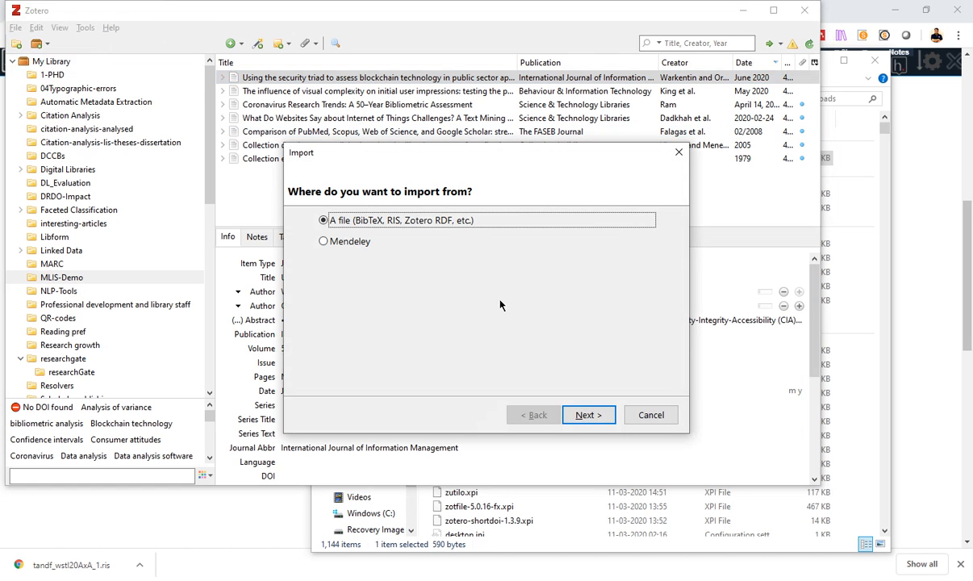
pyautogui.click(601, 416)
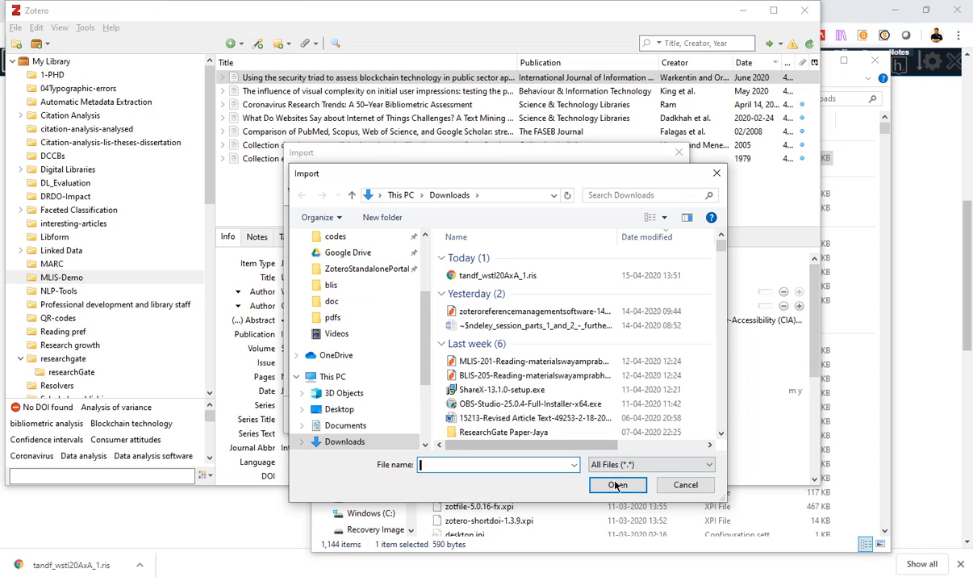
pyautogui.click(508, 275)
pyautogui.click(622, 485)
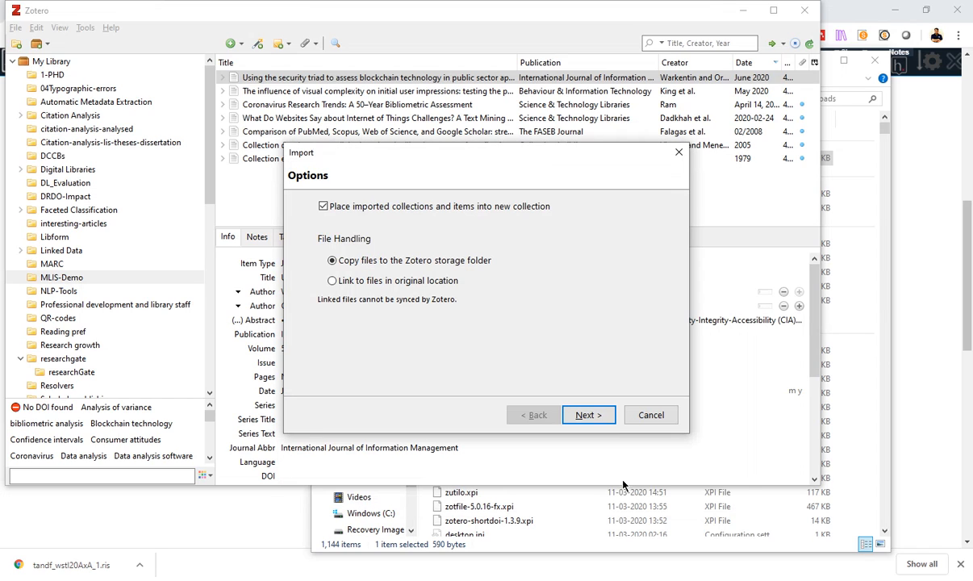
pyautogui.click(590, 414)
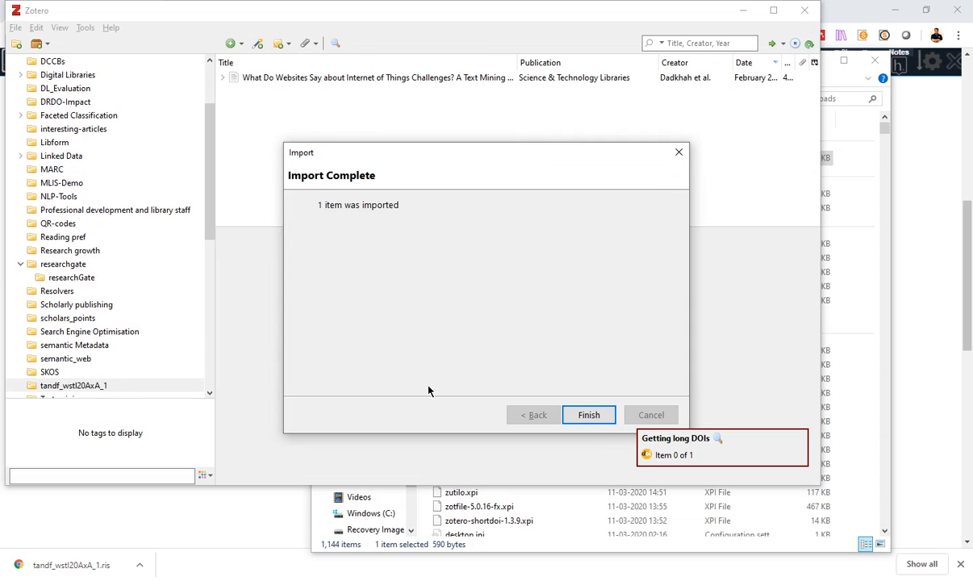
pyautogui.click(593, 417)
# Add the article "What Do Websites Say about Internet of Things Challenges?" from the tandf_wstl20AxA_1 collection to the MLIS-Demo collection.
pyautogui.click(81, 385)
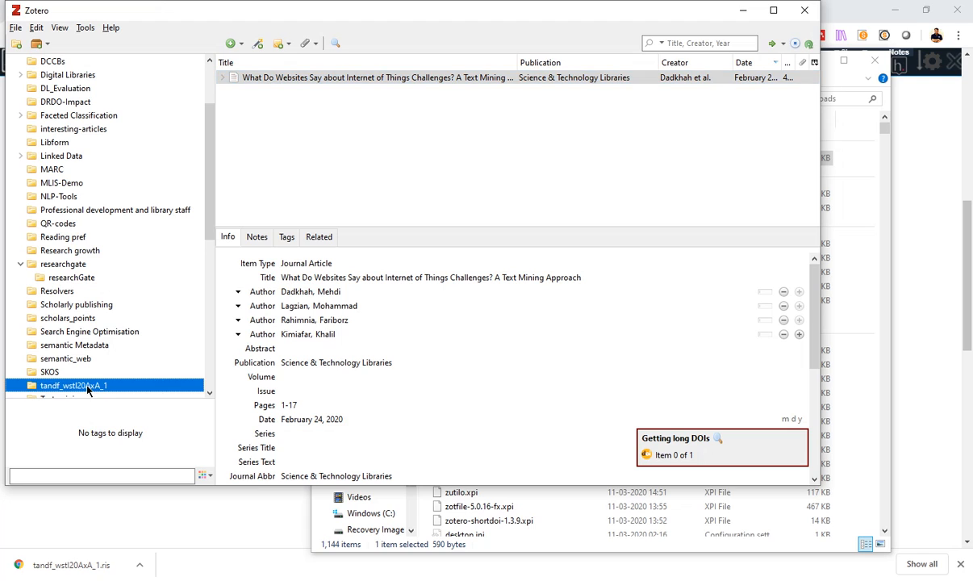
pyautogui.click(263, 81)
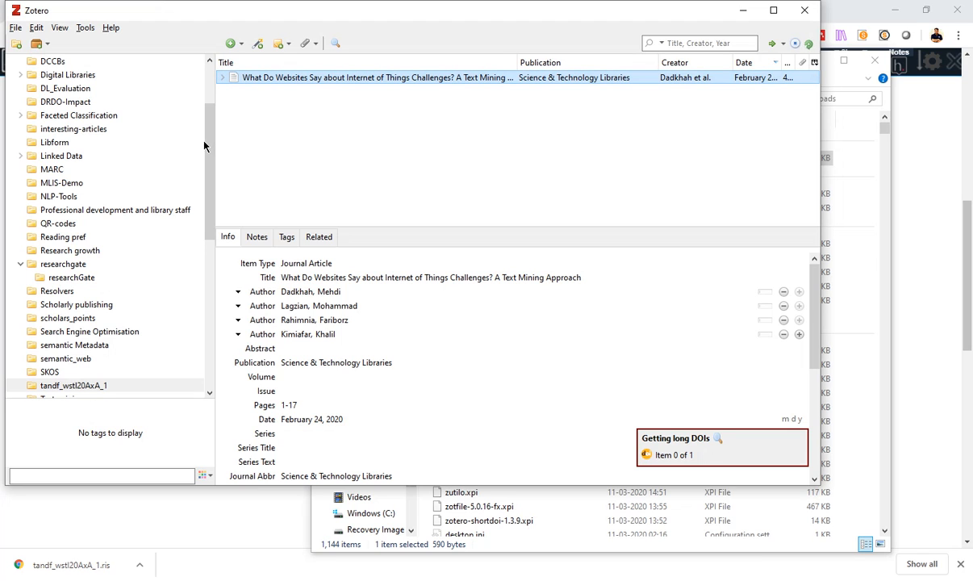
pyautogui.moveTo(245, 79); pyautogui.dragTo(67, 185)
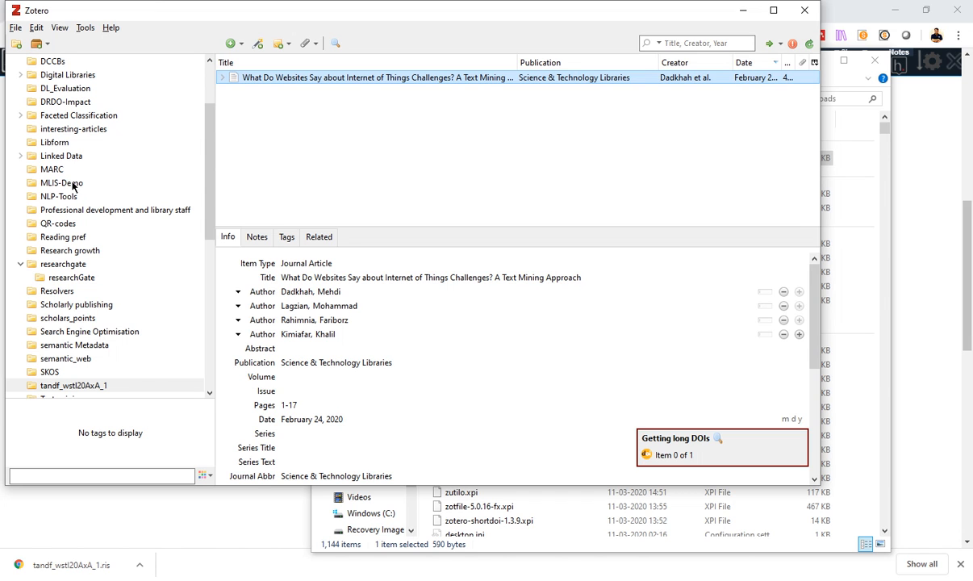
# Open the MLIS-Demo collection and compare the details of the two "What Do Websites Say about Internet of Things Challenges?" entries.
pyautogui.click(69, 182)
pyautogui.click(277, 133)
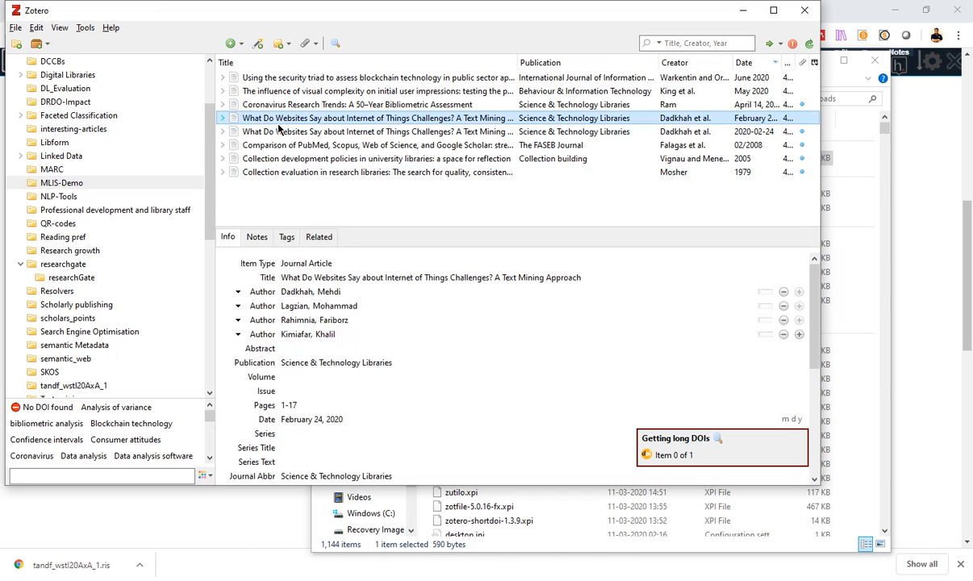
pyautogui.keyDown('ctrl'); pyautogui.click(284, 119); pyautogui.keyUp('ctrl')
pyautogui.click(284, 119)
pyautogui.click(280, 132)
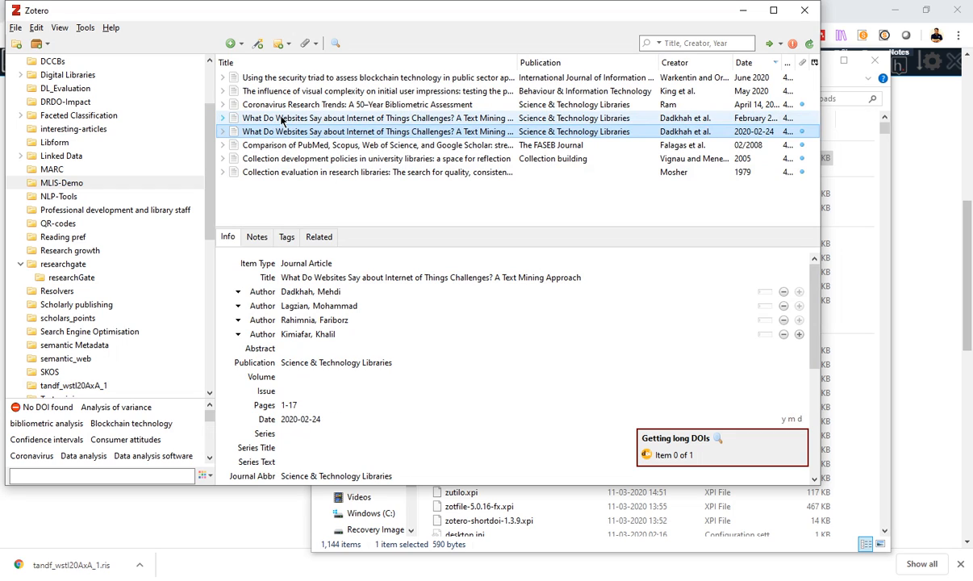
pyautogui.click(282, 120)
pyautogui.click(281, 133)
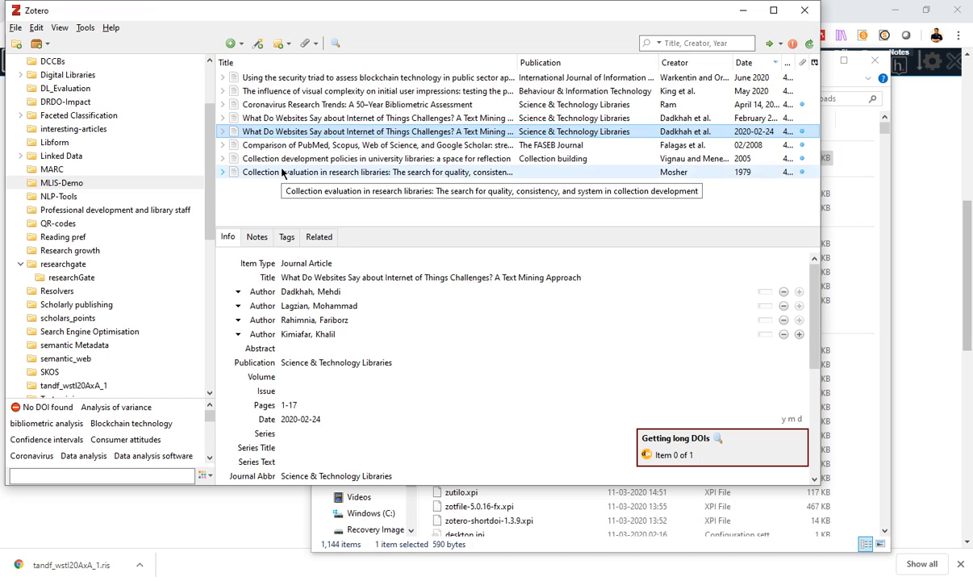
pyautogui.click(280, 120)
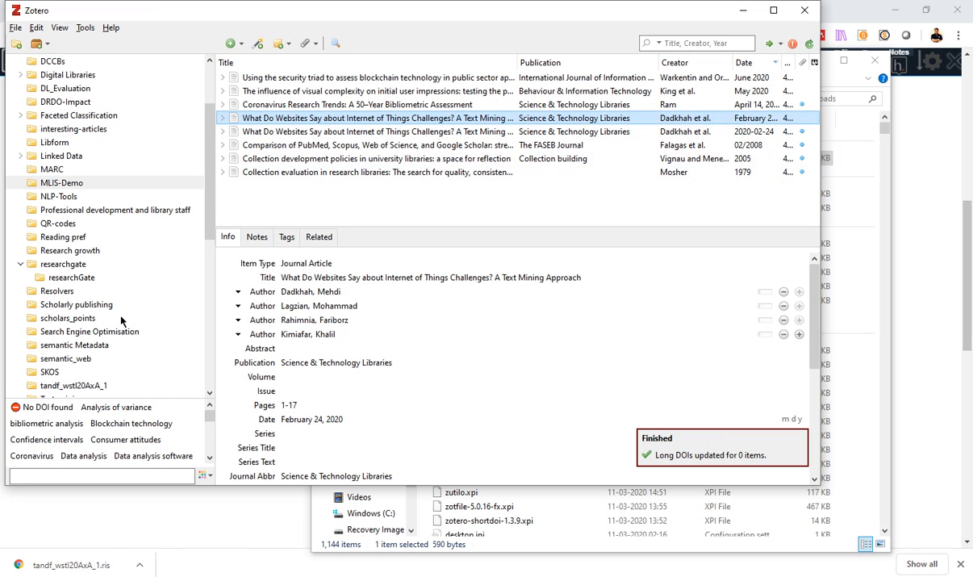
# Delete the tandf_wstl20AxA_1 collection without deleting its items, and reopen the MLIS-Demo collection.
pyautogui.click(92, 385)
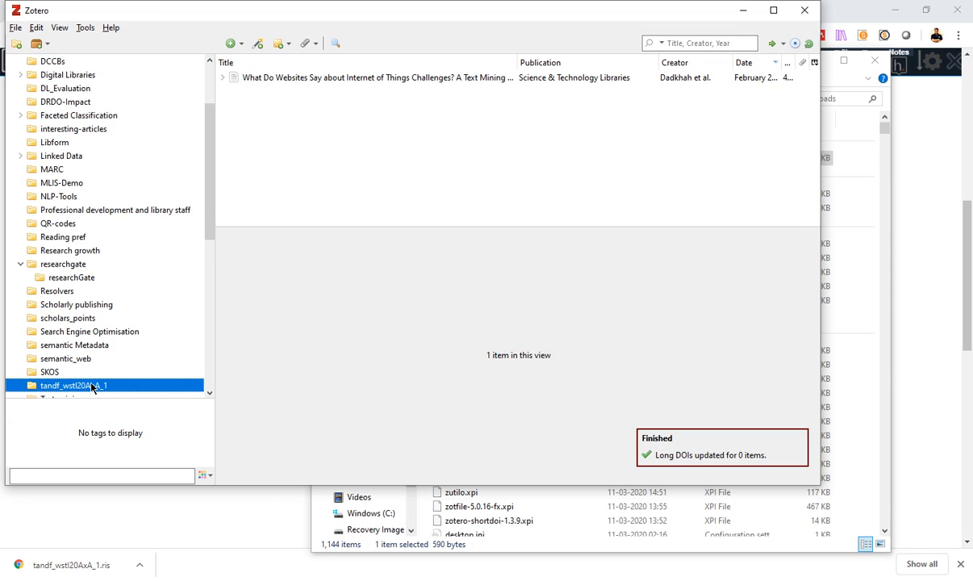
pyautogui.rightClick(92, 385)
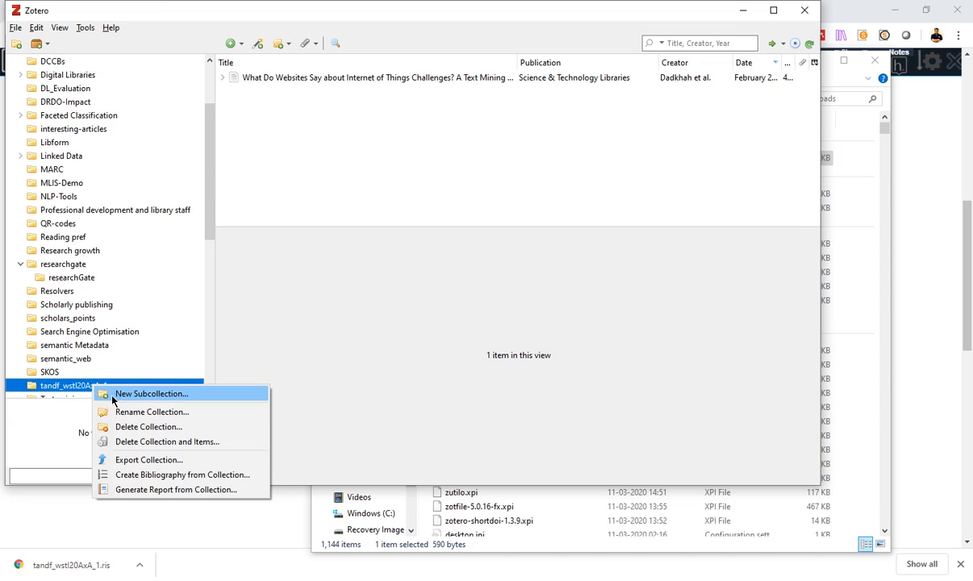
pyautogui.click(148, 427)
pyautogui.click(382, 272)
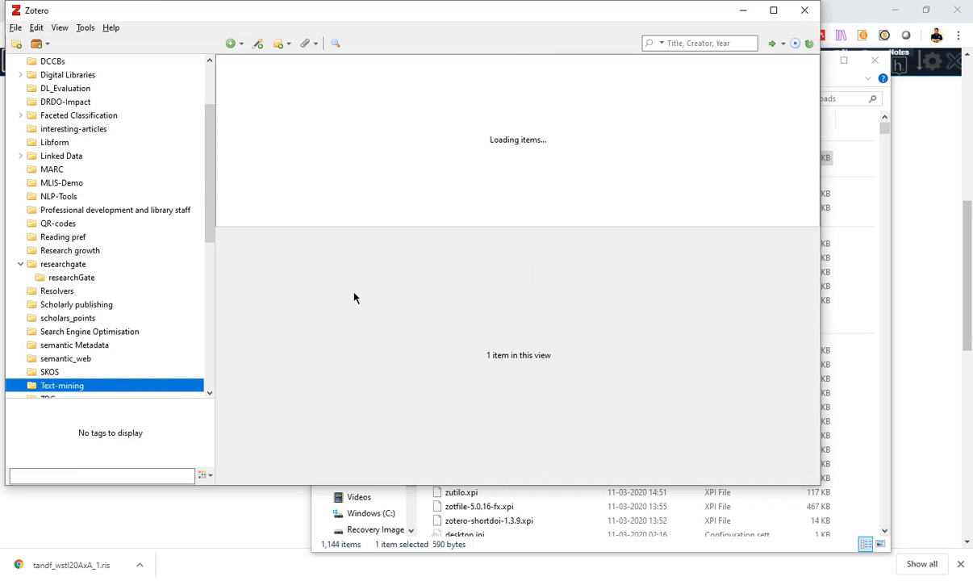
pyautogui.scroll(2, 105, 268)
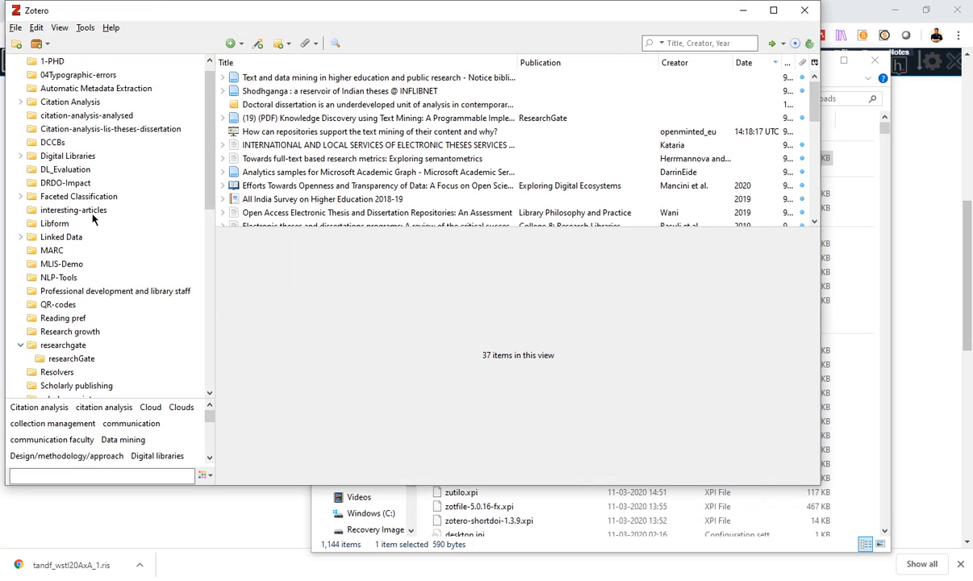
pyautogui.click(73, 263)
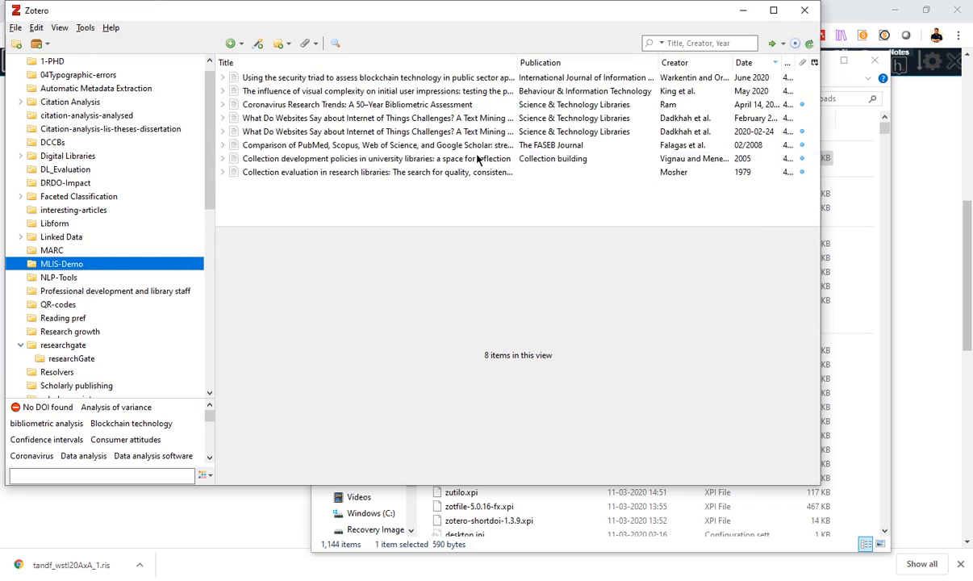
pyautogui.click(86, 28)
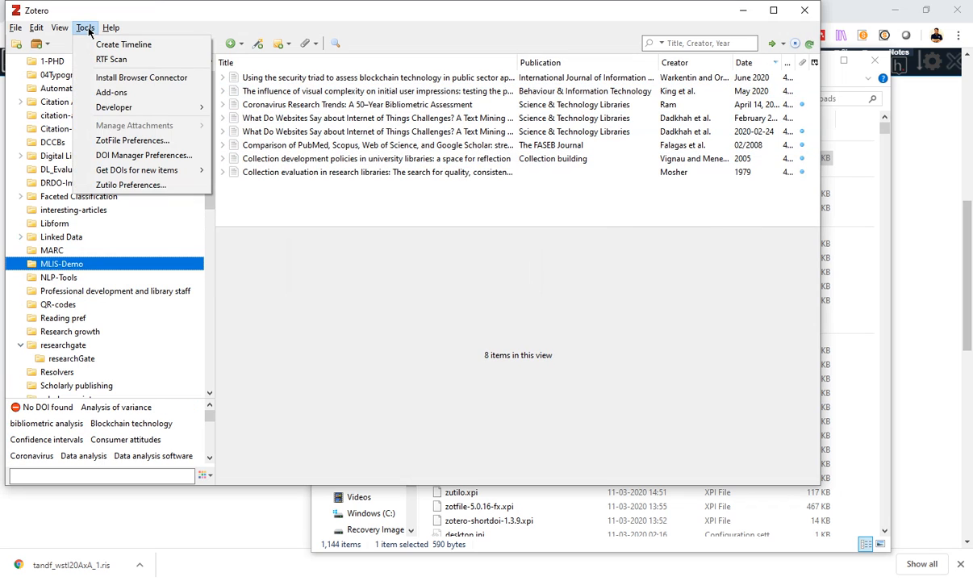
pyautogui.moveTo(60, 27)
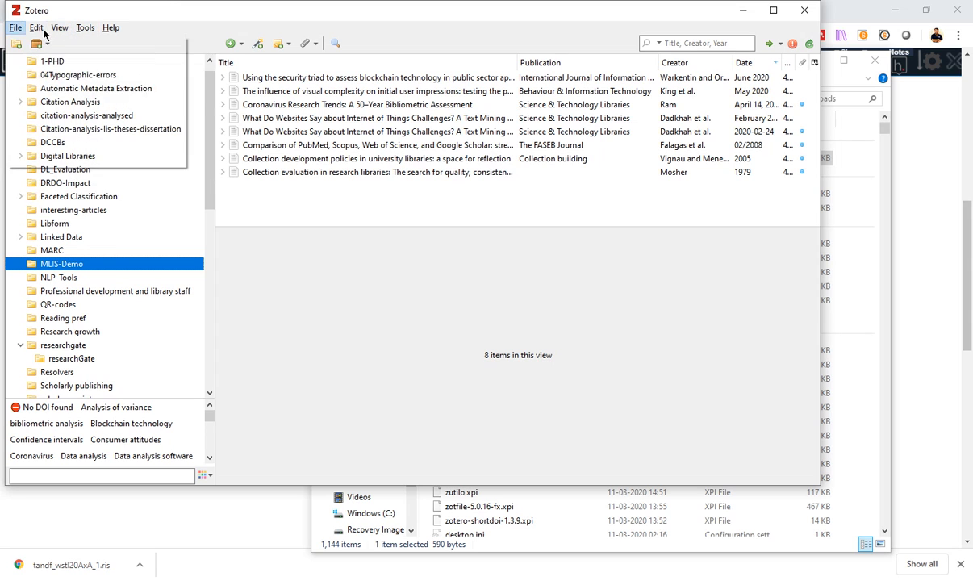
pyautogui.click(406, 196)
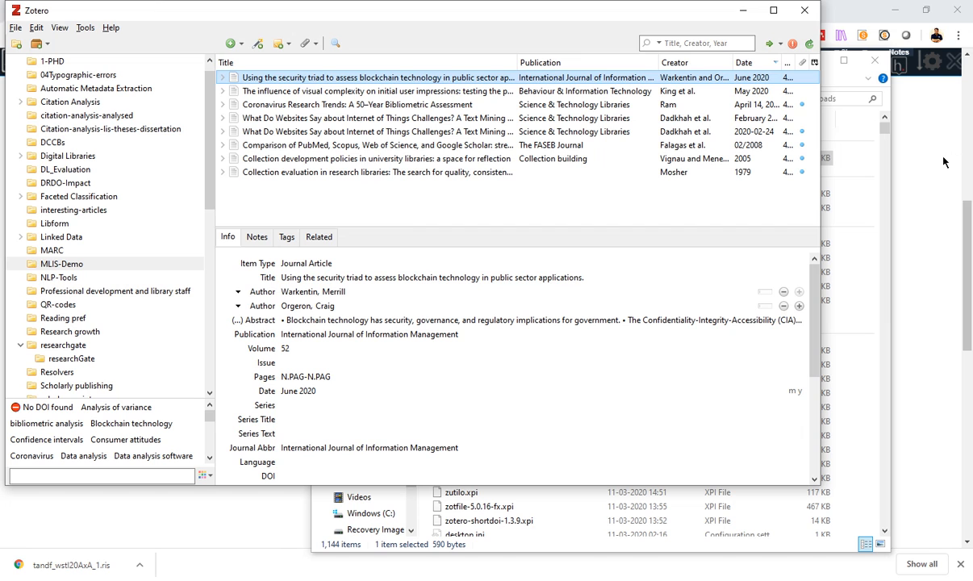
# Switch to Chrome and show the Google Scholar results for "collection development libraries".
pyautogui.hotkey('alt', 'Tab')
pyautogui.scroll(5, 403, 207)
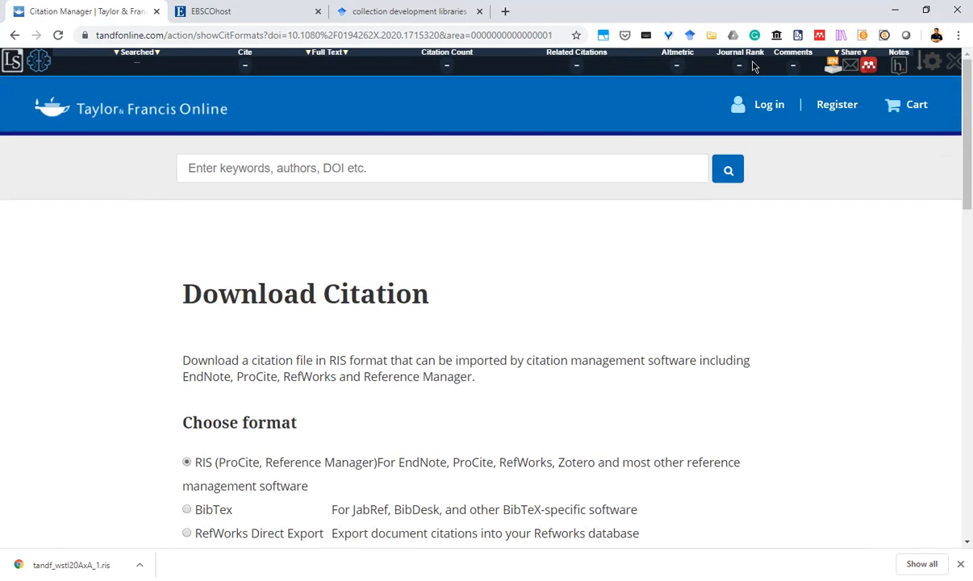
pyautogui.click(369, 11)
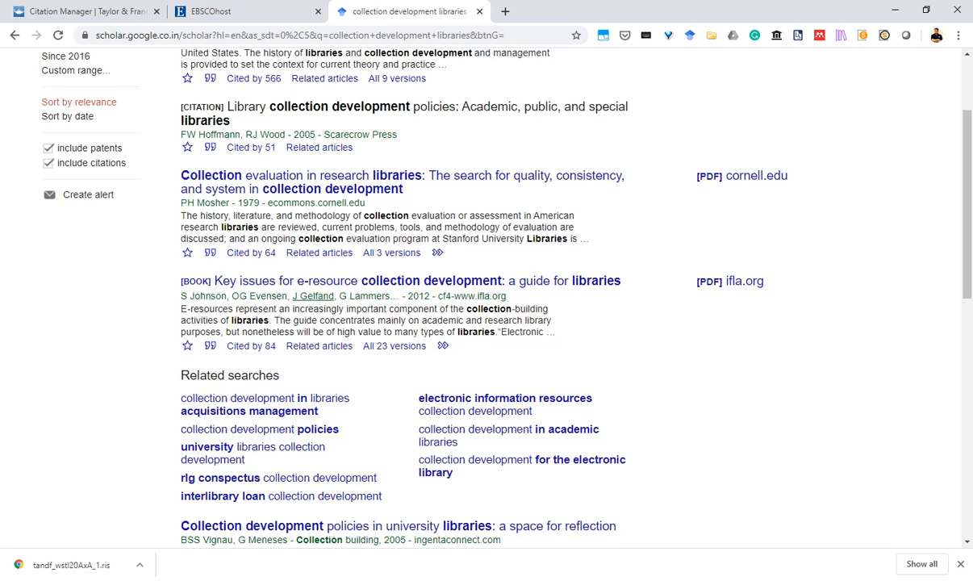
# Switch back to Zotero and create a new Journal Article item in the MLIS-Demo collection with the title "abc".
pyautogui.click(660, 579)
pyautogui.click(234, 43)
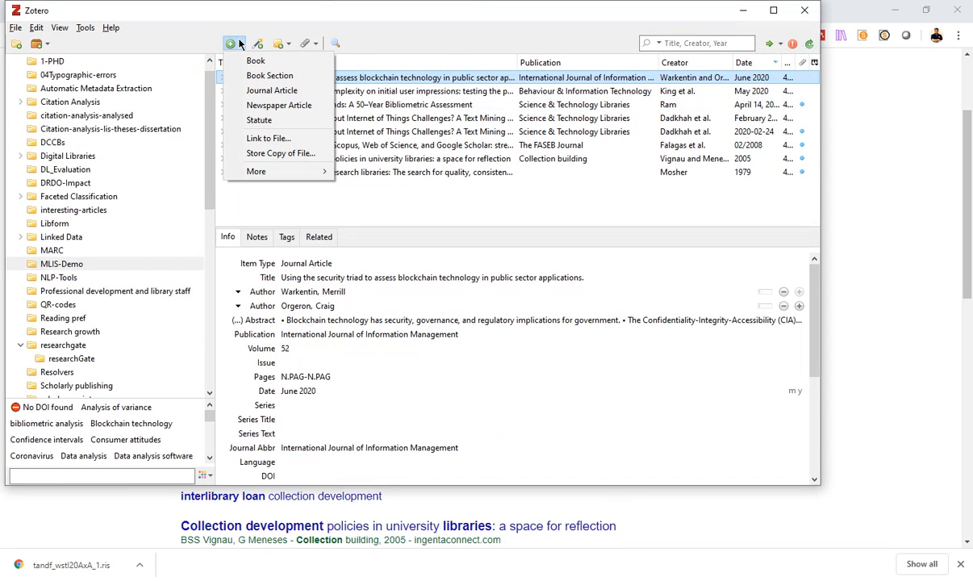
pyautogui.click(242, 45)
pyautogui.click(242, 45)
pyautogui.click(259, 95)
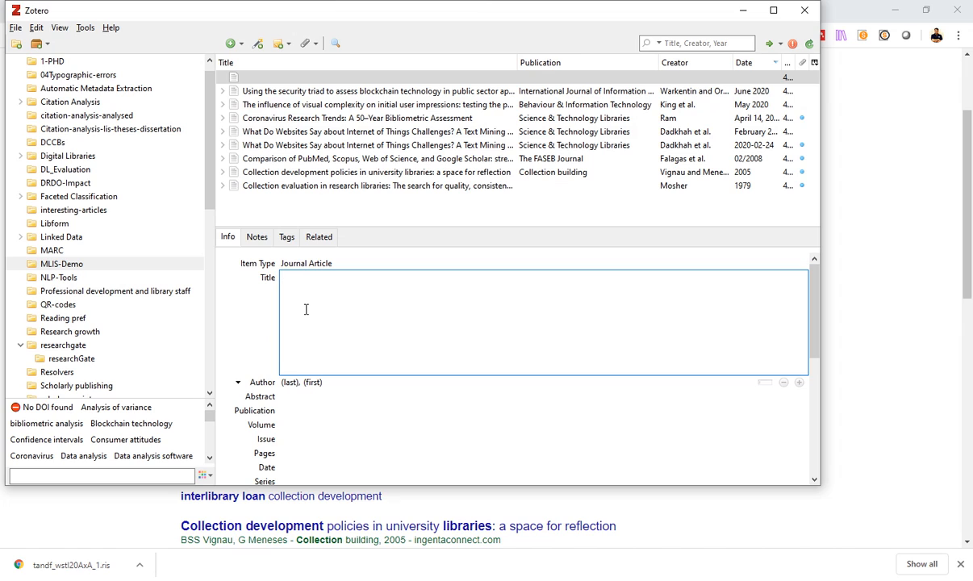
pyautogui.write('abc')
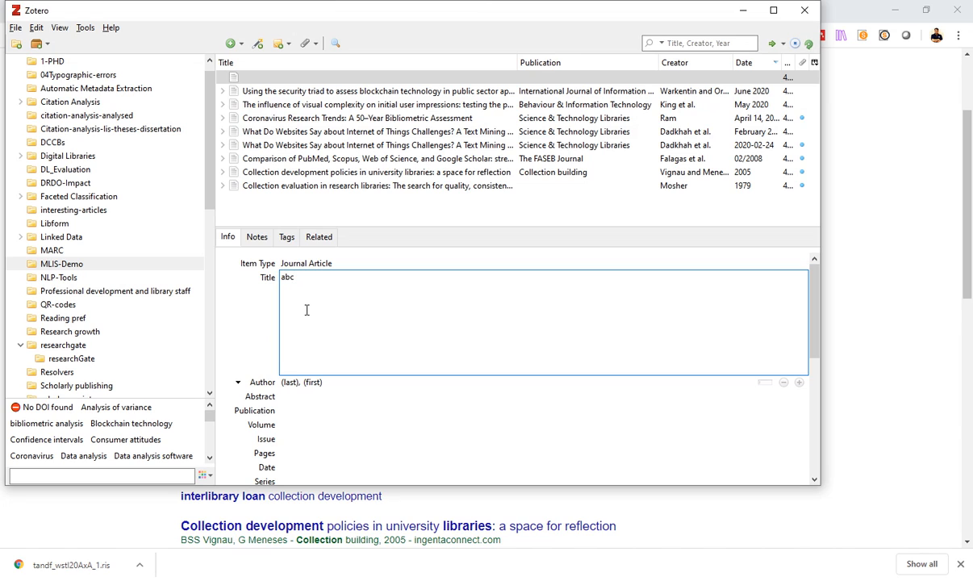
# Set the author of the "abc" journal article to last name Frost and first name Robert.
pyautogui.click(291, 382)
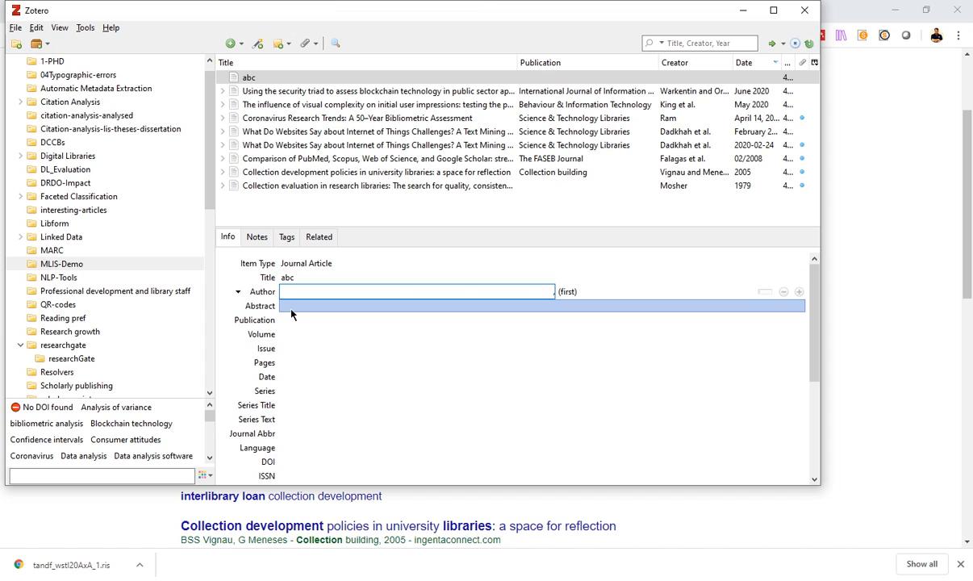
pyautogui.write('fro')
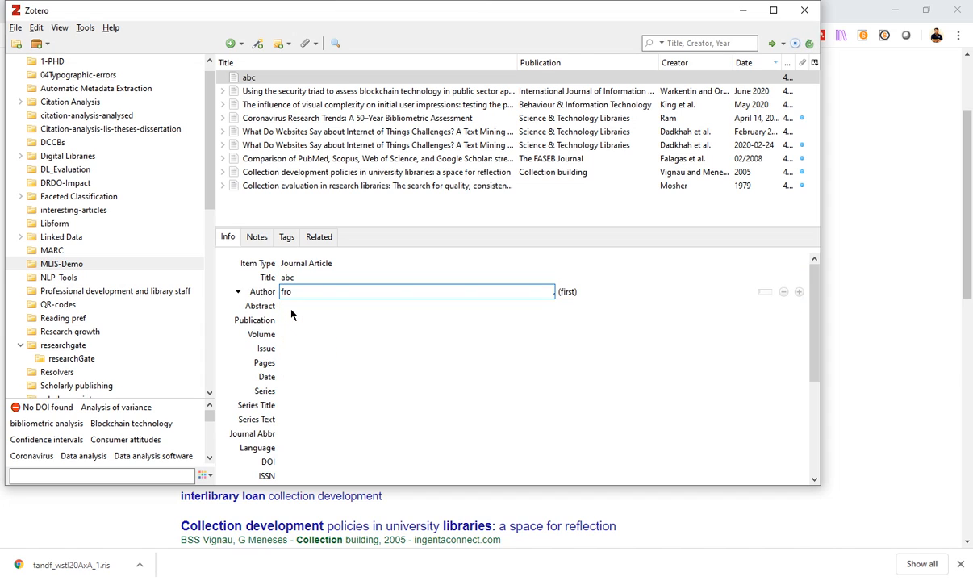
pyautogui.write('st')
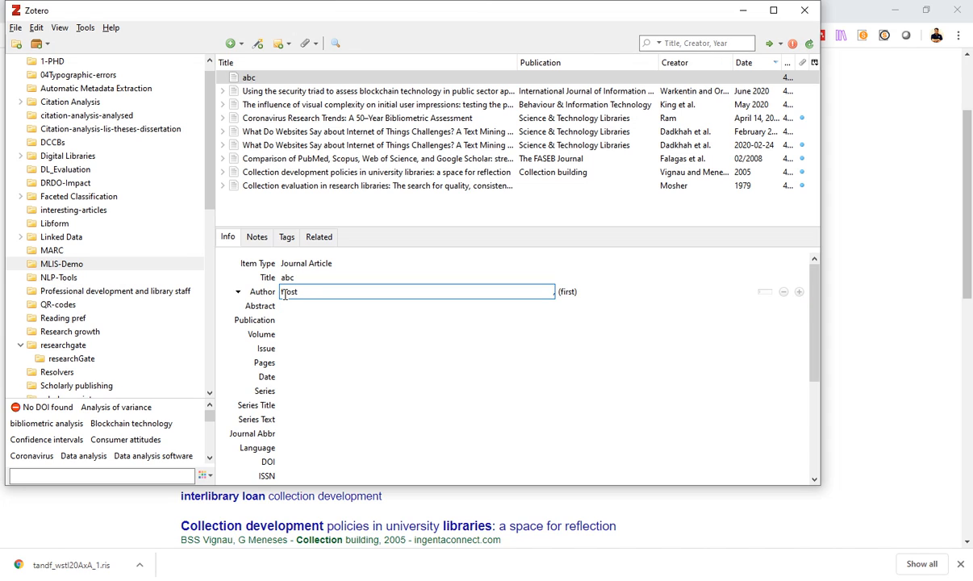
pyautogui.moveTo(284, 294); pyautogui.dragTo(279, 296)
pyautogui.click(575, 295)
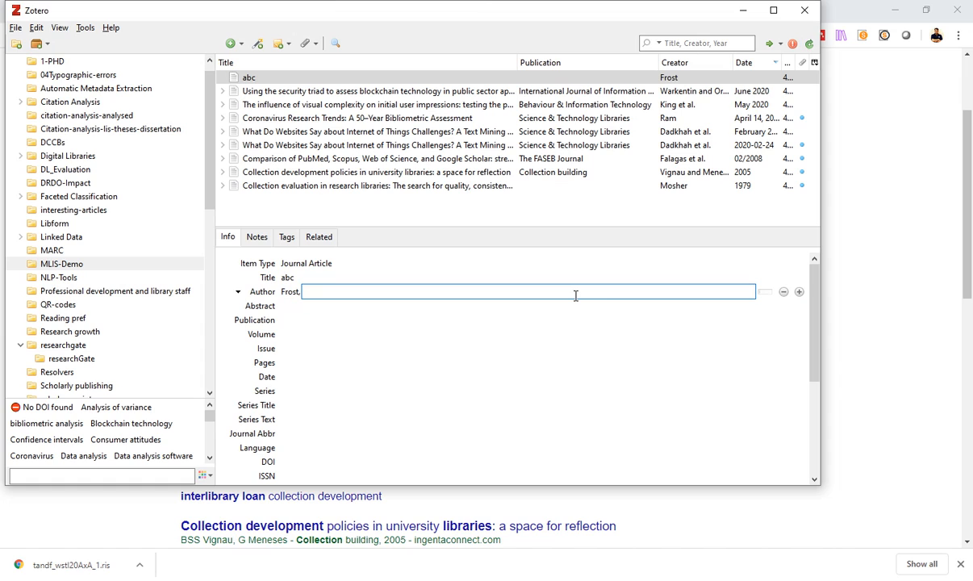
pyautogui.write('R')
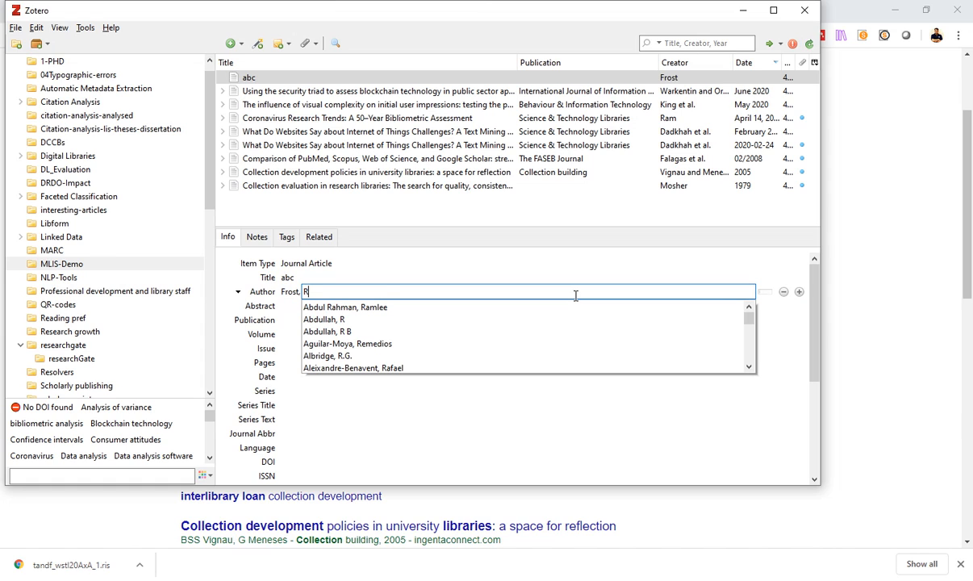
pyautogui.write('obert')
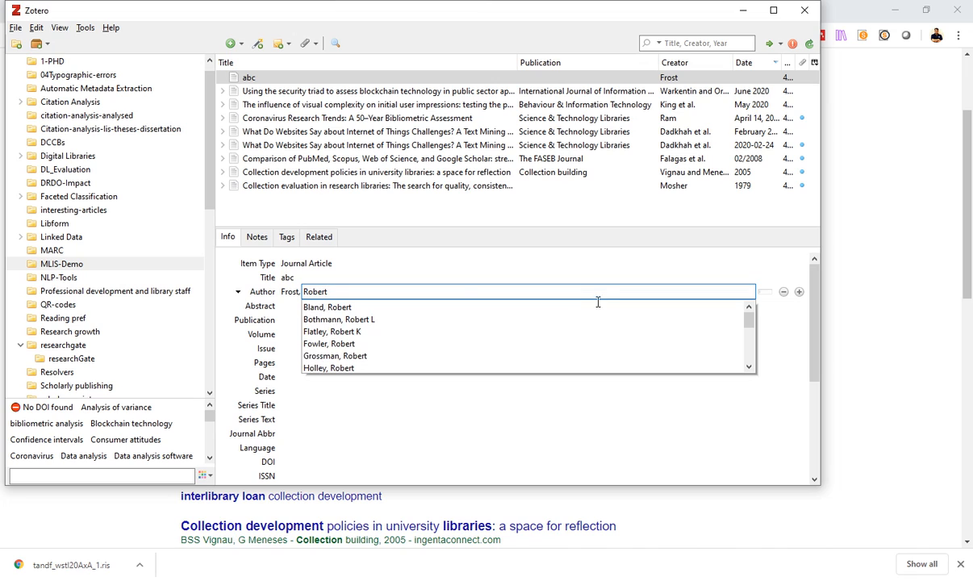
pyautogui.click(403, 271)
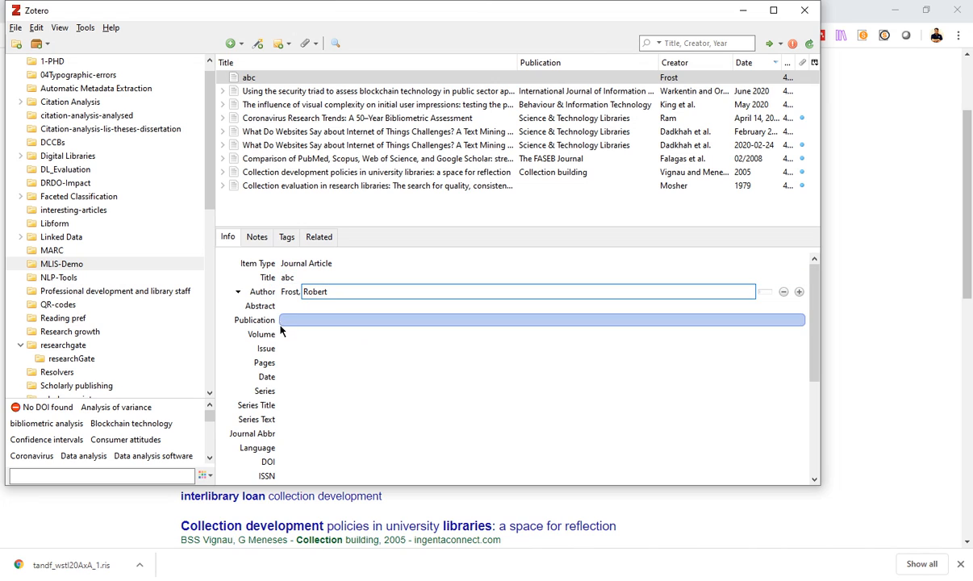
# Set the publication of the "abc" journal article to "XYZ Journal".
pyautogui.click(307, 338)
pyautogui.click(305, 319)
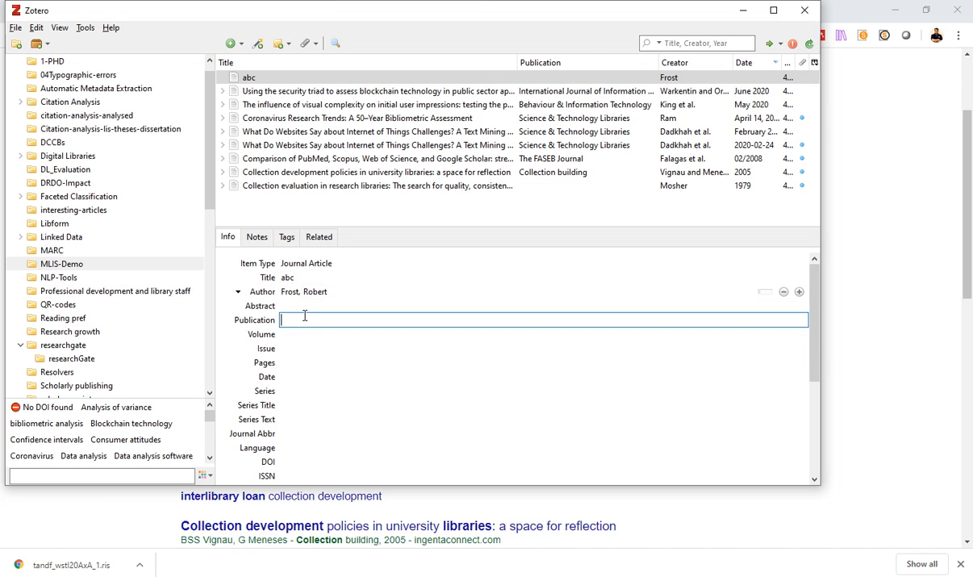
pyautogui.write('X')
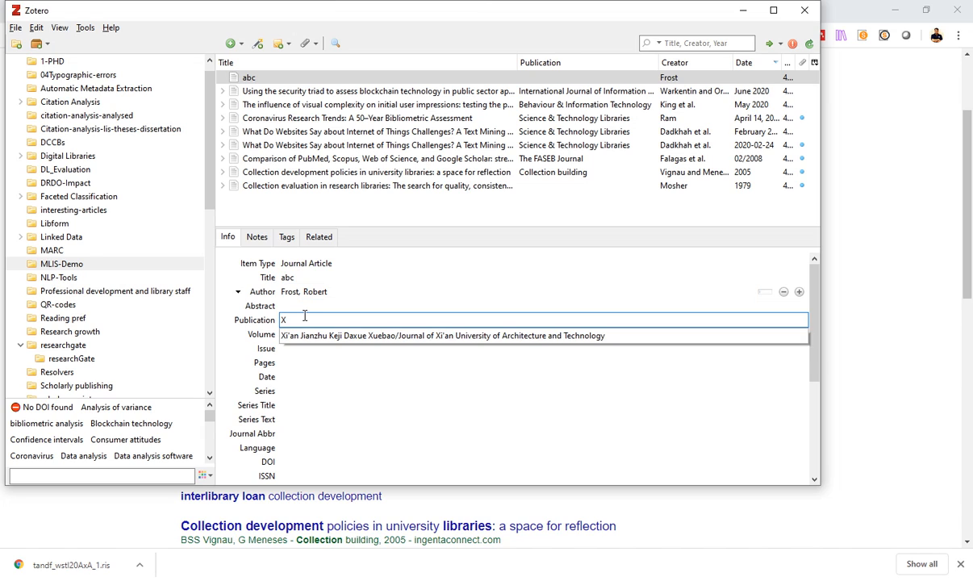
pyautogui.write('YZ')
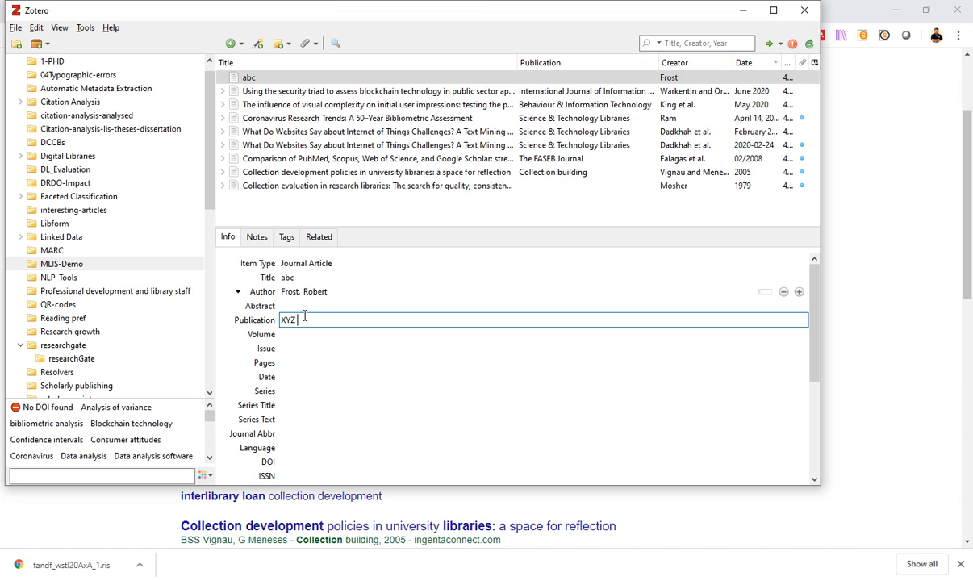
pyautogui.write(' Journal')
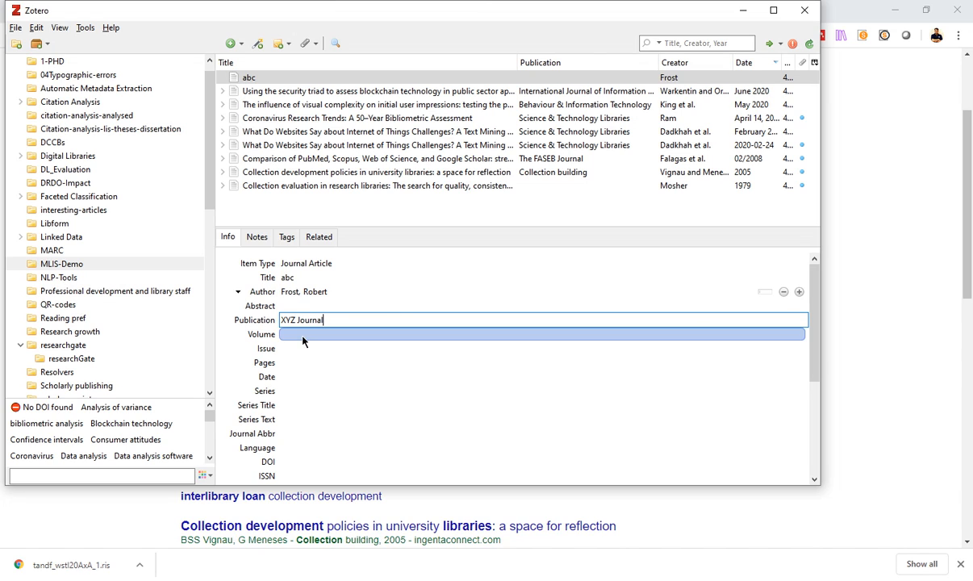
# Set the "abc" article's volume to 32, issue to 2 and date to 2018, and save the entry.
pyautogui.press('Tab')
pyautogui.write('3')
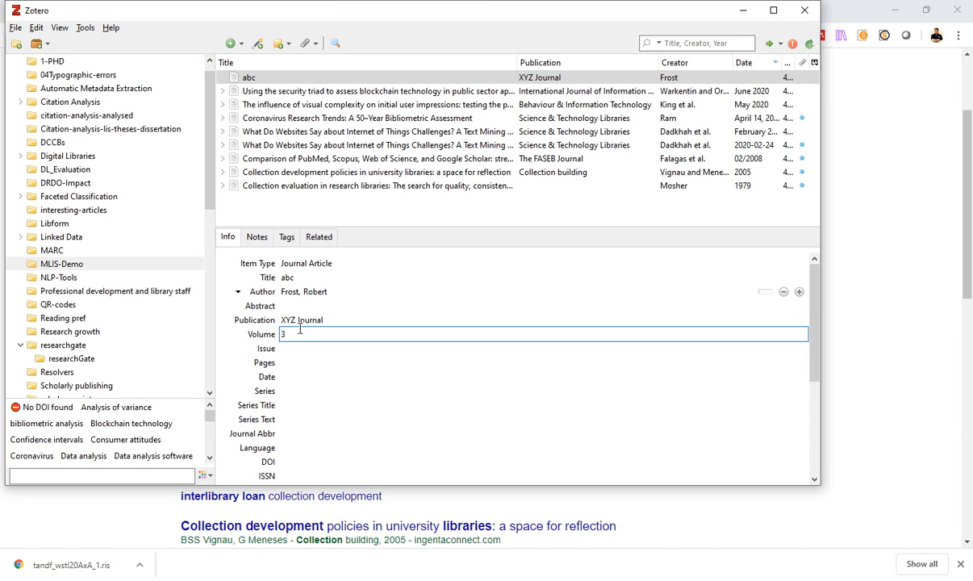
pyautogui.press('Tab')
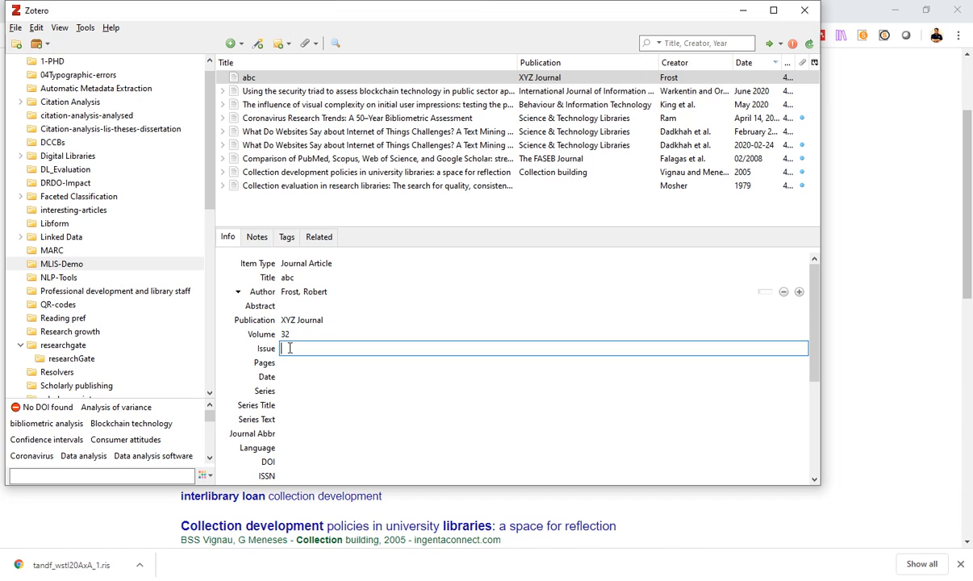
pyautogui.write('2')
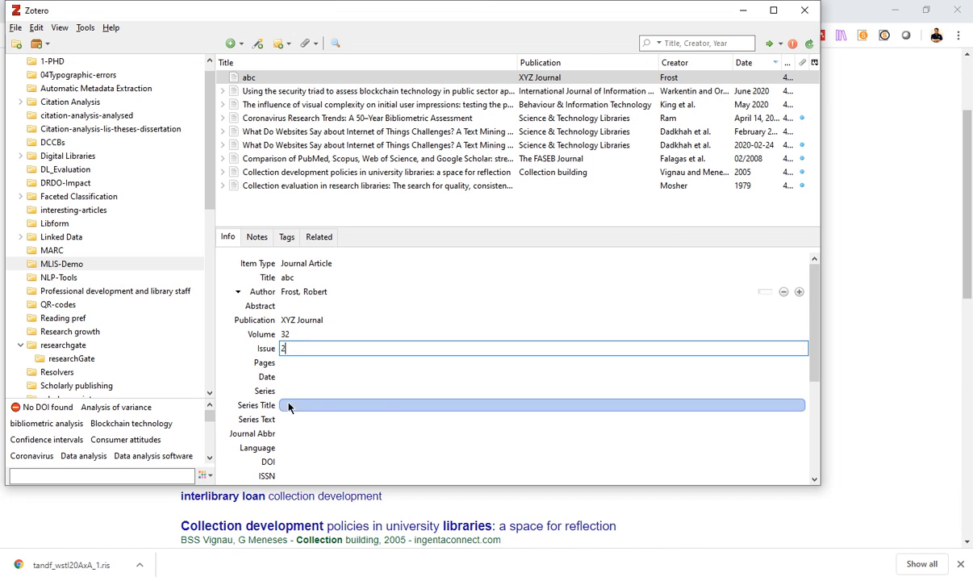
pyautogui.click(289, 378)
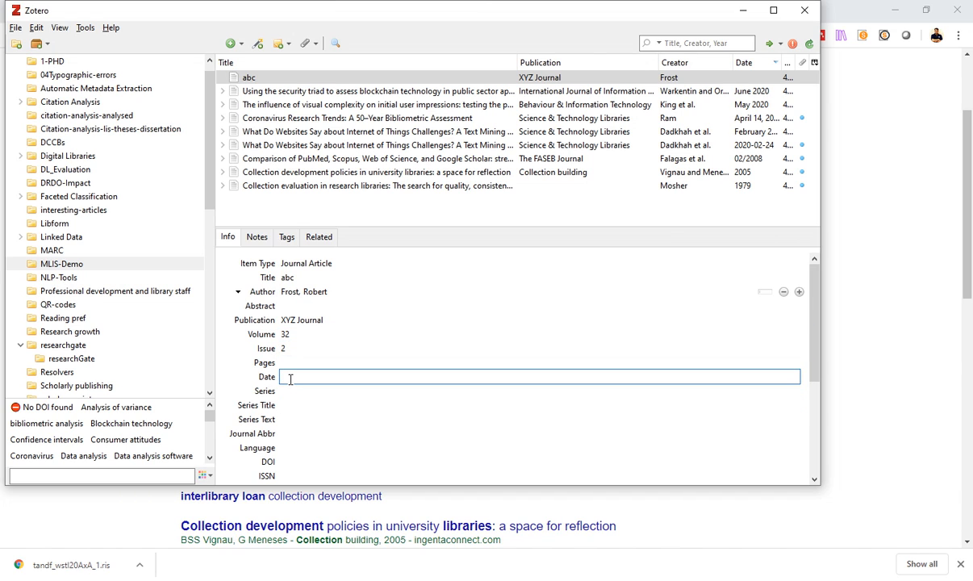
pyautogui.write('2018')
pyautogui.click(351, 213)
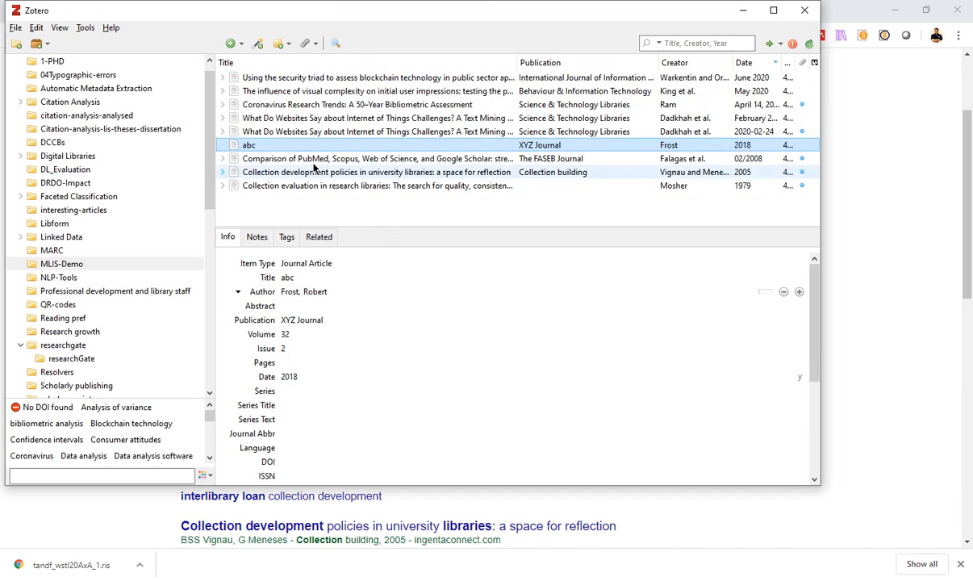
# Look over the actions available for the "abc" item, including its attachment options, and view its notes.
pyautogui.rightClick(269, 148)
pyautogui.moveTo(321, 191)
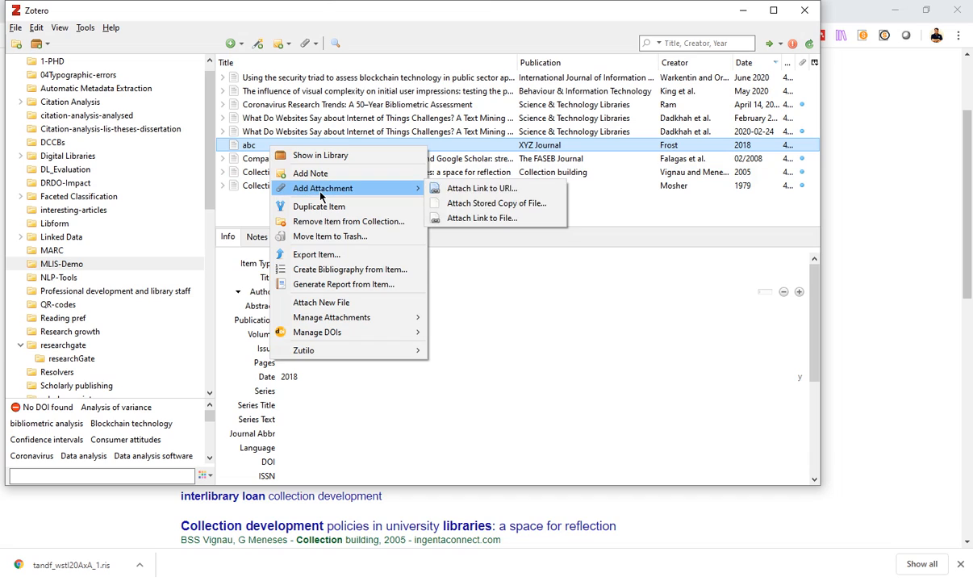
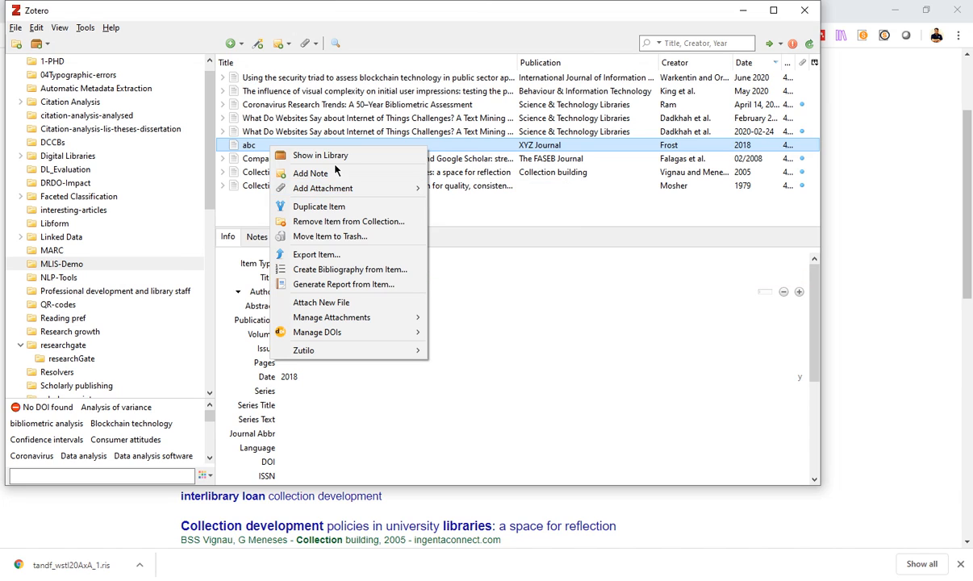
pyautogui.click(231, 219)
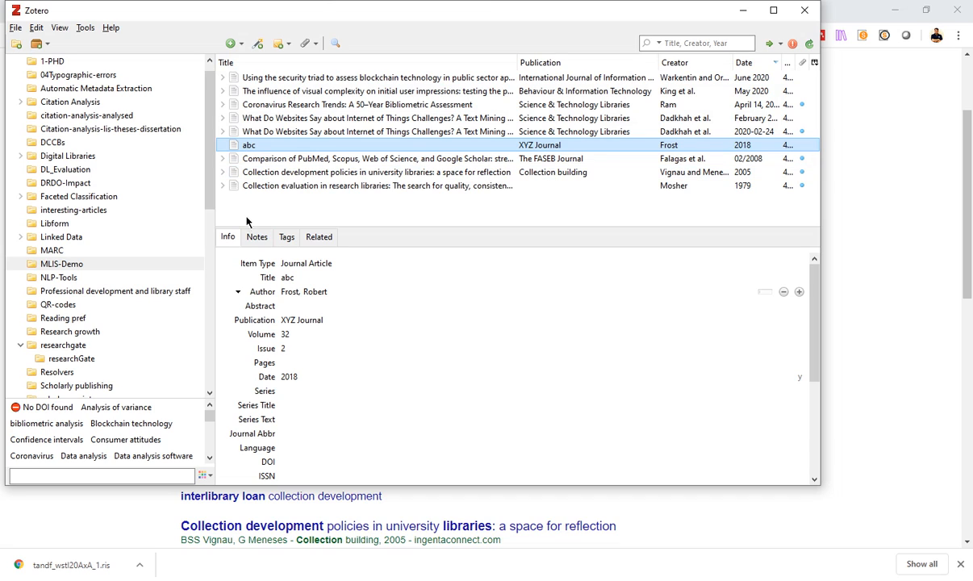
pyautogui.click(257, 236)
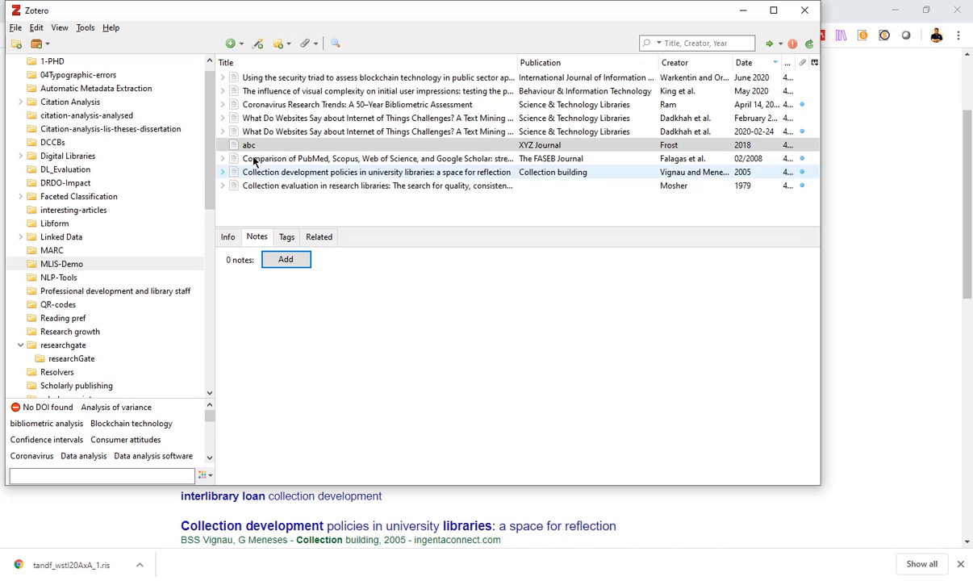
# Add a note to the upper Internet of Things article reading "This paper discusses about managing websites on cloud." and "#imp for lit rev section".
pyautogui.click(241, 117)
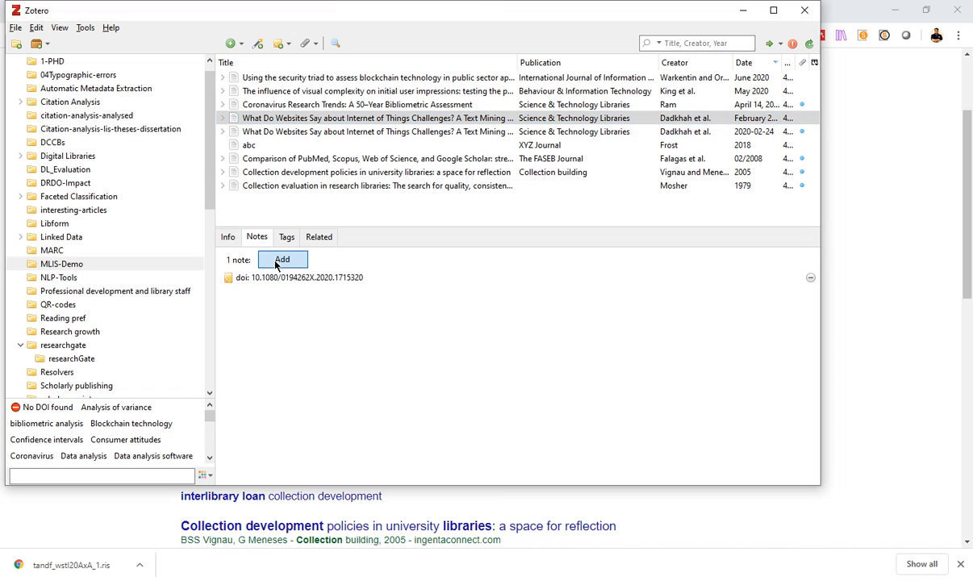
pyautogui.click(279, 260)
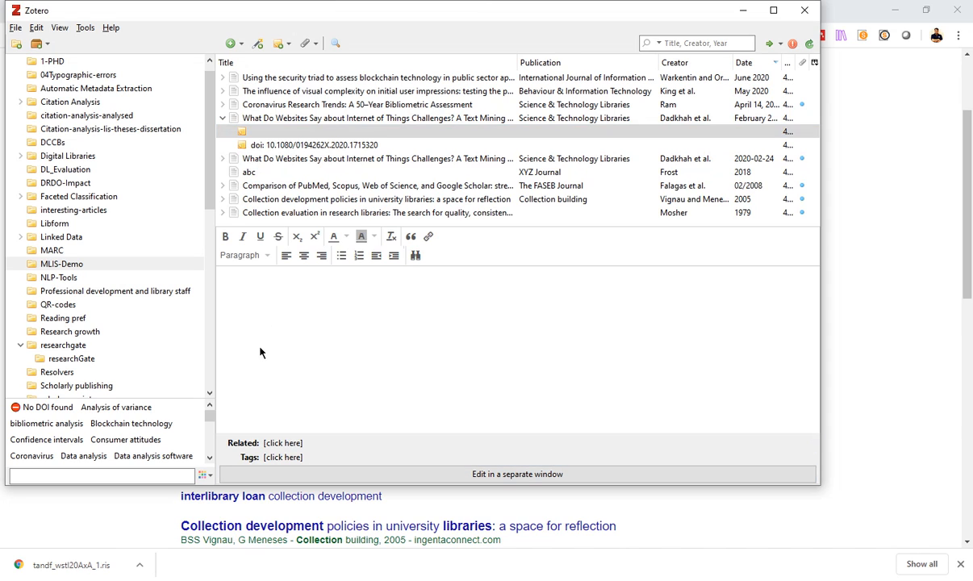
pyautogui.write('This paper discusses about ma')
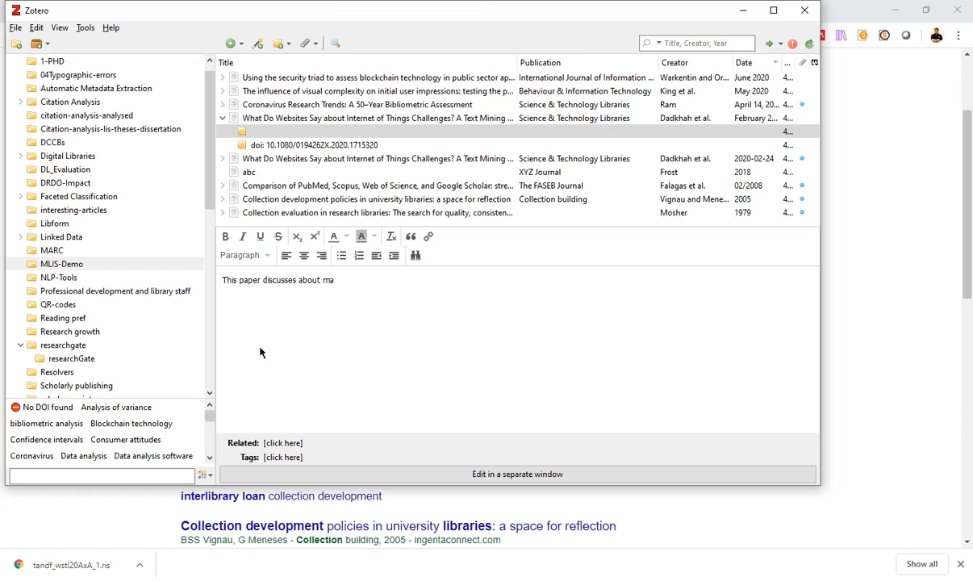
pyautogui.write('naging')
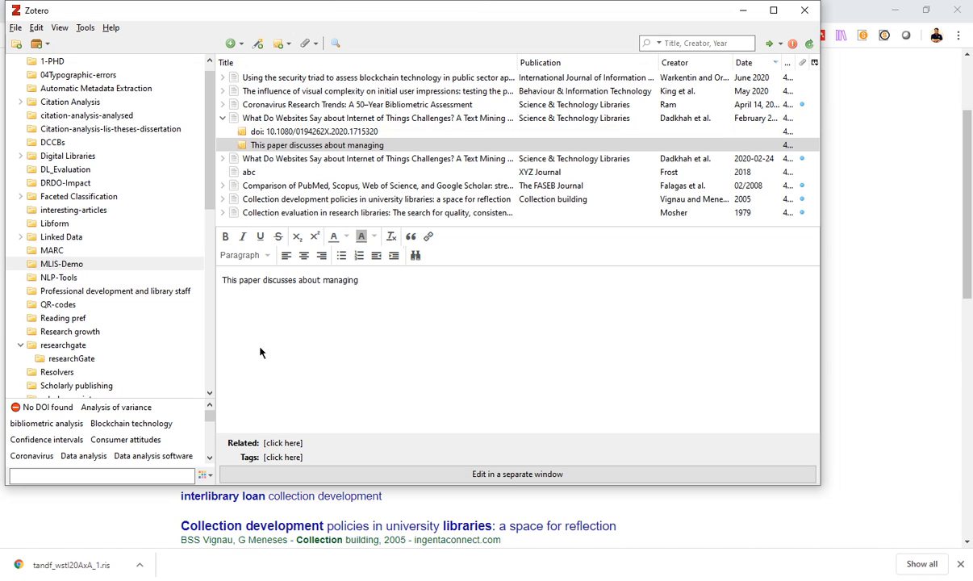
pyautogui.write(' websites on cloud.')
pyautogui.press('Return')
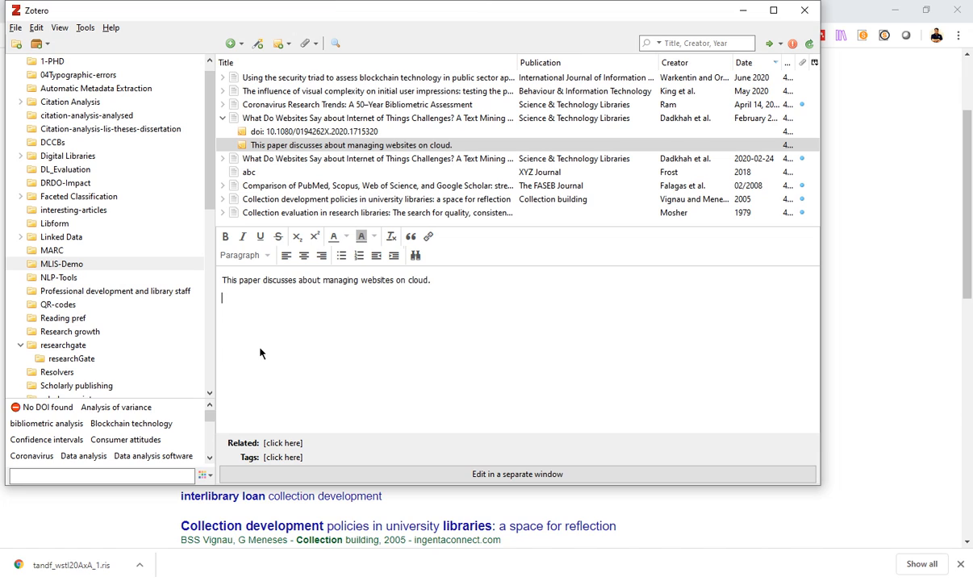
pyautogui.write('#imp for lit rev section')
# Review the new note and the parent article's note list, and collapse the article's child entries.
pyautogui.click(274, 148)
pyautogui.click(256, 119)
pyautogui.click(268, 146)
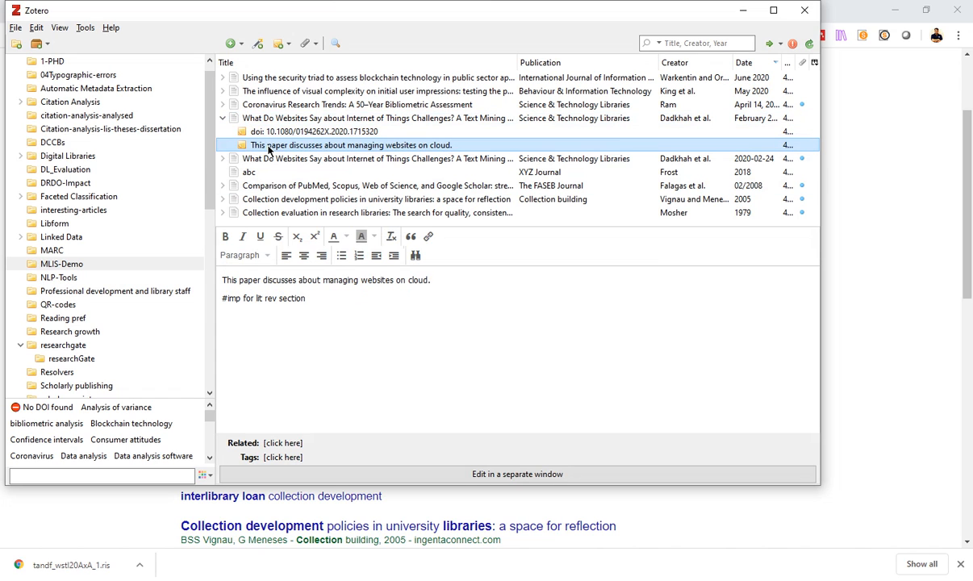
pyautogui.click(252, 120)
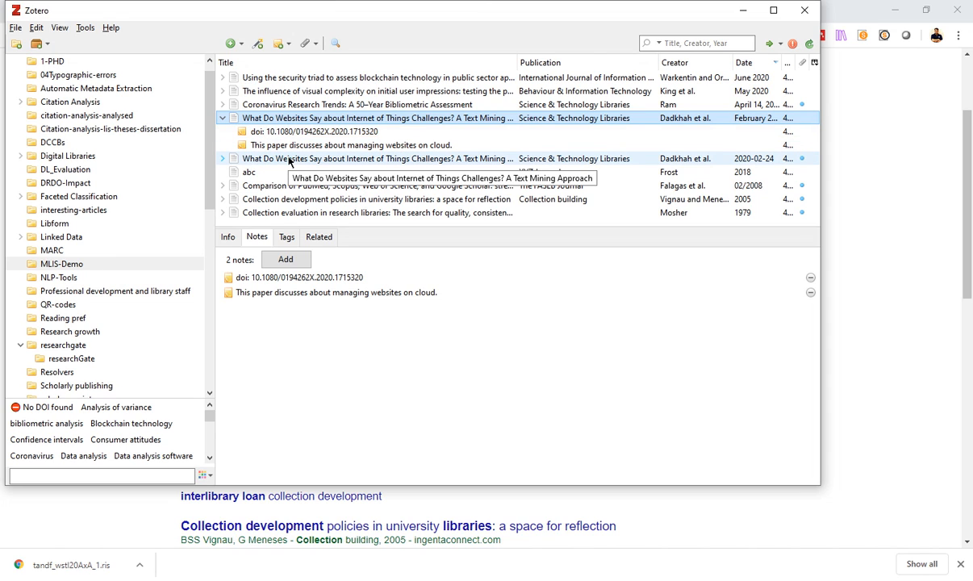
pyautogui.click(222, 119)
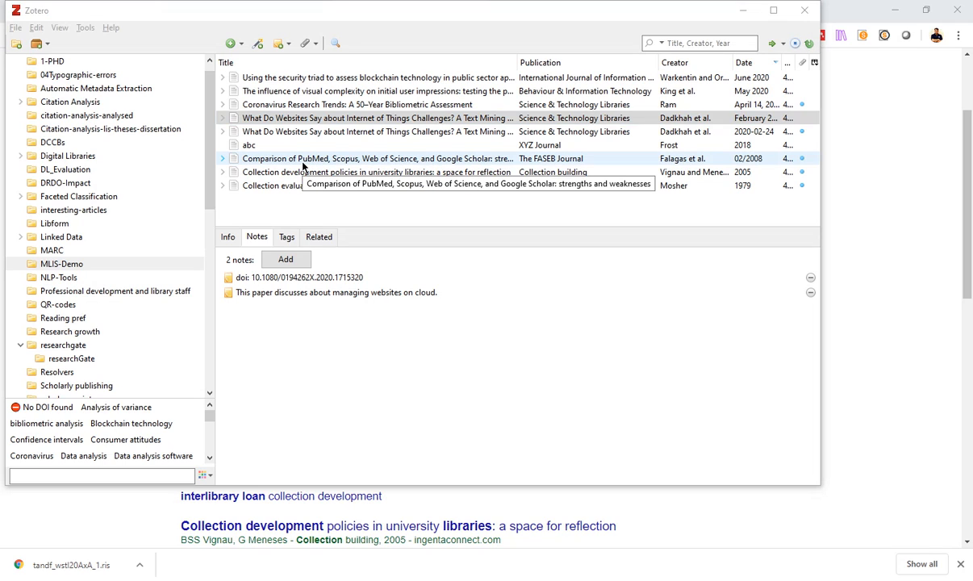
# Examine the citation styles and word processor add-in options in Zotero's Cite preferences, and close the preferences.
pyautogui.click(160, 15)
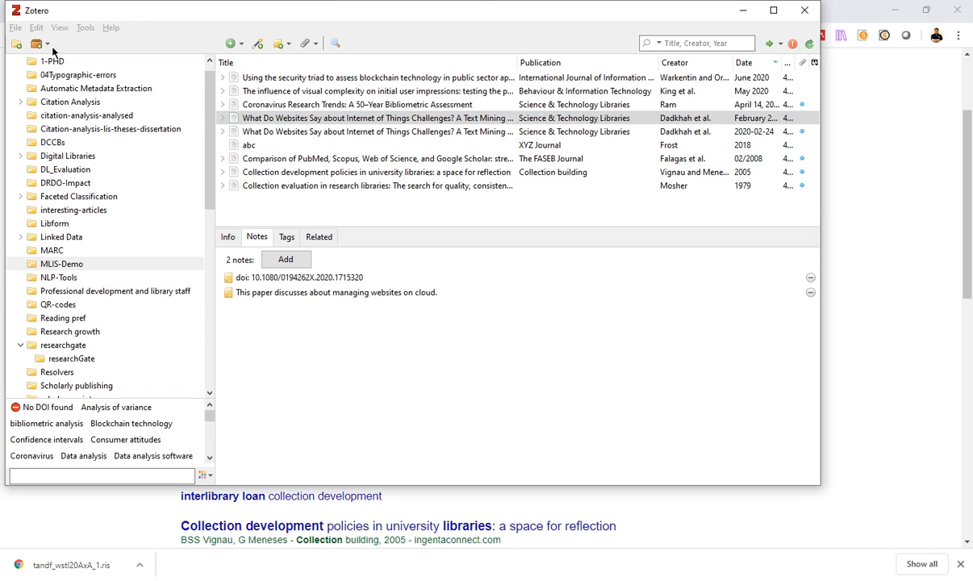
pyautogui.click(82, 28)
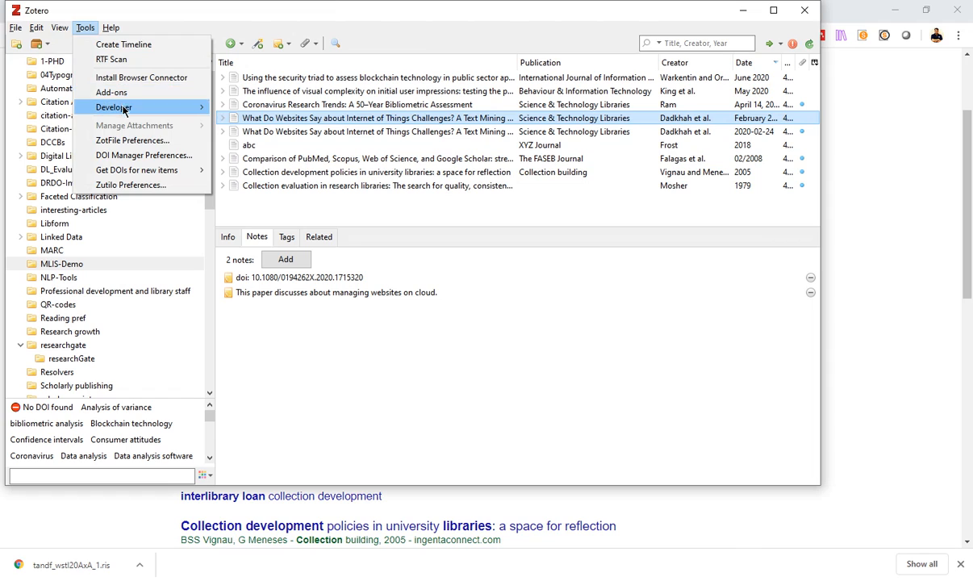
pyautogui.click(86, 31)
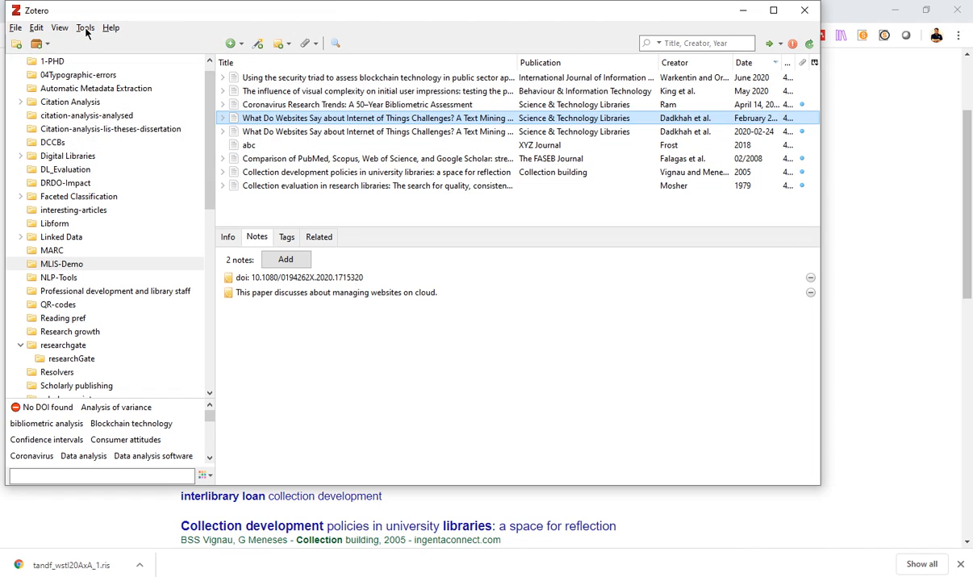
pyautogui.click(84, 29)
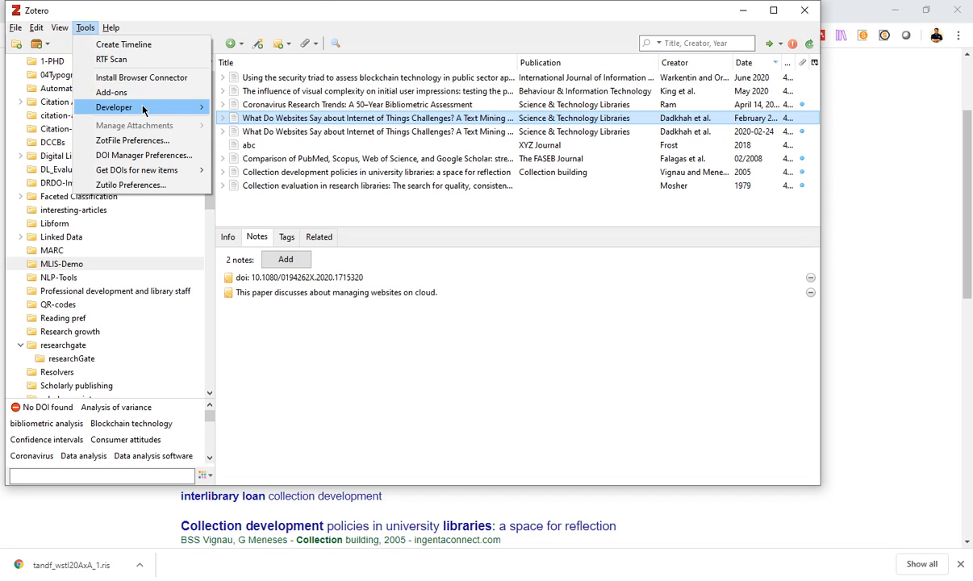
pyautogui.moveTo(55, 32)
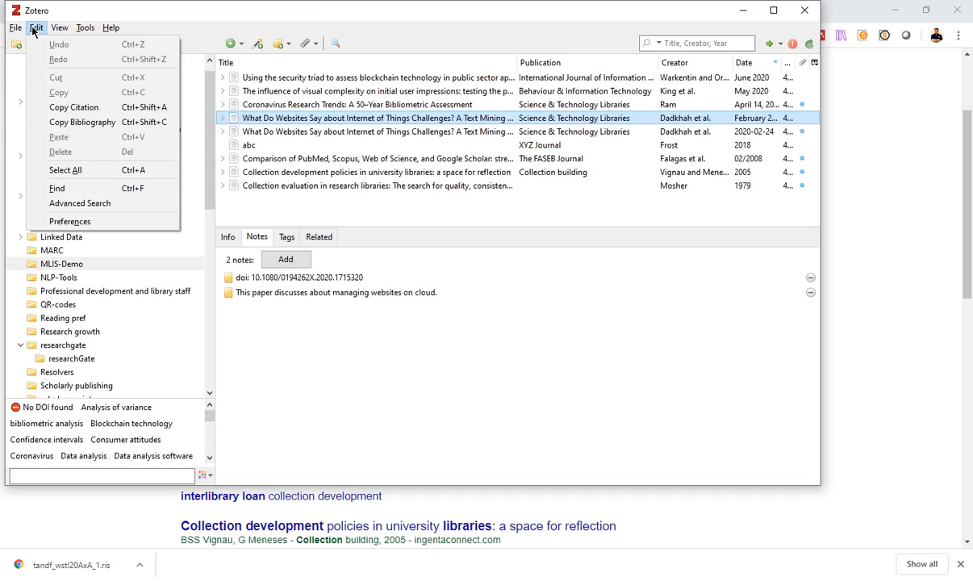
pyautogui.click(69, 218)
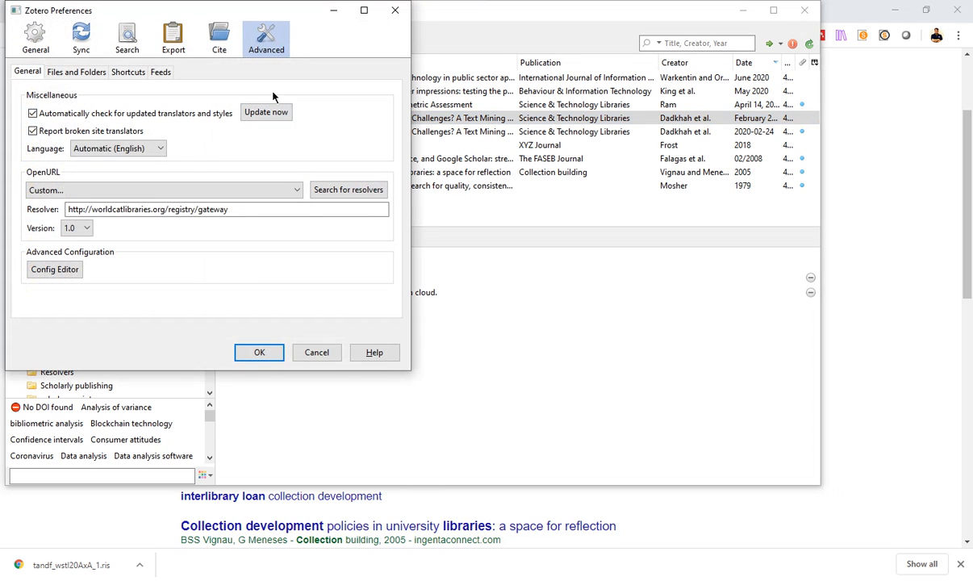
pyautogui.click(213, 48)
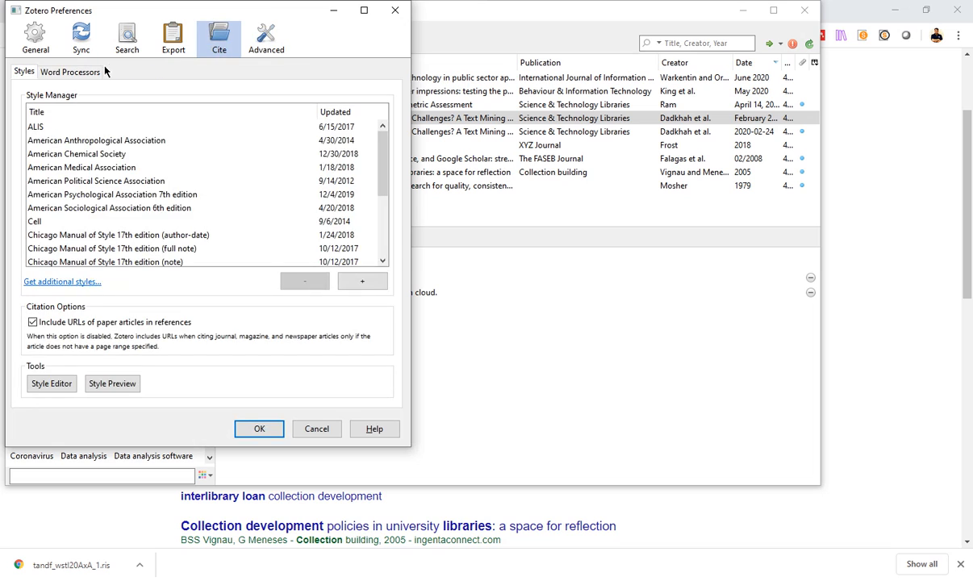
pyautogui.click(80, 75)
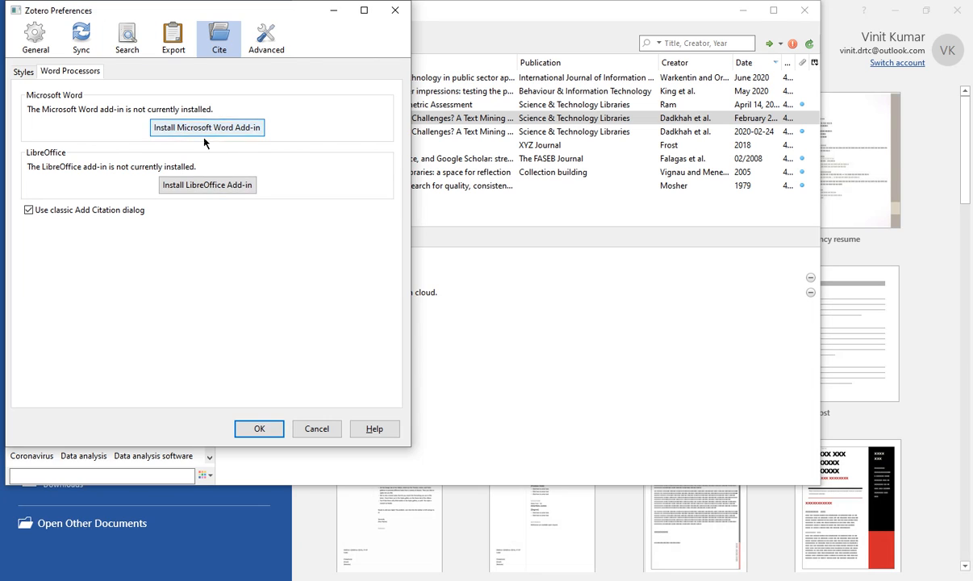
pyautogui.click(278, 432)
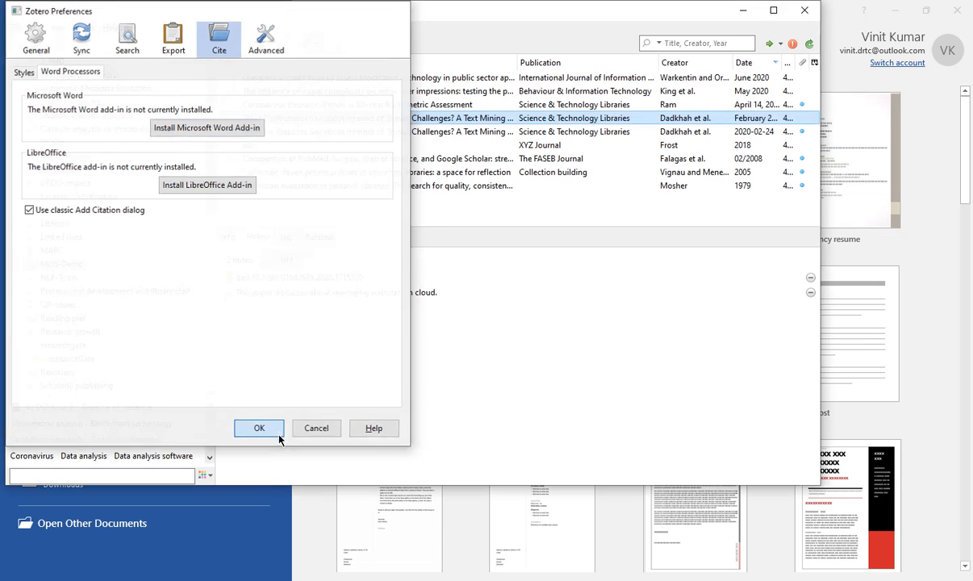
# Switch to Word, create a blank document and show the Zotero citation tools.
pyautogui.click(249, 534)
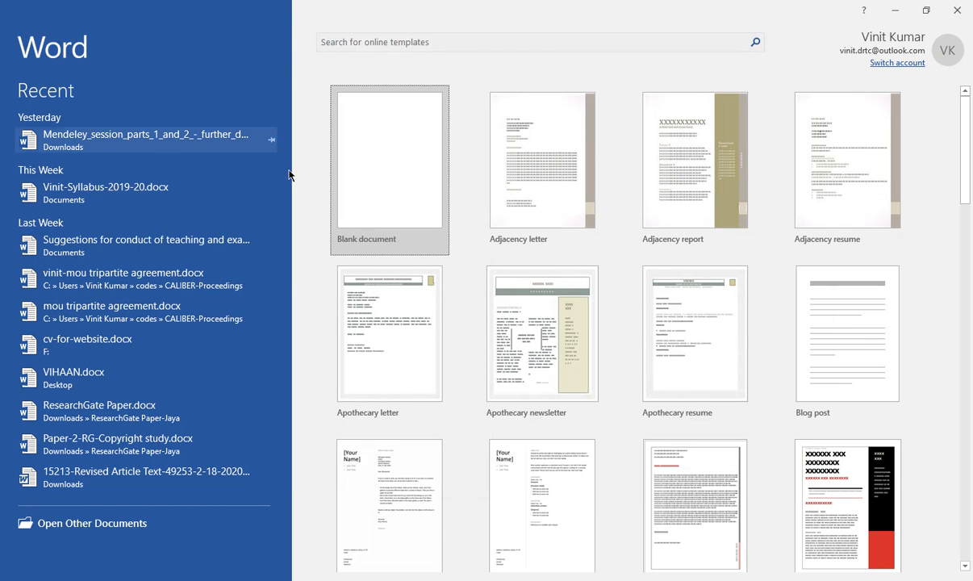
pyautogui.click(391, 200)
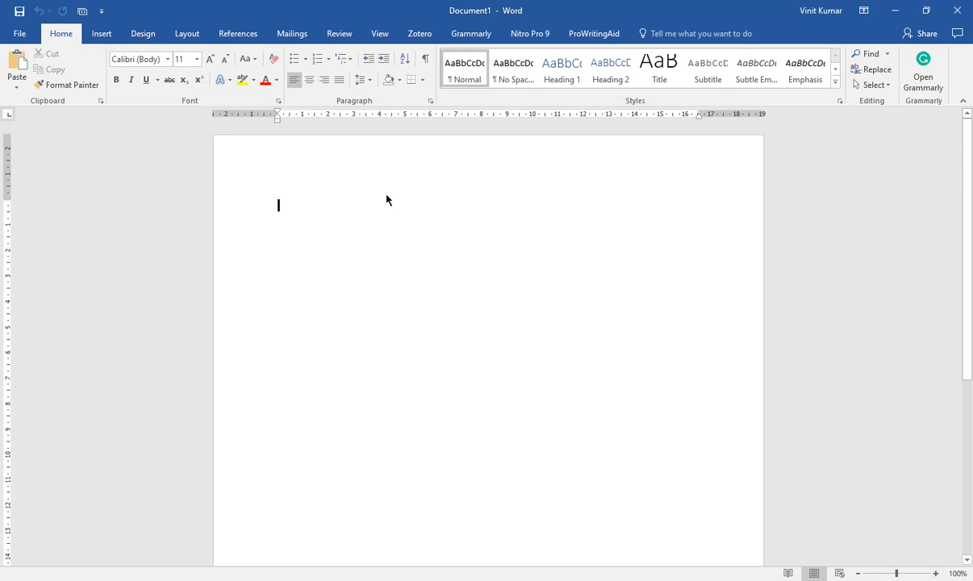
pyautogui.click(411, 37)
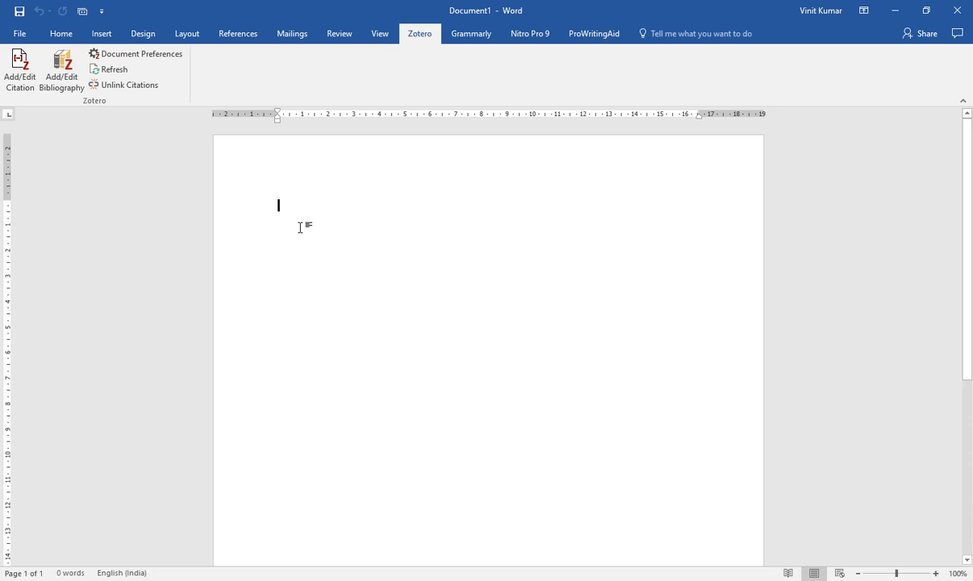
# Write the line "Title and abstract" and, after a blank line, the heading "ZIntrduction" in the document.
pyautogui.write('Titlt')
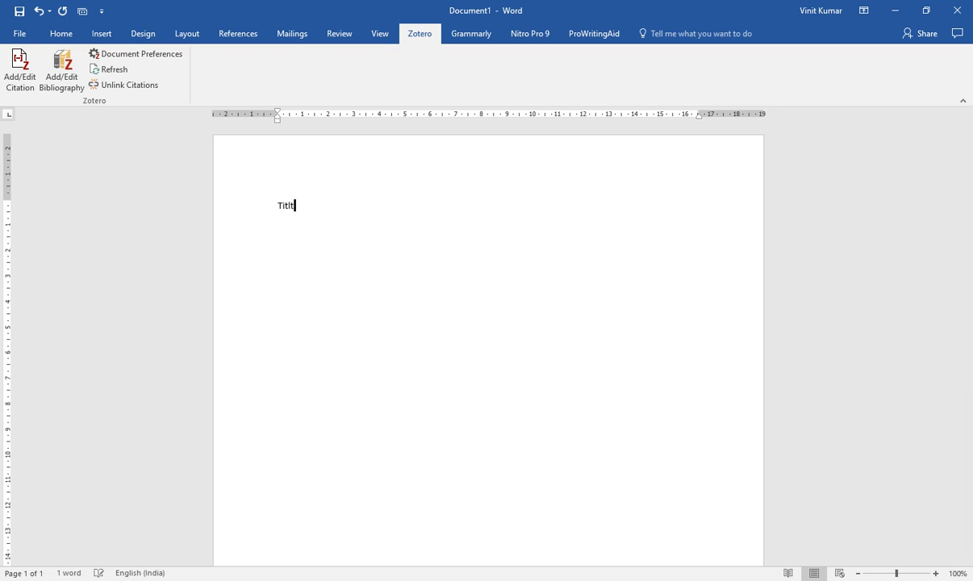
pyautogui.press('BackSpace')
pyautogui.press('BackSpace')
pyautogui.press('BackSpace')
pyautogui.write('tle and a')
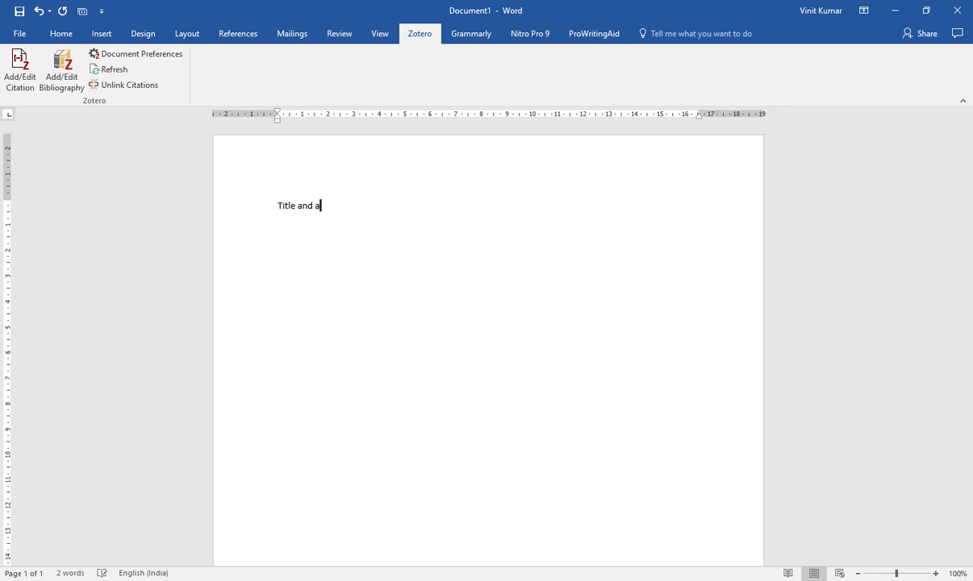
pyautogui.write('bstract')
pyautogui.press('Return')
pyautogui.press('Return')
pyautogui.write('ZIntrduction')
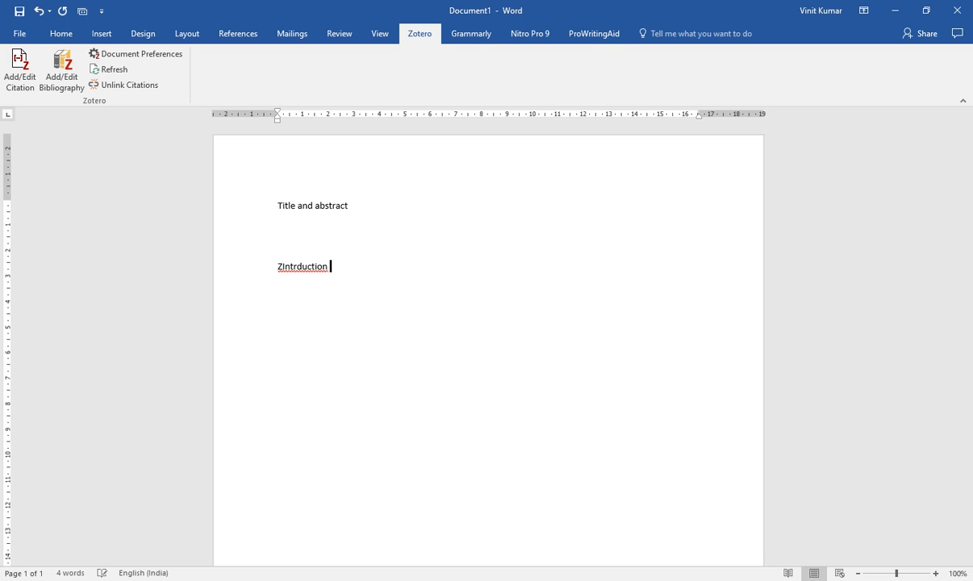
pyautogui.press('Return')
# Write "The research in the field of collection development has varied interest among the scholars." under the introduction heading, correcting the misspelled "collection".
pyautogui.write('The research in the field o')
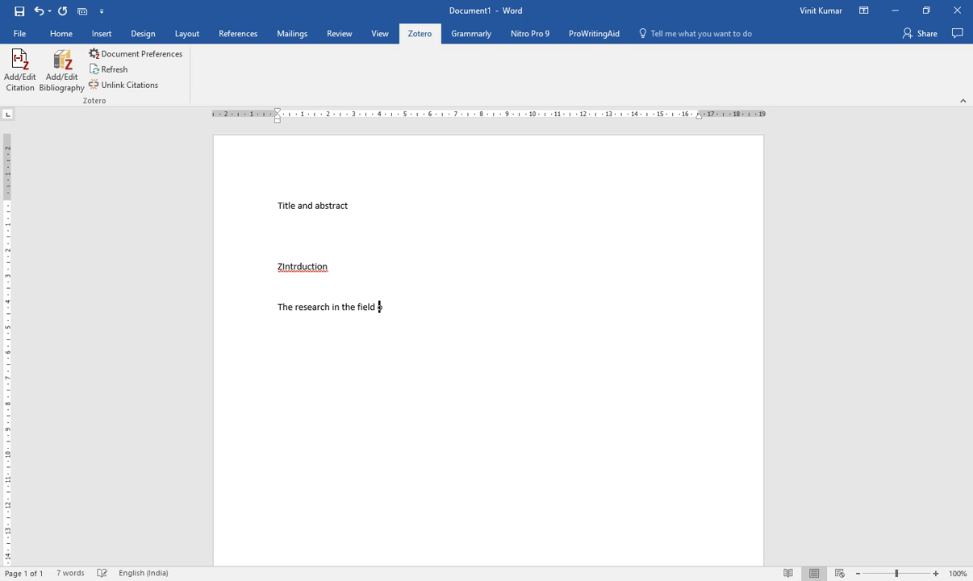
pyautogui.write('f colleti')
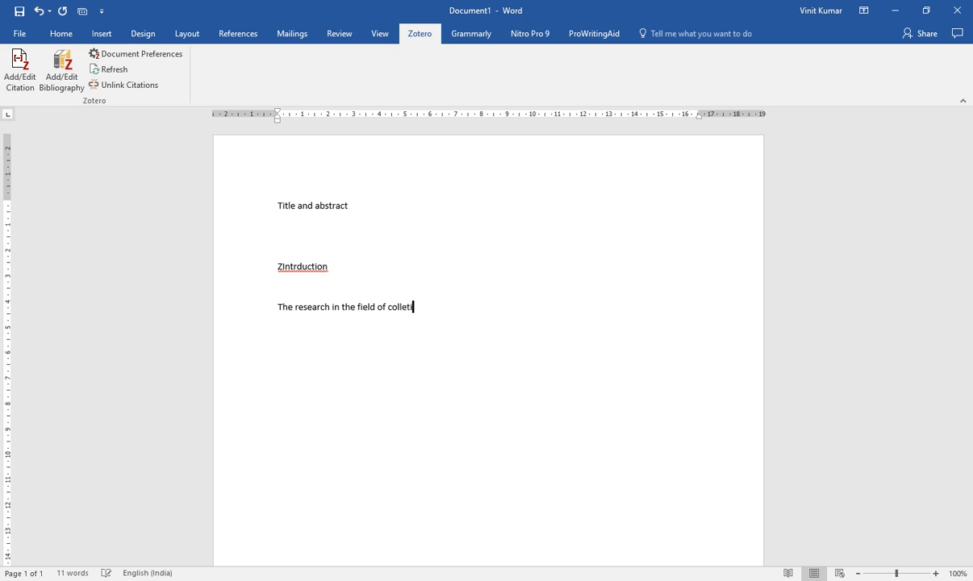
pyautogui.write('on developmen')
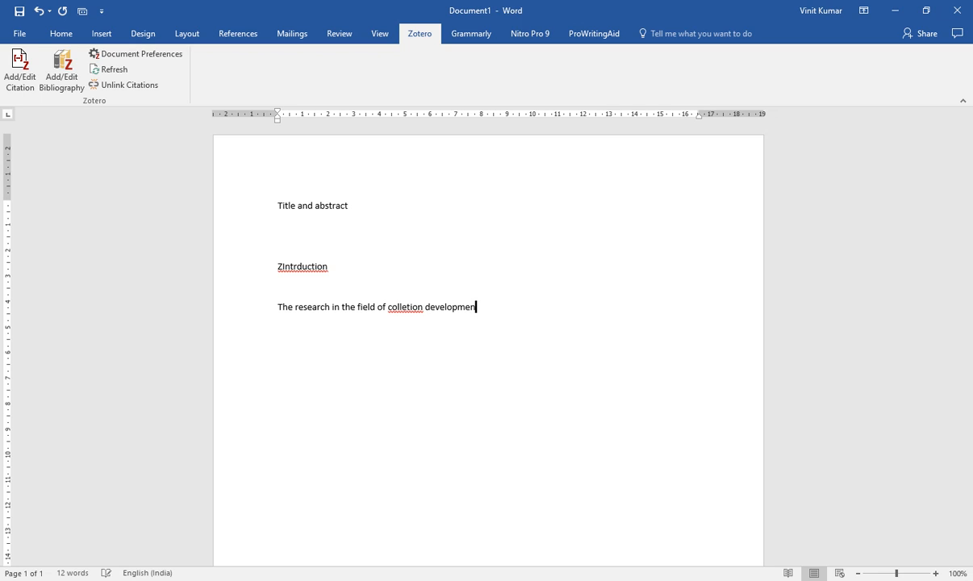
pyautogui.write('t has varied interest')
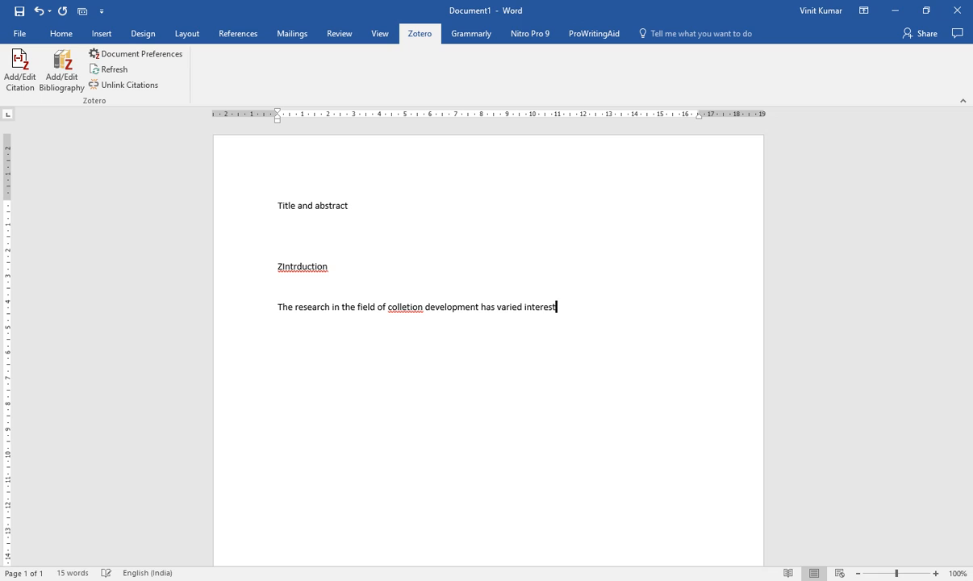
pyautogui.write(' among the scholars.')
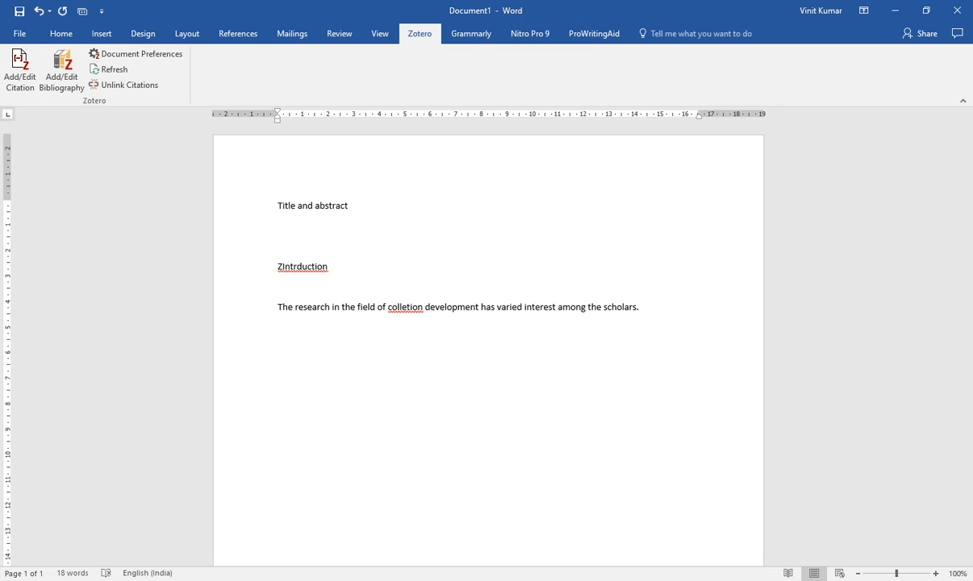
pyautogui.click(407, 307)
pyautogui.write('c')
pyautogui.click(650, 310)
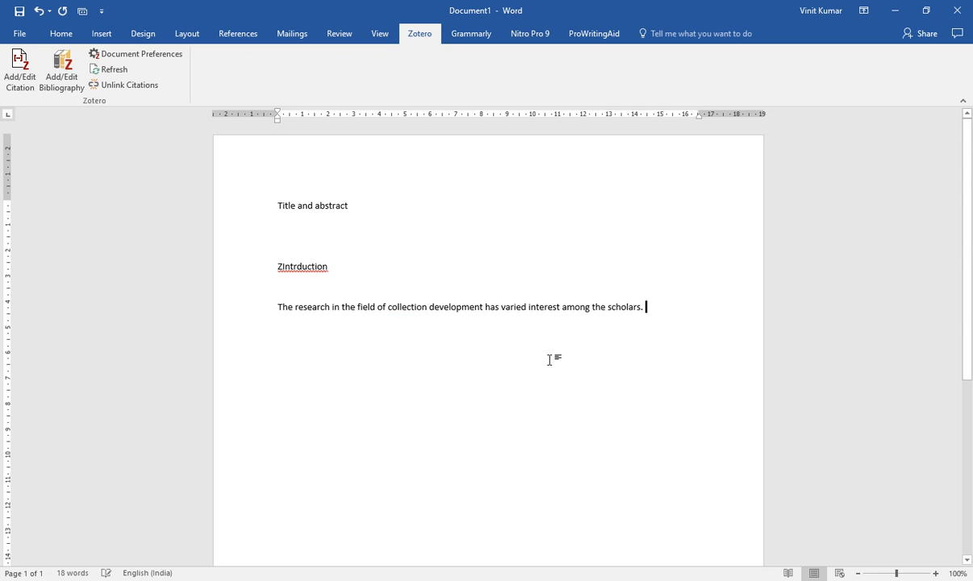
# Start a Zotero citation after the sentence, review the citation styles, and accept American Psychological Association 7th edition with English (US) and Fields storage.
pyautogui.click(22, 89)
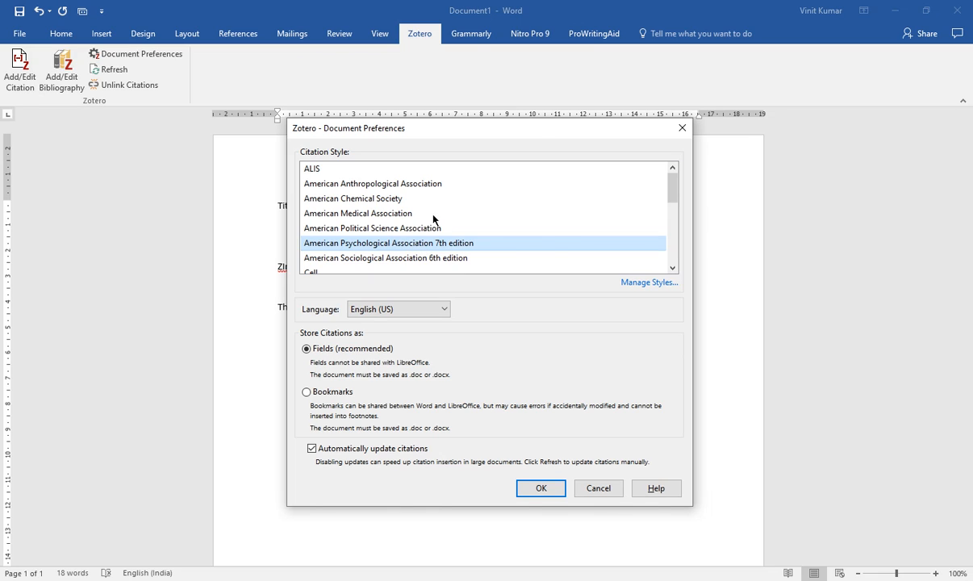
pyautogui.scroll(-4, 436, 208)
pyautogui.scroll(1, 431, 212)
pyautogui.scroll(3, 431, 212)
pyautogui.scroll(-1, 460, 251)
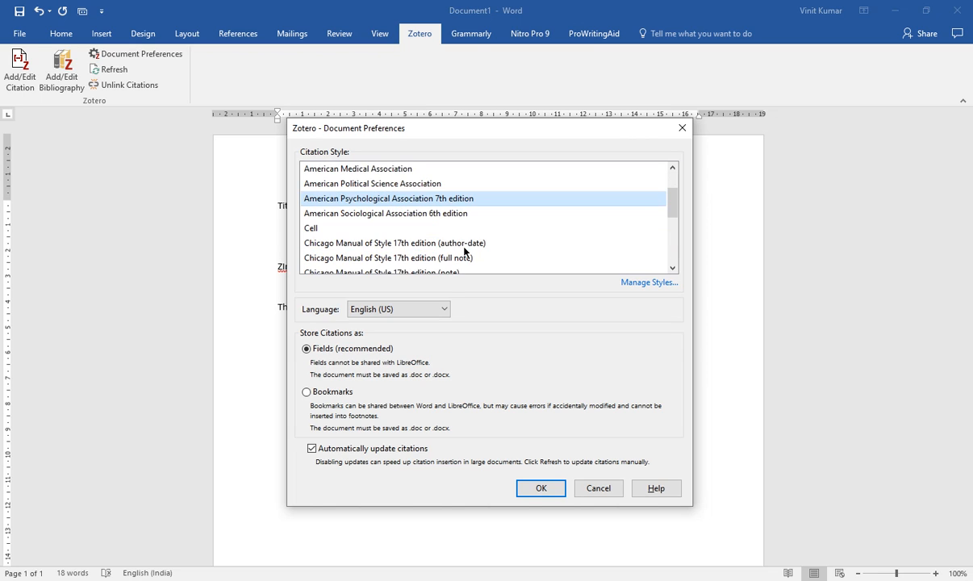
pyautogui.scroll(-2, 342, 257)
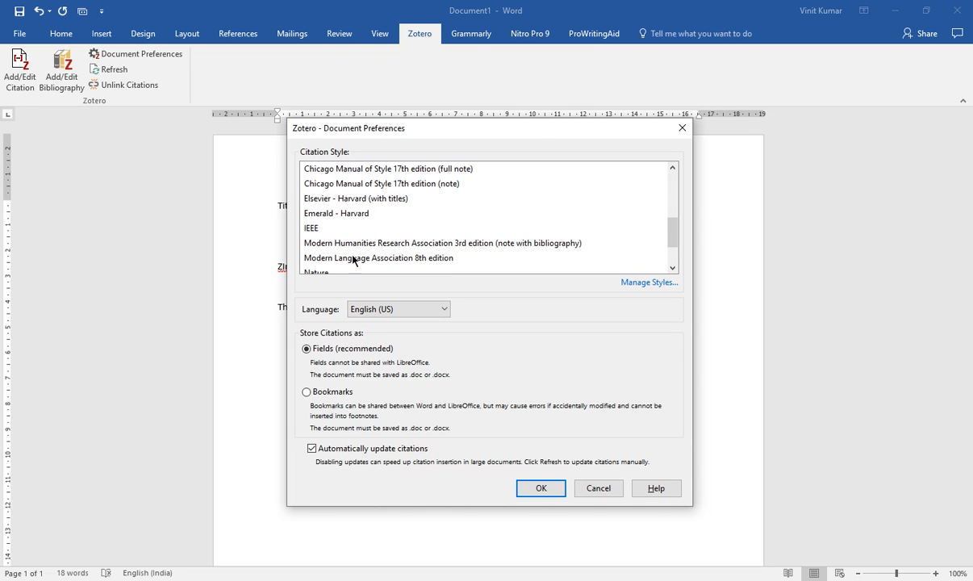
pyautogui.scroll(-1, 402, 263)
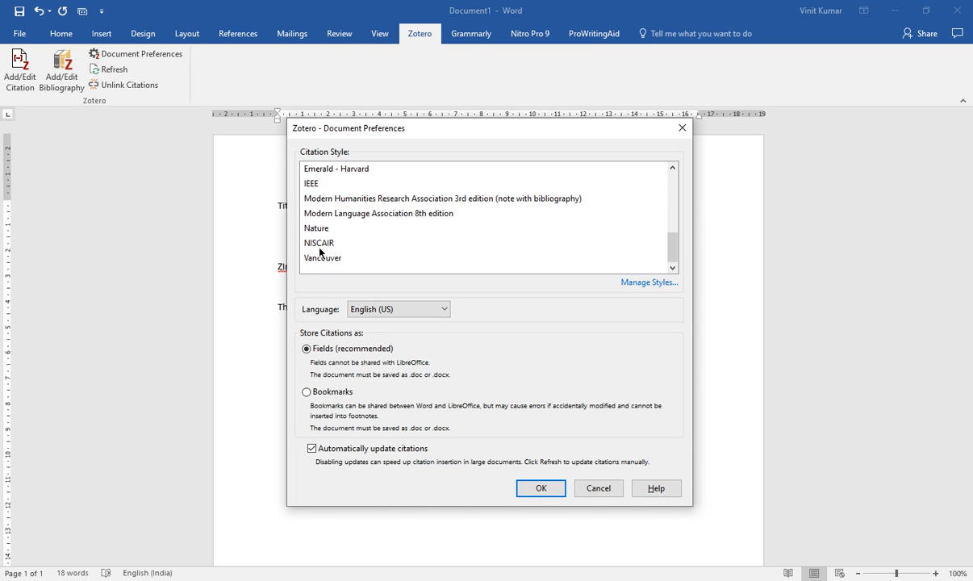
pyautogui.scroll(5, 448, 213)
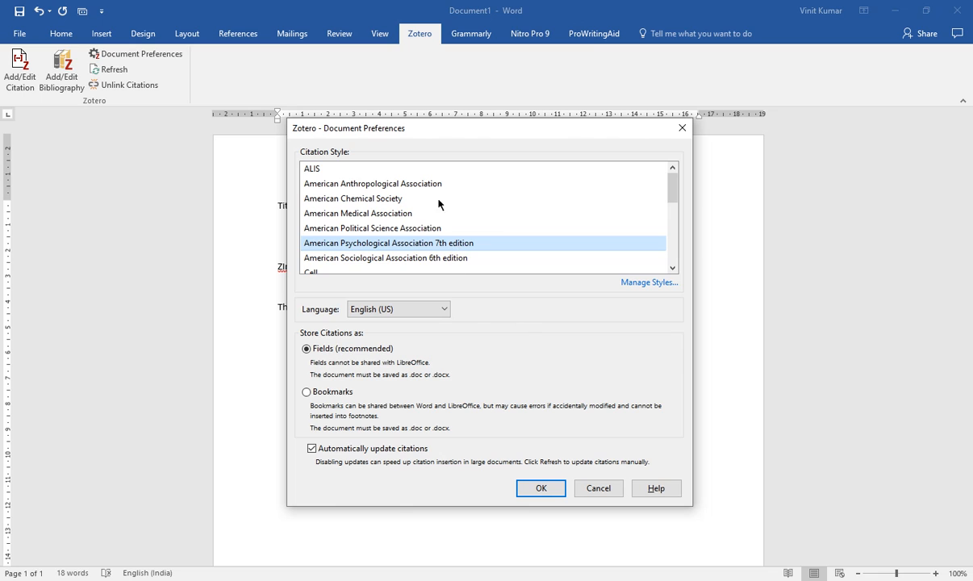
pyautogui.click(402, 317)
pyautogui.click(403, 317)
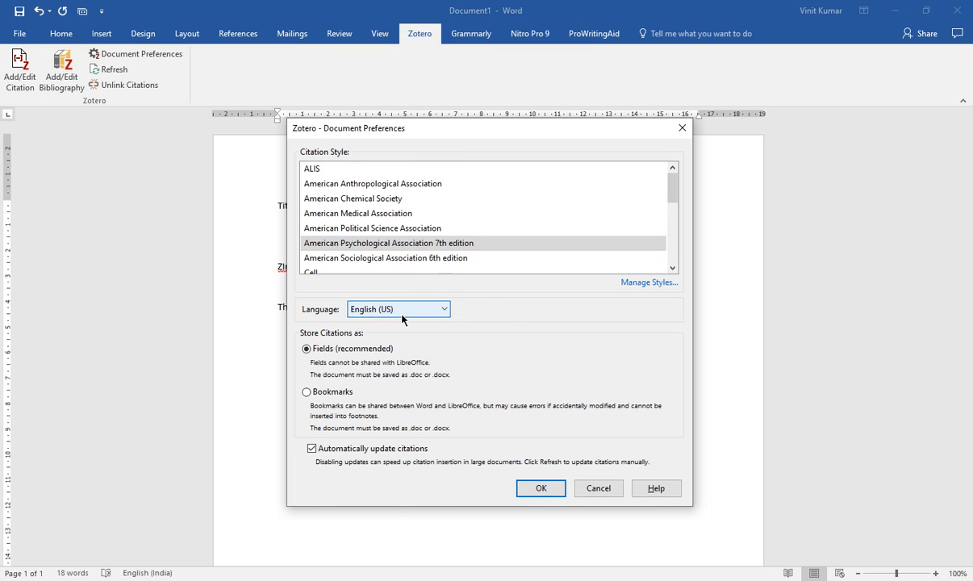
pyautogui.click(538, 488)
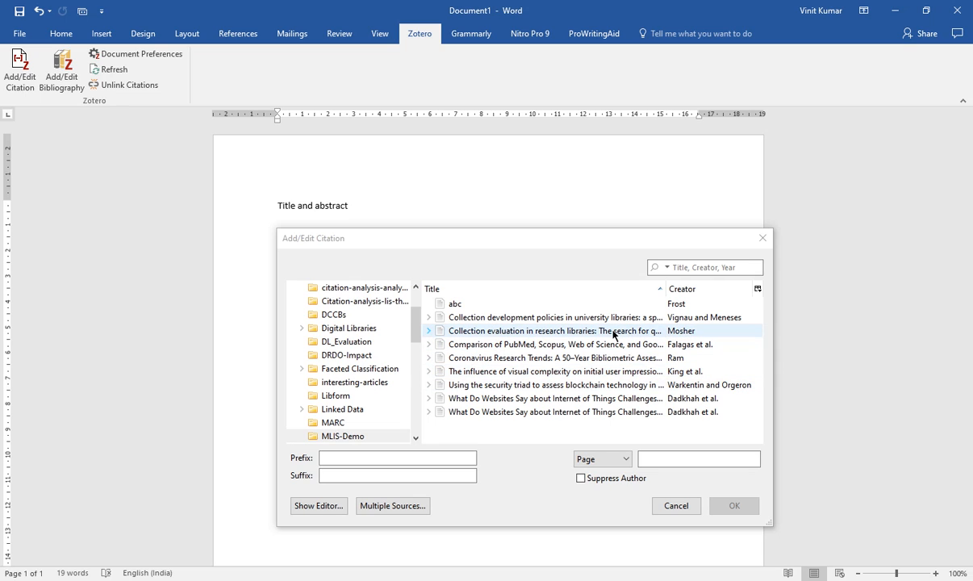
# Cite "Collection evaluation in research libraries" from the MLIS-Demo collection with Suppress Author enabled.
pyautogui.click(669, 331)
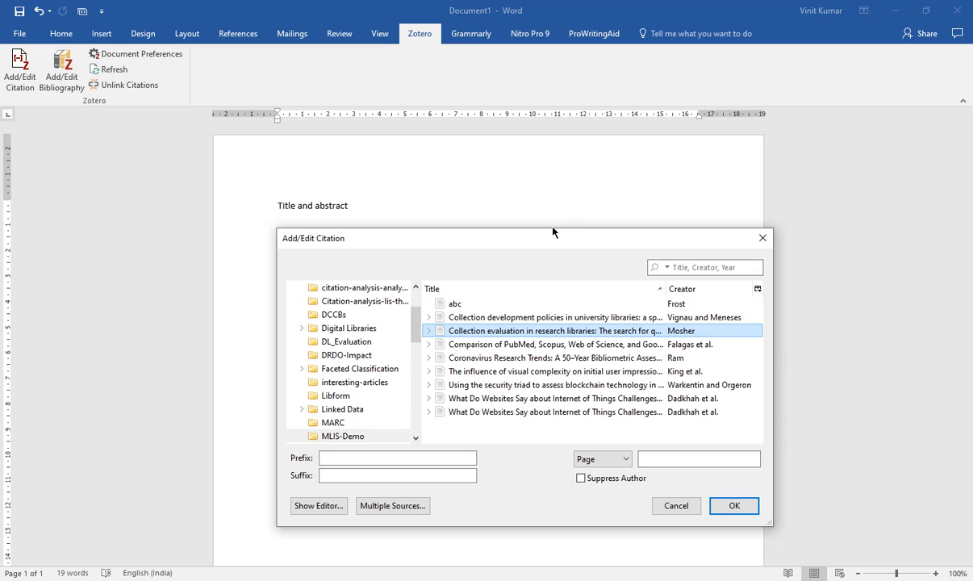
pyautogui.moveTo(553, 238); pyautogui.dragTo(330, 113)
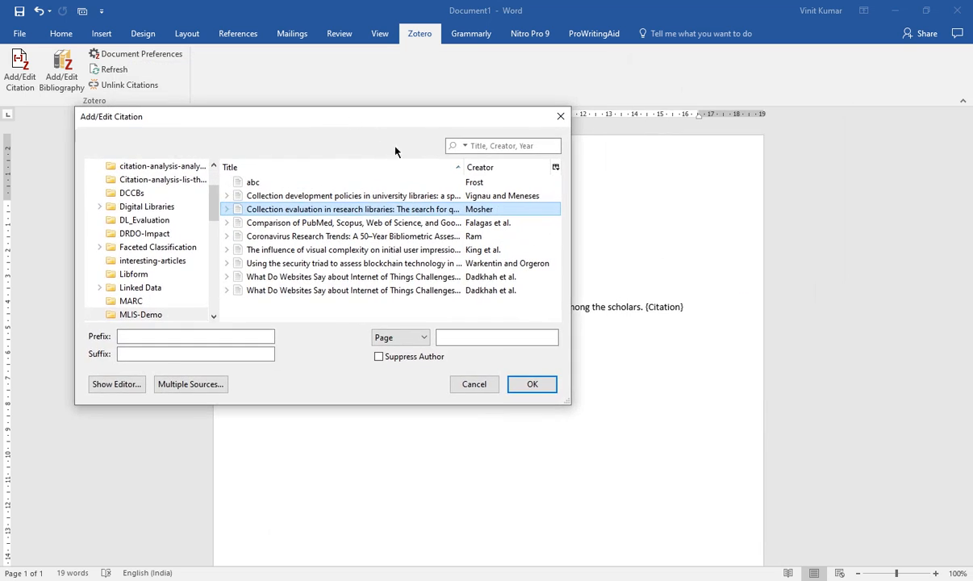
pyautogui.click(409, 360)
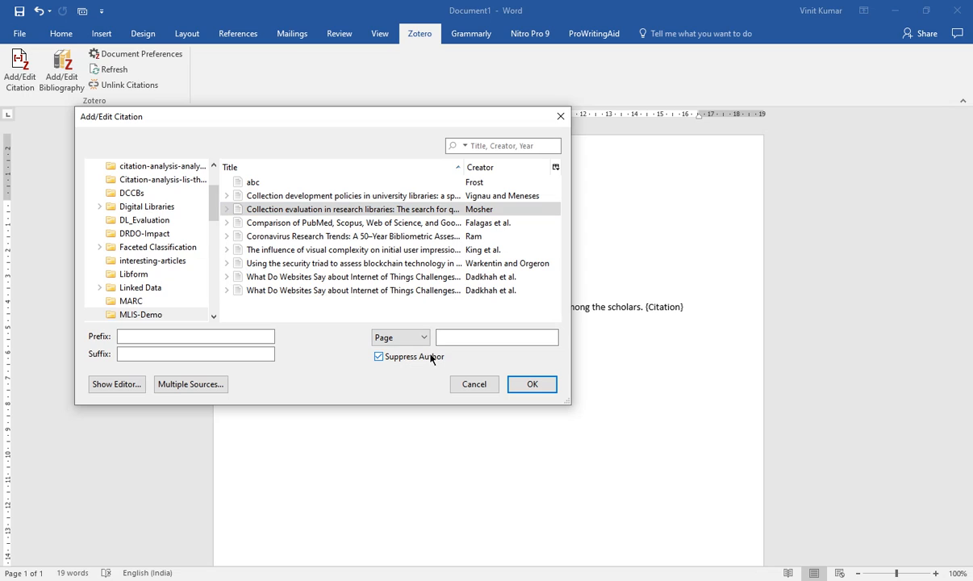
pyautogui.click(532, 384)
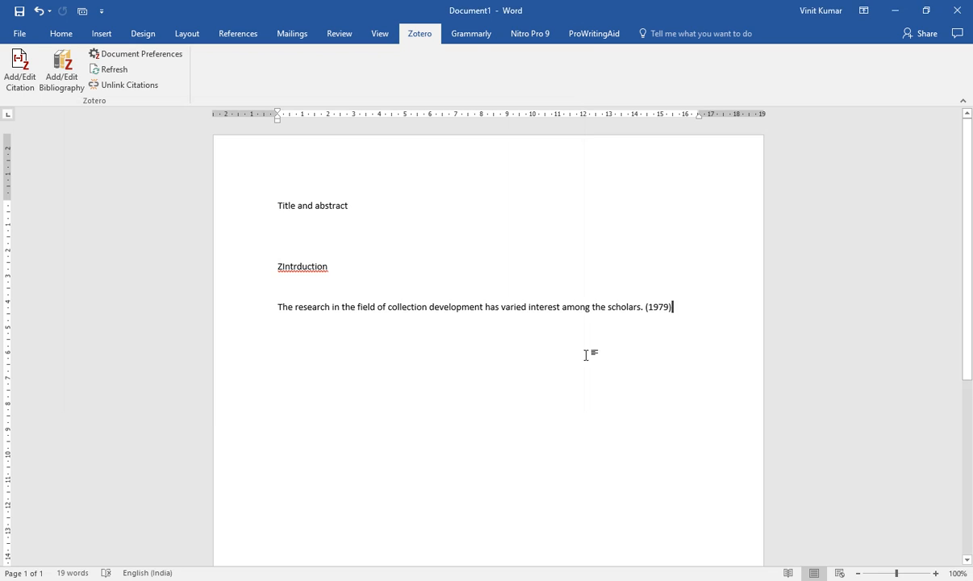
# Write the cited author's surname directly before the (1979) citation, keeping the period and a space after "scholars".
pyautogui.click(645, 307)
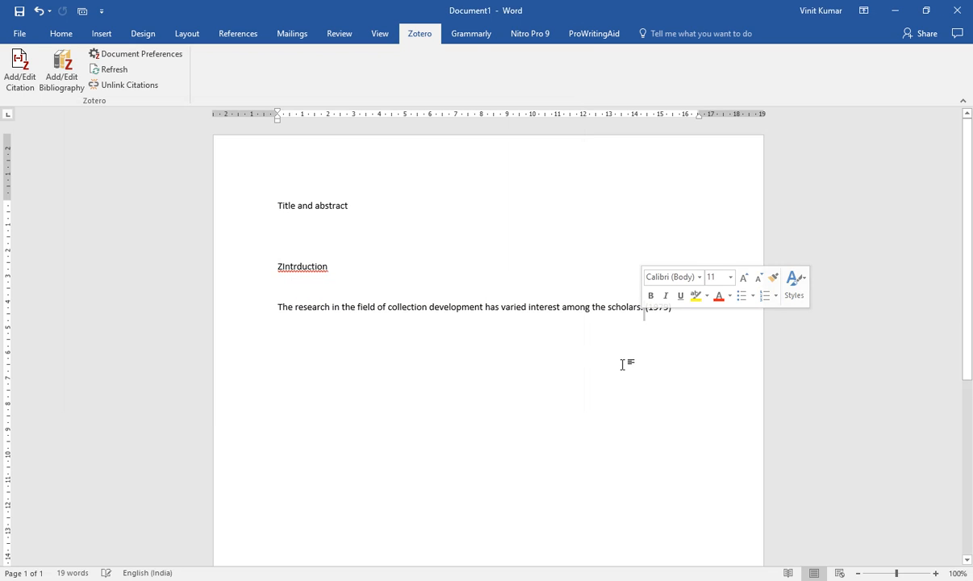
pyautogui.press('BackSpace')
pyautogui.write('Mos')
pyautogui.write('her')
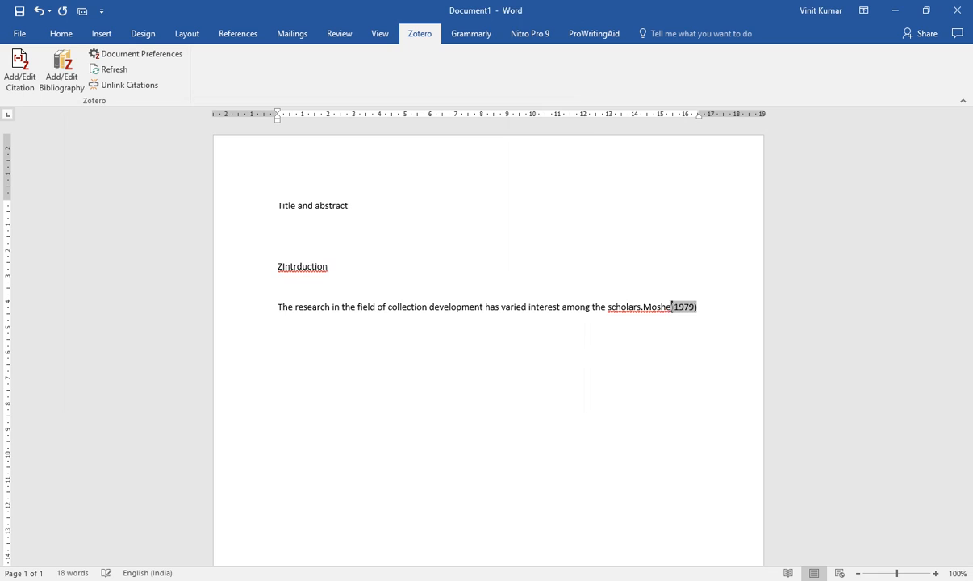
pyautogui.press('Left')
pyautogui.press('Left')
pyautogui.press('Left')
pyautogui.press('Left')
pyautogui.press('Left')
pyautogui.press('Left')
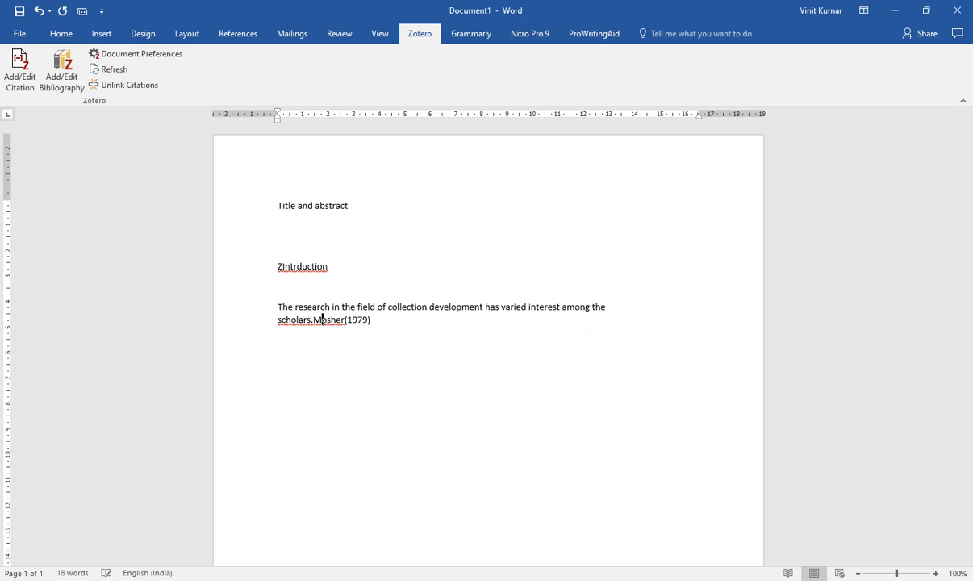
pyautogui.press('BackSpace')
pyautogui.write('\\')
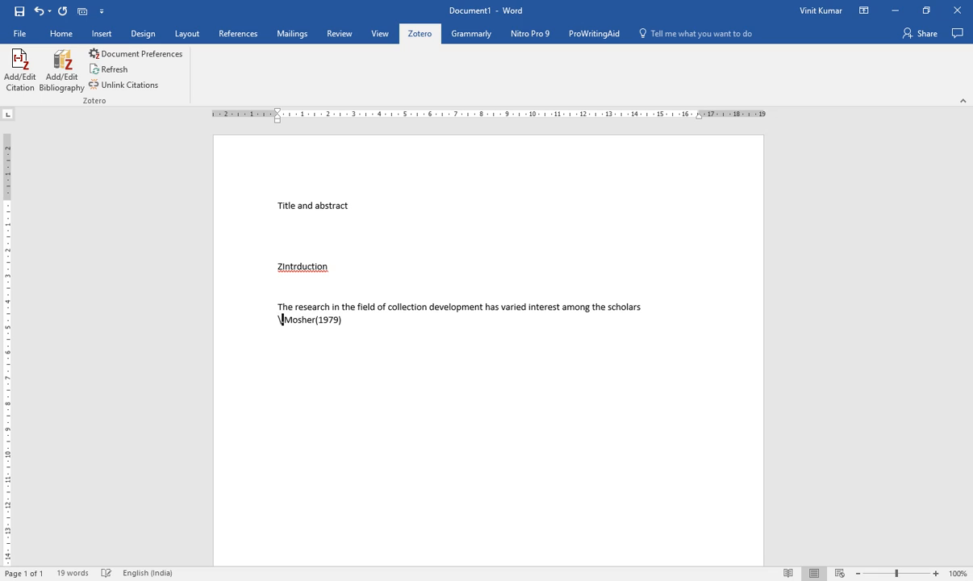
pyautogui.press('BackSpace')
pyautogui.press('BackSpace')
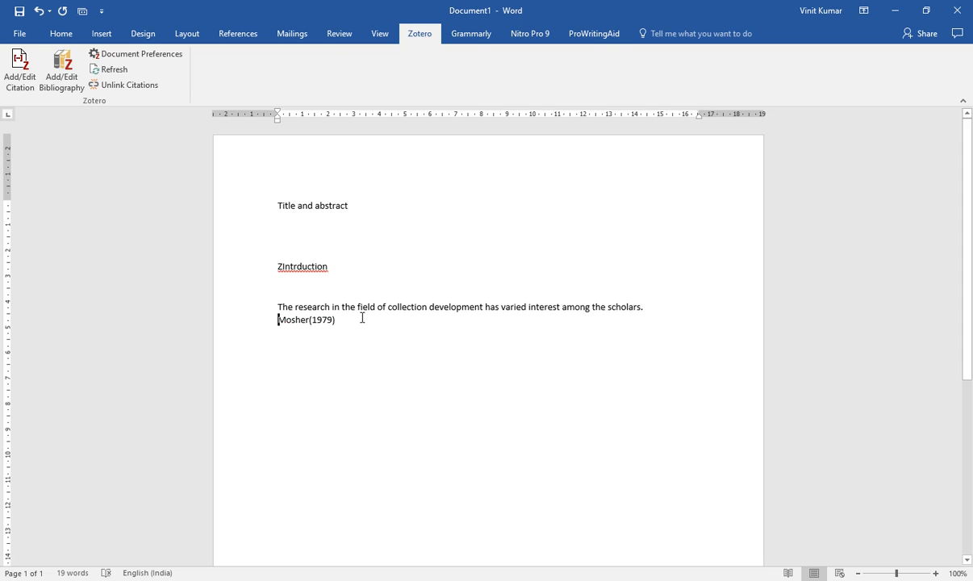
# Continue the sentence after the (1979) citation with "studied" and the filler text "mkfdsmkalfkslf;ksklllskfl;sak".
pyautogui.press('End')
pyautogui.click(320, 320)
pyautogui.click(339, 322)
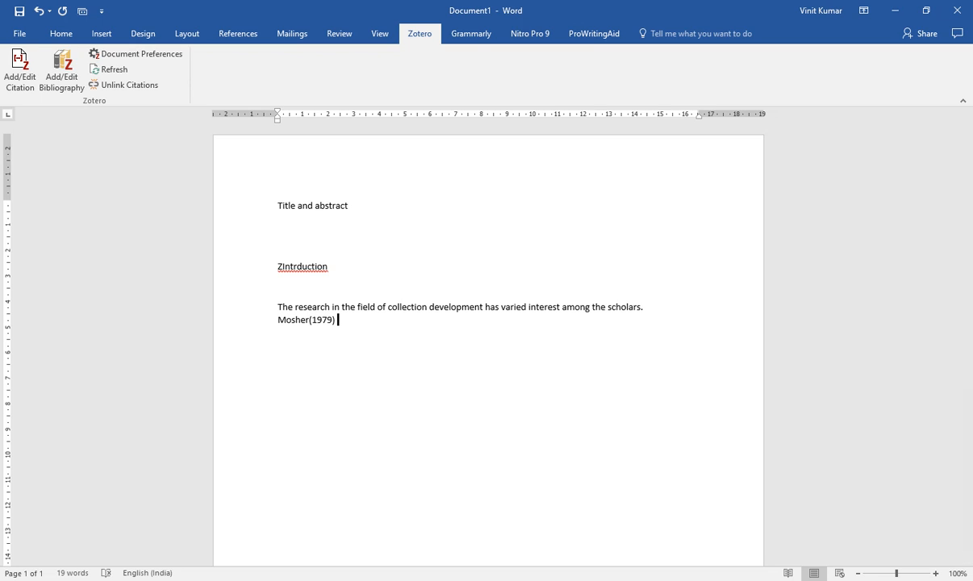
pyautogui.write('studied mkfdsmkalfksl;kskllskfl;sak l')
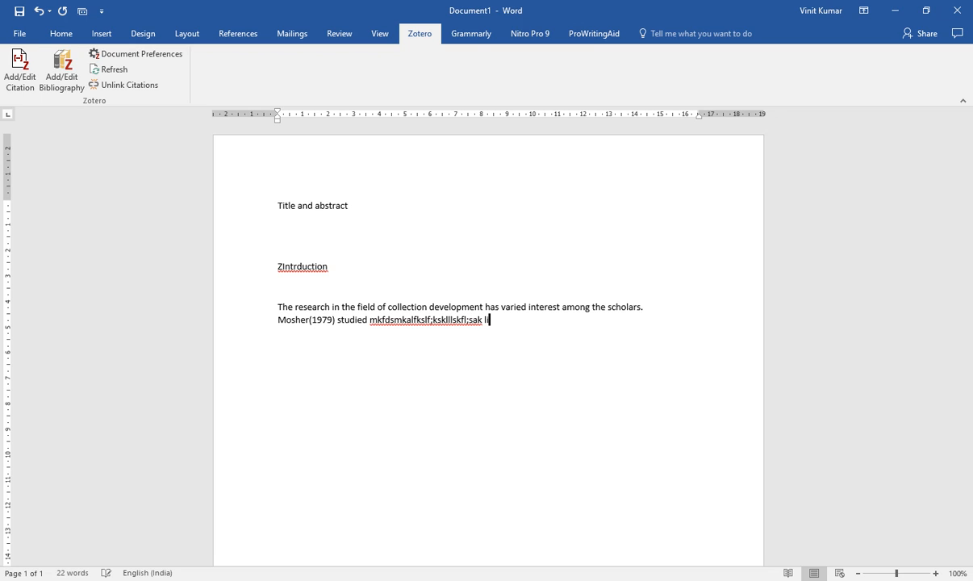
pyautogui.press('BackSpace')
# Cite "Collection development policies in university libraries" with its authors shown after the filler text, and end the sentence with a period.
pyautogui.click(20, 66)
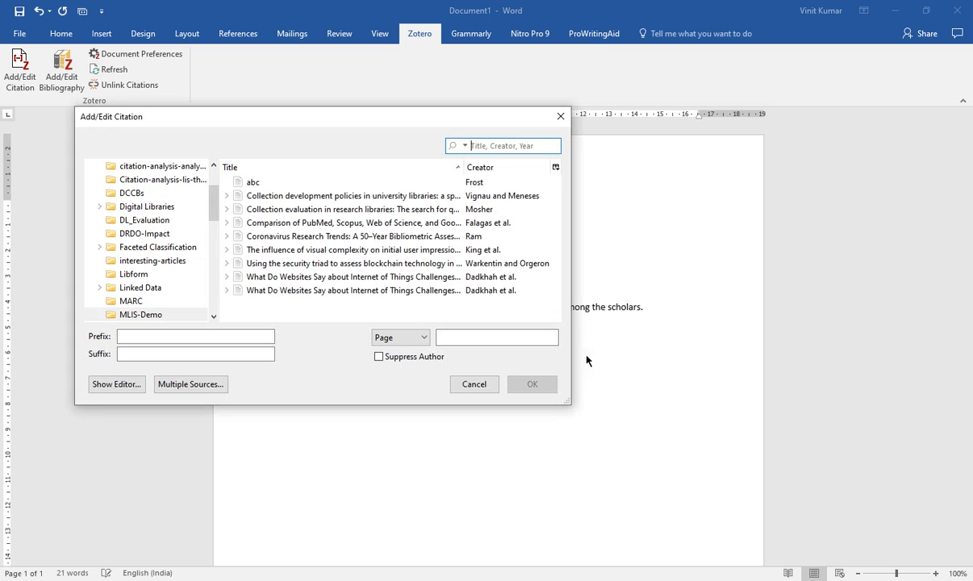
pyautogui.click(497, 195)
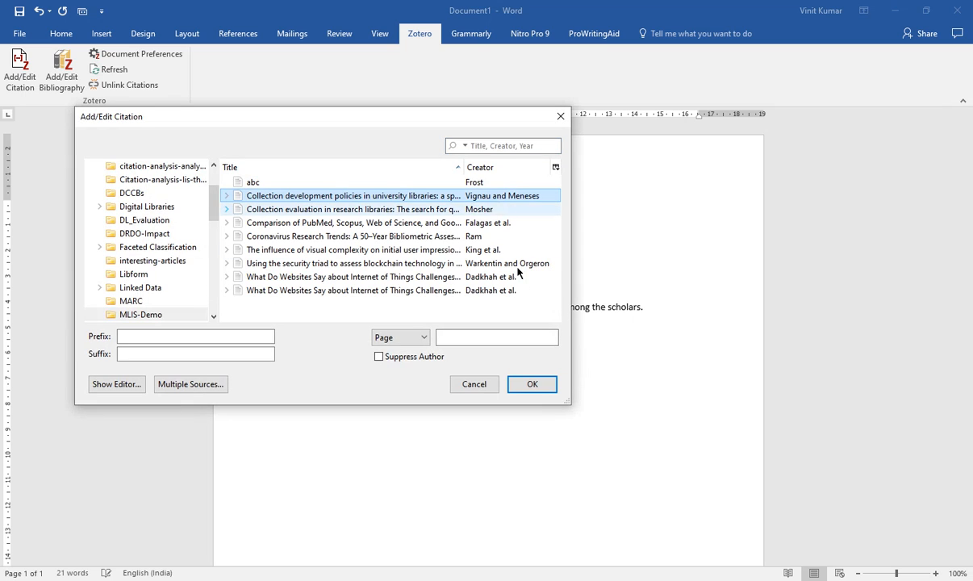
pyautogui.click(532, 385)
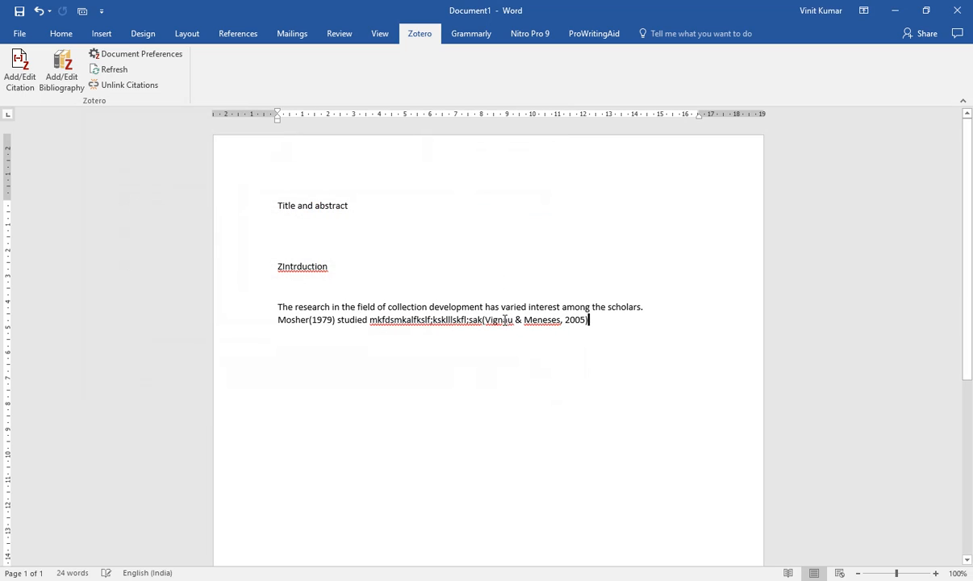
pyautogui.moveTo(487, 320); pyautogui.dragTo(591, 321)
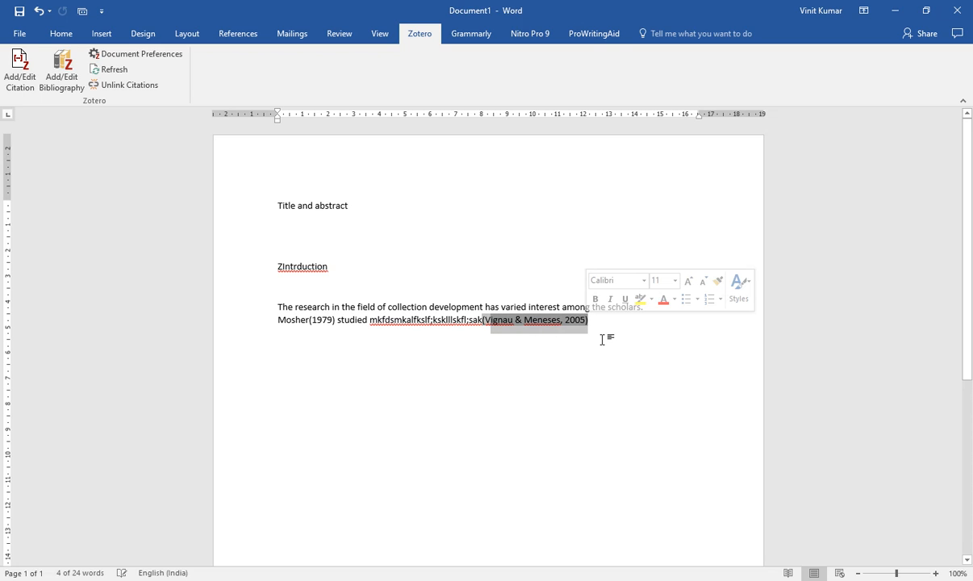
pyautogui.click(595, 345)
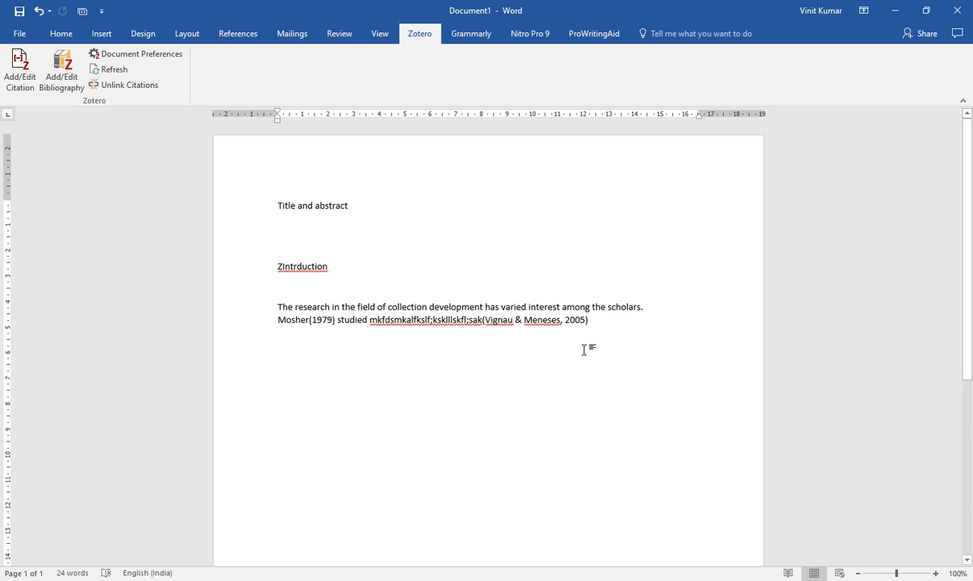
pyautogui.write('.')
# Add a "References" heading several lines below the introduction paragraph, correcting its misspelling with the suggested word.
pyautogui.press('Return')
pyautogui.press('Return')
pyautogui.press('Return')
pyautogui.press('Return')
pyautogui.press('Return')
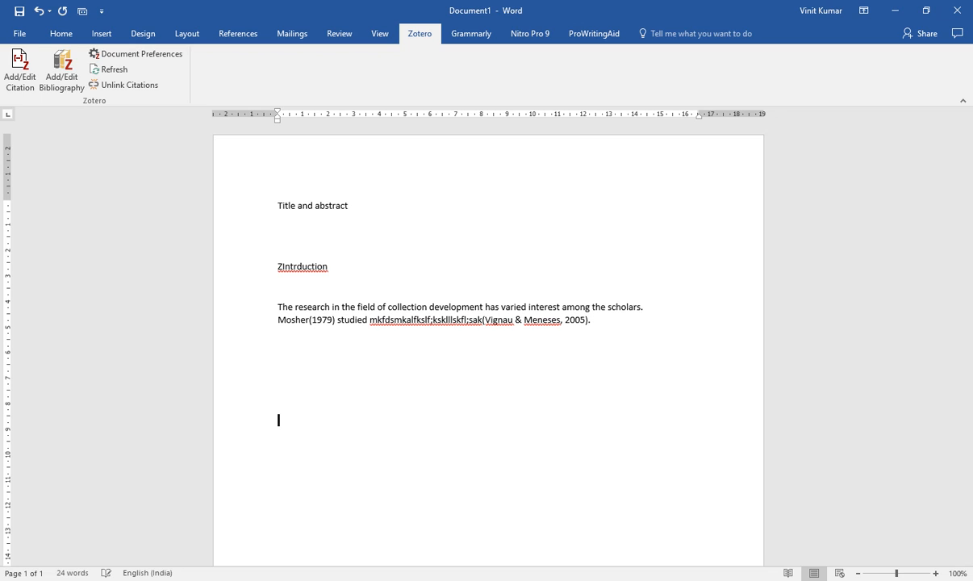
pyautogui.write('Refrences')
pyautogui.press('Return')
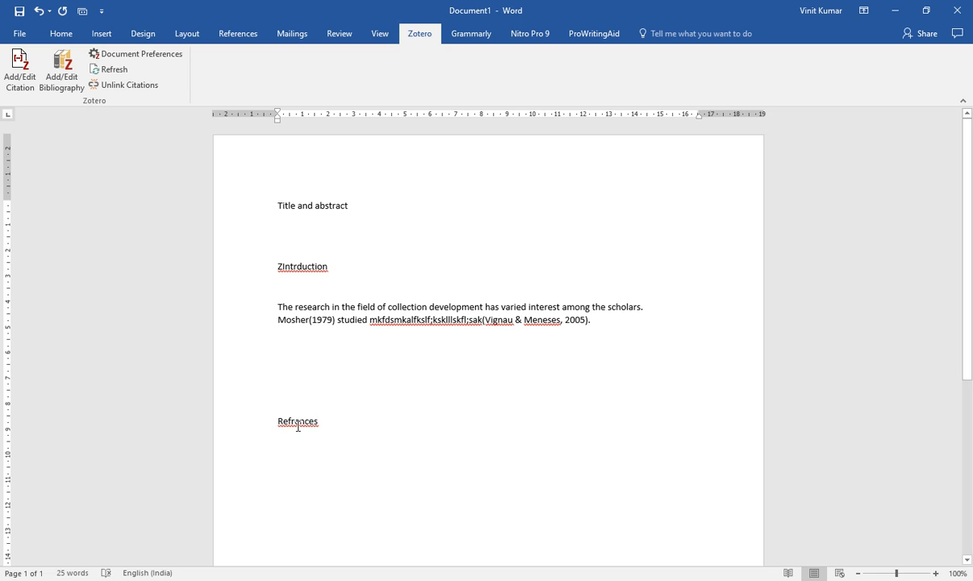
pyautogui.rightClick(297, 420)
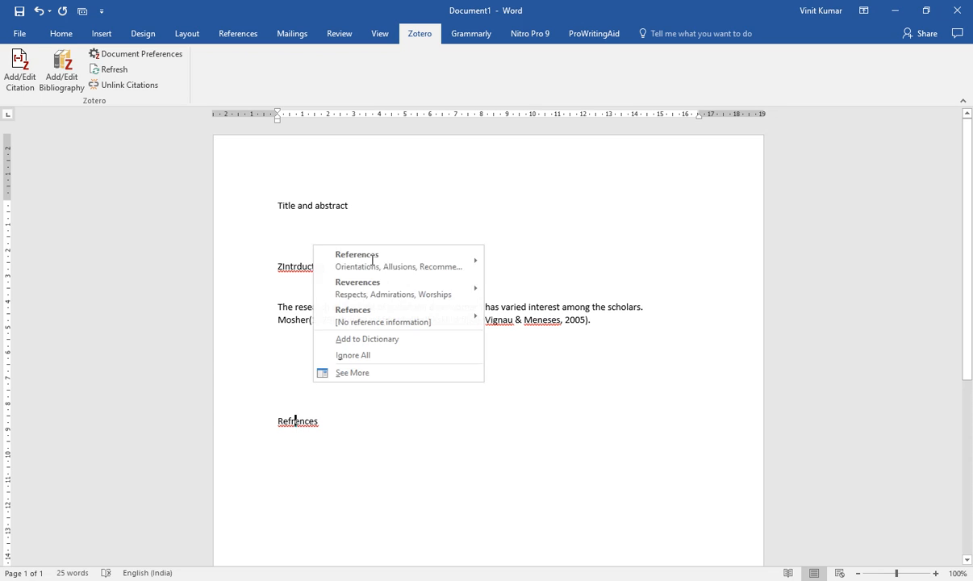
pyautogui.click(385, 265)
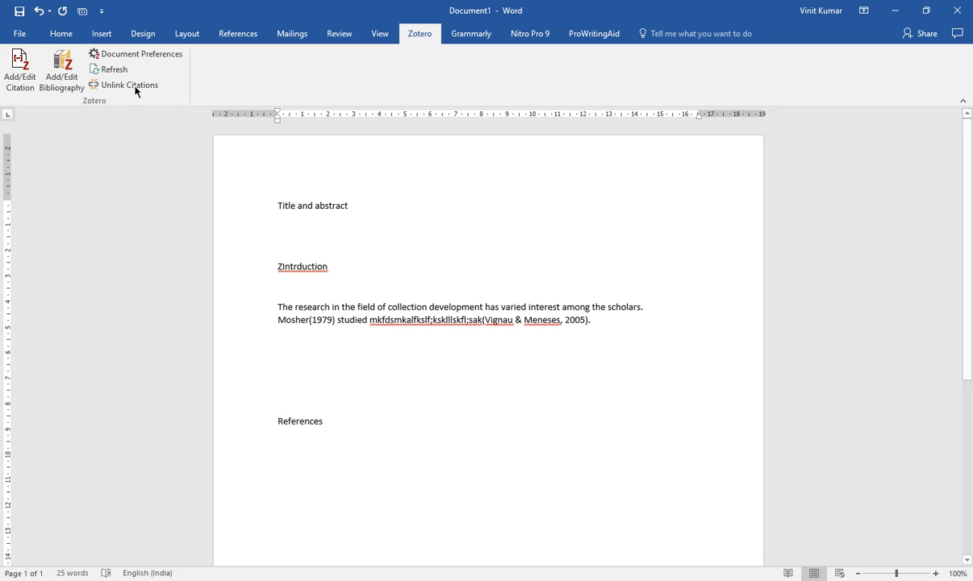
# Insert the Zotero bibliography on a new line under the "References" heading.
pyautogui.click(329, 418)
pyautogui.press('Return')
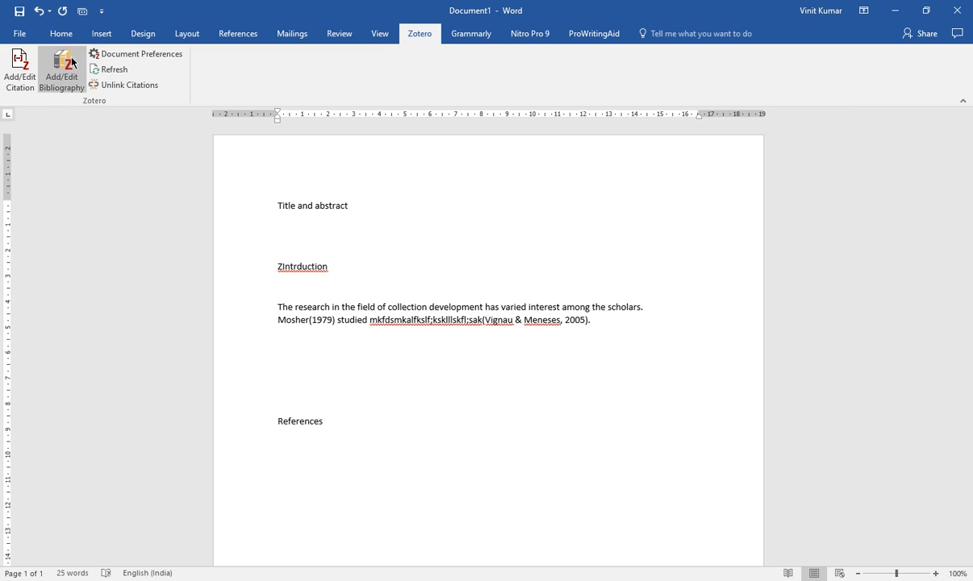
pyautogui.click(72, 74)
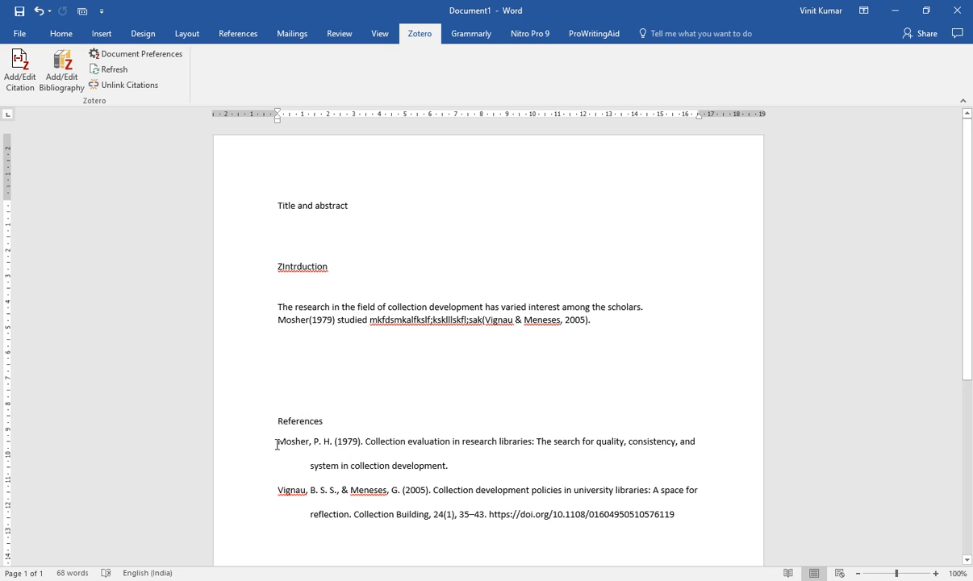
# Examine the inserted reference list and compare it with the in-text citation at the end of the introduction paragraph.
pyautogui.moveTo(279, 440); pyautogui.dragTo(687, 525)
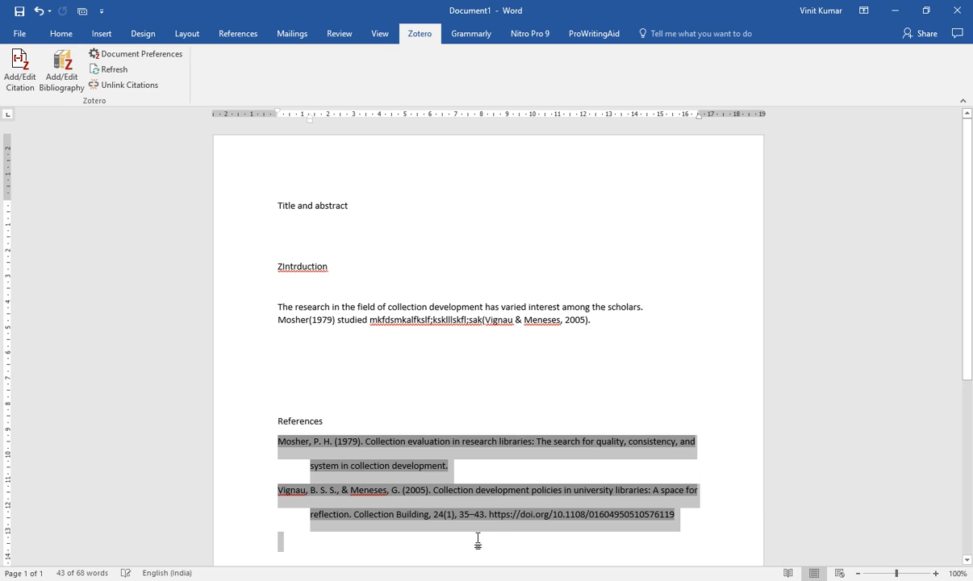
pyautogui.click(439, 539)
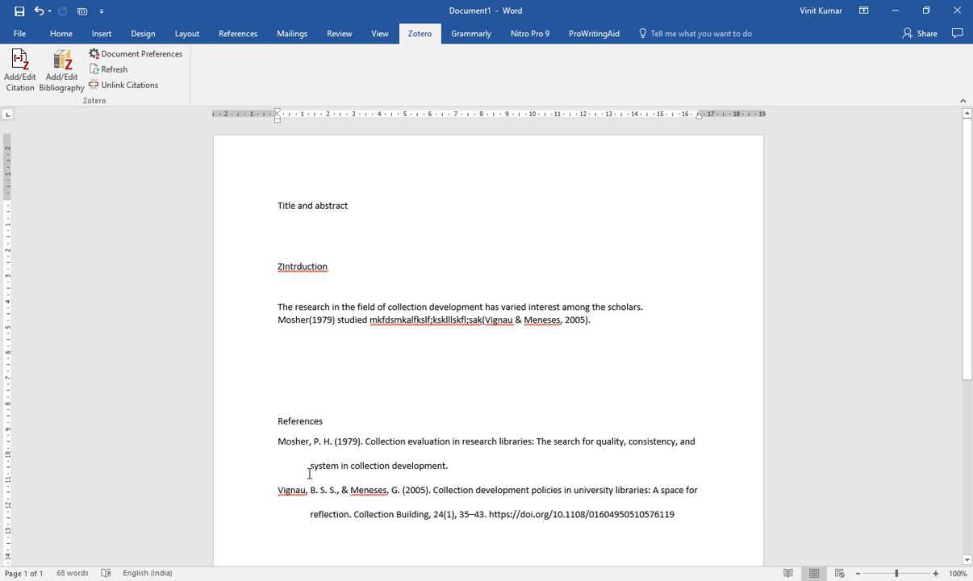
pyautogui.keyDown('shift'); pyautogui.click(275, 440); pyautogui.keyUp('shift')
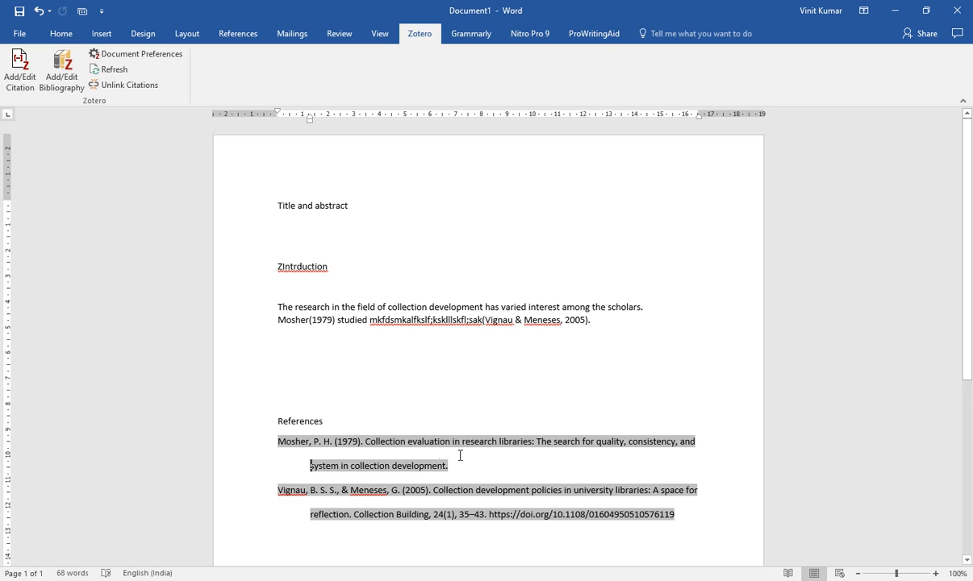
pyautogui.click(340, 534)
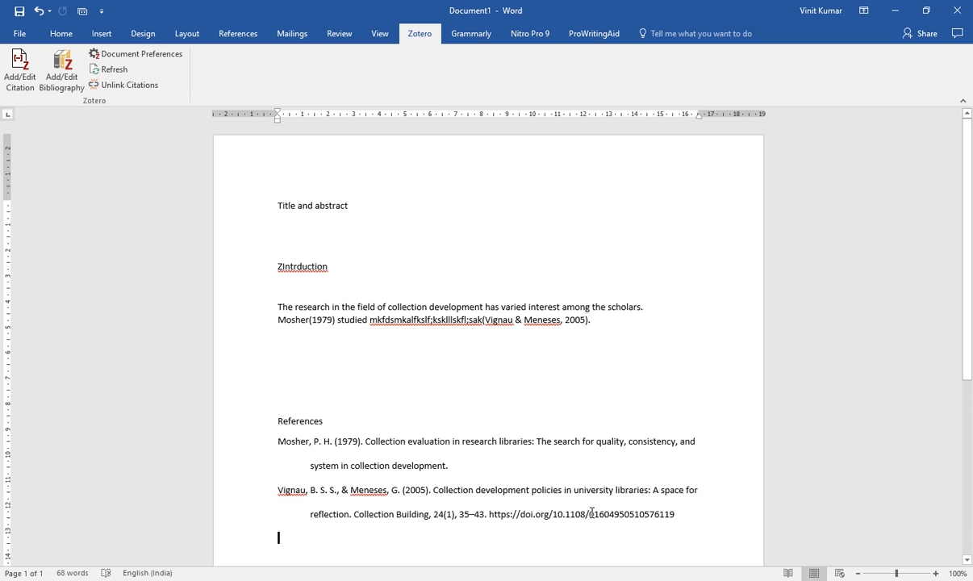
pyautogui.click(710, 515)
pyautogui.click(371, 537)
pyautogui.click(327, 422)
pyautogui.click(485, 321)
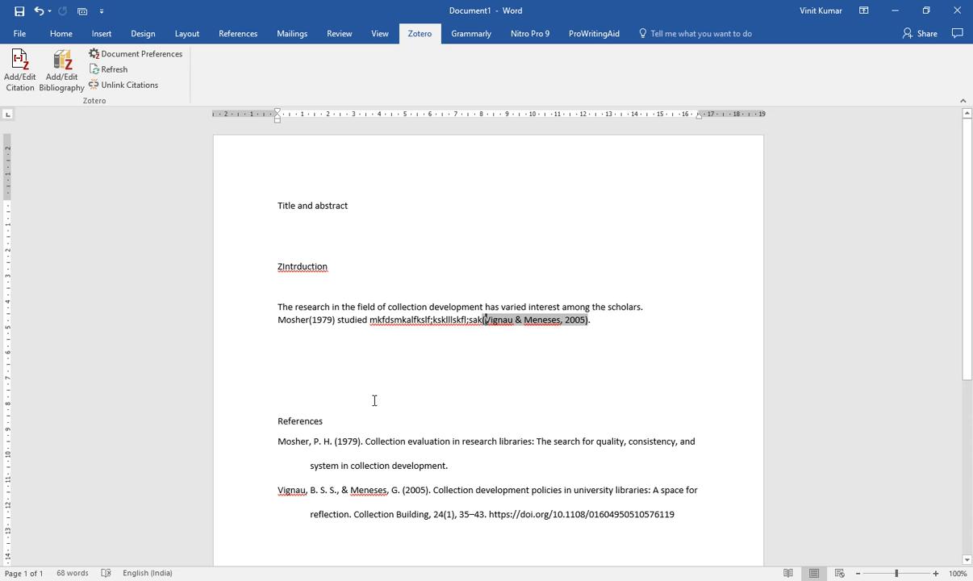
pyautogui.click(329, 207)
pyautogui.click(346, 234)
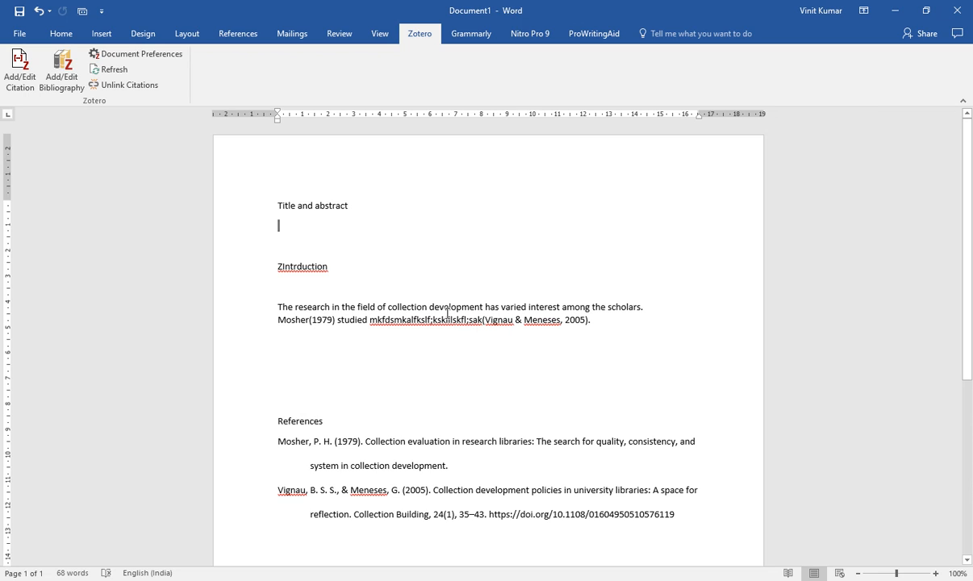
pyautogui.click(516, 321)
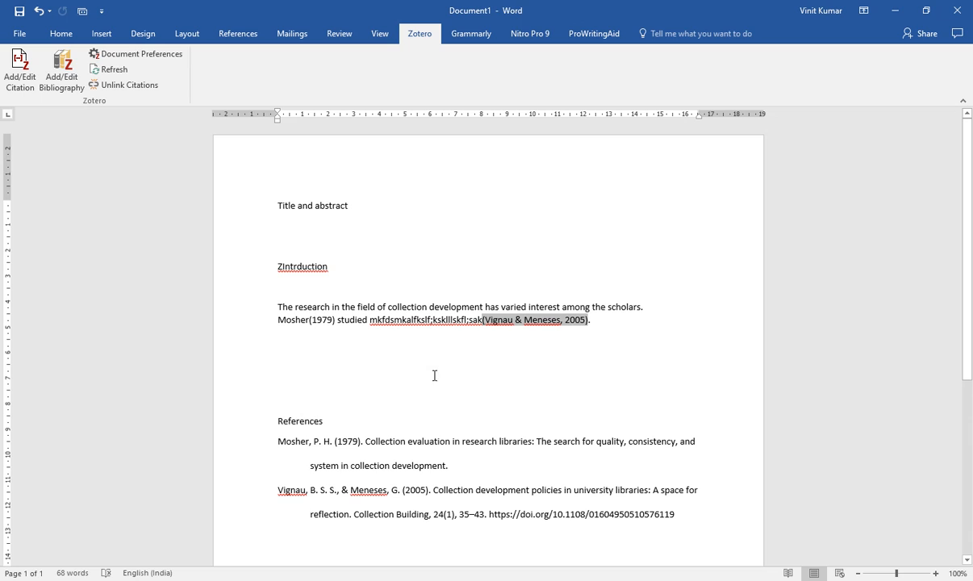
# Correct the misspelled section heading to "Introduction".
pyautogui.click(283, 270)
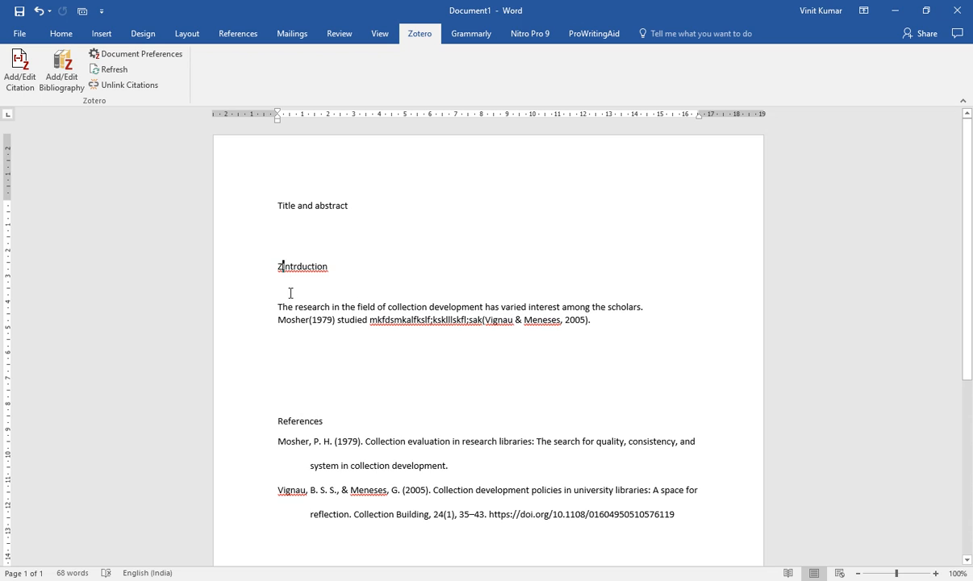
pyautogui.press('BackSpace')
pyautogui.click(293, 266)
pyautogui.write('o')
# Switch the document's citation style to Chicago Manual of Style 17th edition (author-date).
pyautogui.click(117, 54)
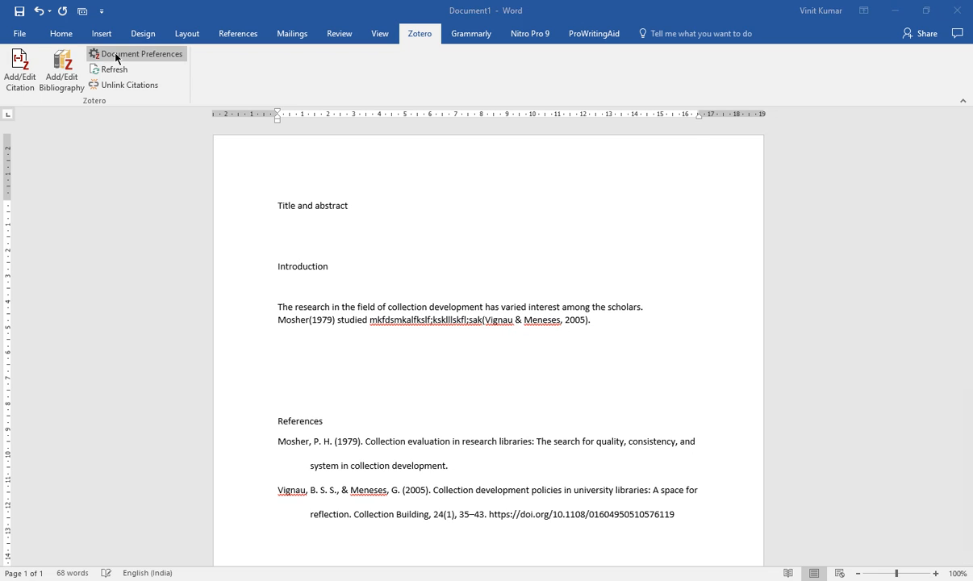
pyautogui.scroll(-2, 363, 216)
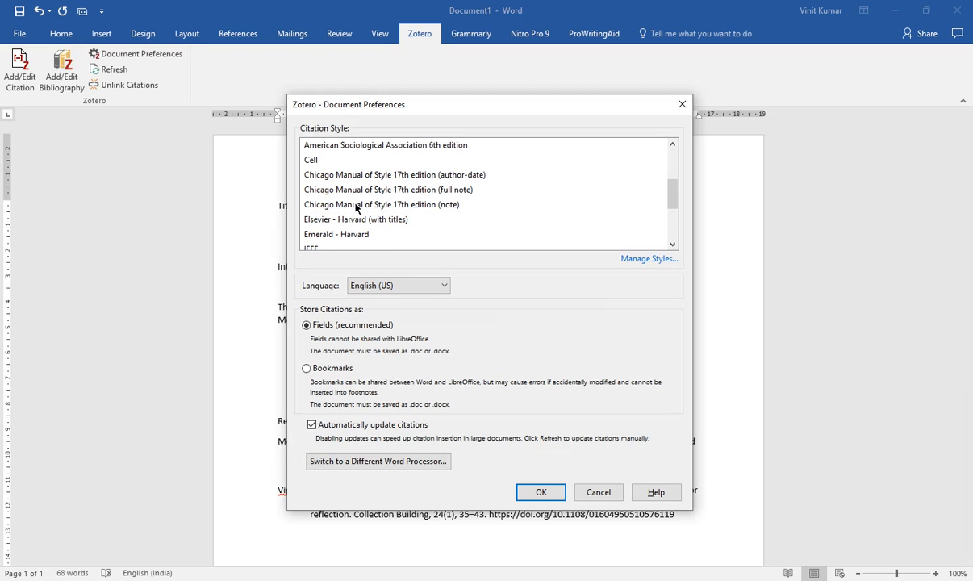
pyautogui.click(444, 177)
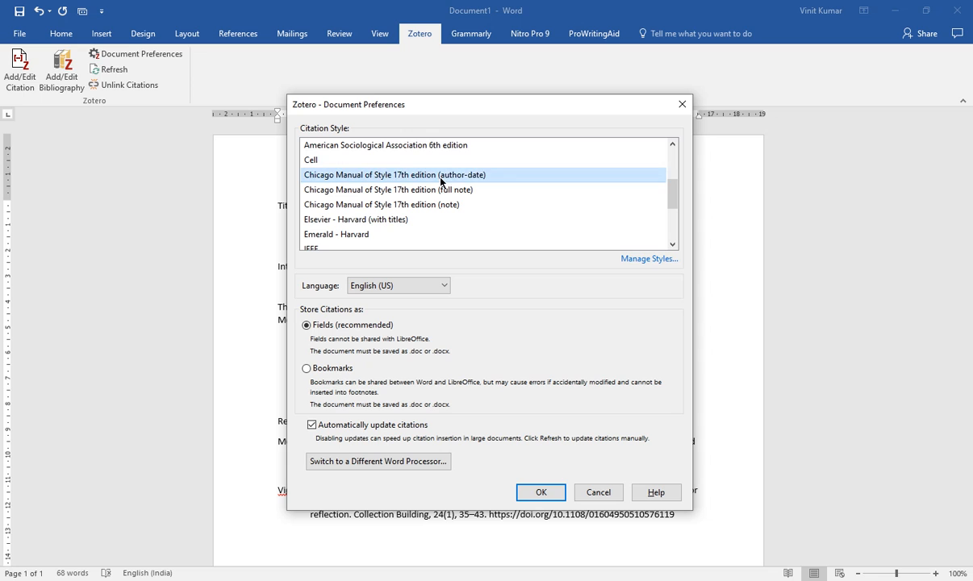
pyautogui.click(543, 492)
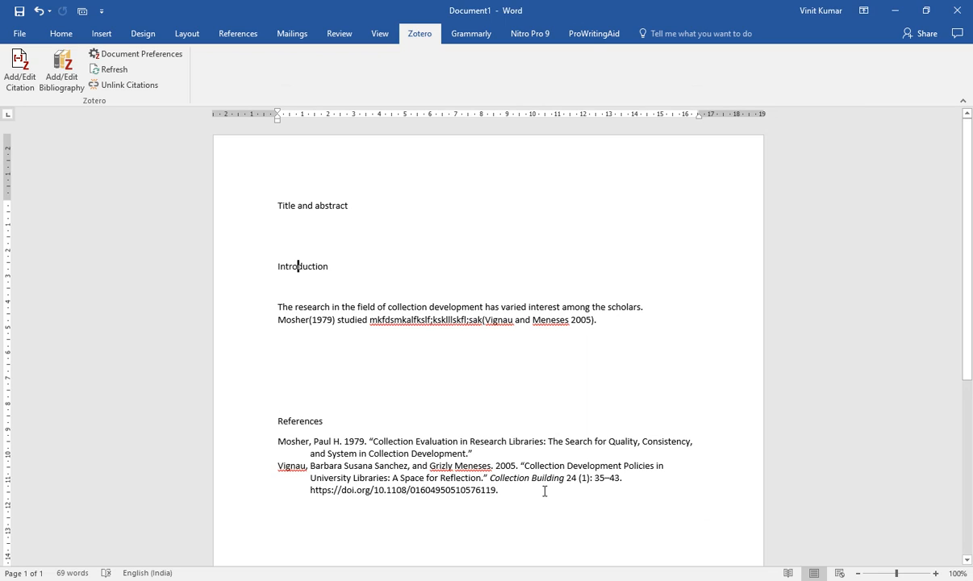
# Review how the 2005 in-text citation and both reference entries are formatted in the Chicago author-date style.
pyautogui.click(547, 320)
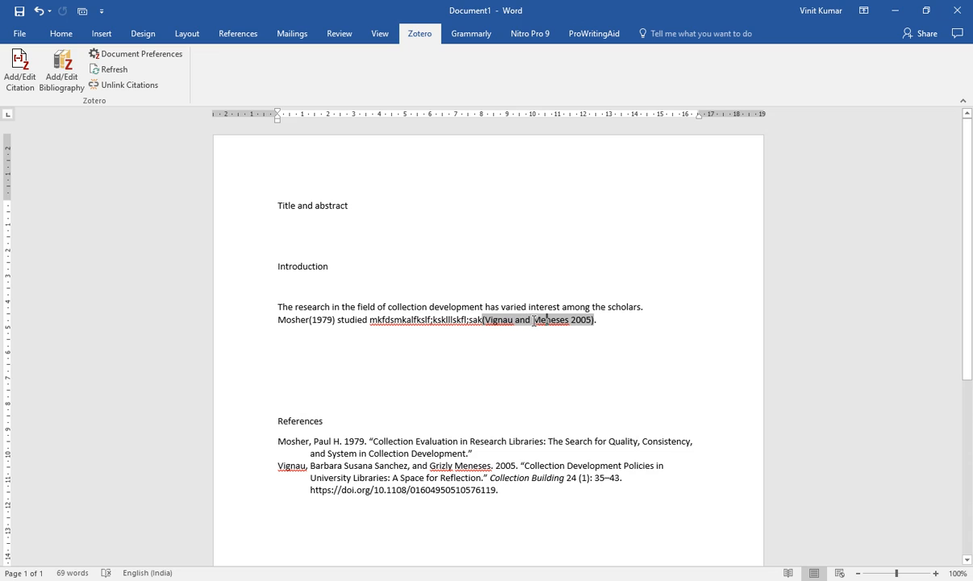
pyautogui.doubleClick(525, 321)
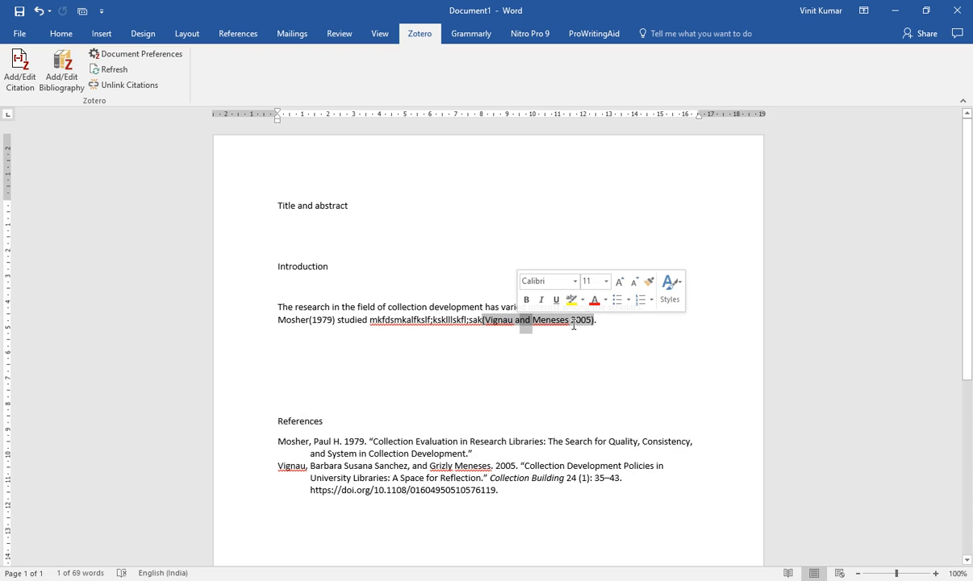
pyautogui.click(574, 322)
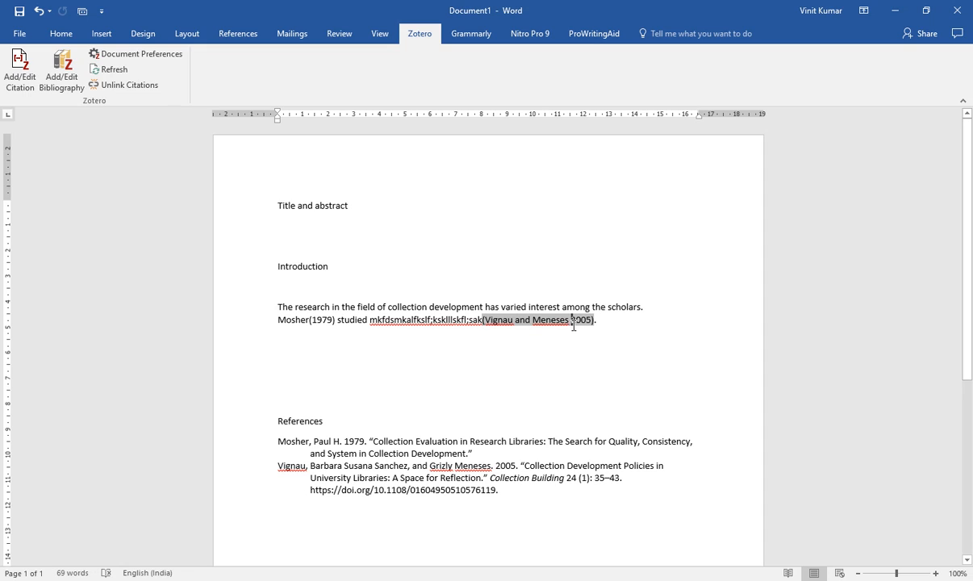
pyautogui.click(575, 347)
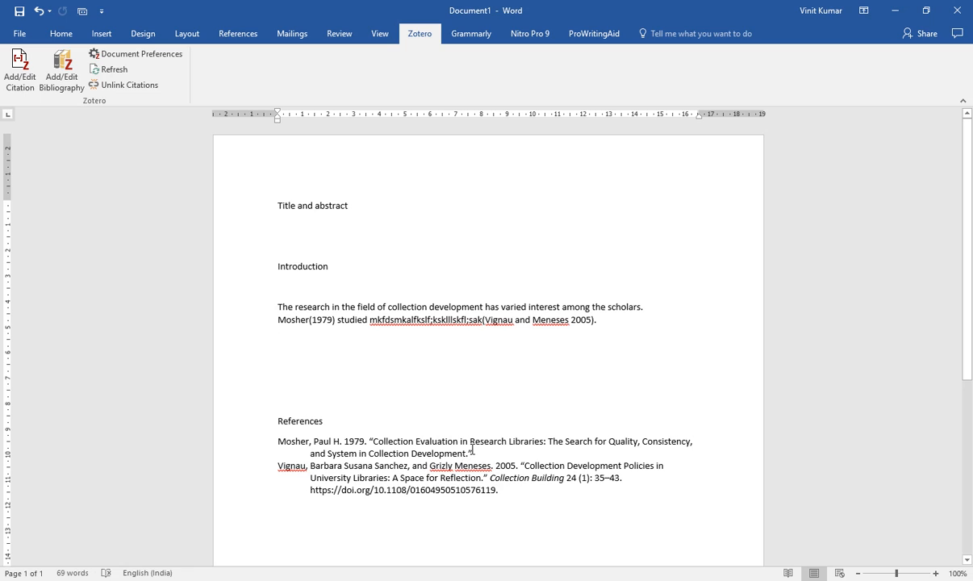
pyautogui.moveTo(499, 490); pyautogui.dragTo(262, 437)
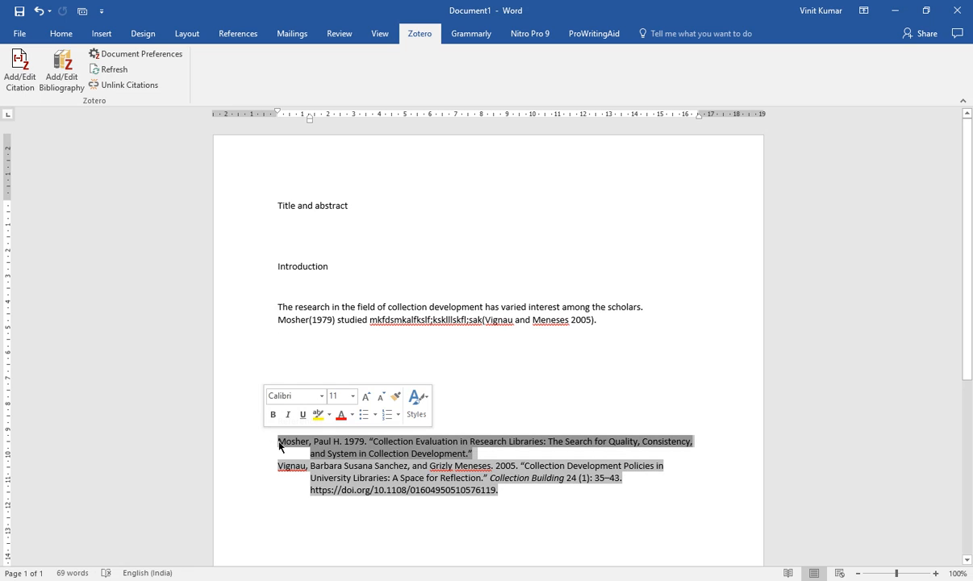
pyautogui.moveTo(504, 491); pyautogui.dragTo(267, 466)
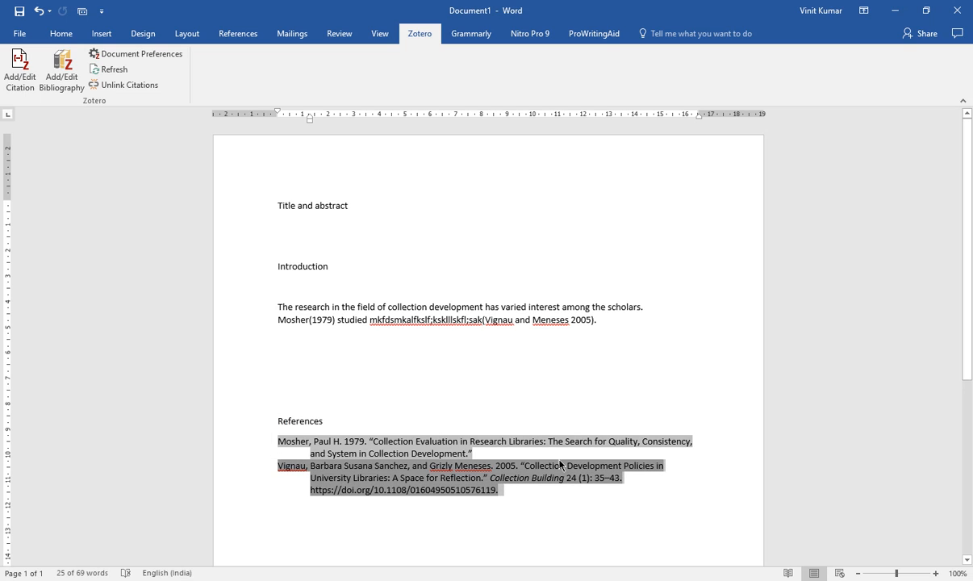
pyautogui.click(528, 440)
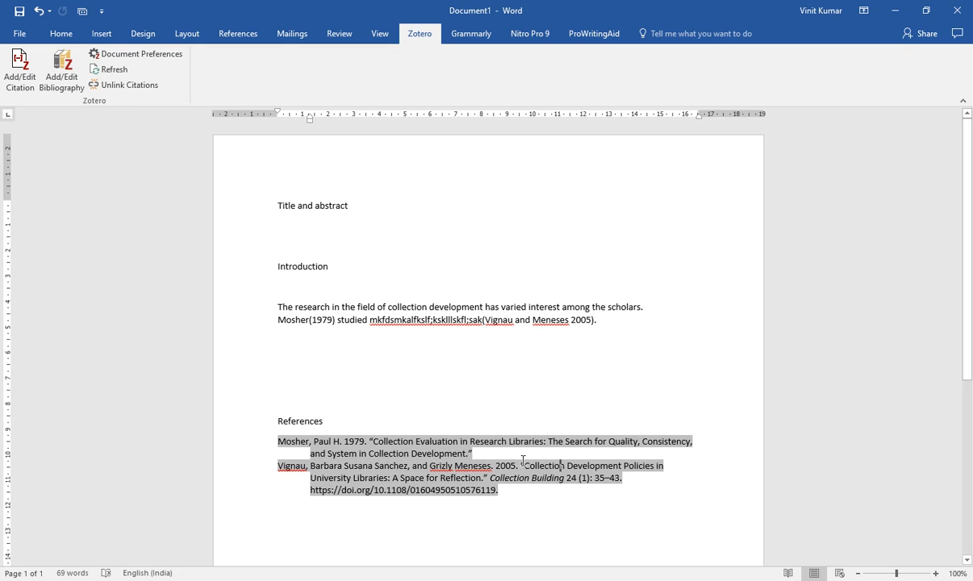
pyautogui.click(489, 454)
# Change the document's citation style to Nature, keeping citations stored as fields.
pyautogui.click(162, 62)
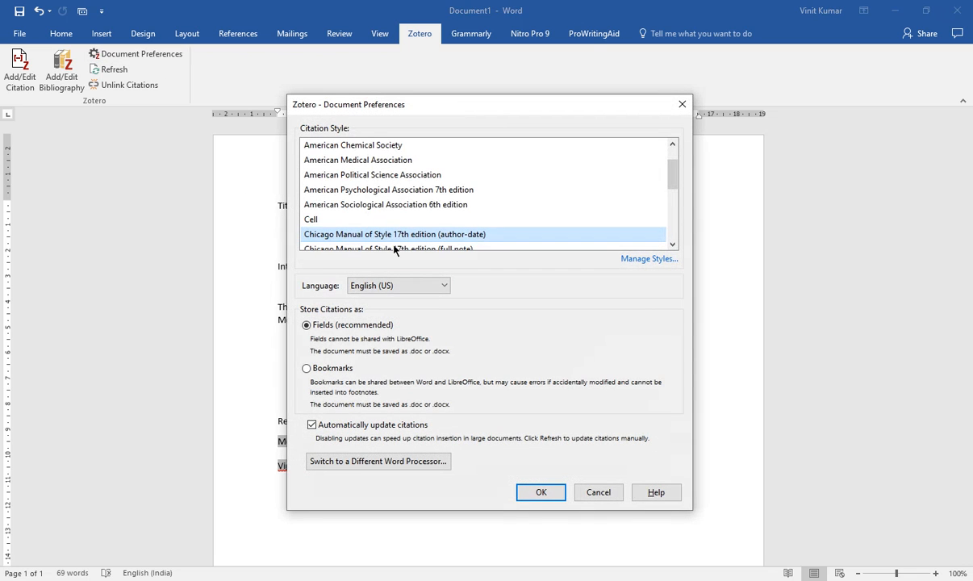
pyautogui.scroll(-3, 385, 218)
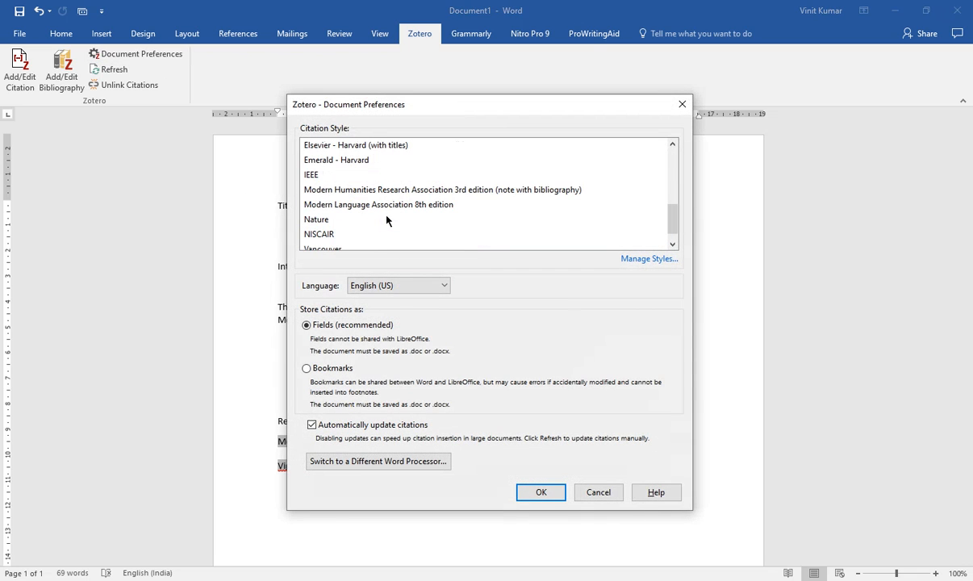
pyautogui.click(310, 219)
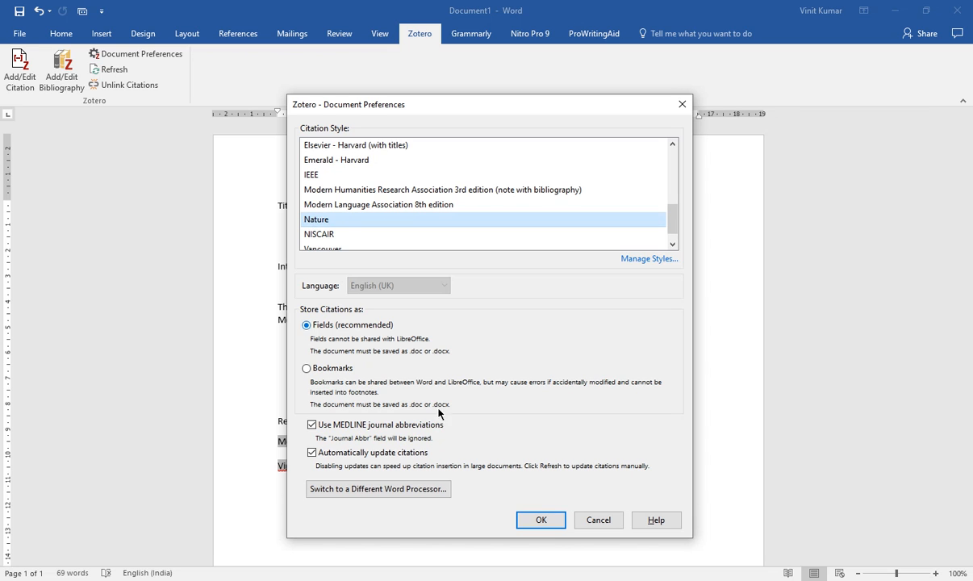
pyautogui.click(552, 525)
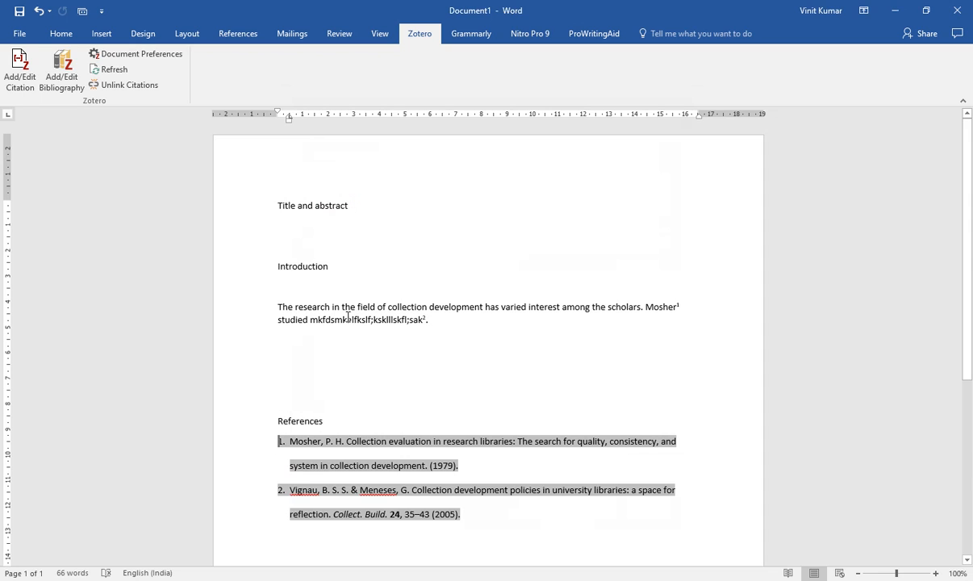
# Compare the superscript citation numbers in the paragraph with the numbered entries of the Nature-style reference list.
pyautogui.click(679, 306)
pyautogui.doubleClick(679, 306)
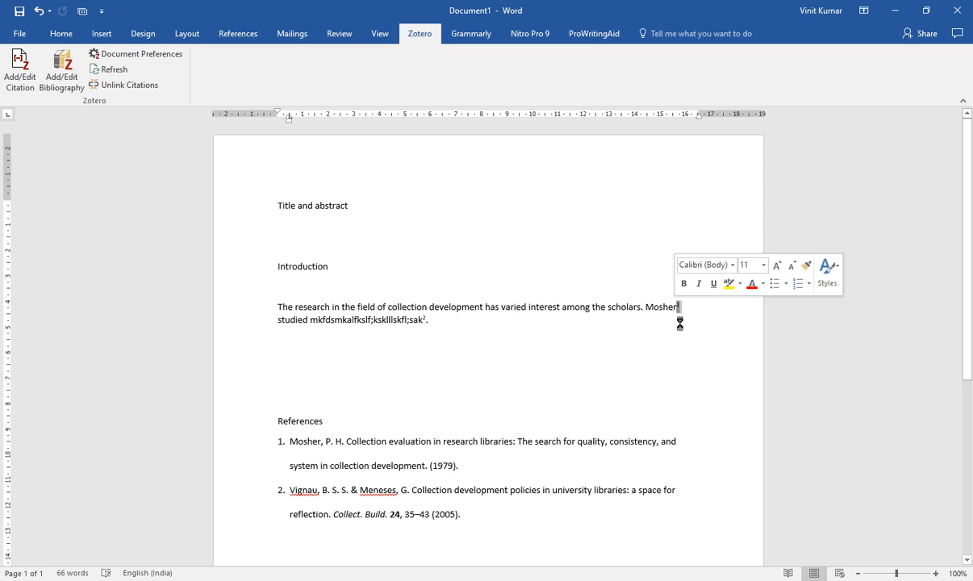
pyautogui.click(426, 316)
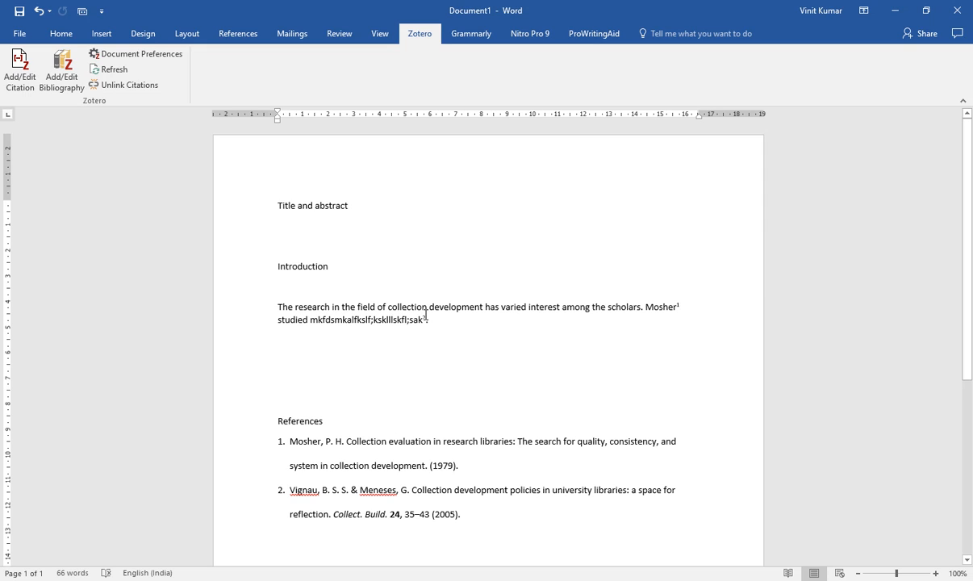
pyautogui.doubleClick(424, 320)
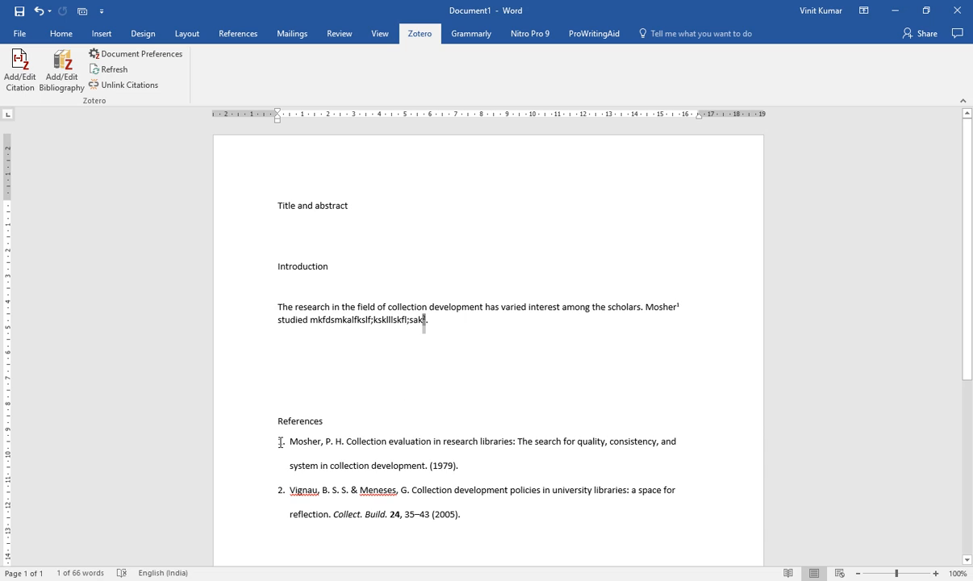
pyautogui.moveTo(280, 442); pyautogui.dragTo(468, 471)
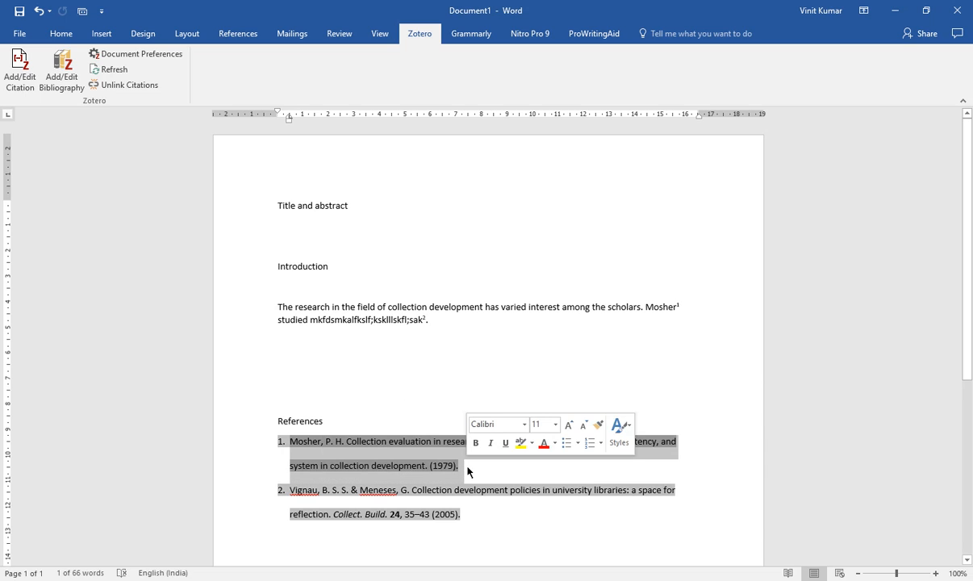
pyautogui.click(465, 468)
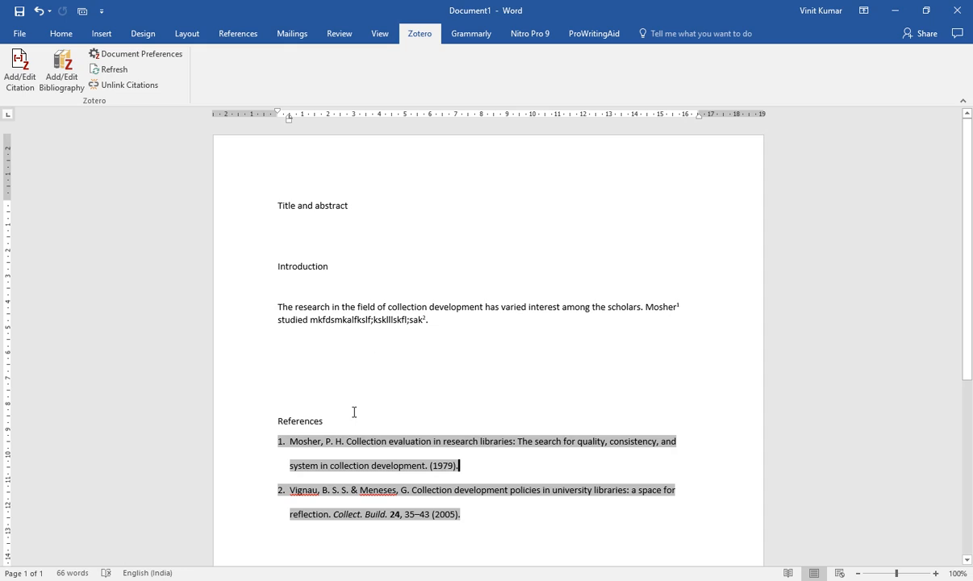
pyautogui.click(293, 443)
pyautogui.click(309, 498)
pyautogui.click(489, 516)
pyautogui.moveTo(489, 516); pyautogui.dragTo(274, 435)
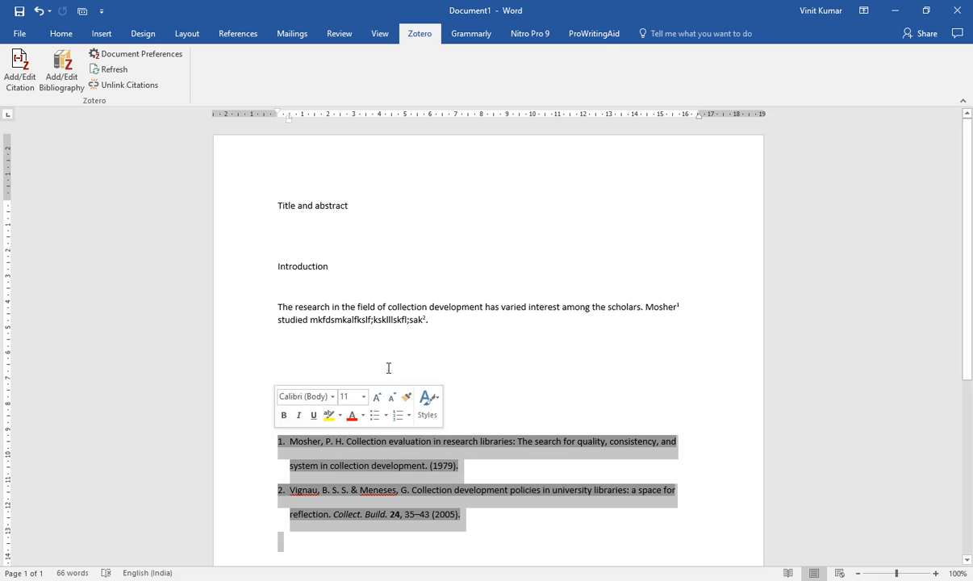
# Select the cited introduction paragraph, and also the full numbered reference list, to review the Nature formatting.
pyautogui.moveTo(443, 320); pyautogui.dragTo(258, 293)
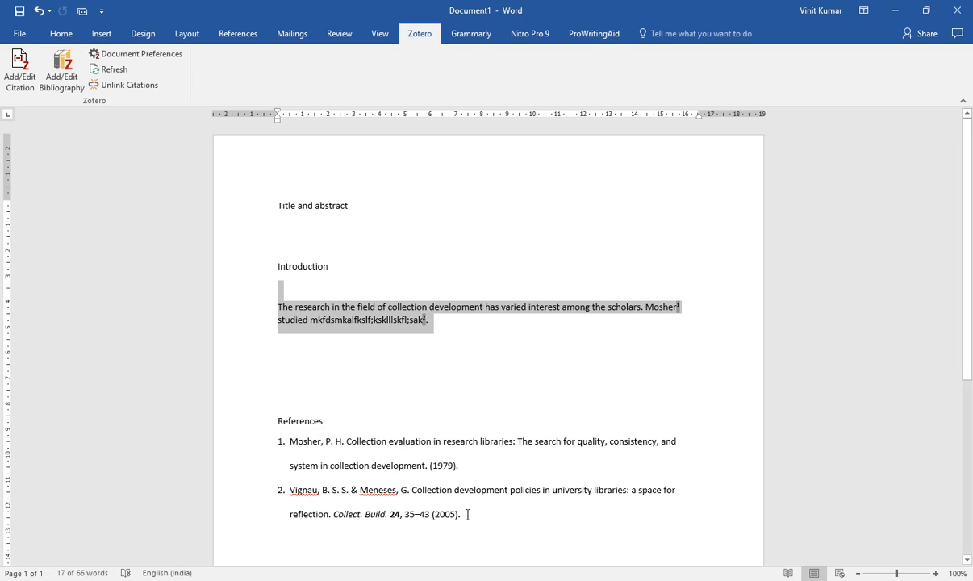
pyautogui.moveTo(467, 514); pyautogui.dragTo(194, 432)
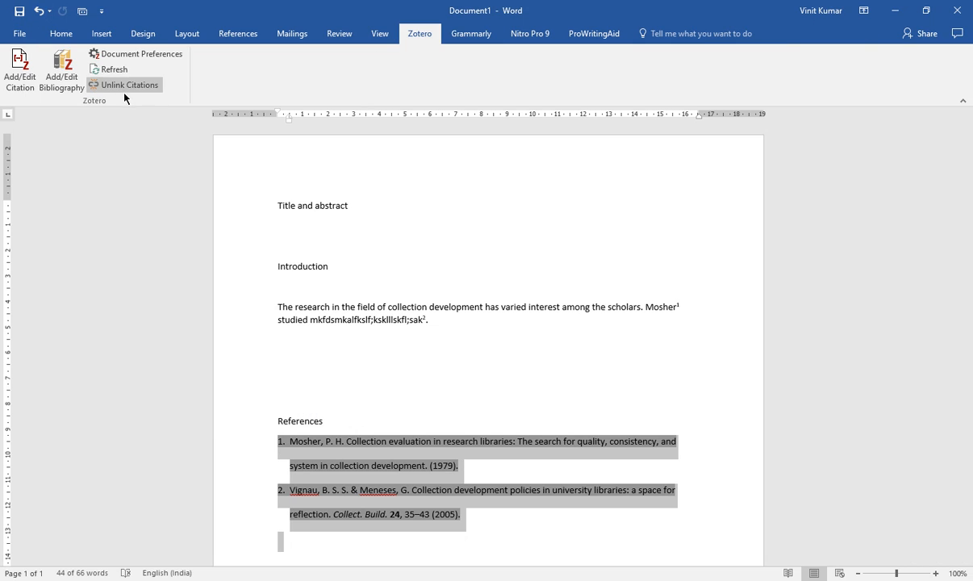
# Switch to the Zotero library and look over its library export, new group and new feed options.
pyautogui.click(894, 11)
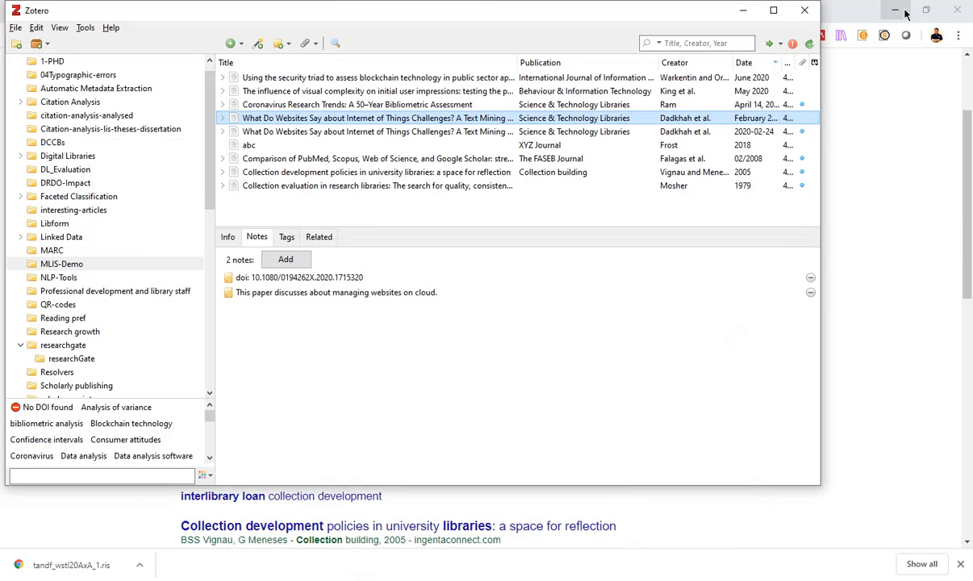
pyautogui.keyDown('ctrl'); pyautogui.click(238, 133); pyautogui.keyUp('ctrl')
pyautogui.keyDown('ctrl'); pyautogui.click(238, 132); pyautogui.keyUp('ctrl')
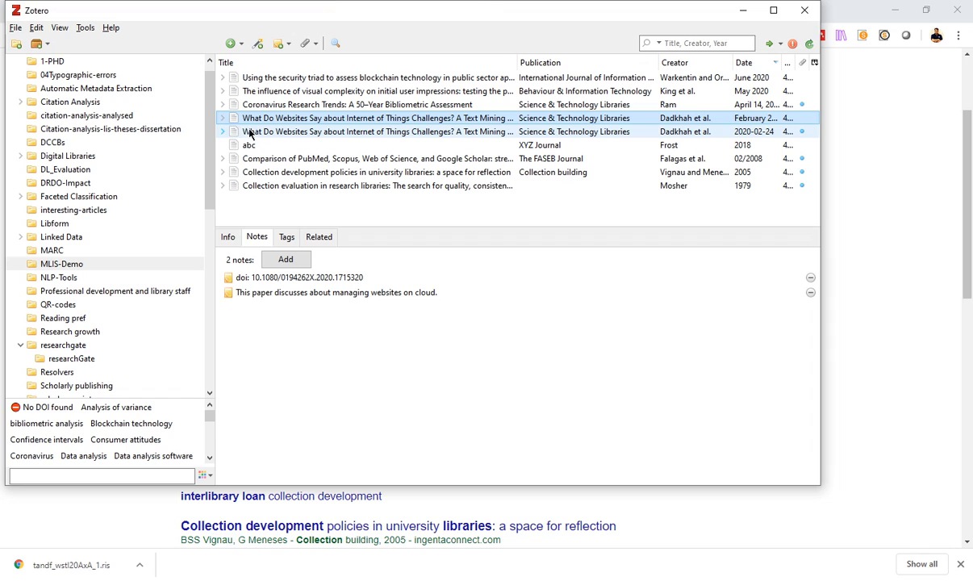
pyautogui.click(15, 27)
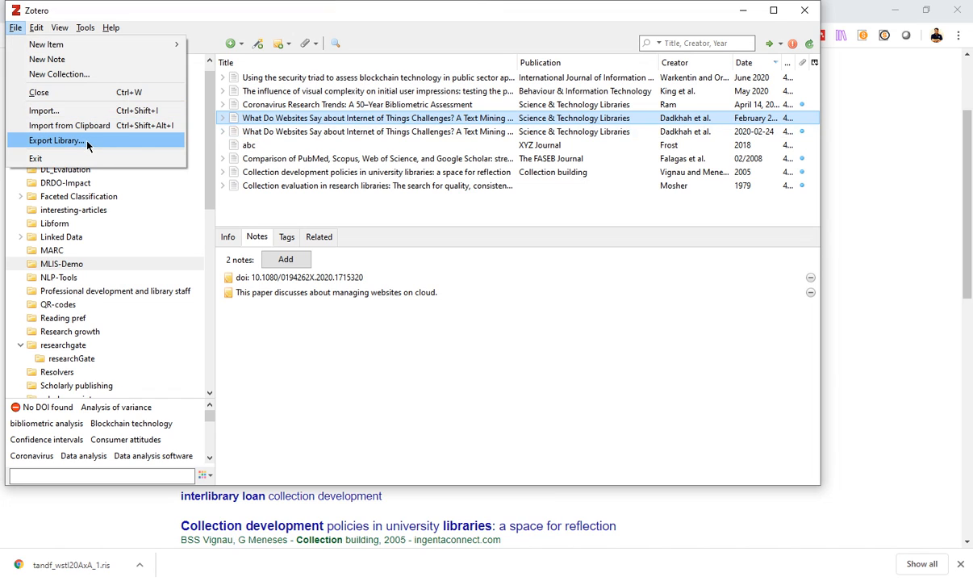
pyautogui.click(168, 16)
pyautogui.click(48, 46)
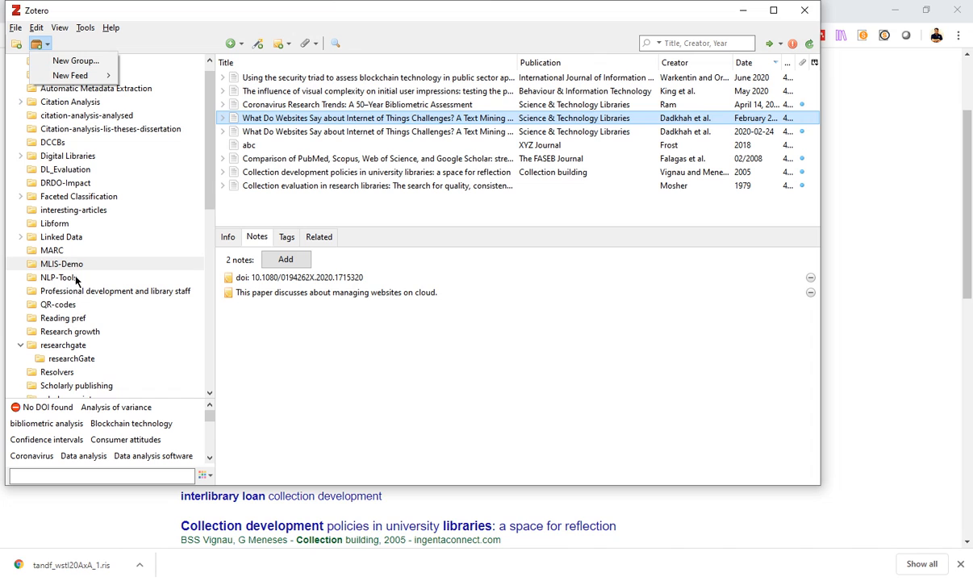
# Expand the library-budgets group library and compare its contents with the personal MLIS-Demo collection.
pyautogui.moveTo(200, 173); pyautogui.dragTo(205, 405)
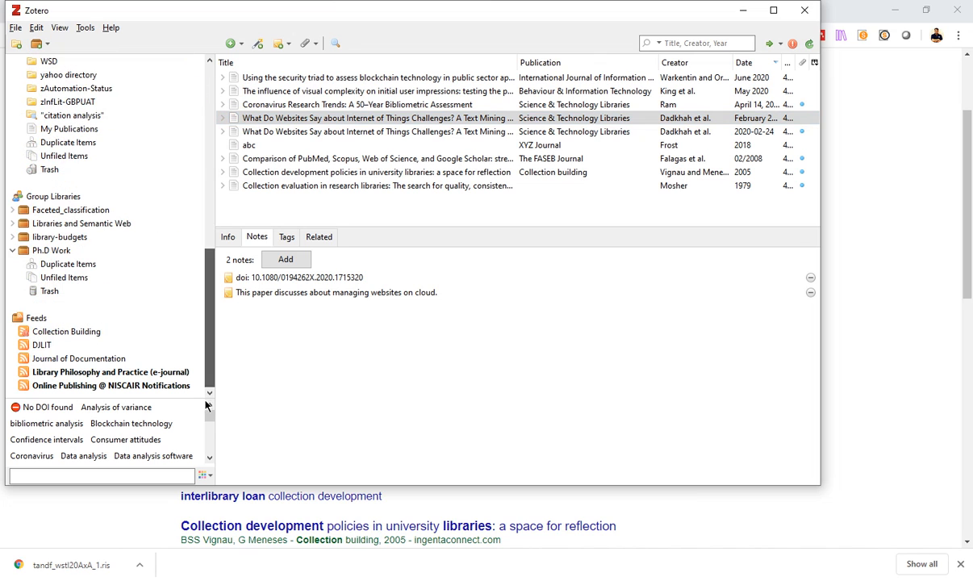
pyautogui.click(12, 237)
pyautogui.click(69, 239)
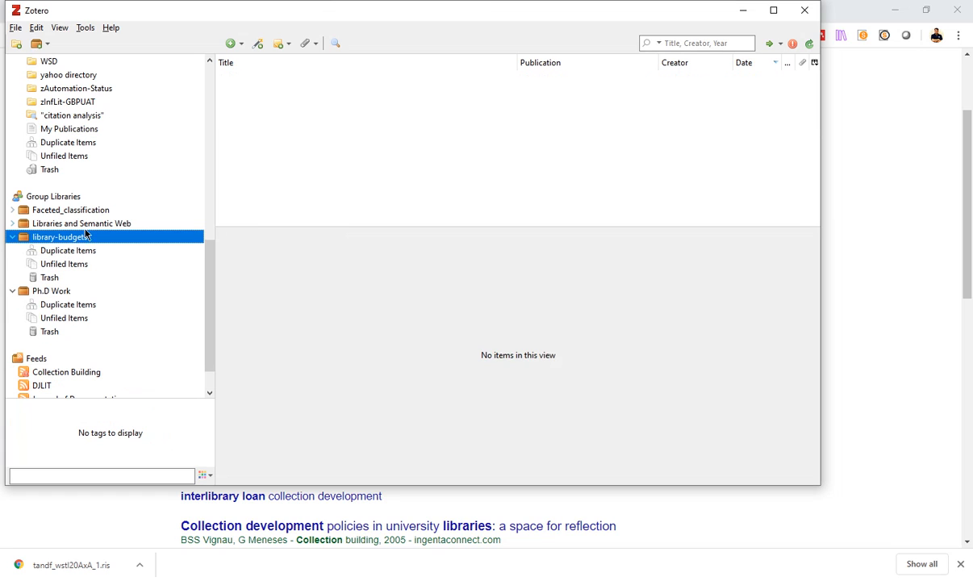
pyautogui.scroll(7, 80, 96)
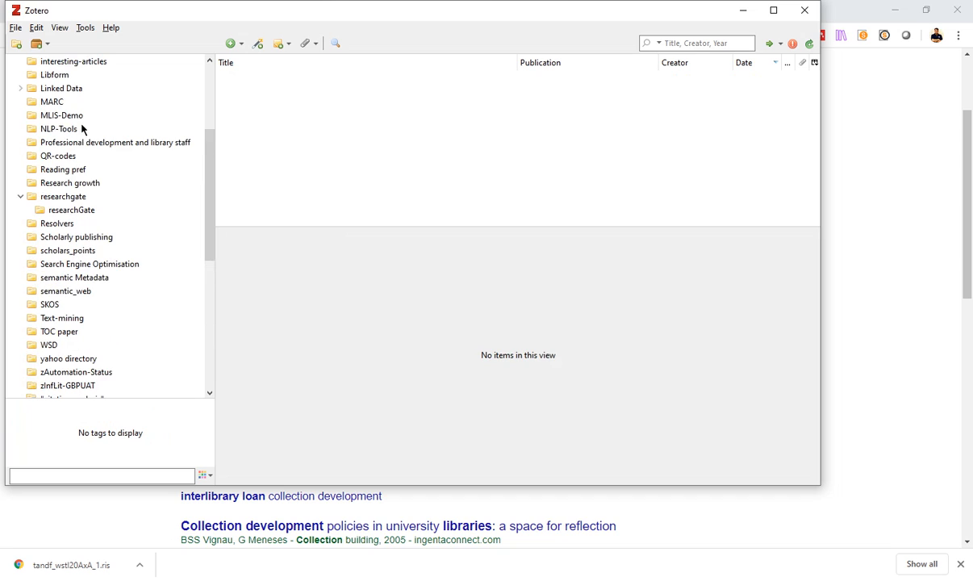
pyautogui.click(72, 116)
pyautogui.scroll(-3, 70, 208)
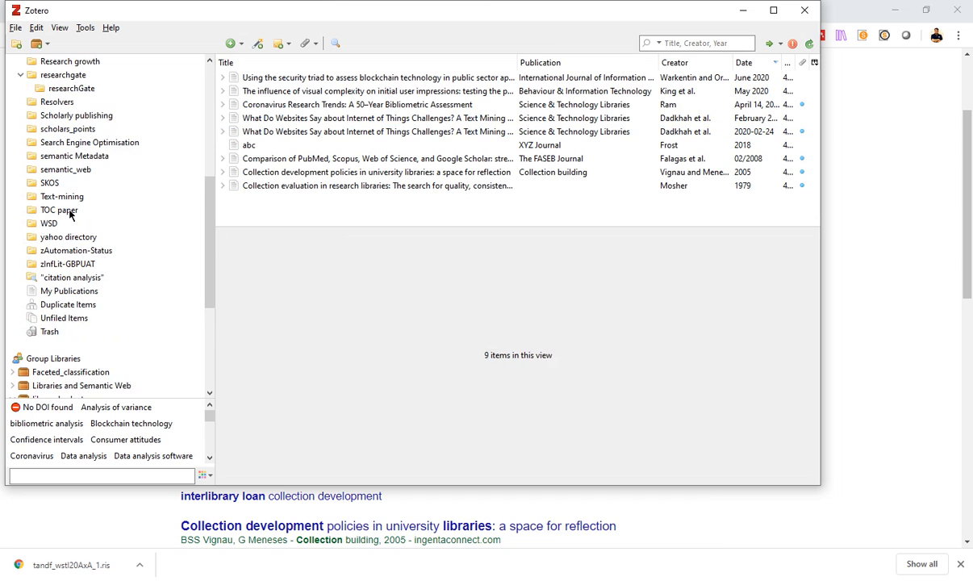
pyautogui.scroll(-2, 16, 347)
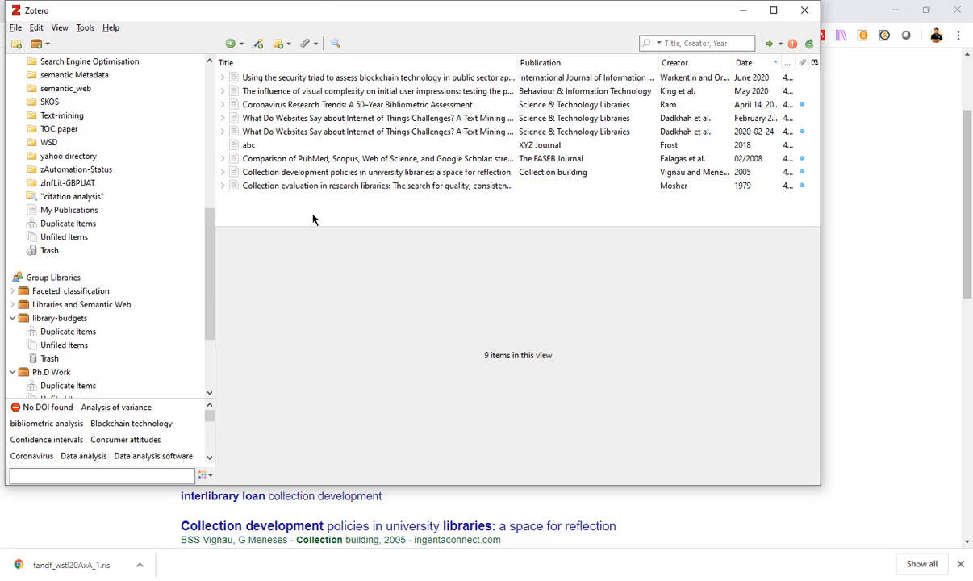
# Check the contents of the library-budgets and Faceted_classification group libraries, expanding Faceted_classification.
pyautogui.click(45, 320)
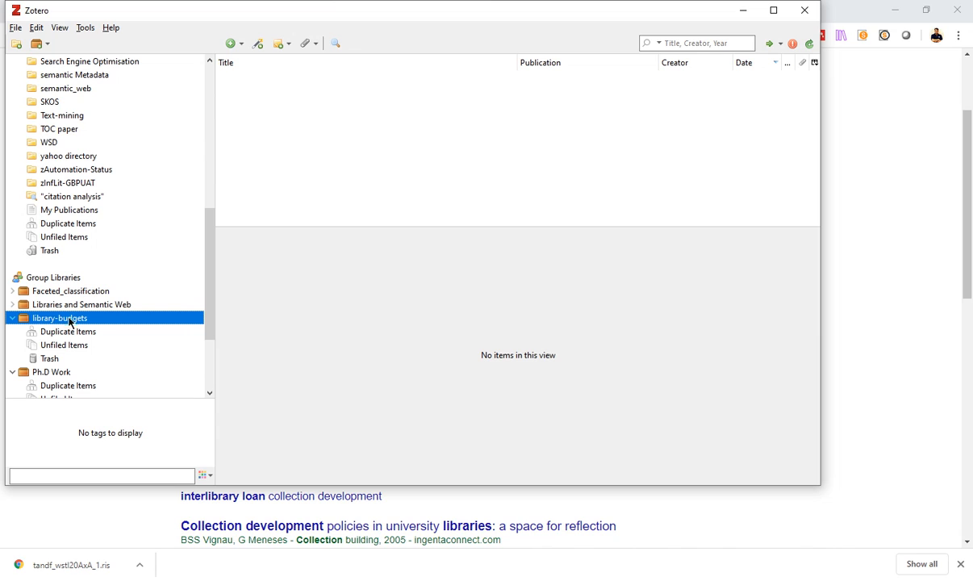
pyautogui.click(74, 295)
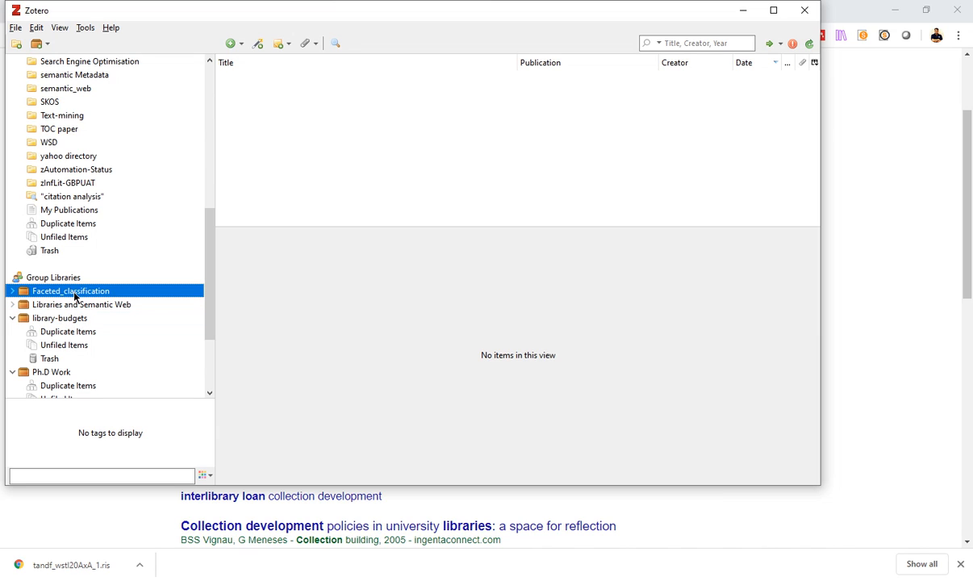
pyautogui.click(12, 290)
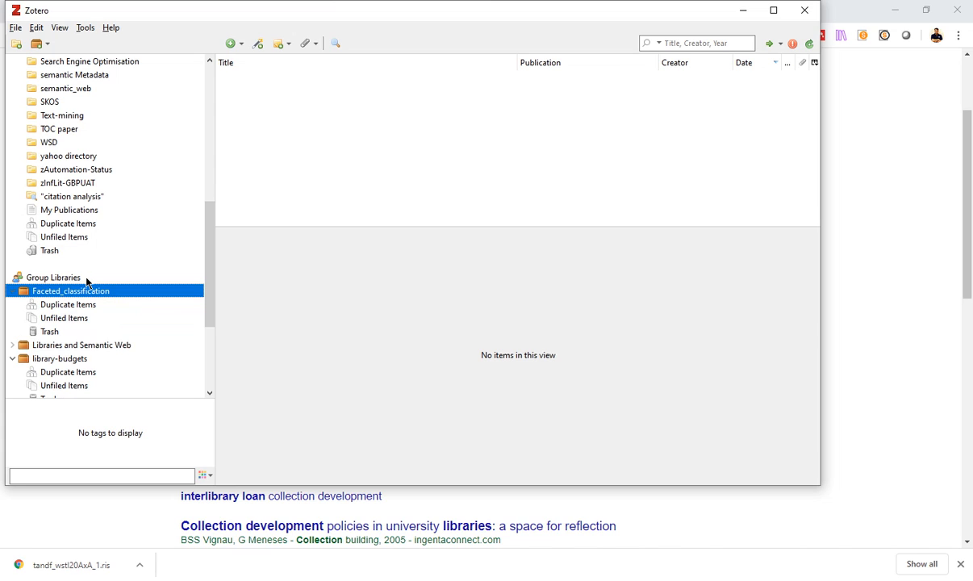
pyautogui.scroll(-3, 89, 290)
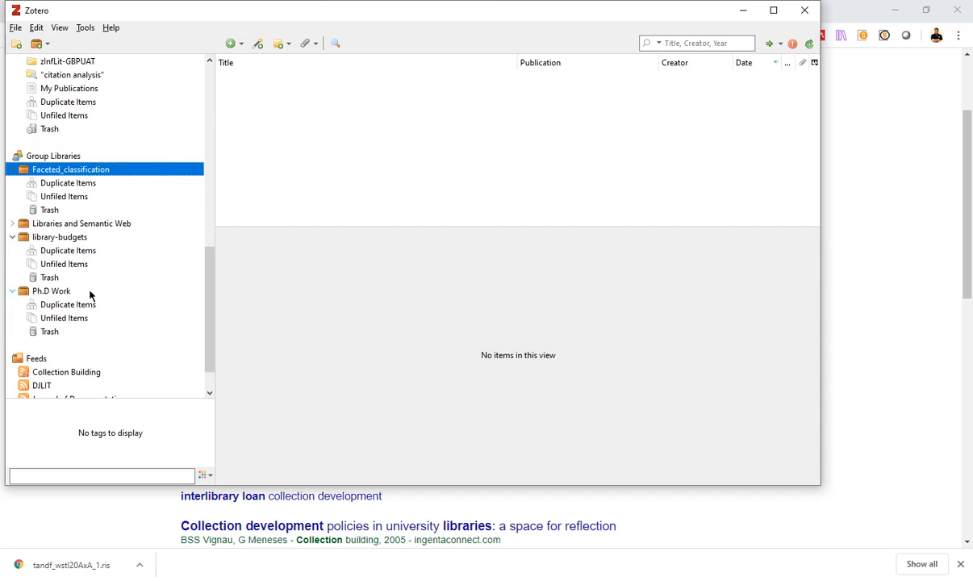
pyautogui.scroll(-1, 90, 295)
pyautogui.scroll(6, 90, 295)
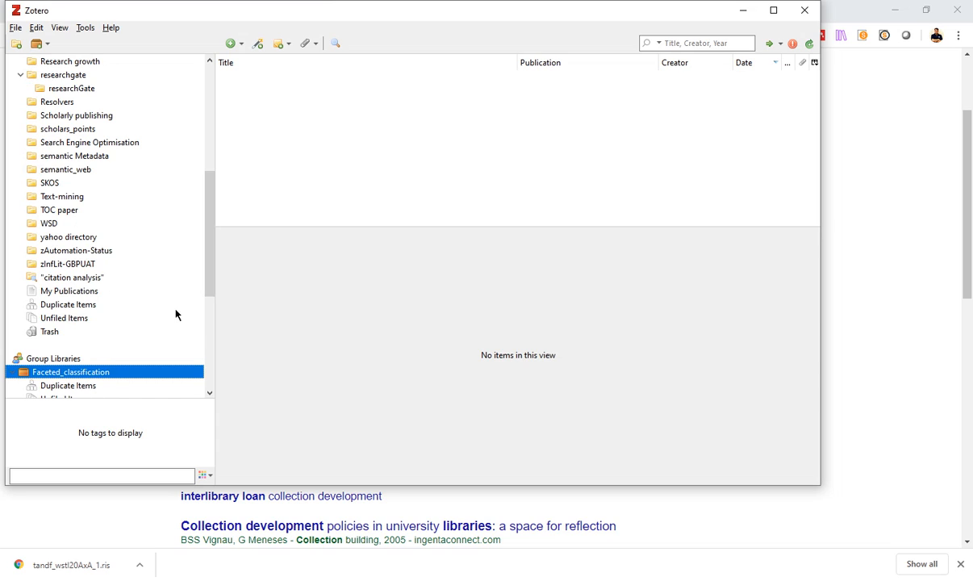
# Show all items in My Library and look over the available add-on, connector and RTF Scan tools.
pyautogui.moveTo(204, 282); pyautogui.dragTo(208, 152)
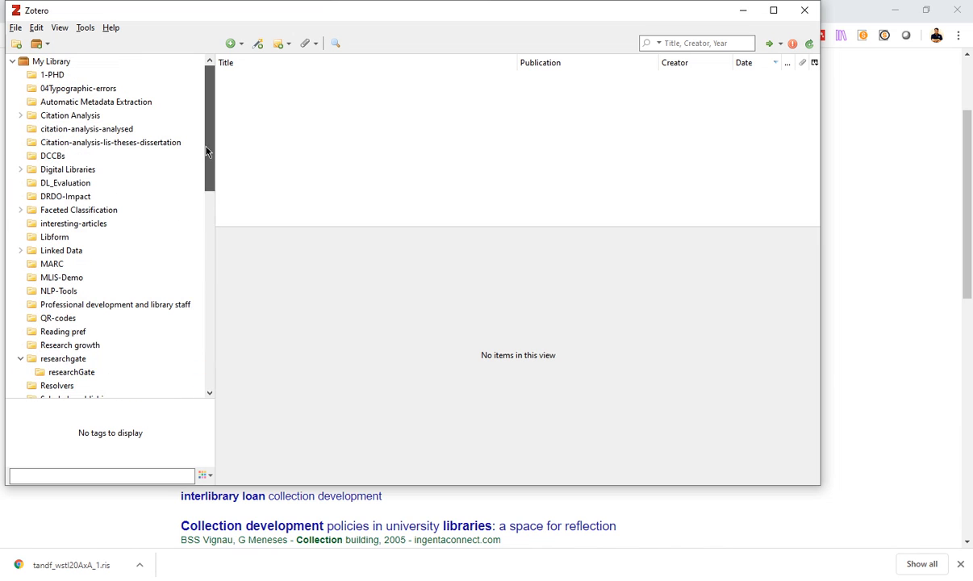
pyautogui.click(36, 62)
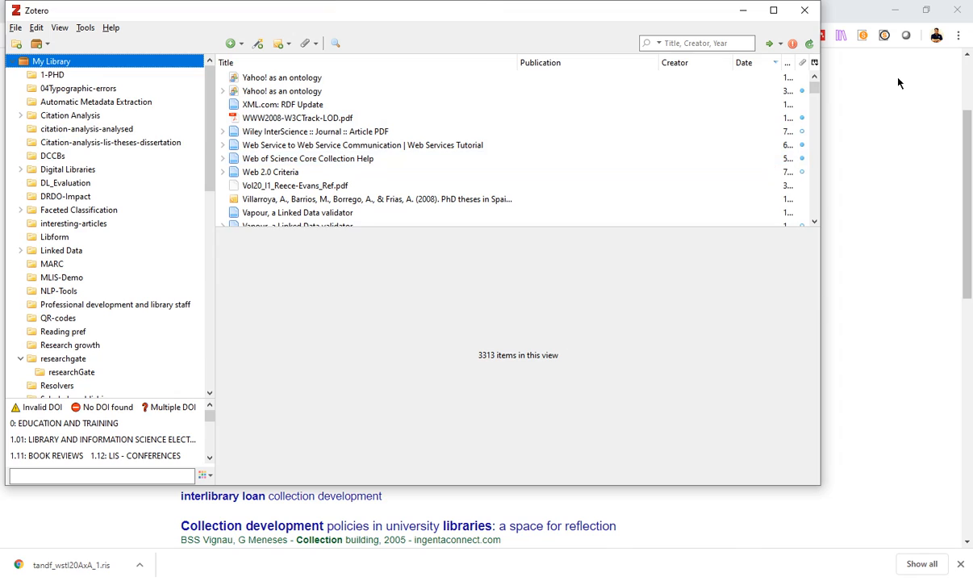
pyautogui.click(86, 28)
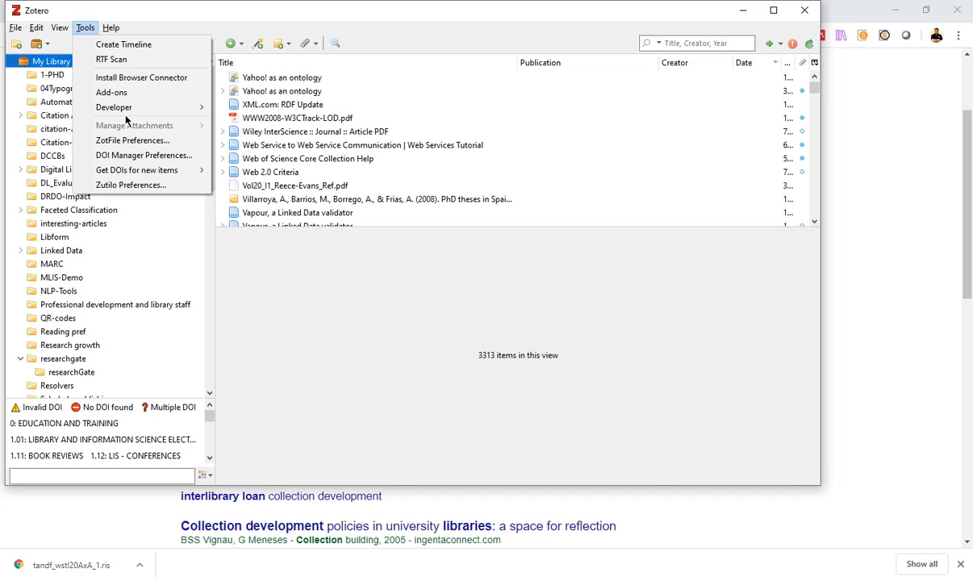
# Switch to Chrome and create a blank Google Docs document, leaving it untitled.
pyautogui.click(861, 373)
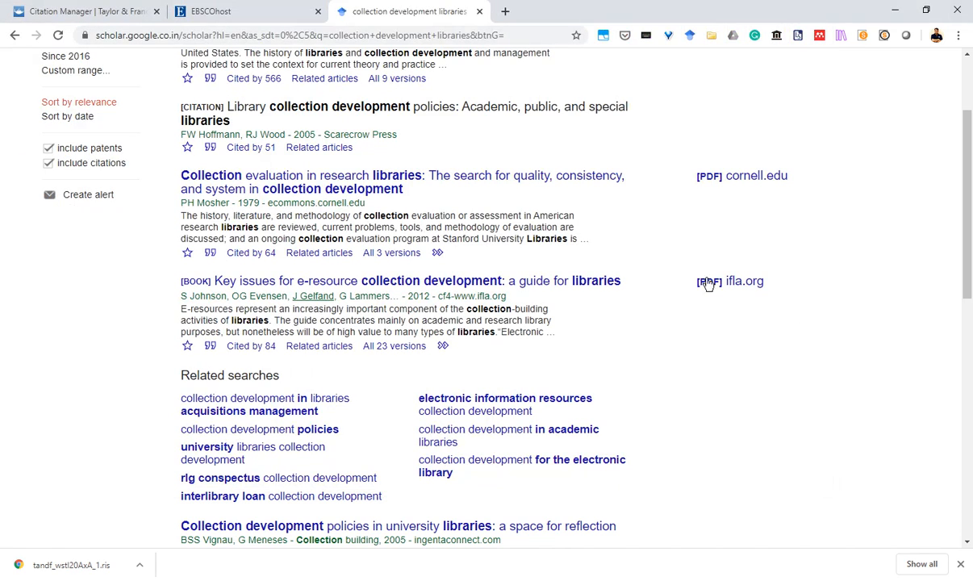
pyautogui.click(504, 11)
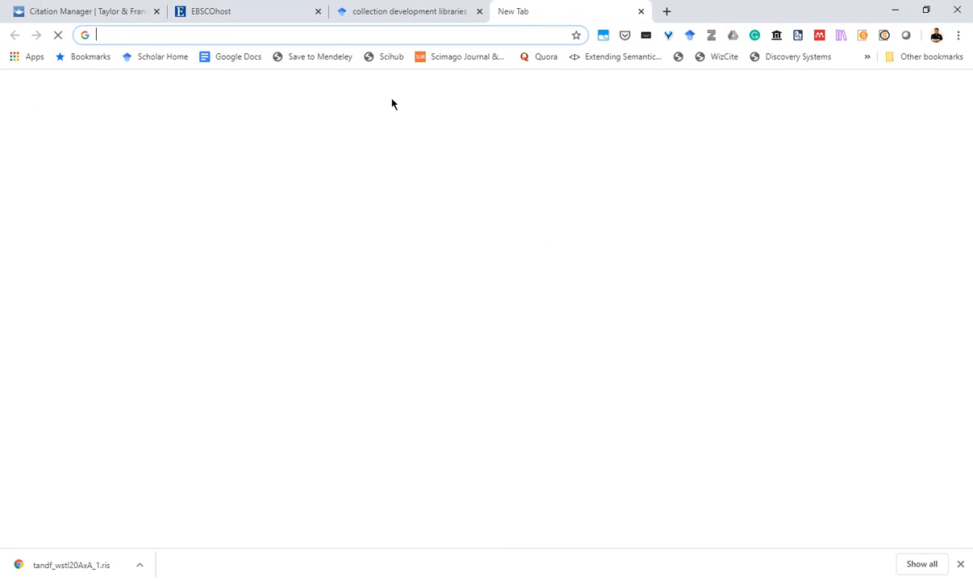
pyautogui.click(230, 57)
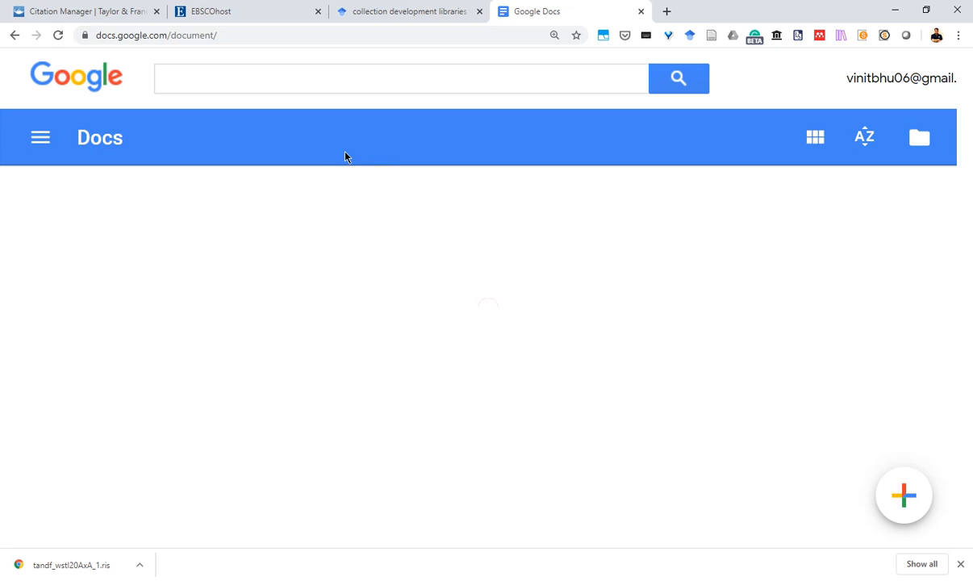
pyautogui.click(890, 503)
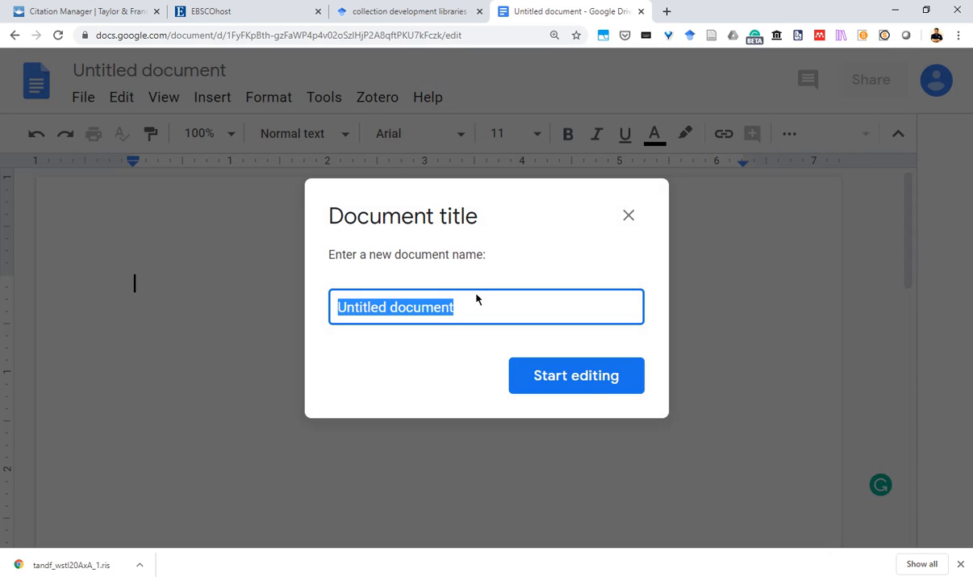
pyautogui.click(628, 215)
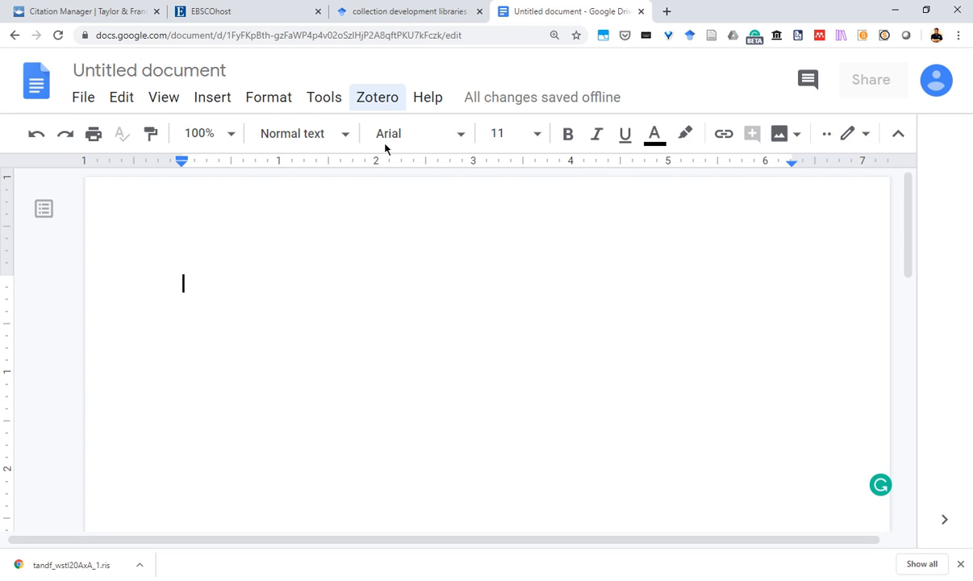
# Enter the sample text "hh" in the document and try to bring up the Zotero citation commands.
pyautogui.click(366, 103)
pyautogui.click(371, 103)
pyautogui.doubleClick(343, 296)
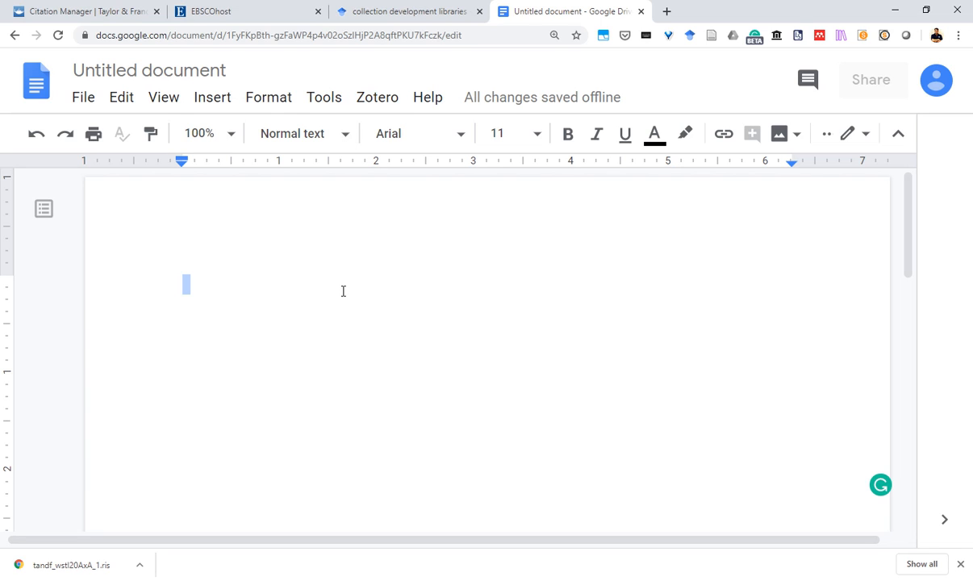
pyautogui.click(343, 290)
pyautogui.write('hh')
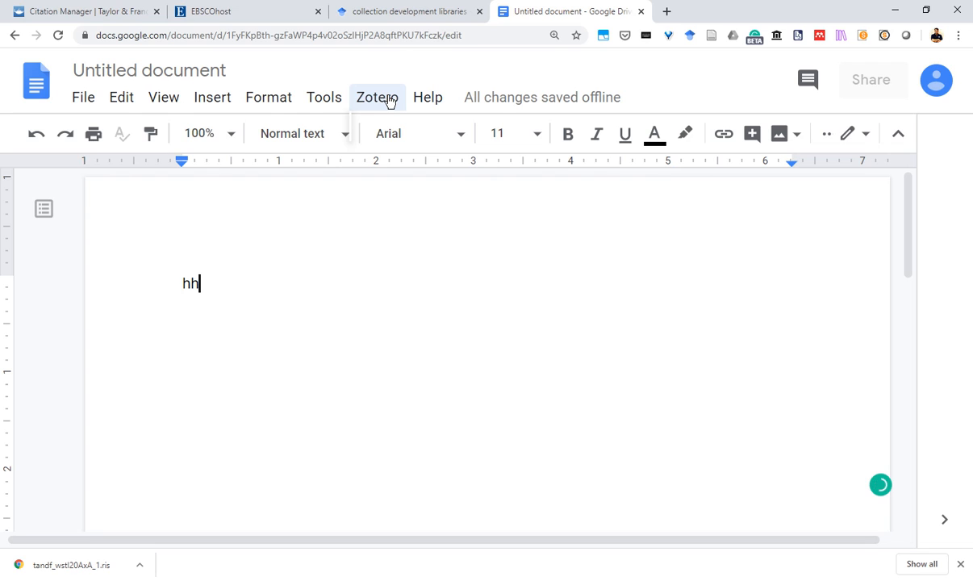
pyautogui.click(386, 101)
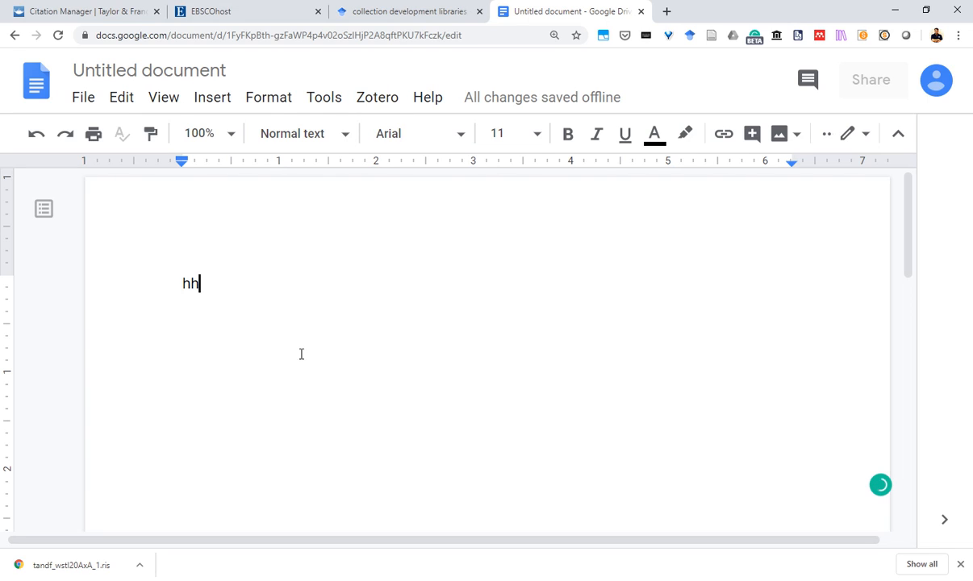
pyautogui.click(373, 101)
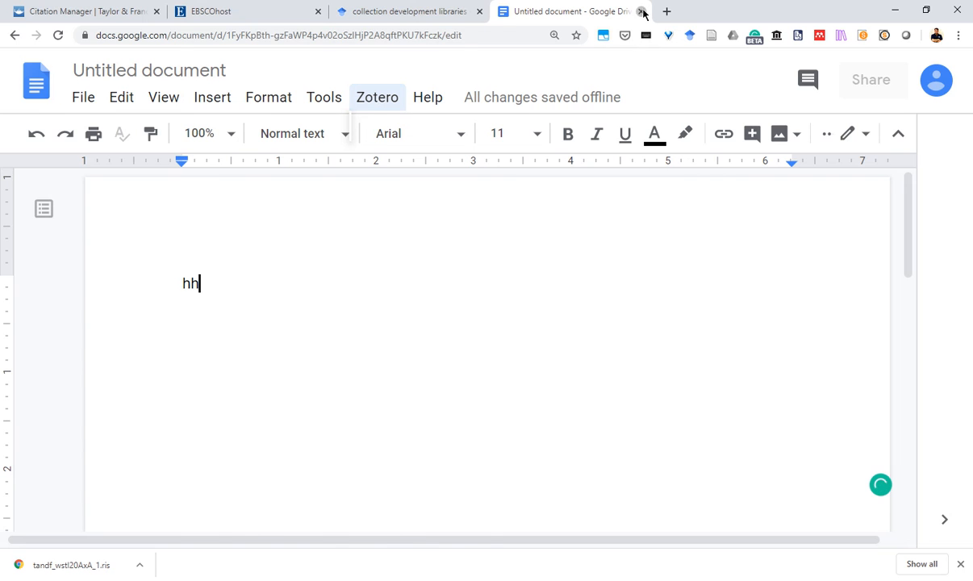
# Close the untitled Google Docs document and the Google Scholar results page, and switch back to Zotero.
pyautogui.click(640, 11)
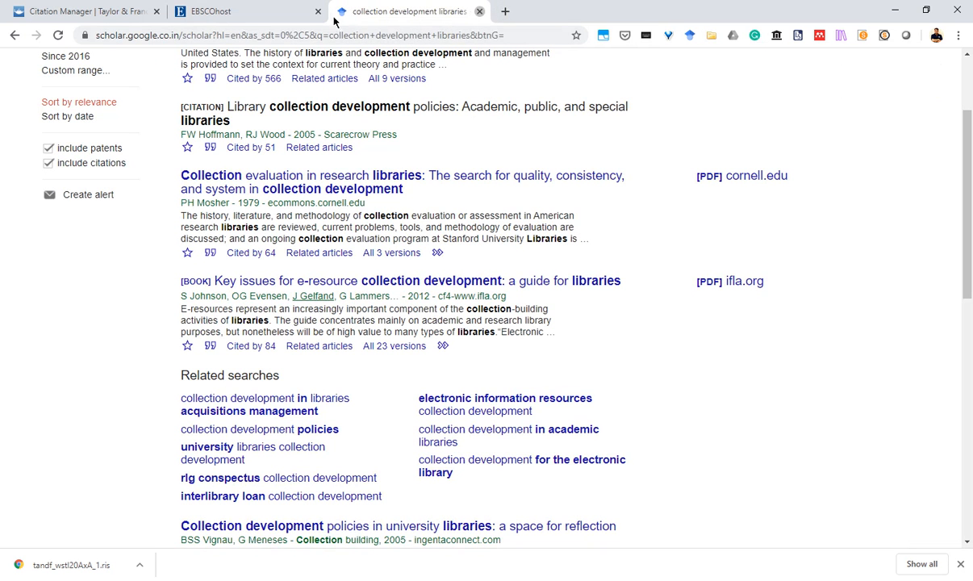
pyautogui.click(480, 11)
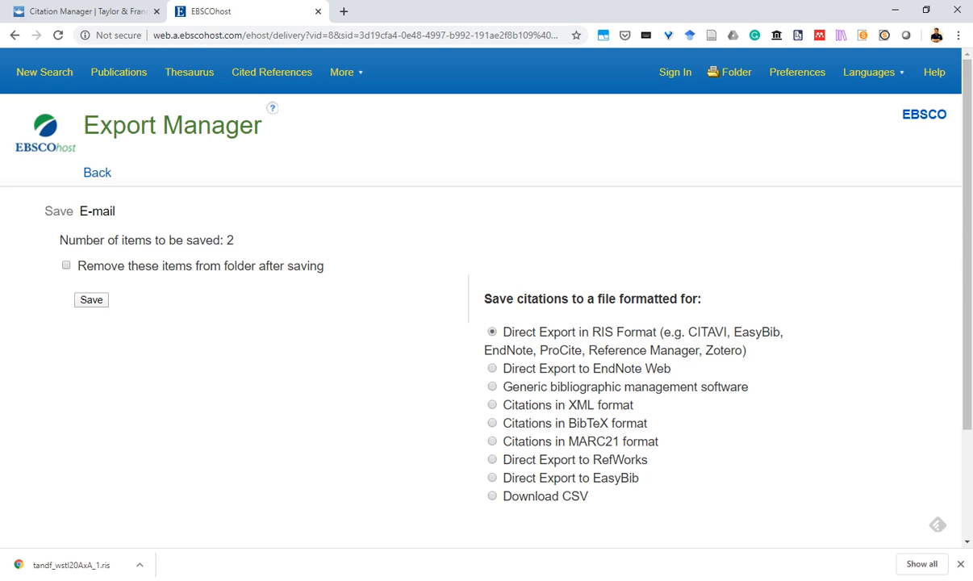
pyautogui.moveTo(678, 579)
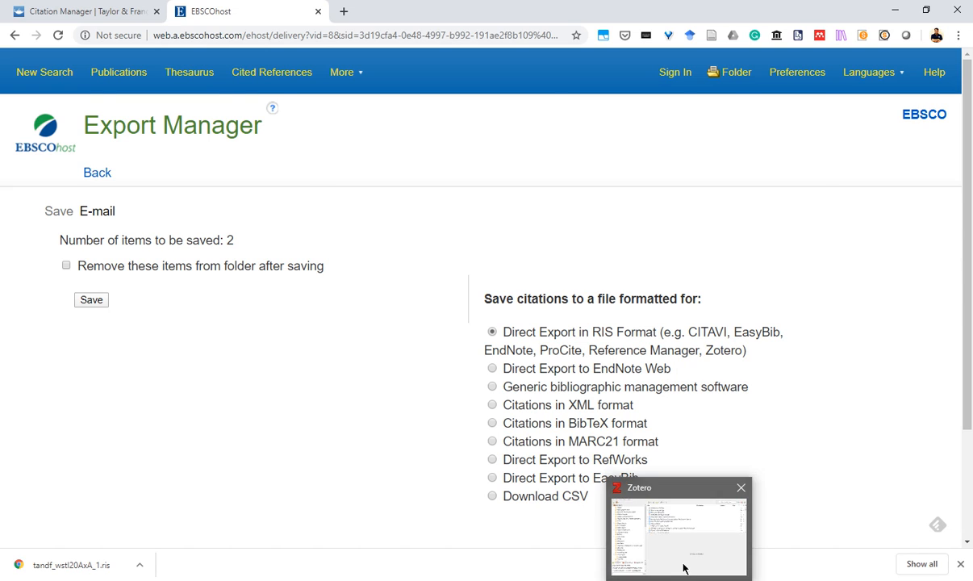